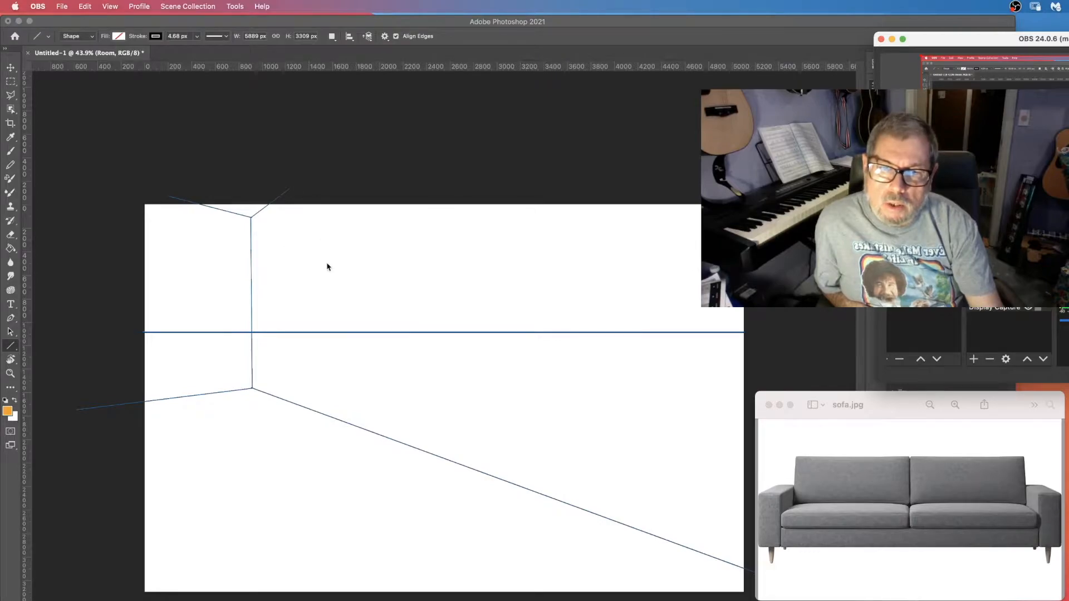
Draw a straight guideline from the left vanishing point on the horizon rising toward the upper right of the canvas.
click(267, 351)
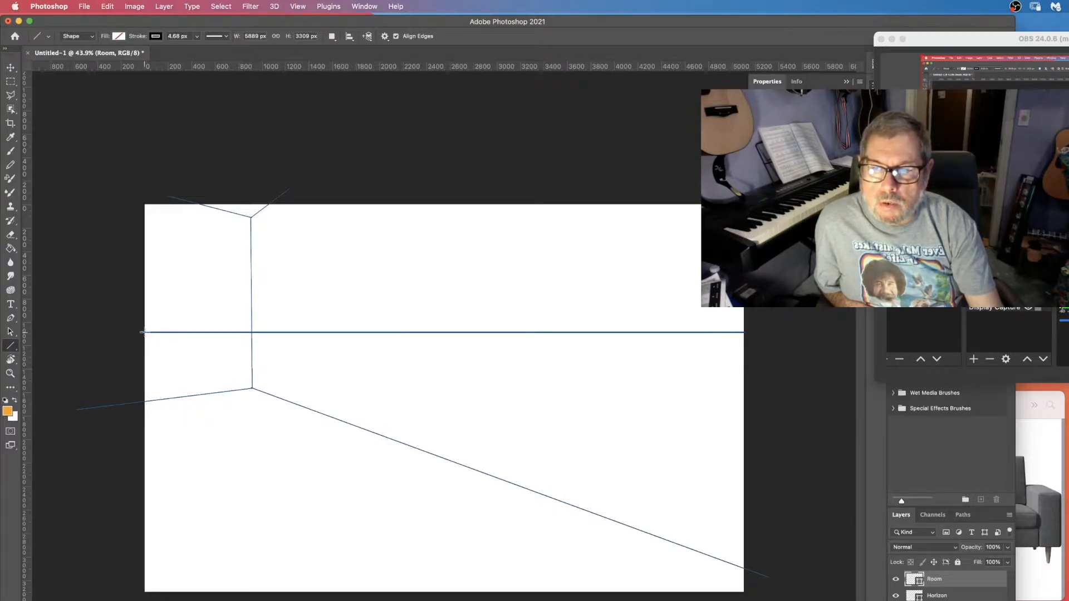
drag(144, 332, 606, 305)
key(a)
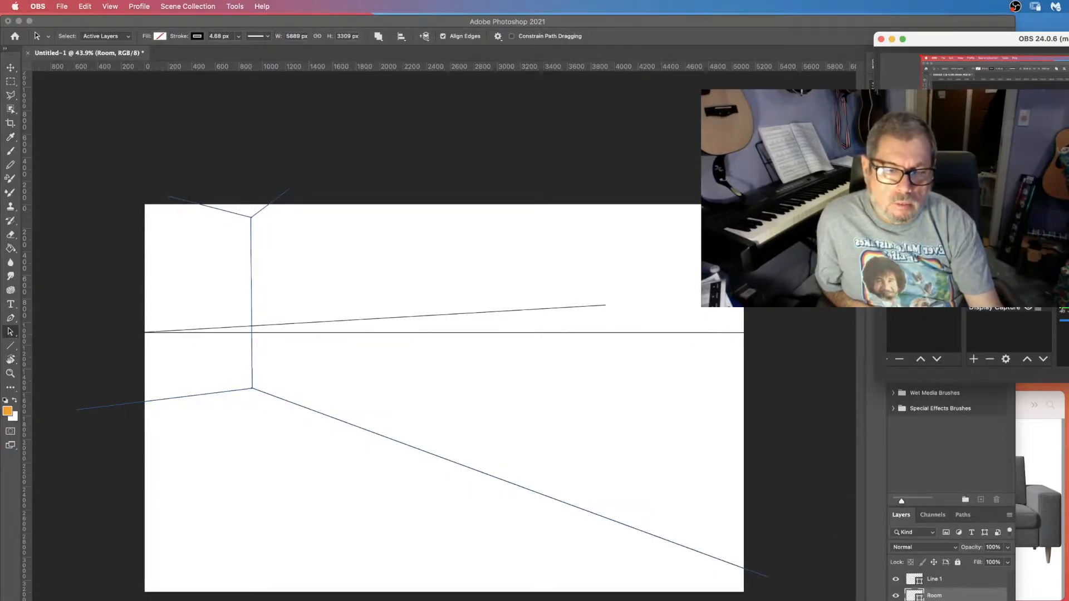
click(895, 600)
click(896, 600)
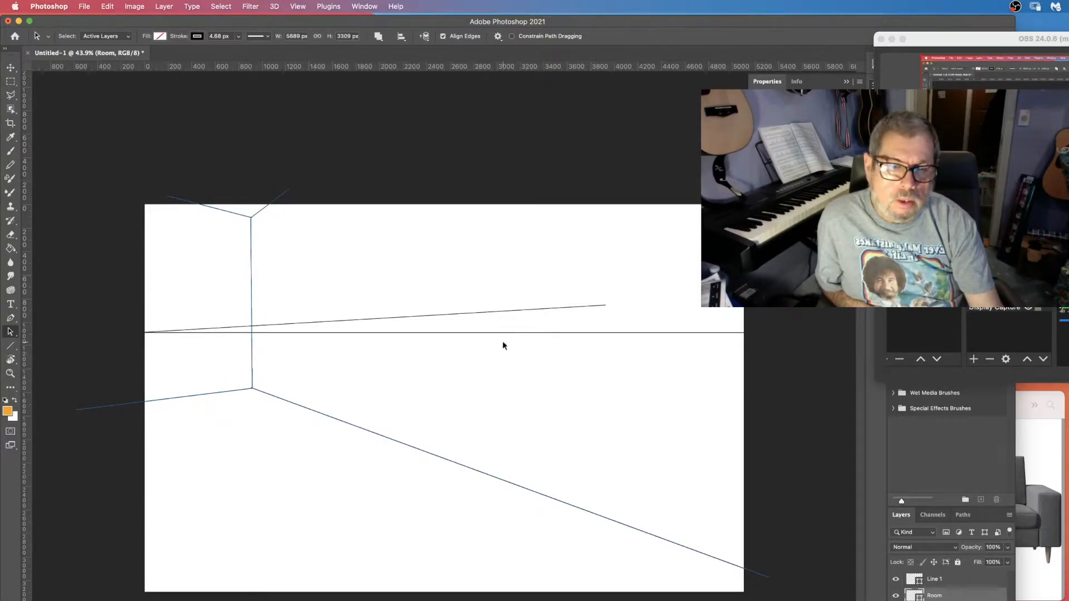
Compare with the sofa photo and draw a short vertical line below that guideline for the sofa's back-left corner.
click(1045, 582)
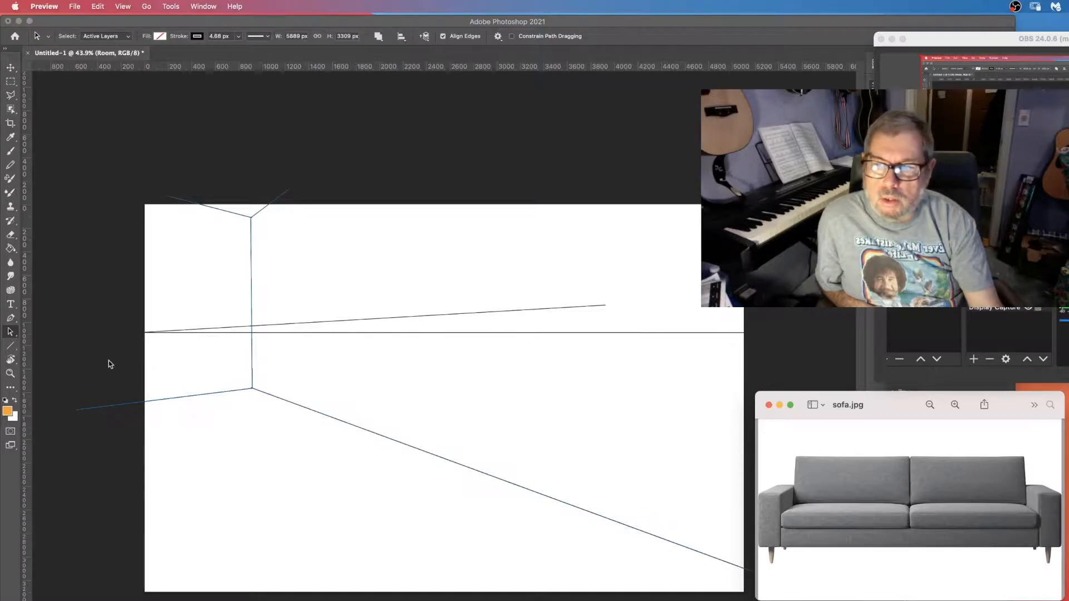
click(11, 346)
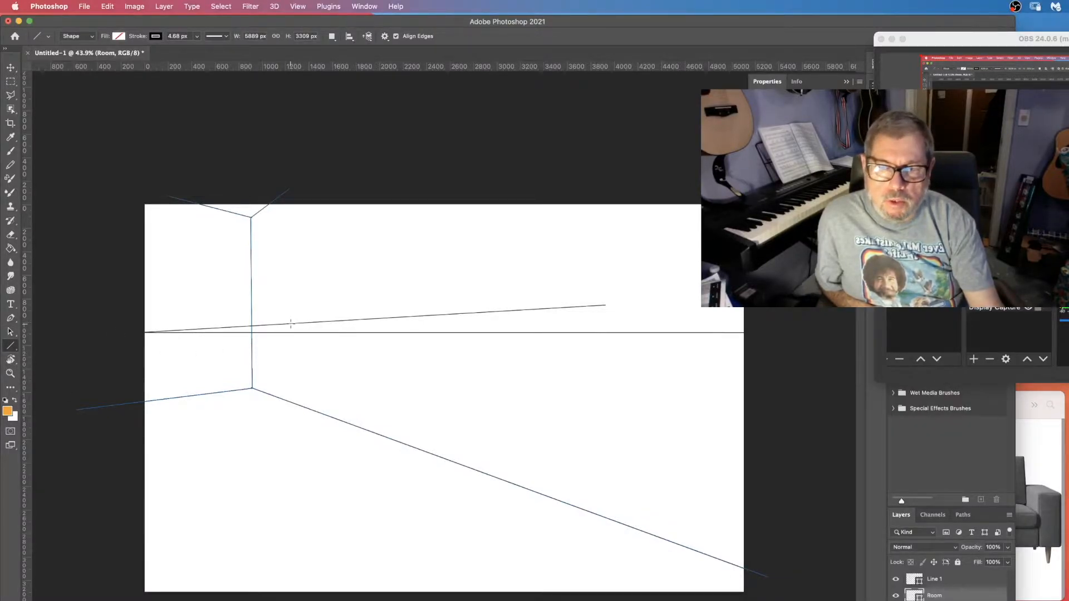
drag(291, 323, 291, 409)
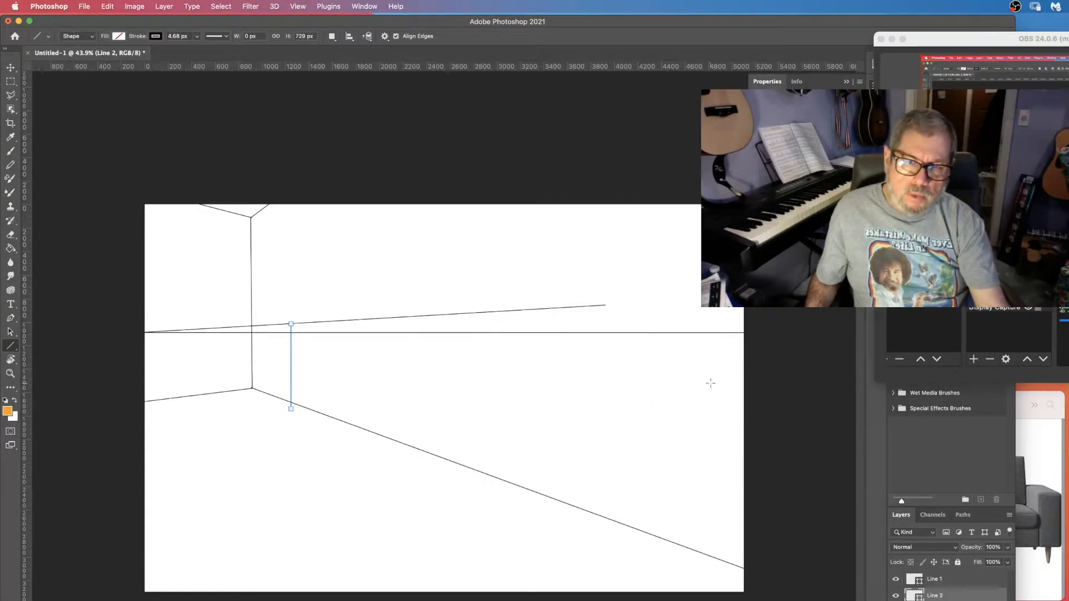
Draw a line from the left vanishing point sloping down to the right, ending about midway across the canvas.
click(1047, 582)
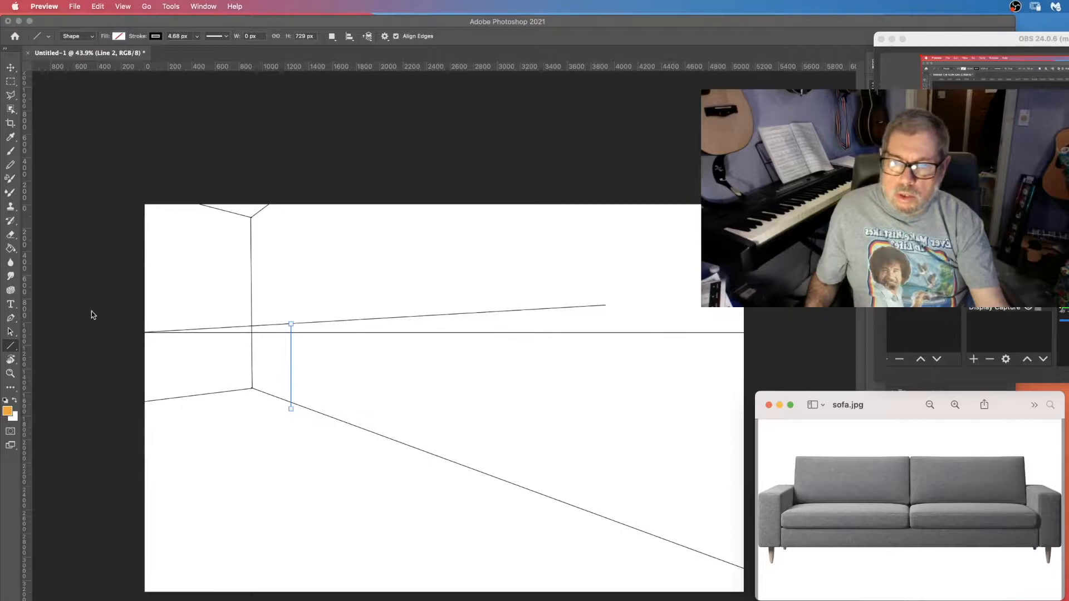
click(145, 336)
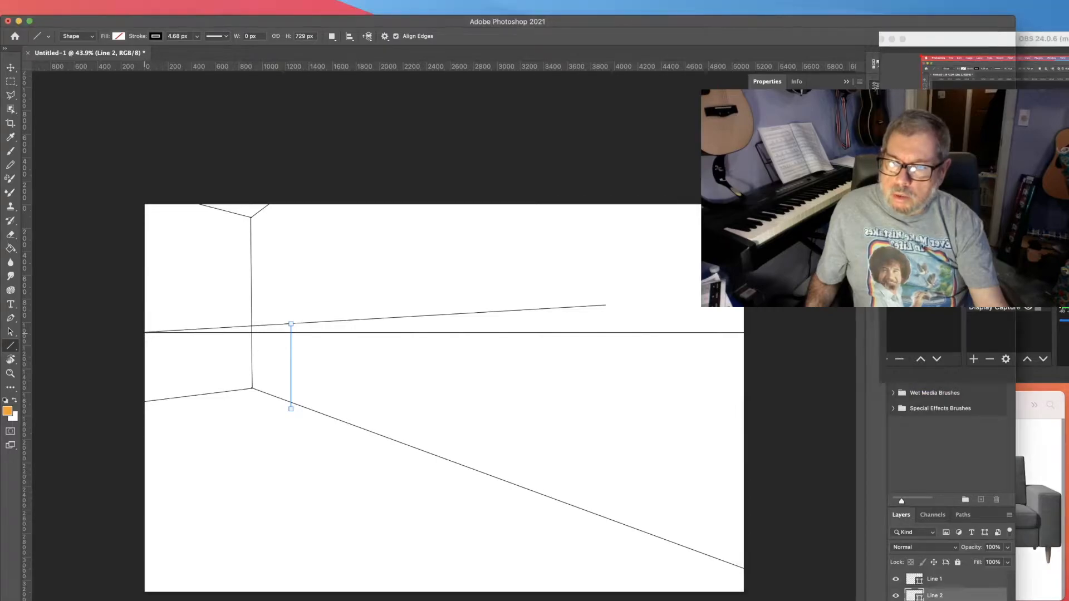
drag(145, 333, 538, 390)
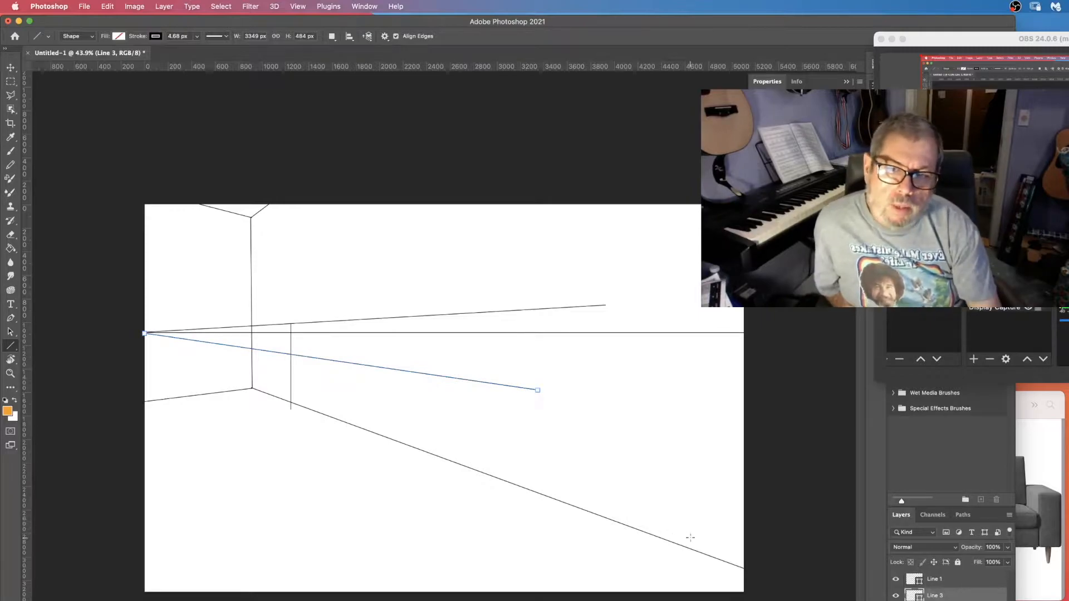
Merge the newest line layer down into the layer below.
key(super+Tab)
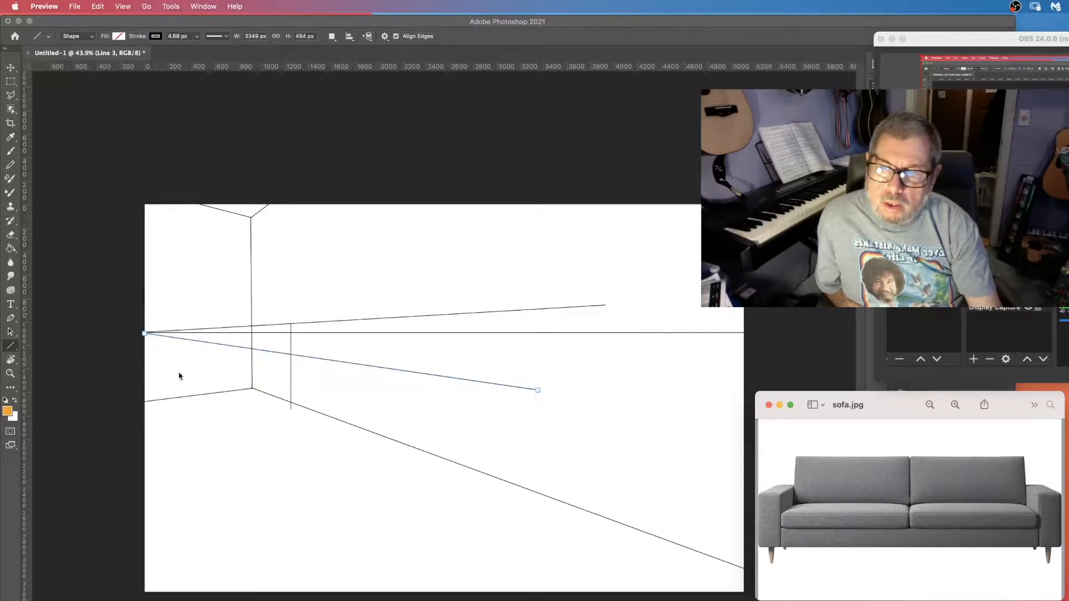
click(654, 535)
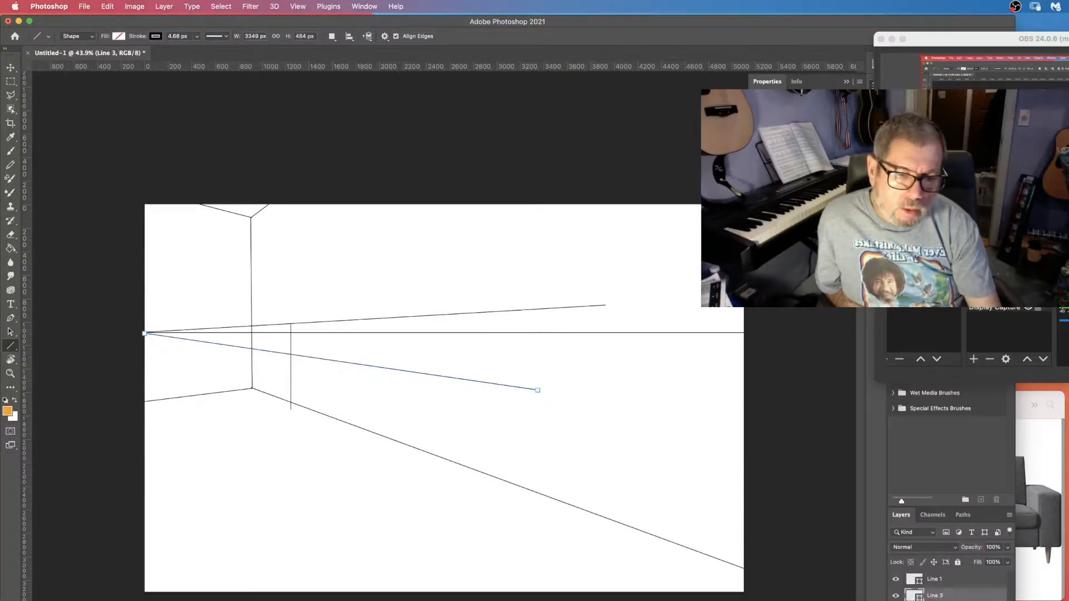
key(super+e)
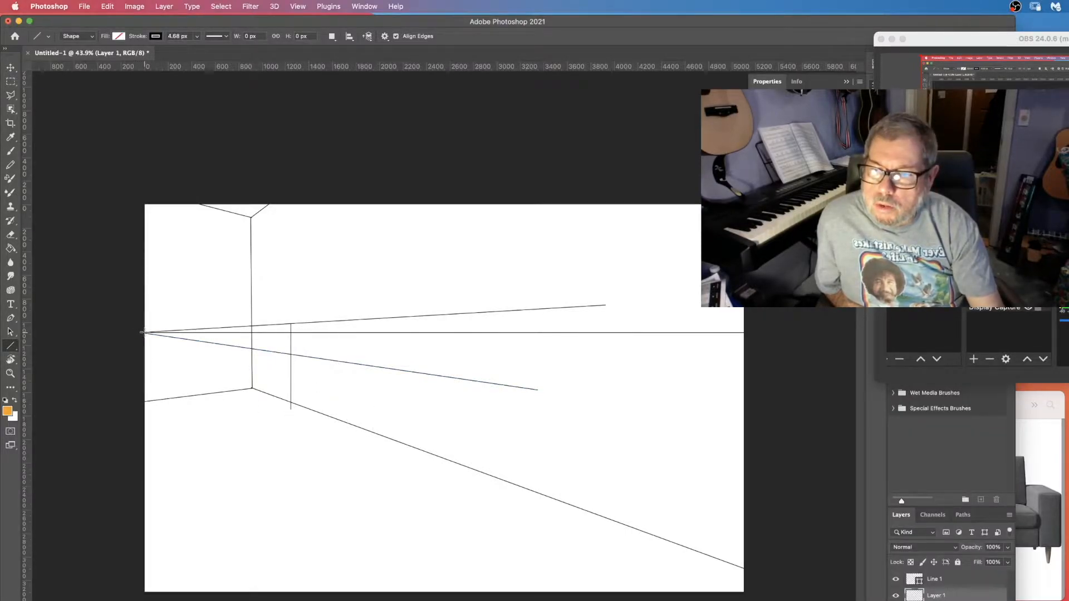
Draw a steeper line from the left vanishing point and a vertical edge joining the two left-vanishing lines.
drag(143, 333, 469, 501)
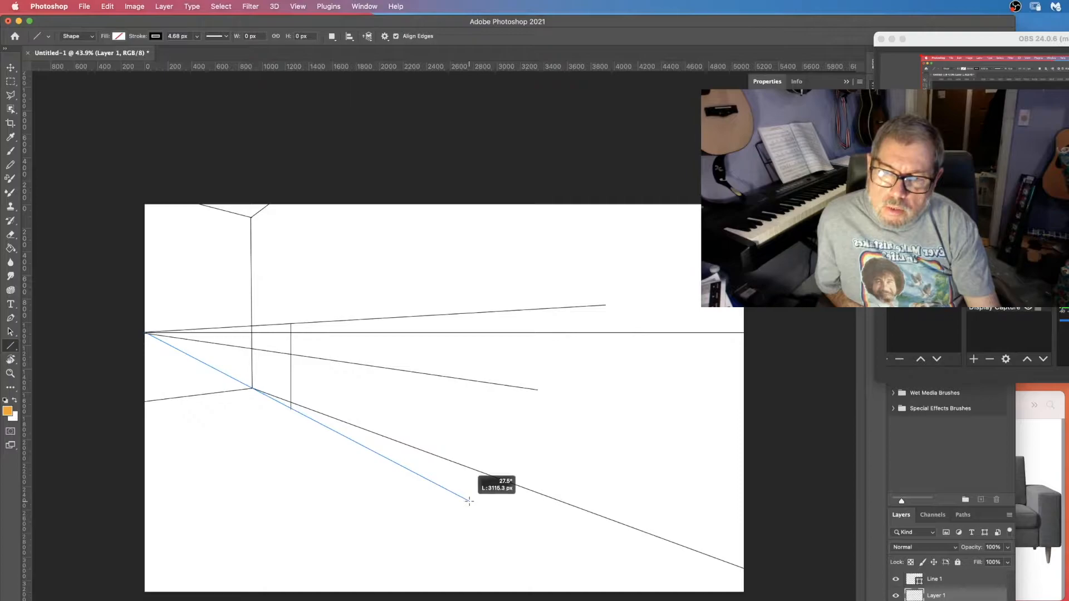
drag(469, 502, 470, 502)
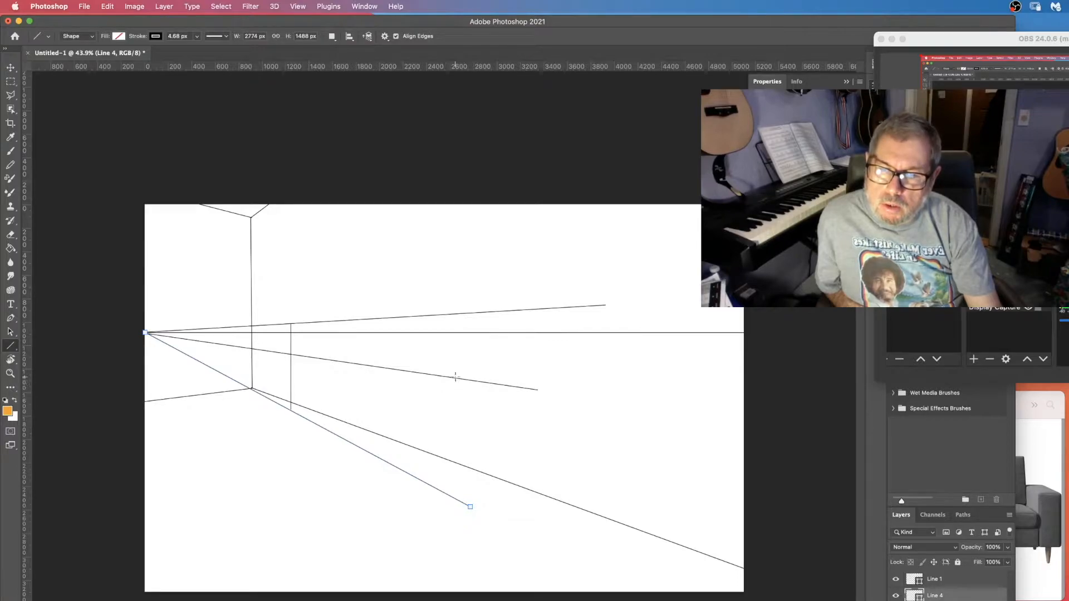
drag(456, 378, 456, 500)
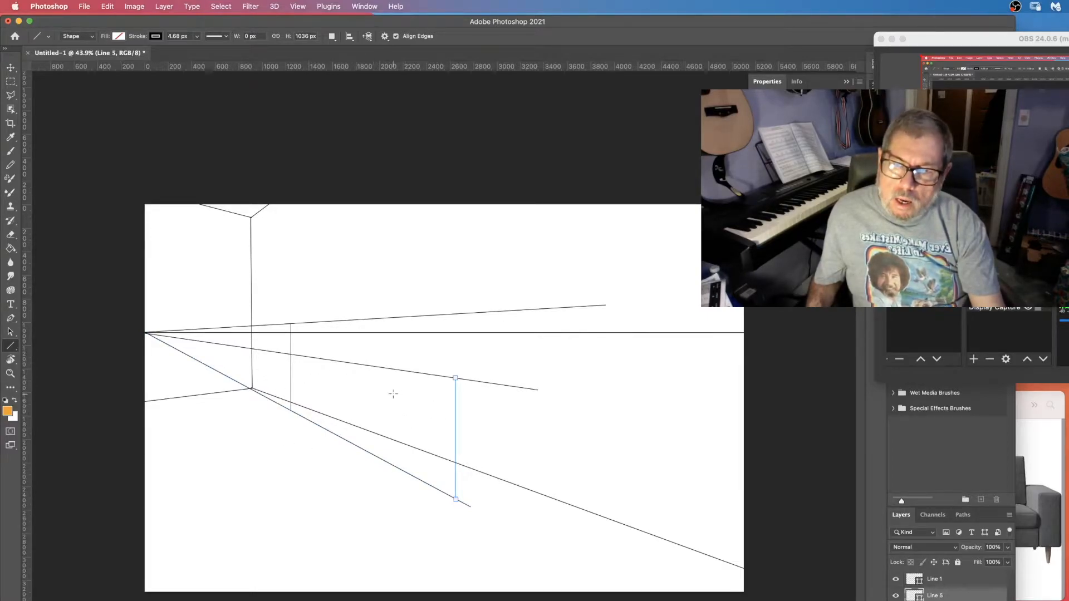
Draw two lines from the right vanishing point leftward across the sofa area to mark its top edges.
click(1037, 586)
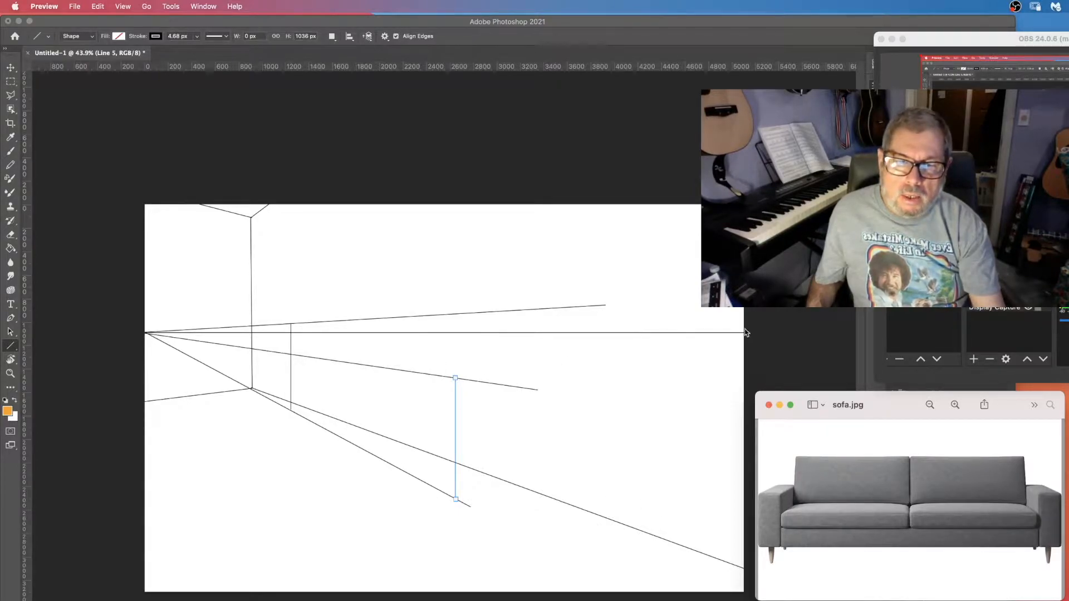
mouse_move(744, 334)
mouse_down()
mouse_move(439, 373)
mouse_move(309, 401)
mouse_up()
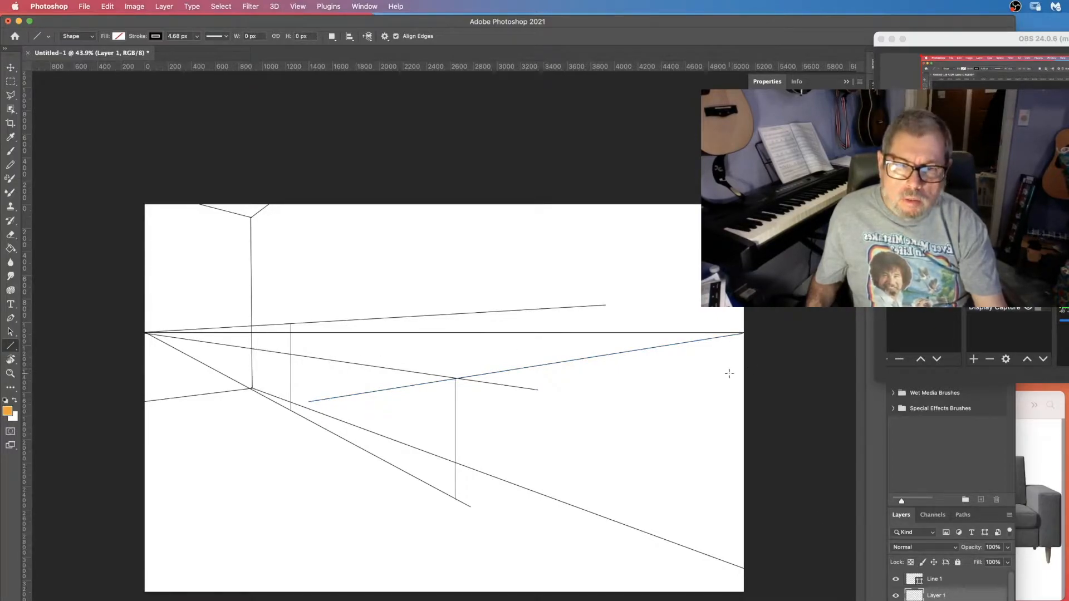
drag(744, 333, 206, 359)
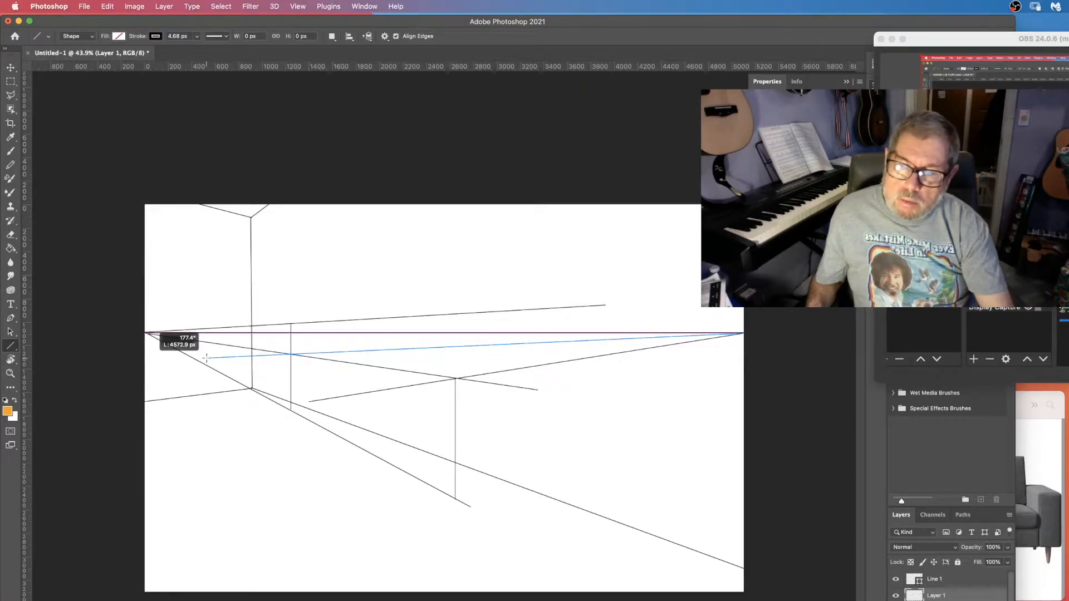
drag(206, 359, 207, 359)
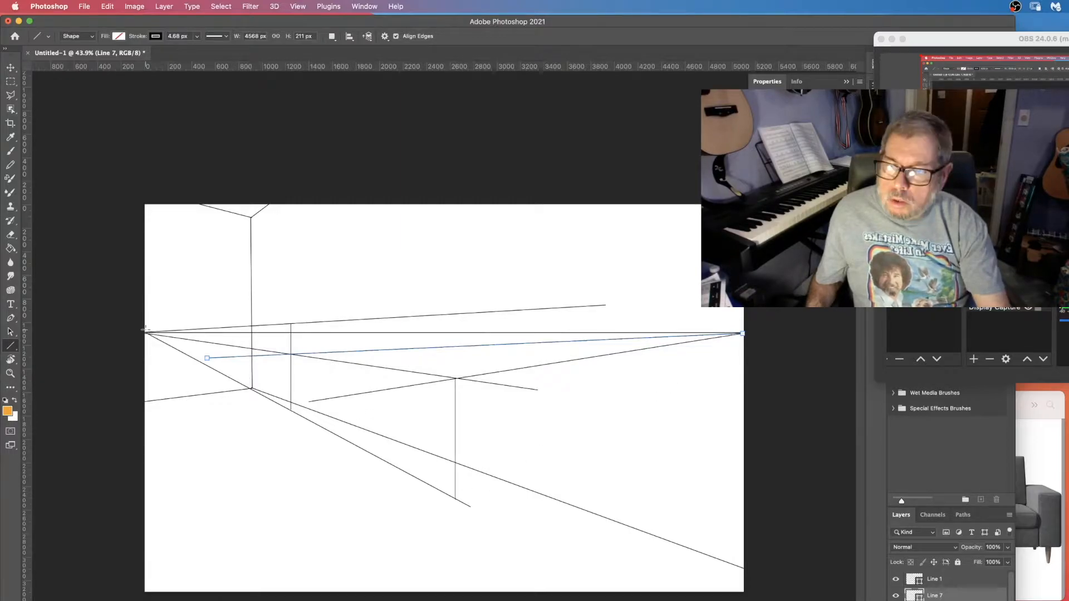
Construct the sofa's front-left corner with a left-vanishing line, a right-vanishing floor line and a vertical edge between them.
drag(145, 333, 336, 398)
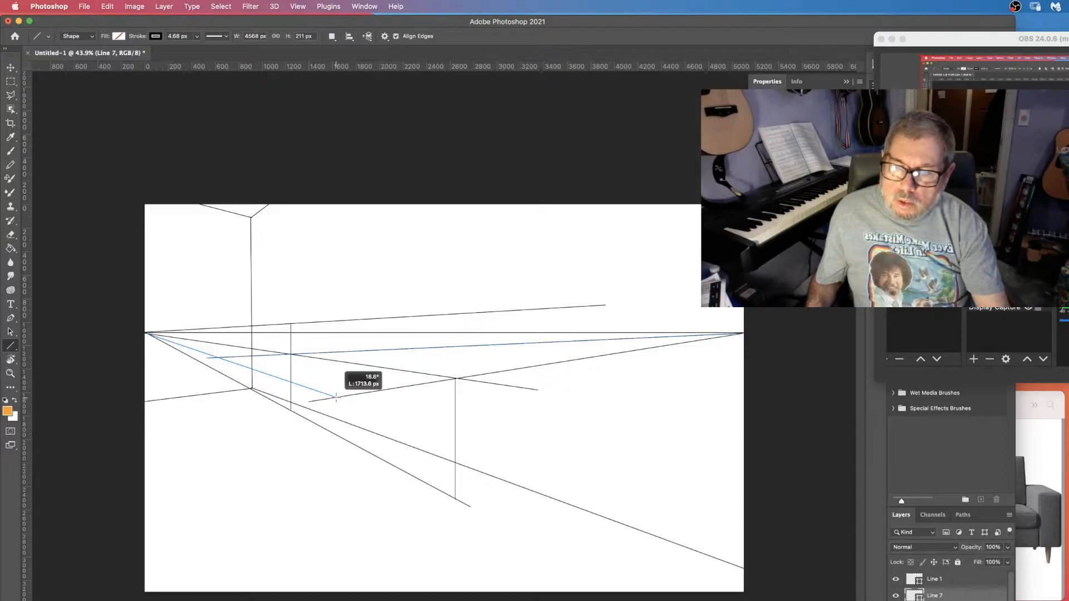
drag(336, 398, 328, 399)
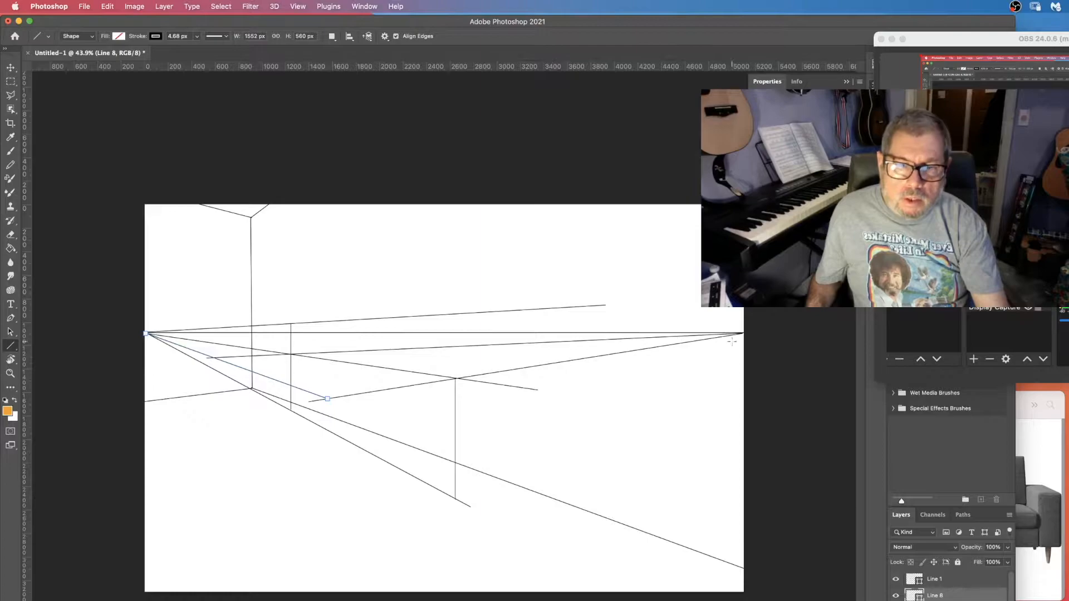
drag(744, 333, 324, 573)
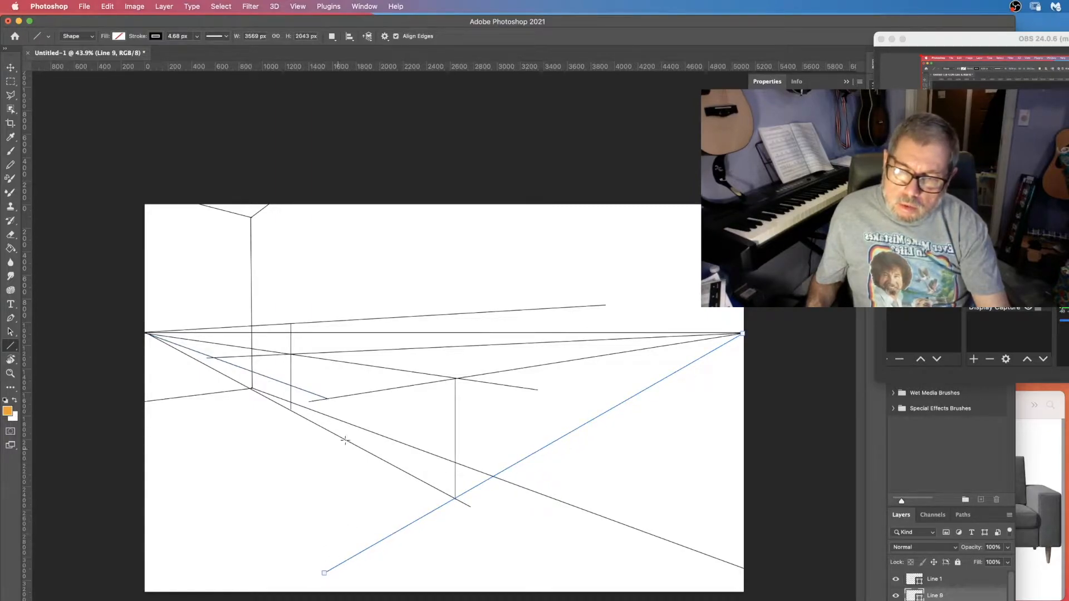
drag(326, 399, 336, 570)
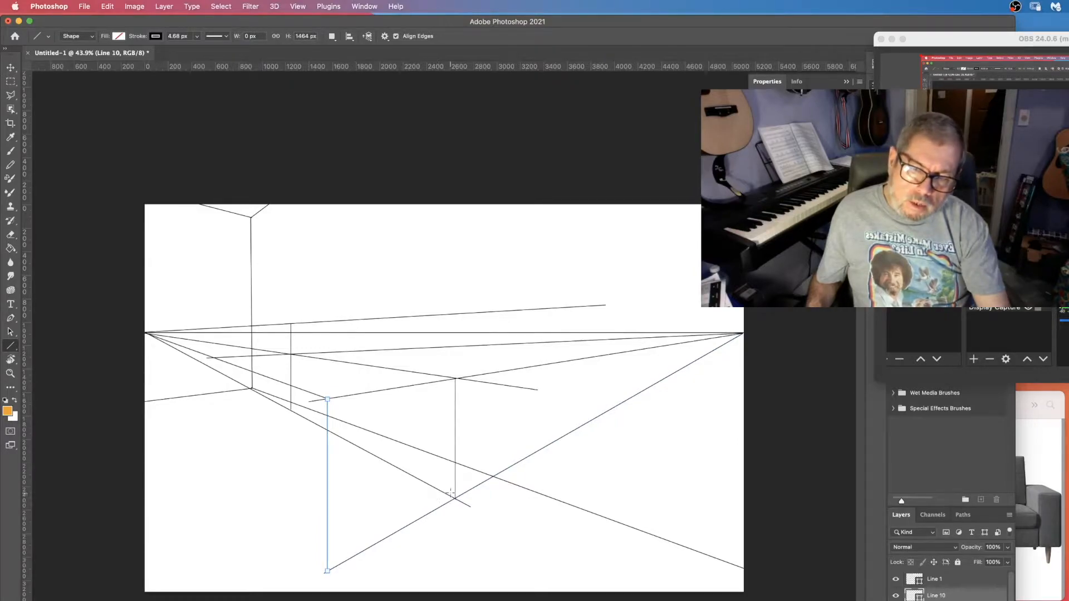
Draw lines from both vanishing points meeting partway down the front corner edge for the seat base.
click(1037, 567)
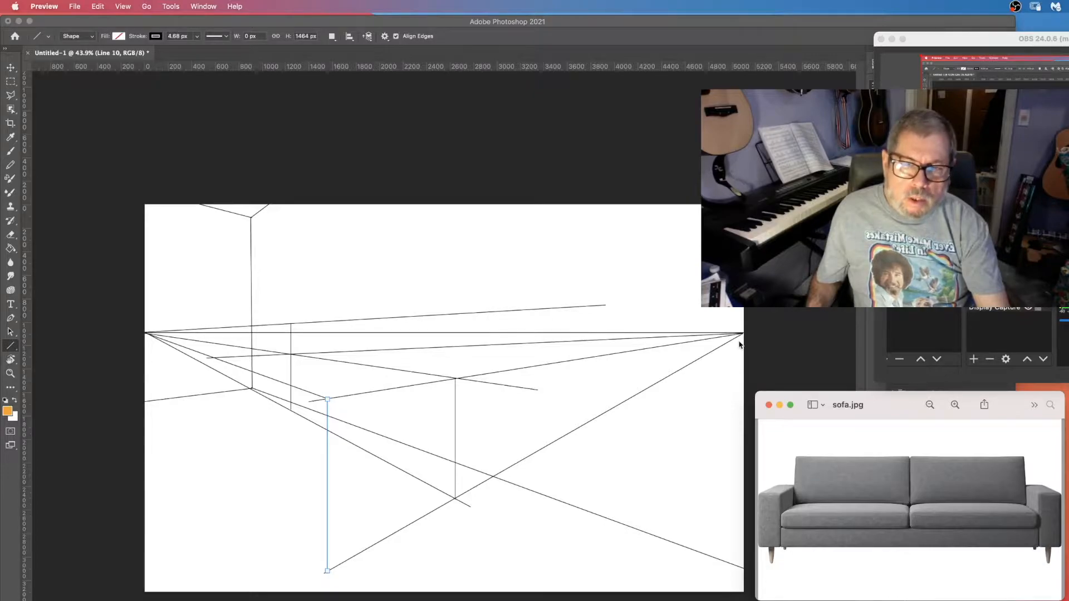
mouse_move(742, 334)
mouse_down()
mouse_move(559, 416)
mouse_move(462, 492)
mouse_move(327, 529)
mouse_up()
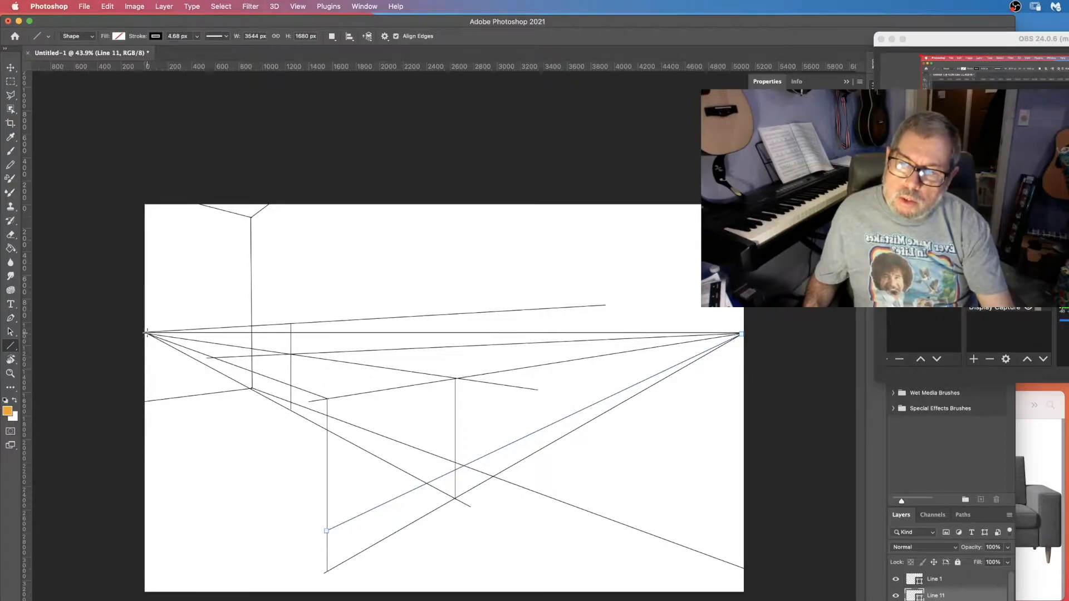
drag(145, 333, 327, 530)
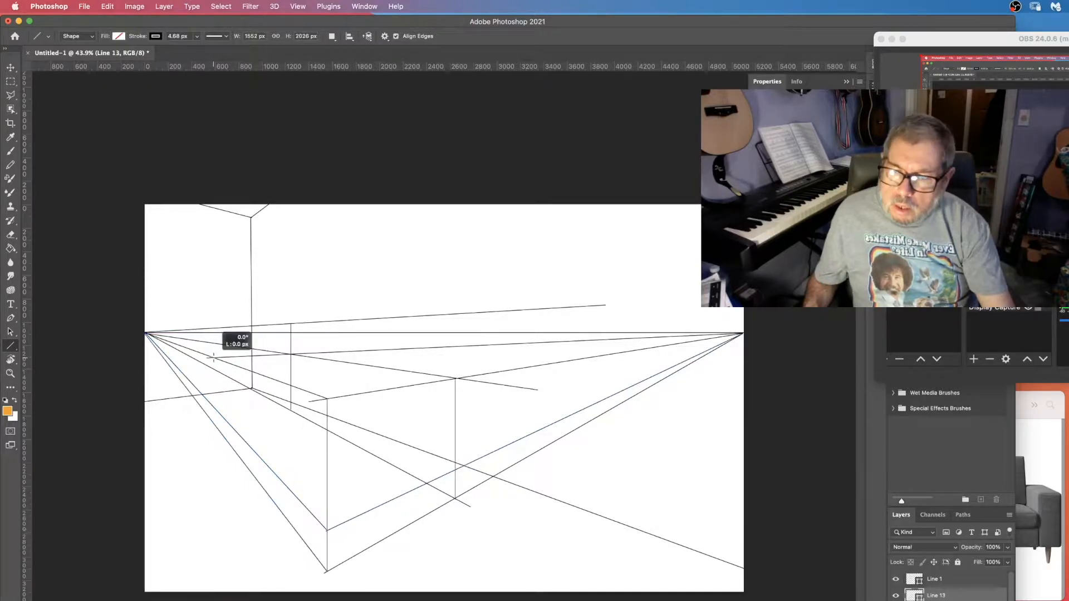
Draw the sofa's back-left vertical edge and a line from the right vanishing point to its bottom end.
drag(213, 358, 212, 423)
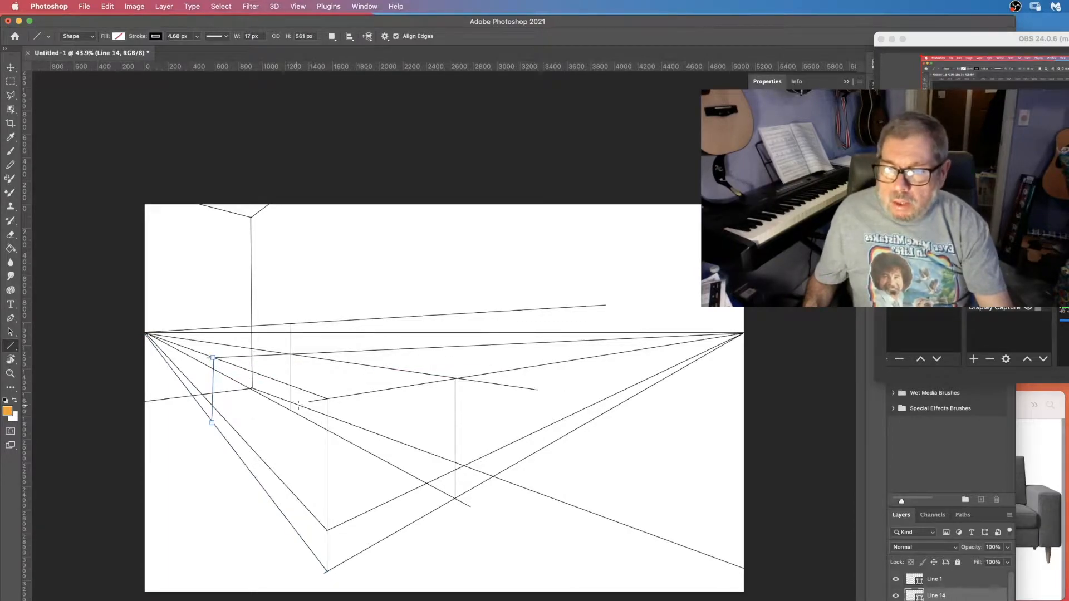
key(super+z)
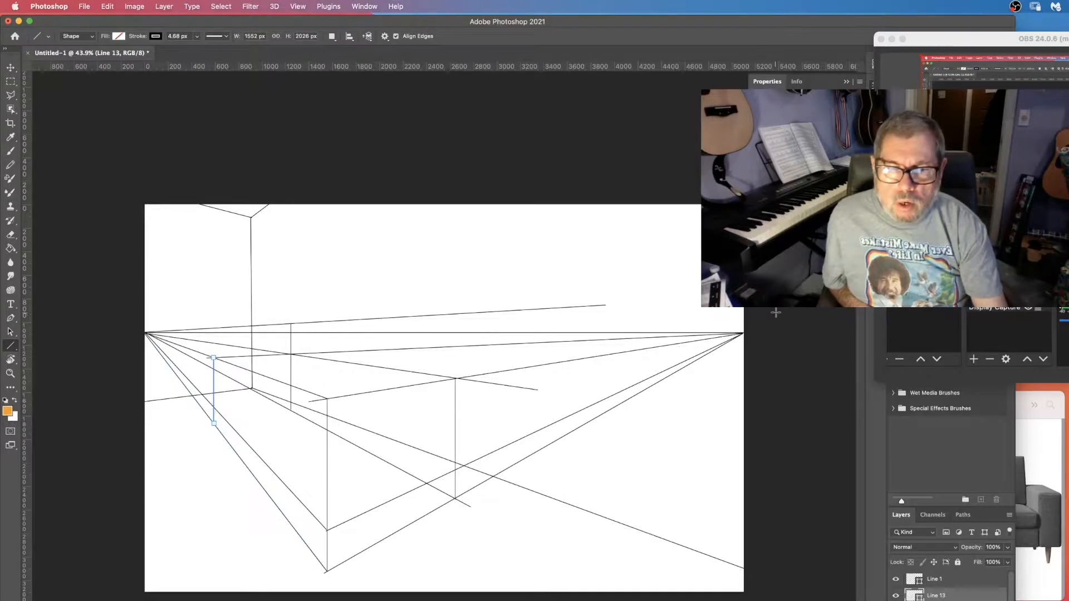
drag(744, 333, 213, 422)
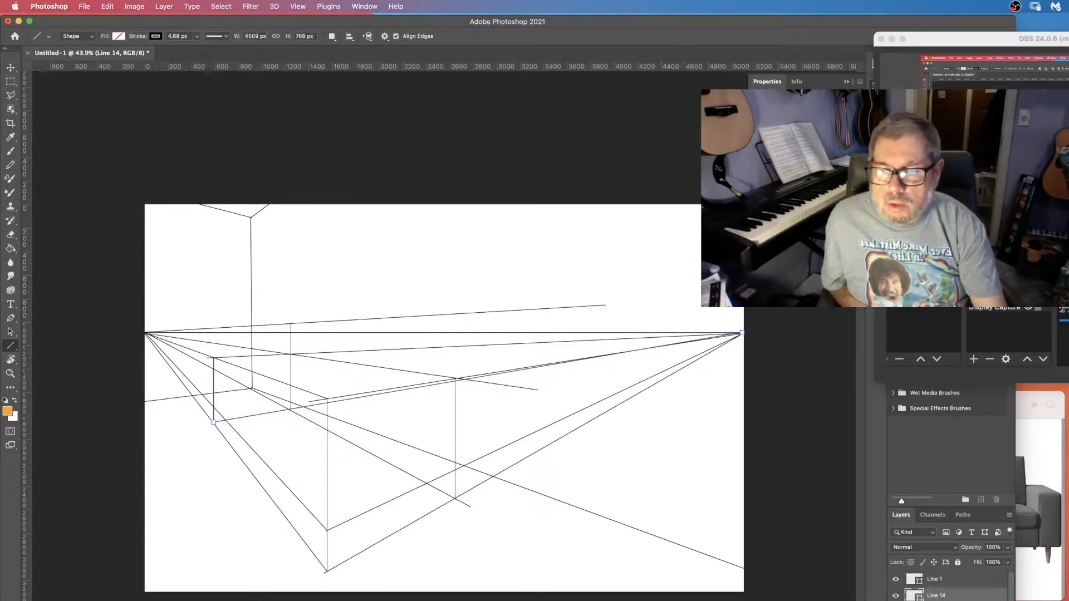
Draw a line from the back edge near the wall corner to the right vanishing point.
scroll(951, 588, down, 1)
scroll(951, 588, down, 2)
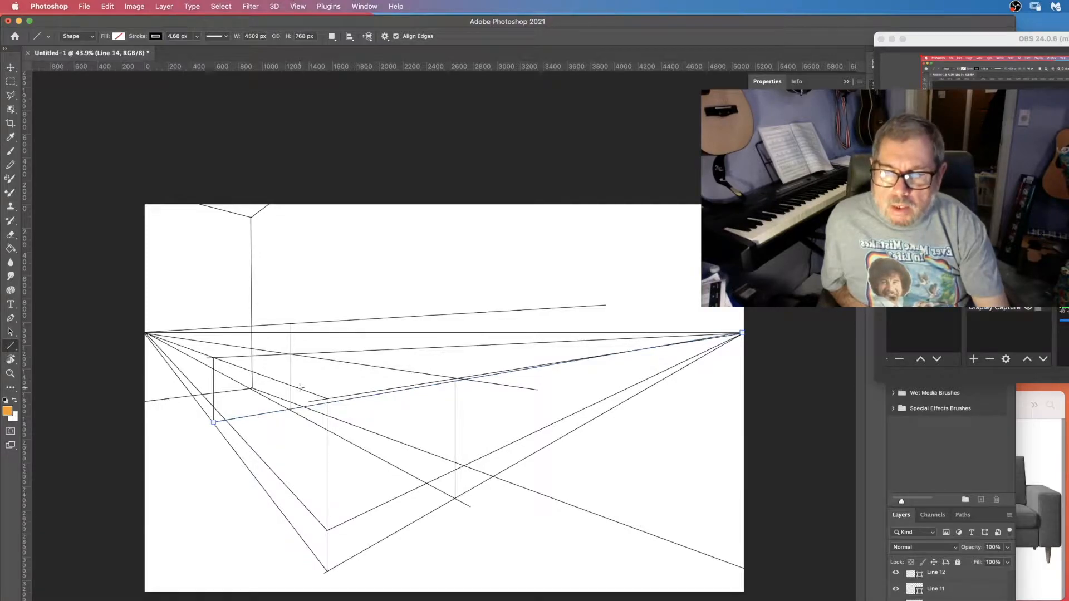
drag(304, 389, 742, 333)
Draw lines from the top of the back-left edge to the right vanishing point and from the left vanishing point to the front edge.
click(1048, 494)
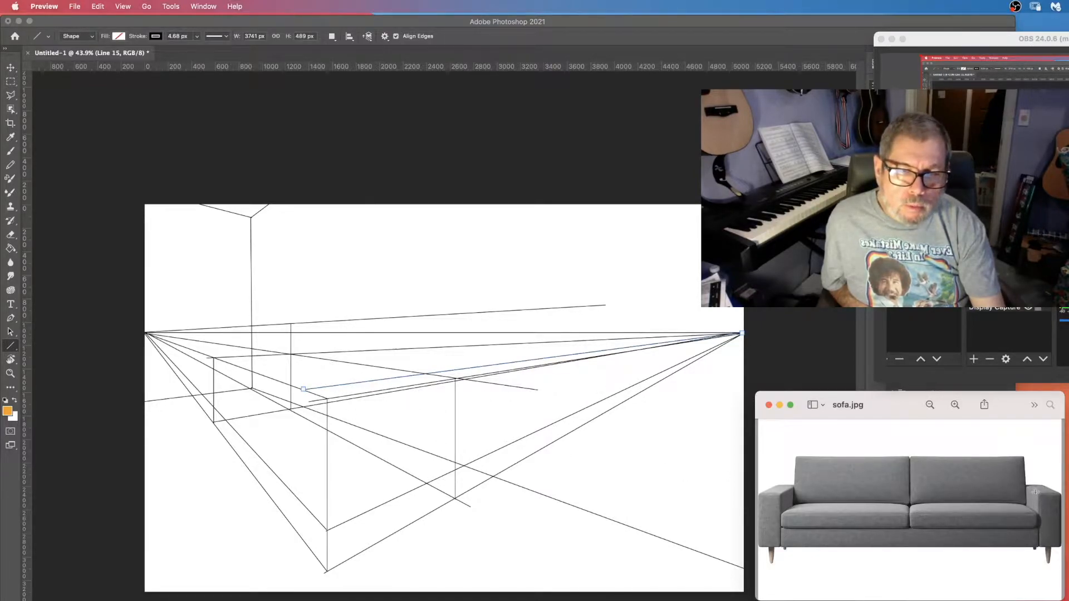
click(222, 362)
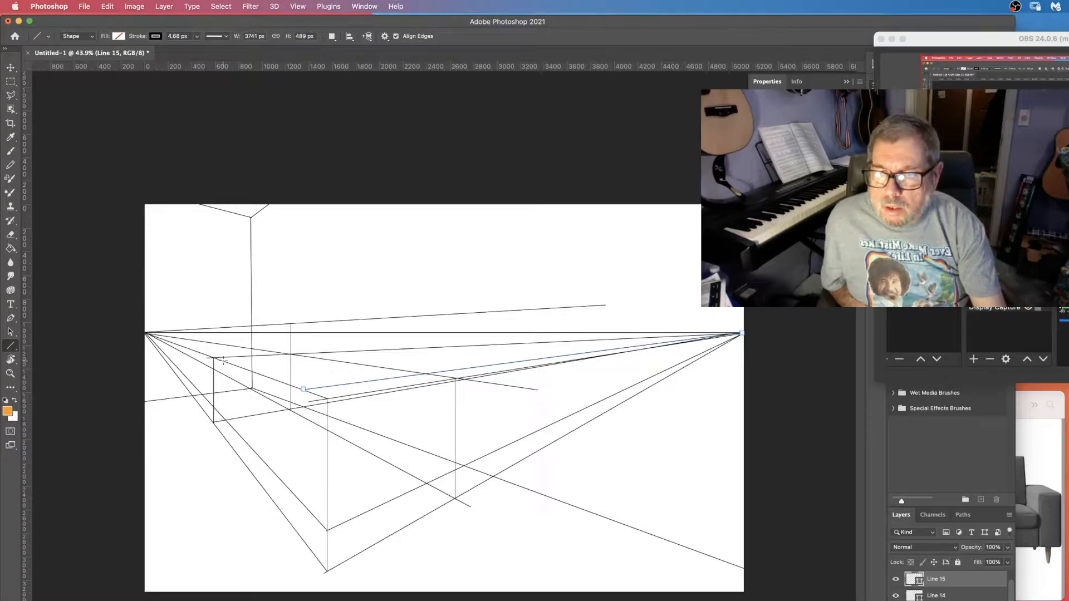
drag(225, 362, 742, 333)
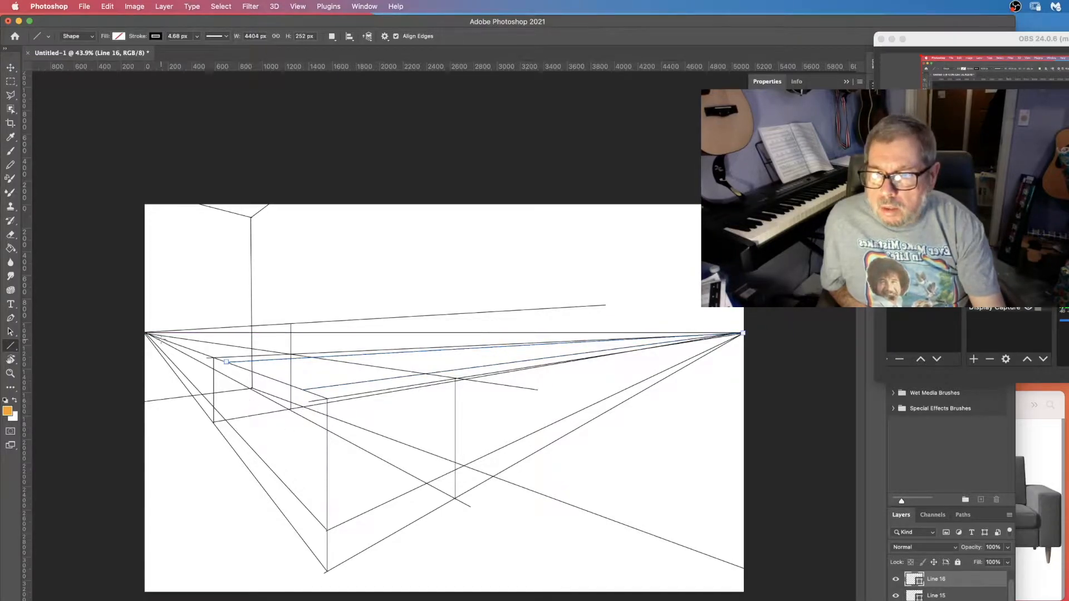
drag(144, 333, 327, 486)
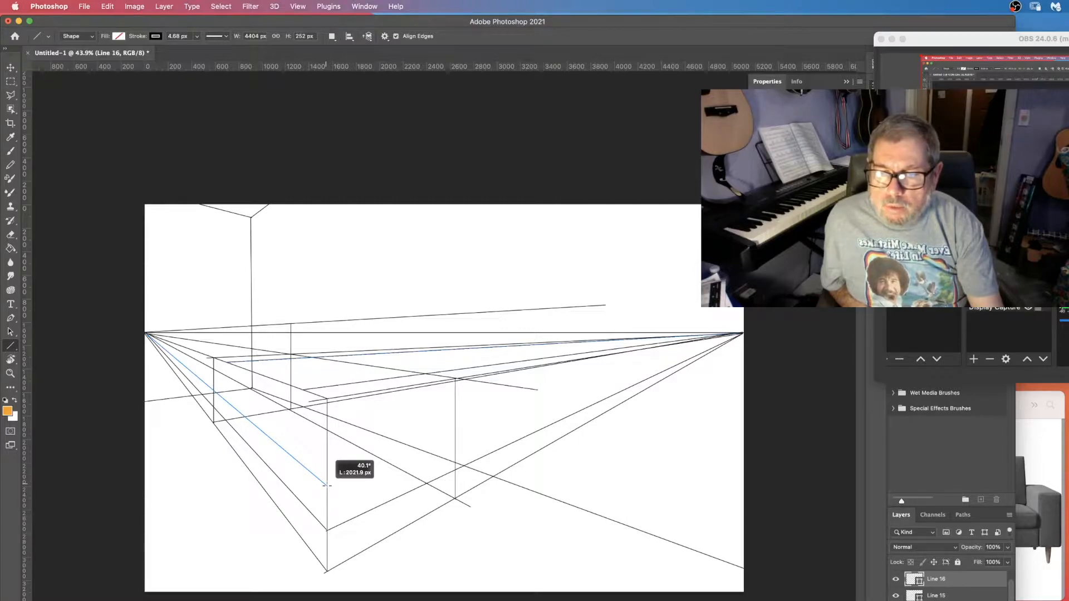
drag(327, 485, 327, 485)
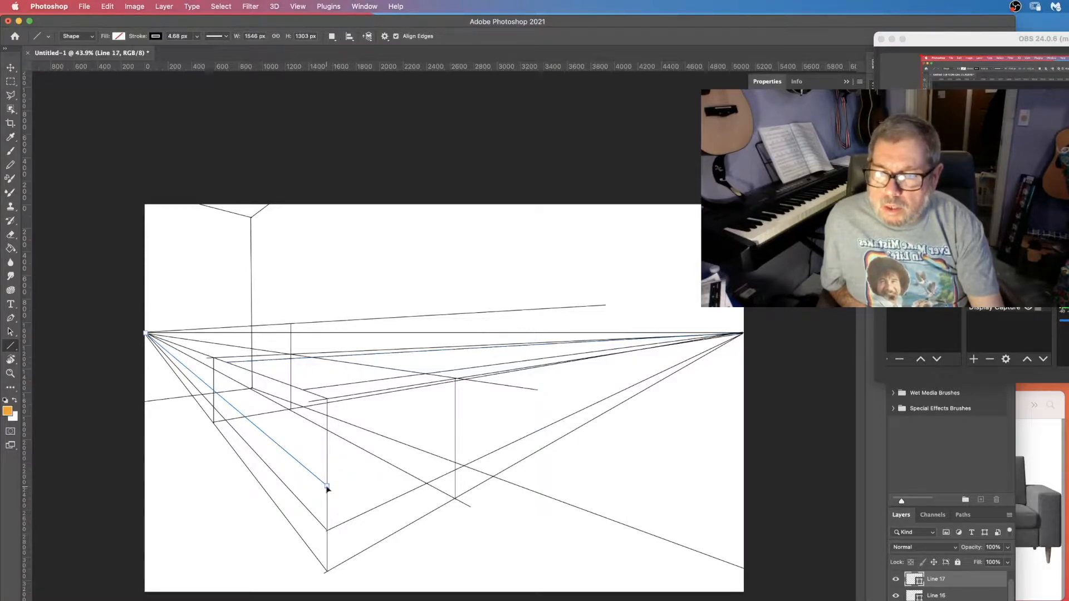
Check the sofa reference photo, then draw two short vertical lines marking the inner edges of the near armrest.
click(1031, 587)
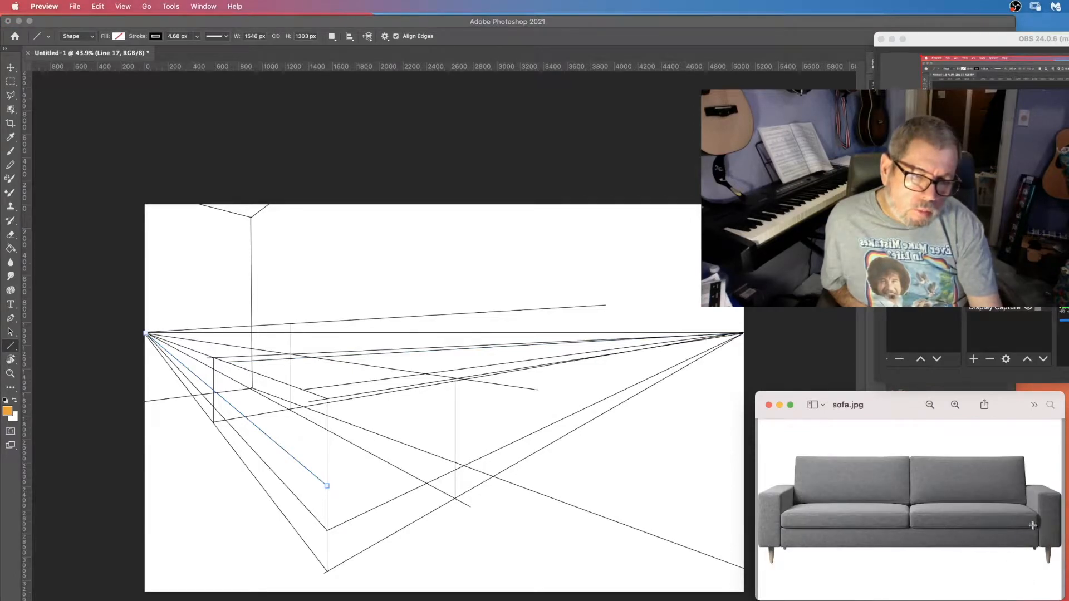
click(305, 392)
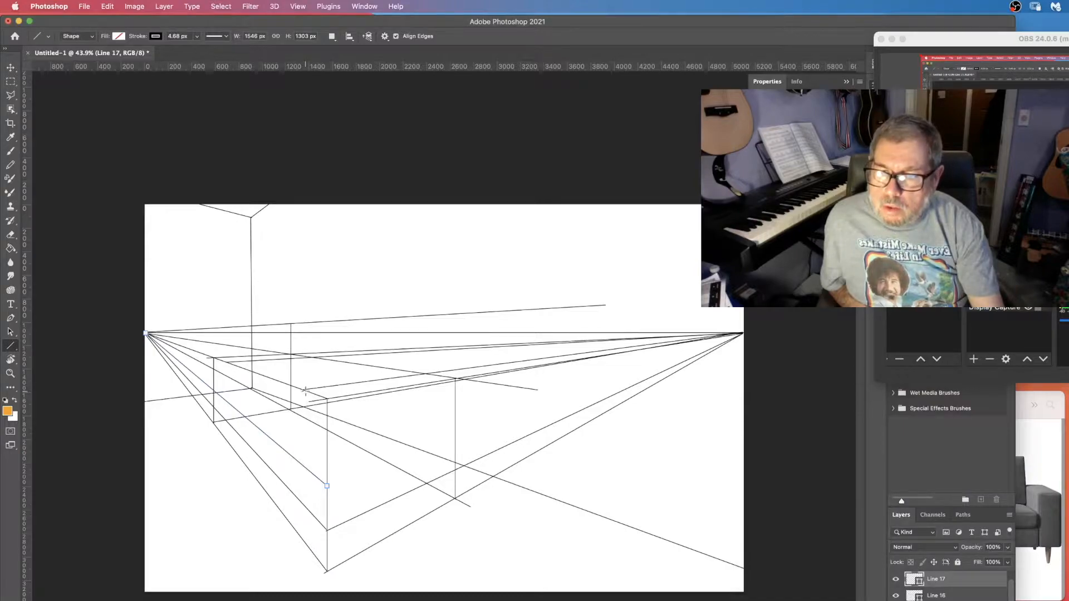
drag(305, 392, 301, 467)
drag(228, 364, 231, 407)
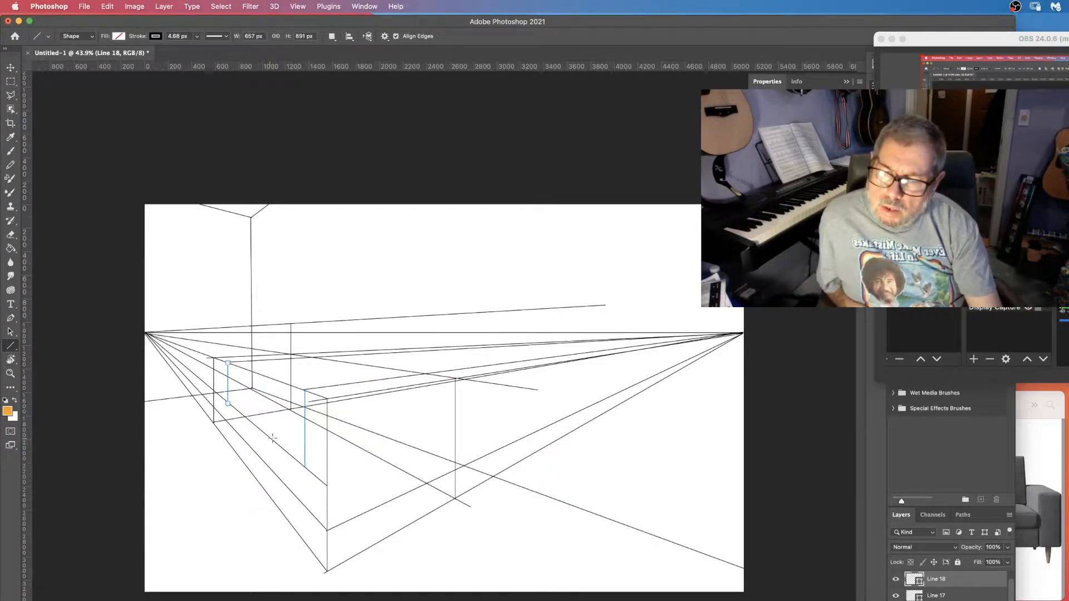
Draw a line from the left vanishing point along the sofa back's top and shorten it to start at the back-left top corner.
key(super+Tab)
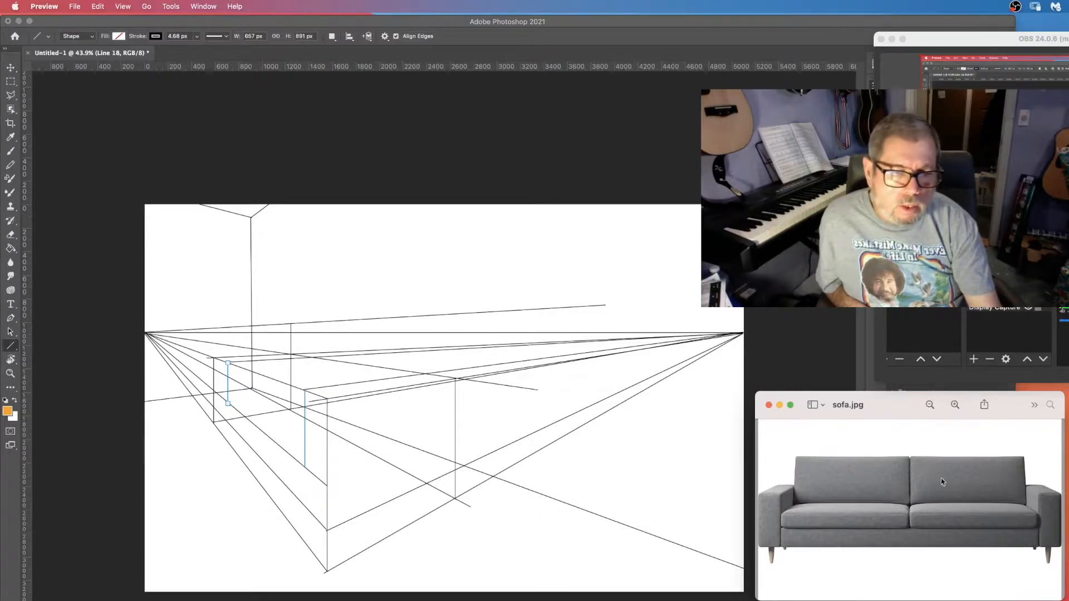
click(145, 333)
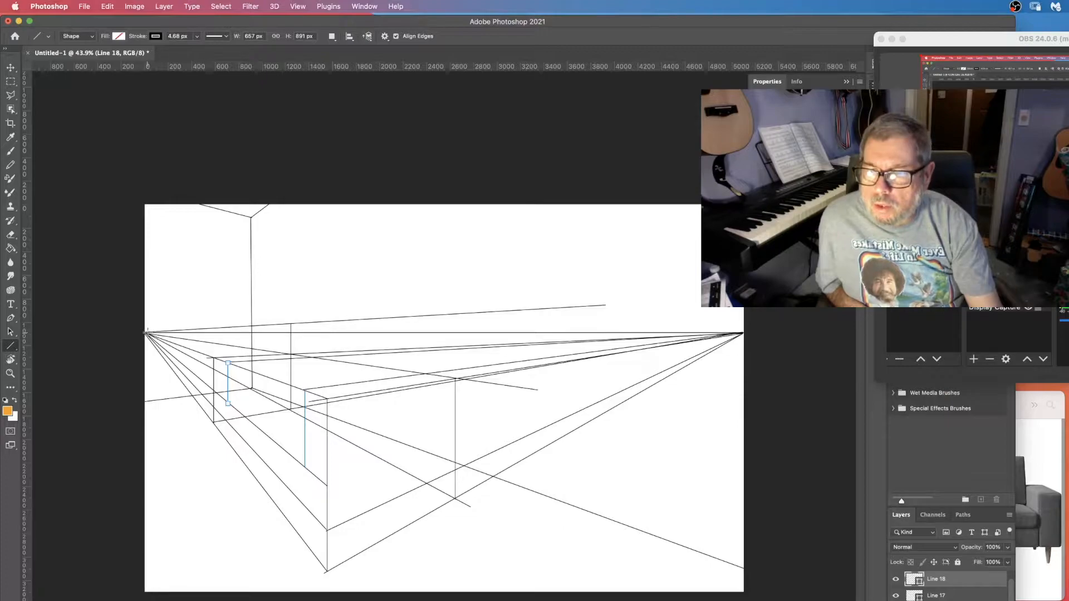
drag(145, 333, 402, 378)
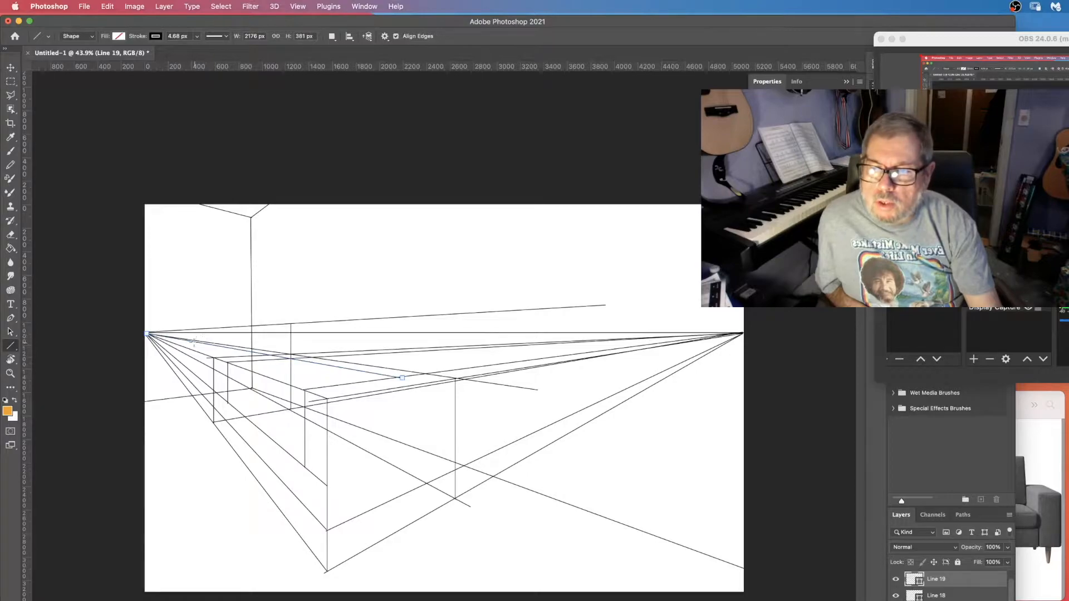
click(9, 333)
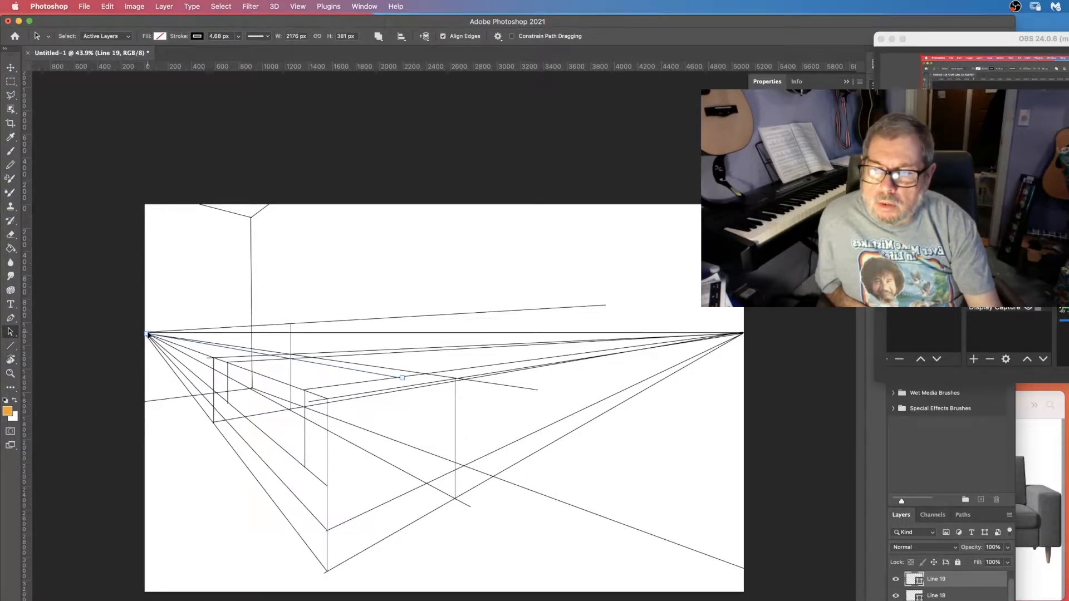
drag(148, 334, 290, 359)
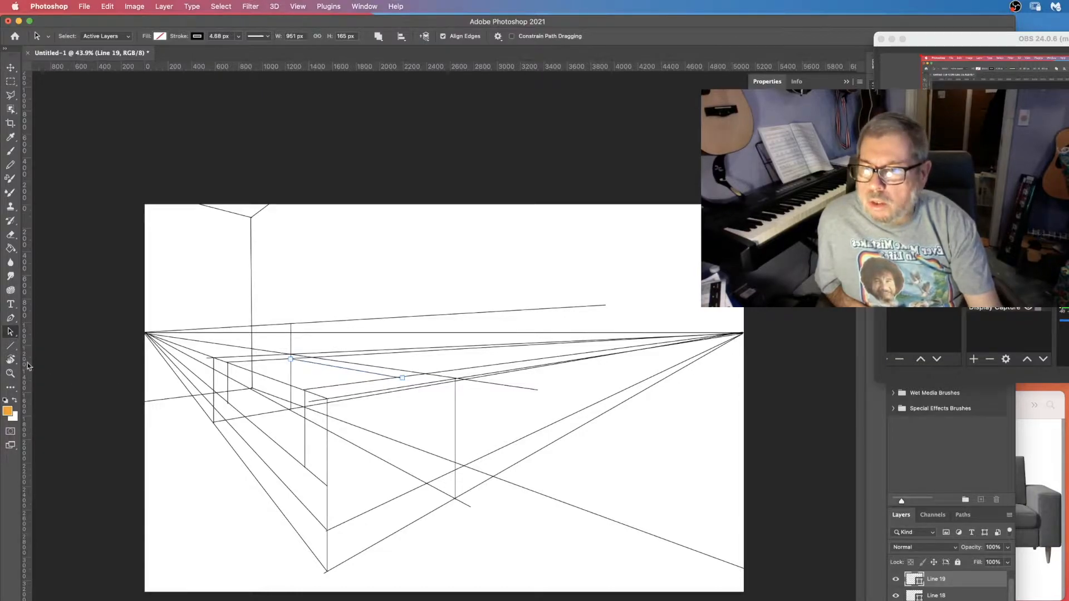
Draw a line from the right vanishing point to the bottom of the armrest's rear inner edge.
click(10, 345)
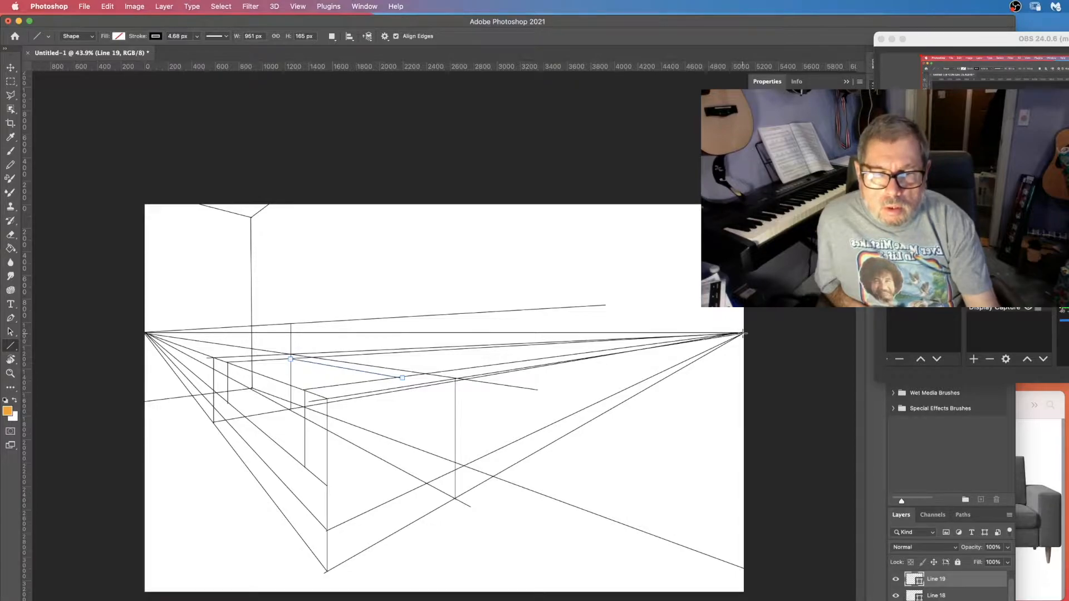
drag(743, 334, 229, 402)
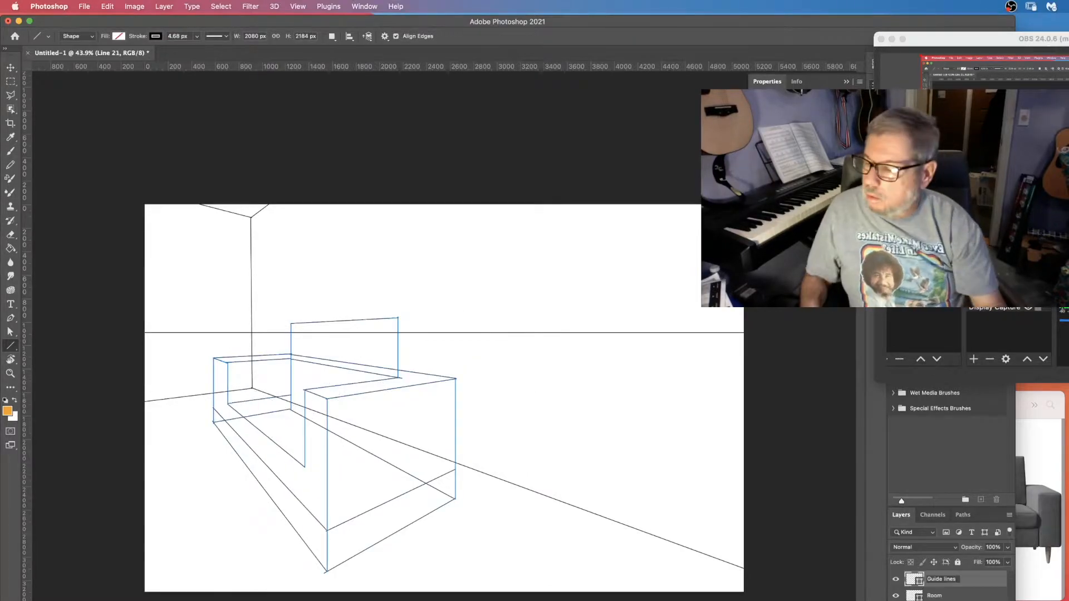
key(Return)
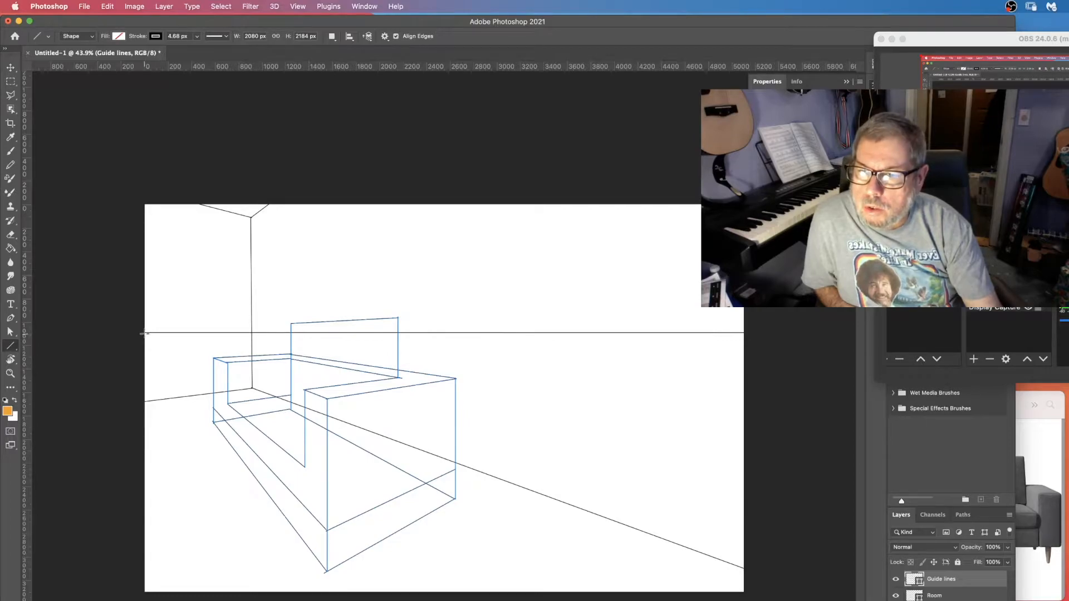
Draw guide lines from the left vanishing point to the front-right edge and from the right vanishing point to the armrest's inner front edge.
drag(144, 333, 453, 466)
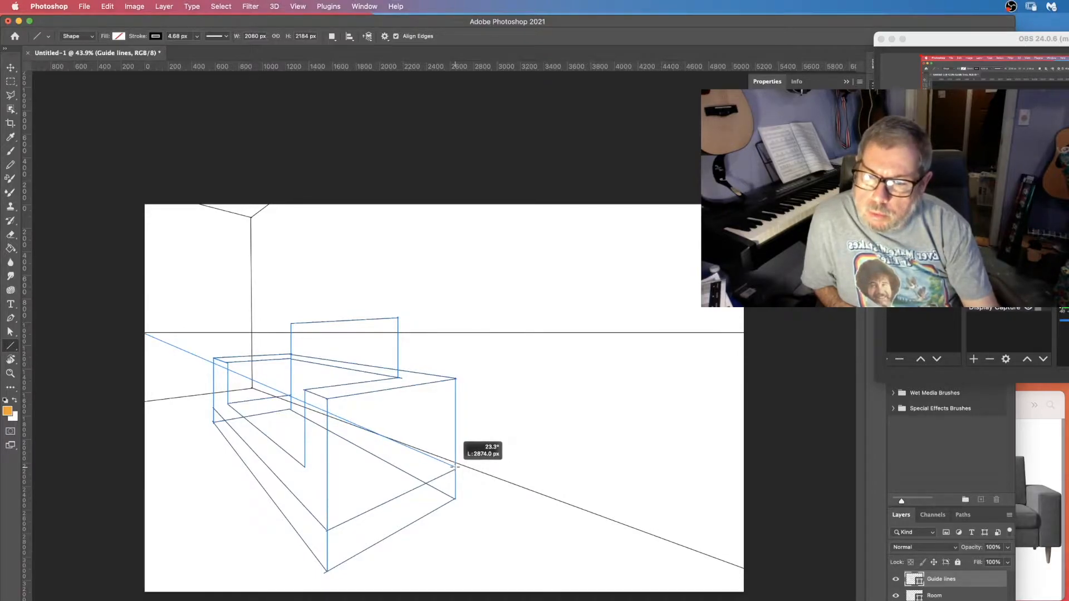
drag(454, 466, 455, 467)
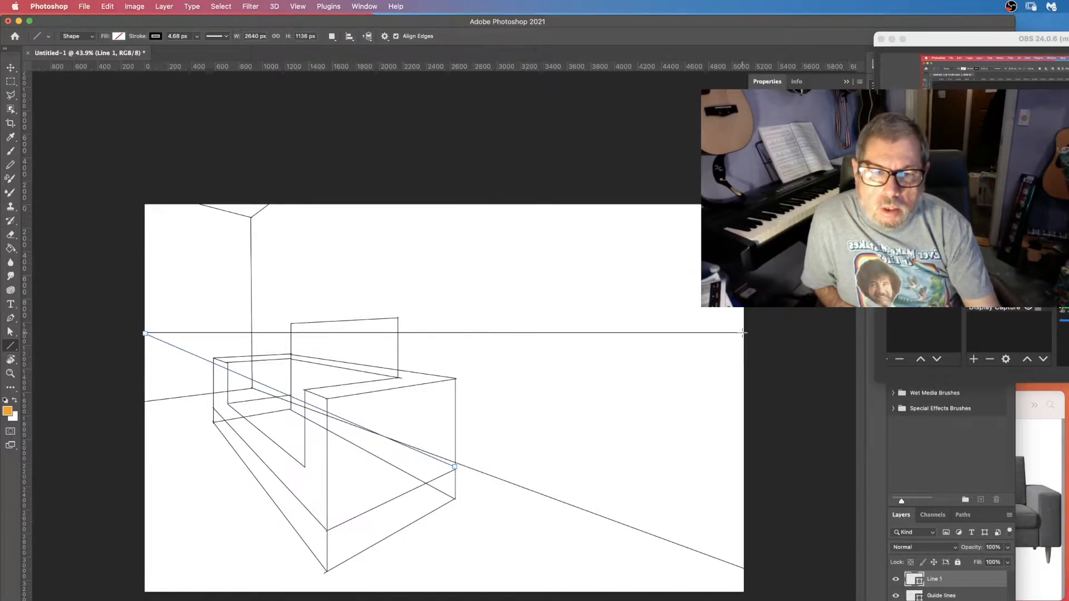
drag(743, 333, 306, 466)
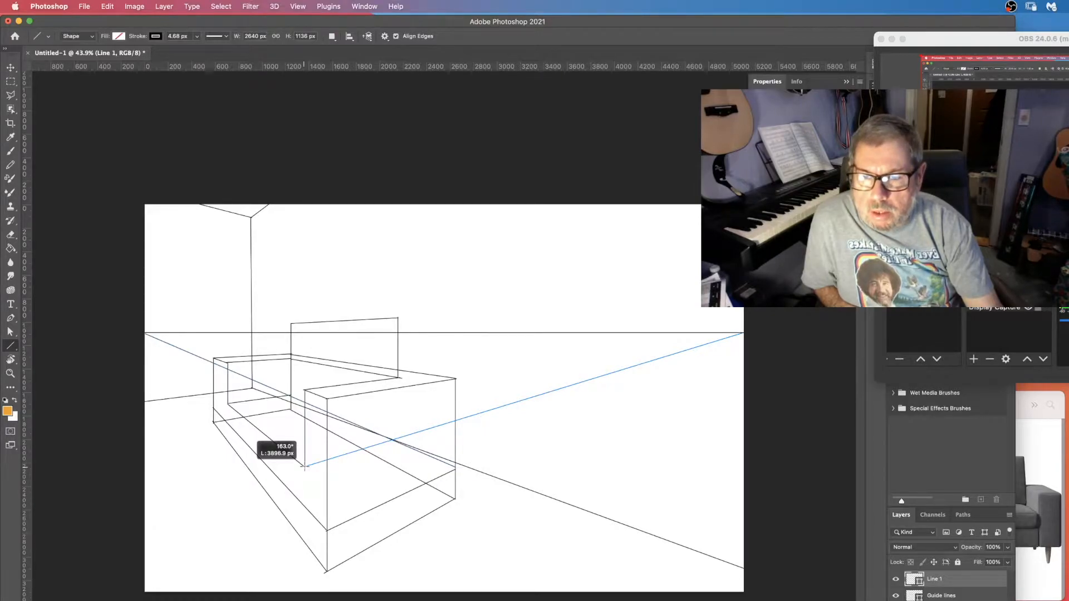
drag(305, 467, 305, 466)
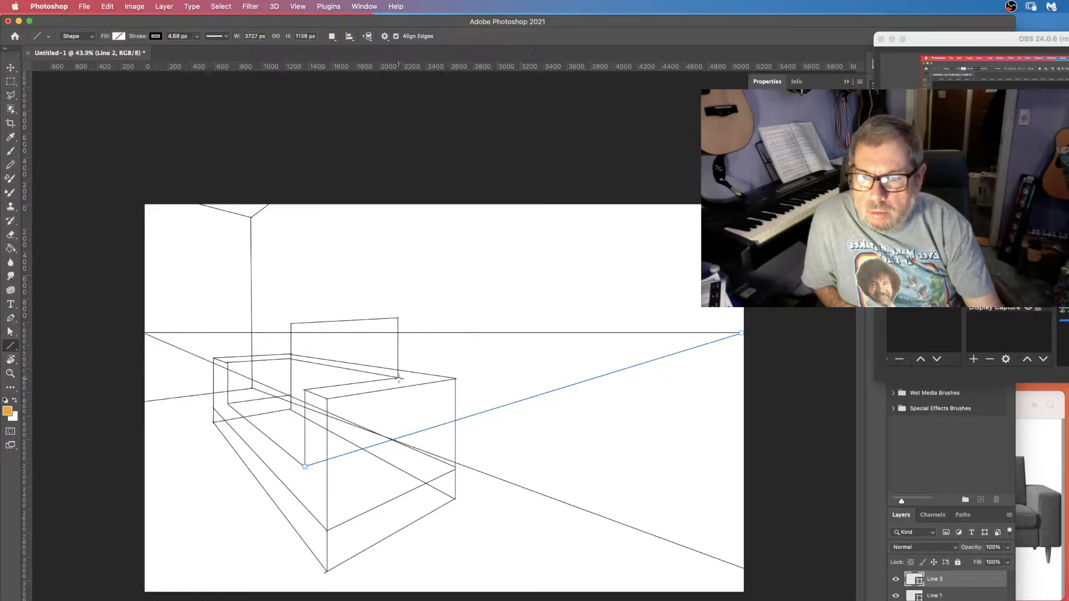
Draw a vertical from the back's top-right corner down to the guide intersection, then trim both new guide lines to the sofa's edges.
drag(399, 380, 396, 438)
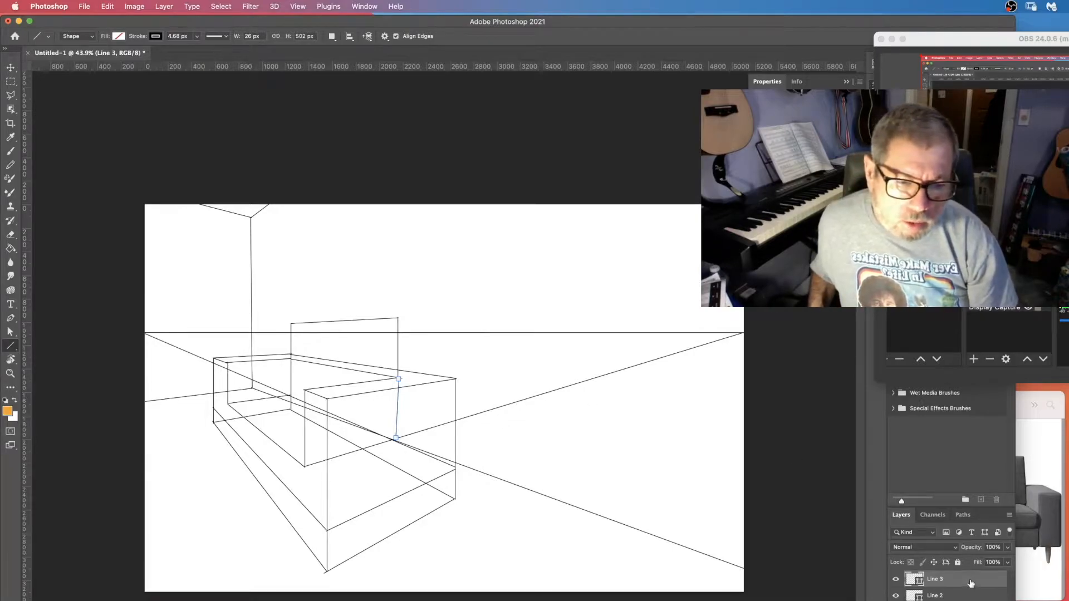
click(963, 597)
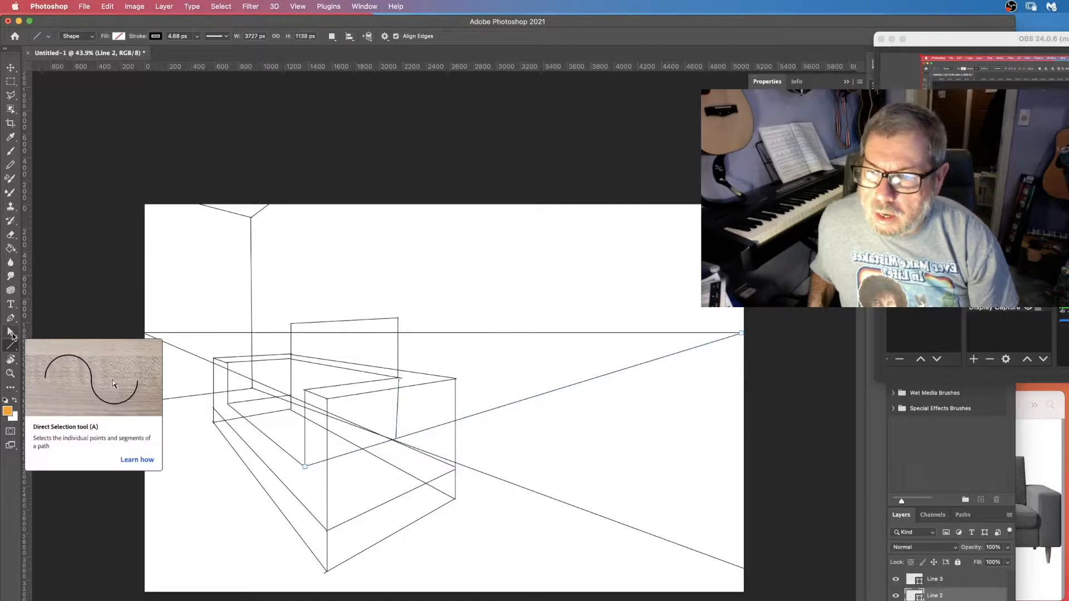
click(12, 334)
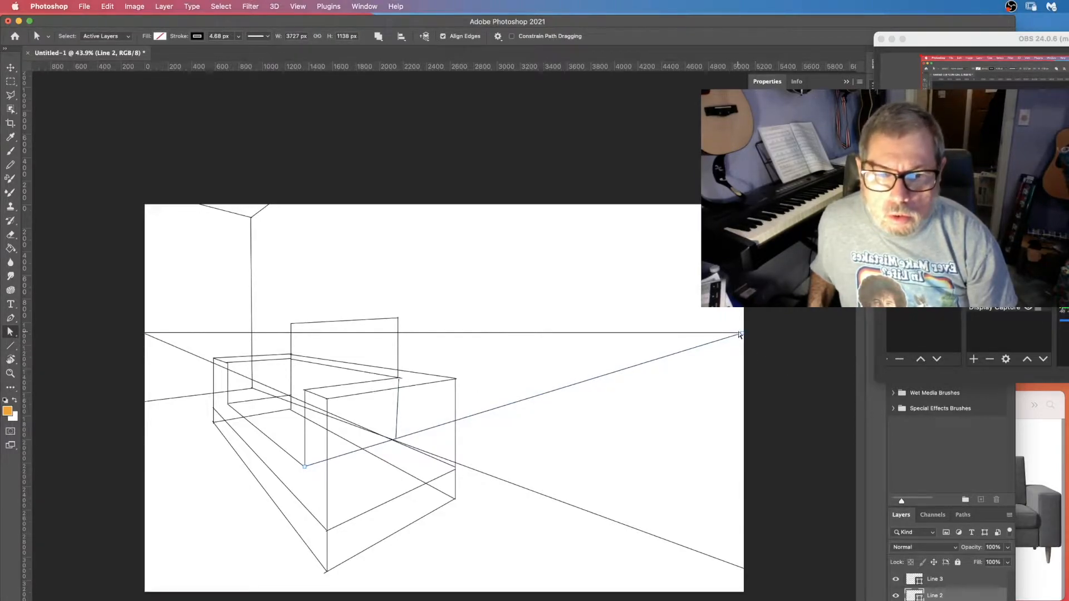
drag(743, 333, 395, 440)
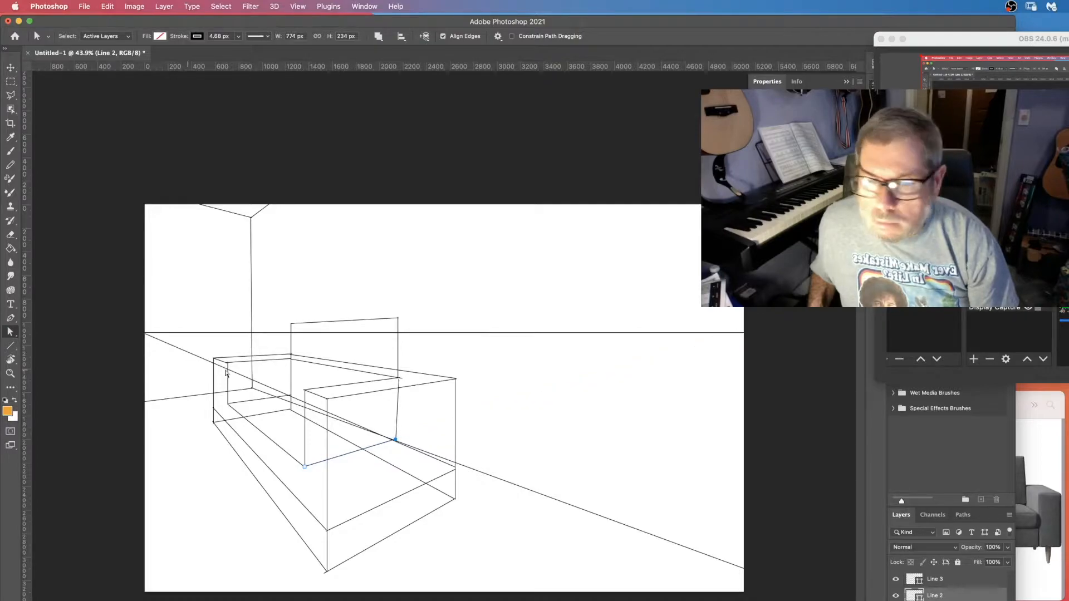
click(969, 600)
drag(144, 334, 291, 397)
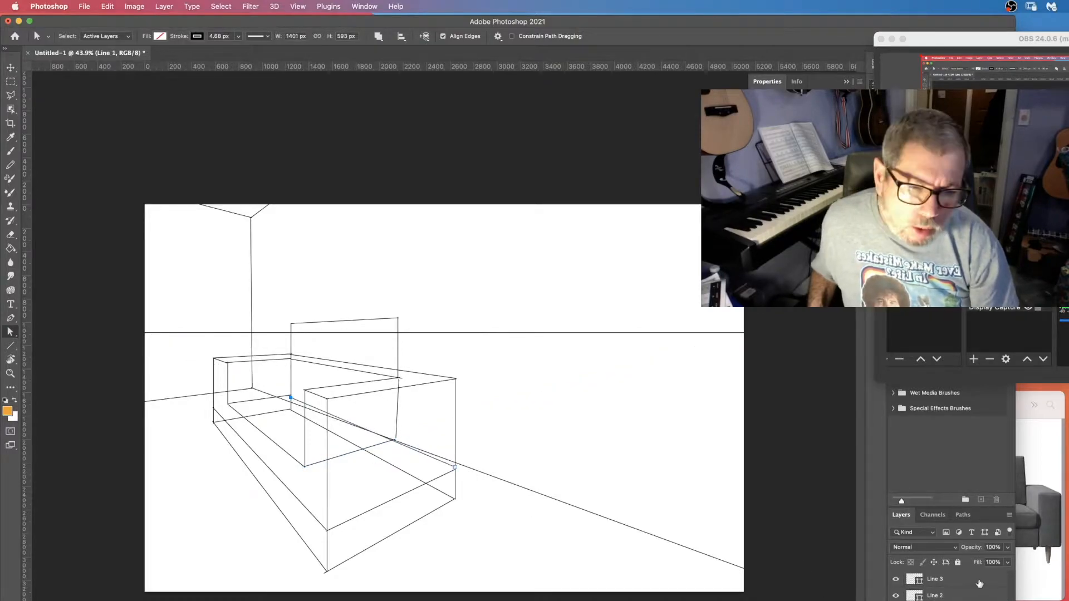
Merge the new line layers into one shape and rename it Guide Lines.
click(979, 582)
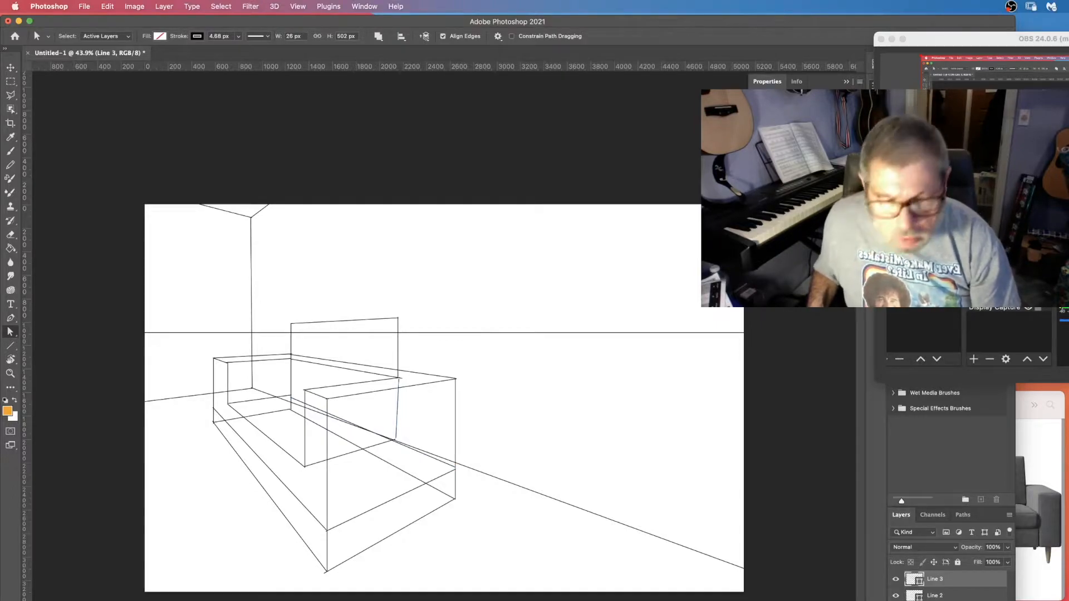
shift+click(969, 600)
right_click(965, 600)
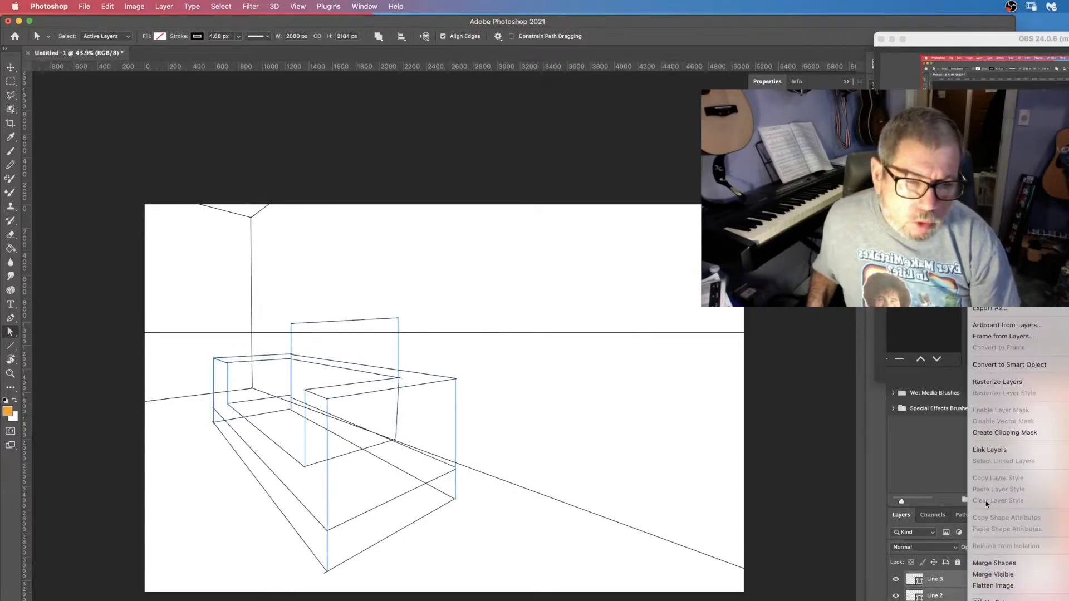
click(1000, 564)
double_click(934, 580)
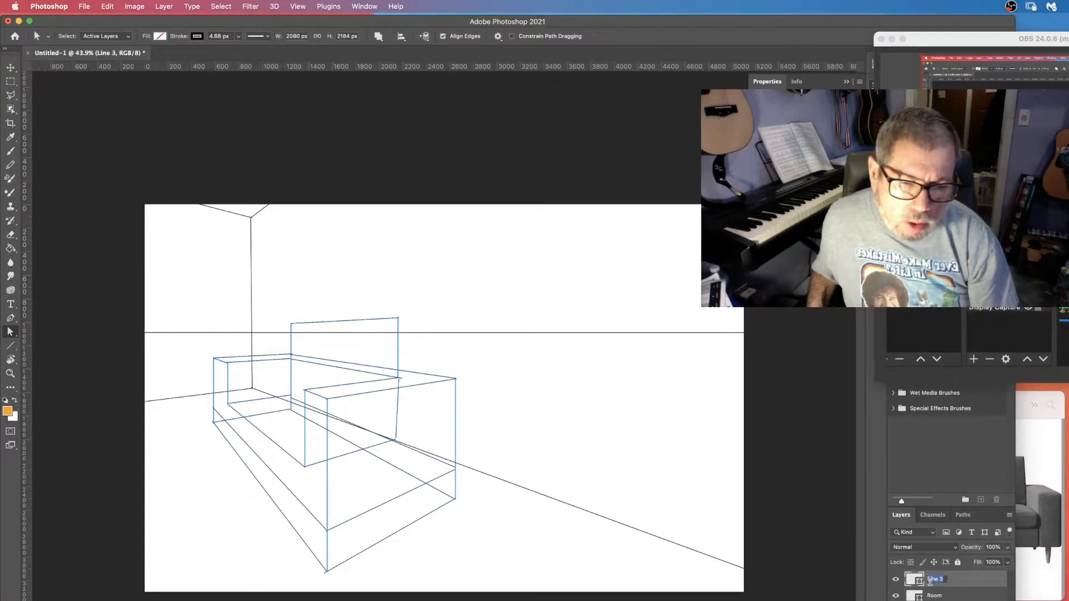
text(Guid)
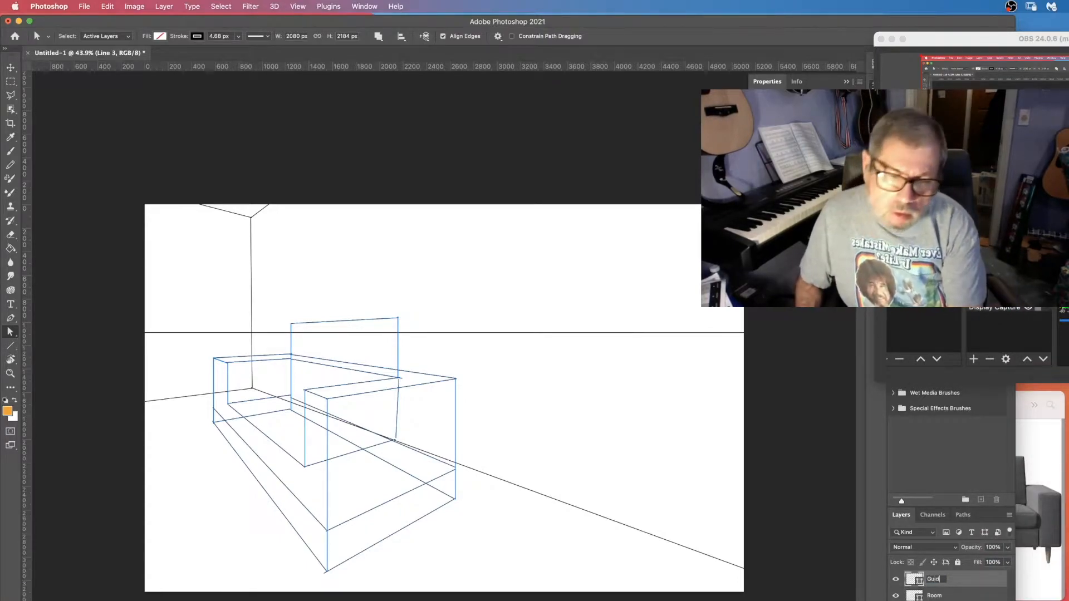
text(e Lines)
key(Return)
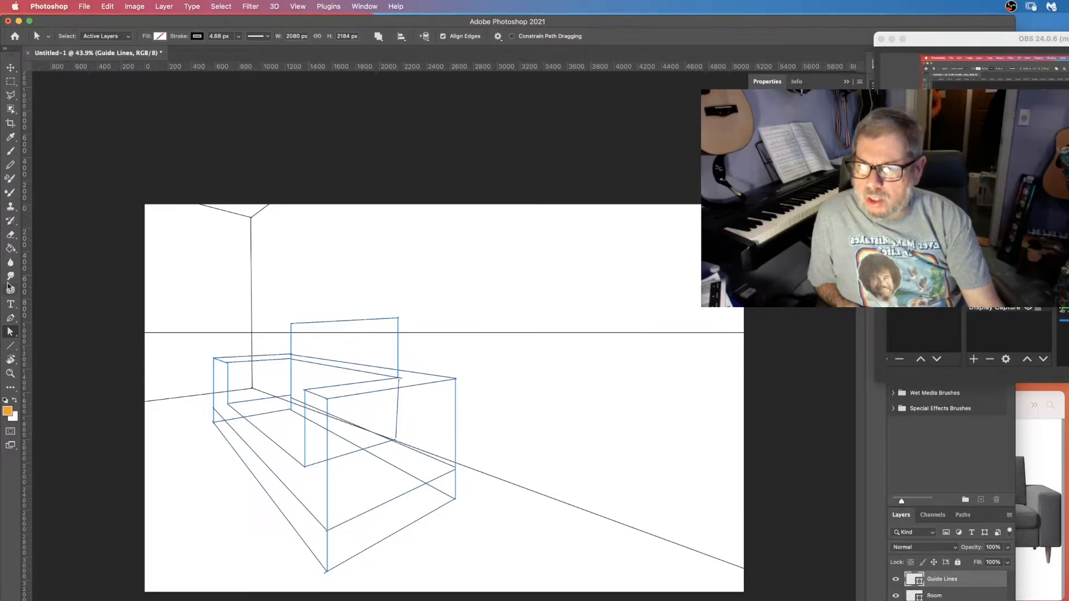
Draw lines from both vanishing points meeting on the armrest's inner front edge to mark the seat's front corner.
click(1032, 562)
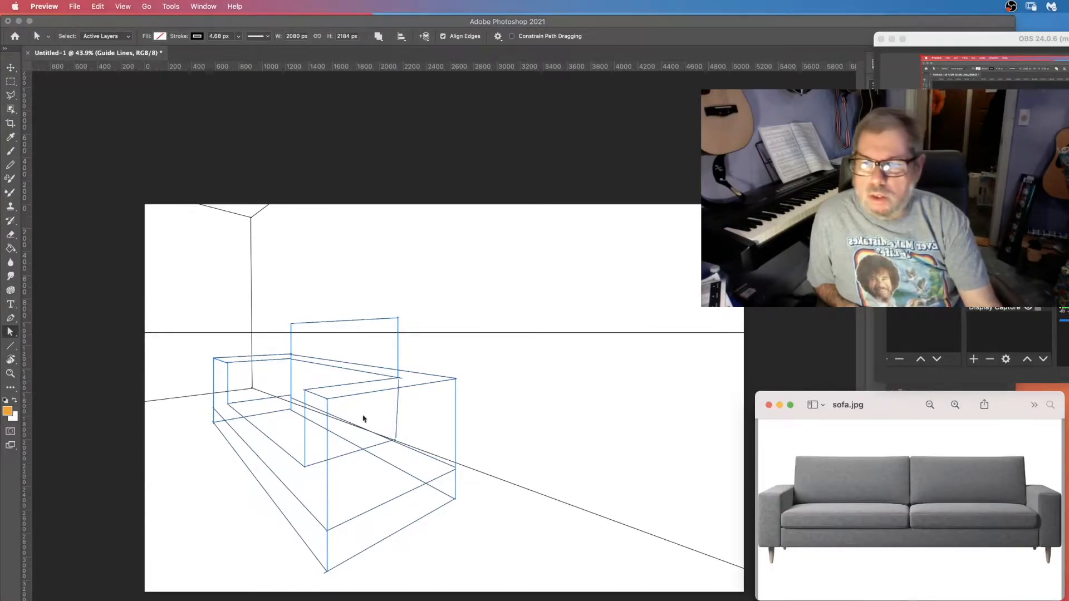
click(11, 347)
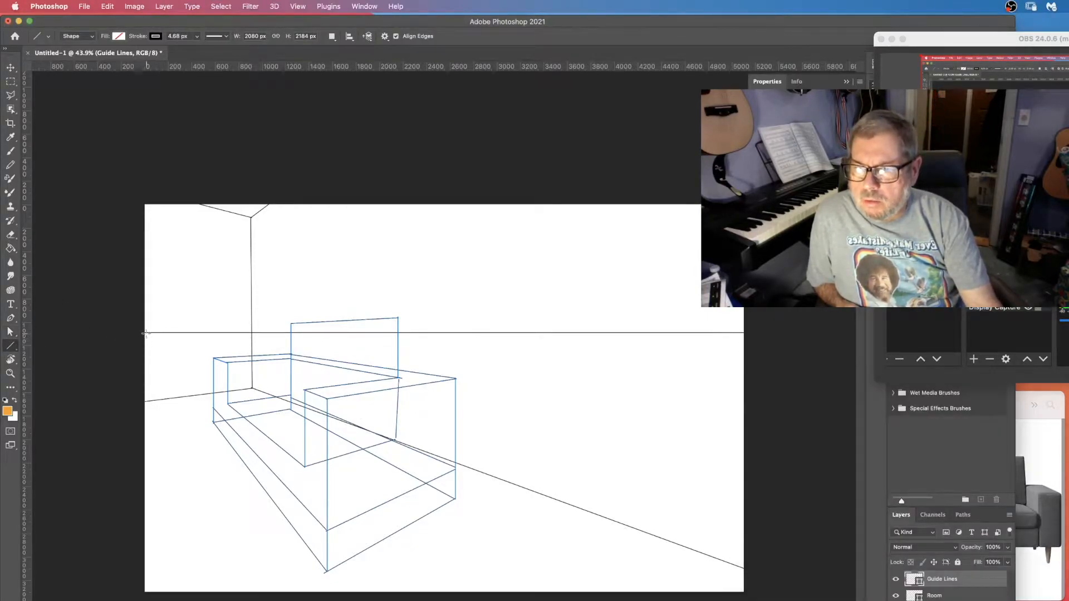
drag(143, 333, 305, 448)
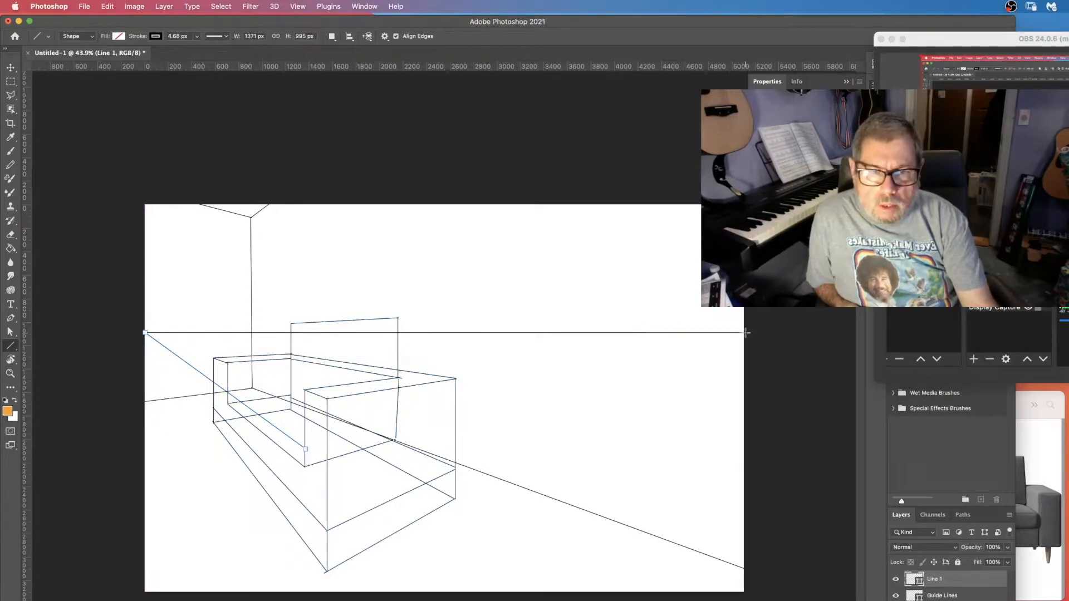
drag(745, 333, 305, 449)
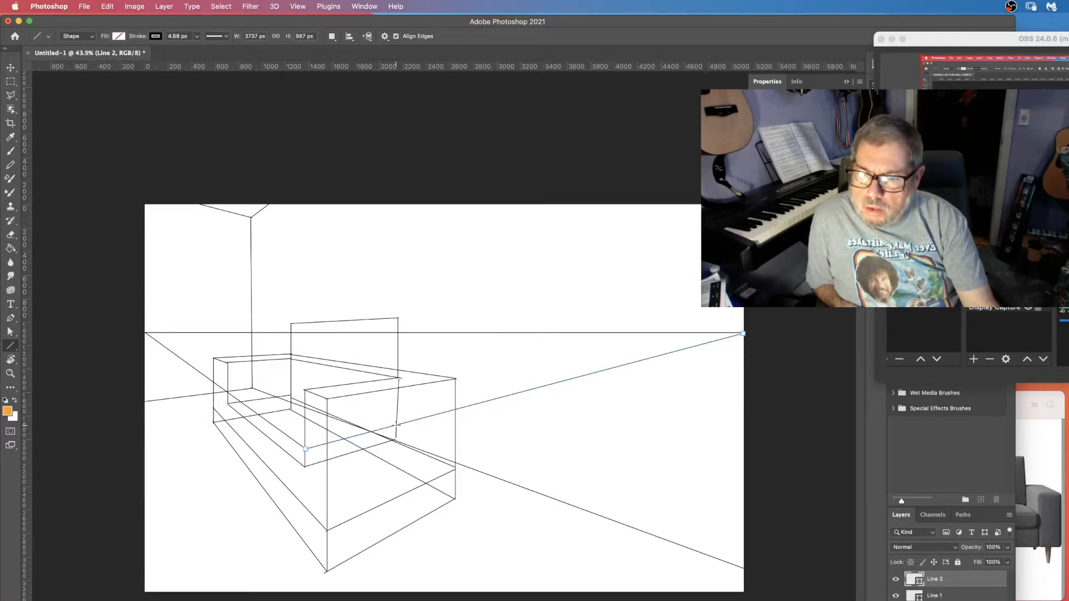
Draw seat back-edge lines from the back's right bottom to the left vanishing point and from the back-left to the right vanishing point, then trim both at their intersection.
drag(397, 425, 146, 333)
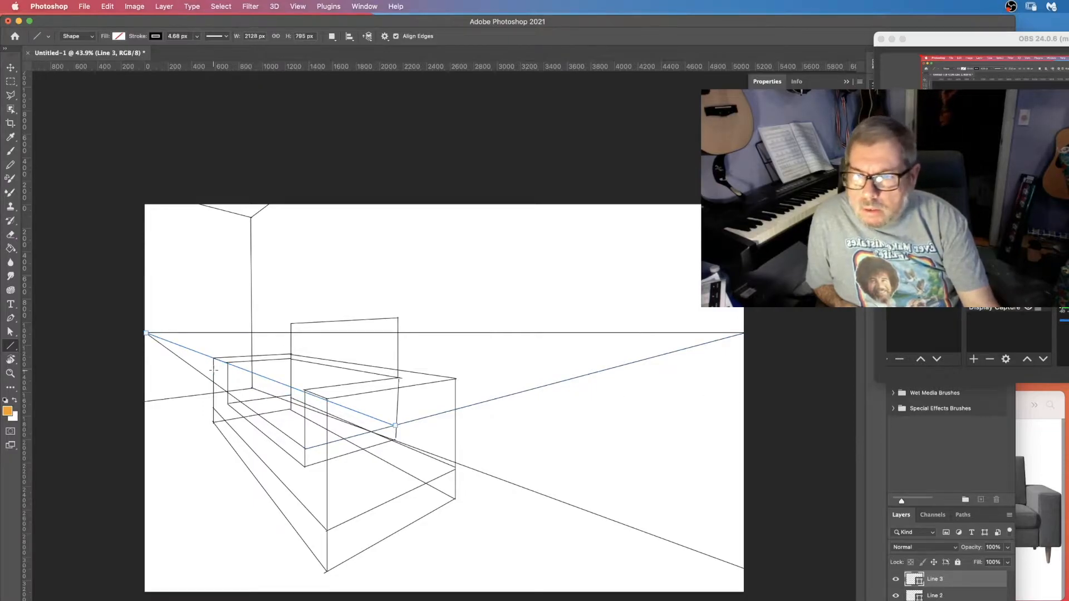
mouse_move(227, 393)
mouse_down()
mouse_move(581, 371)
mouse_move(742, 334)
mouse_up()
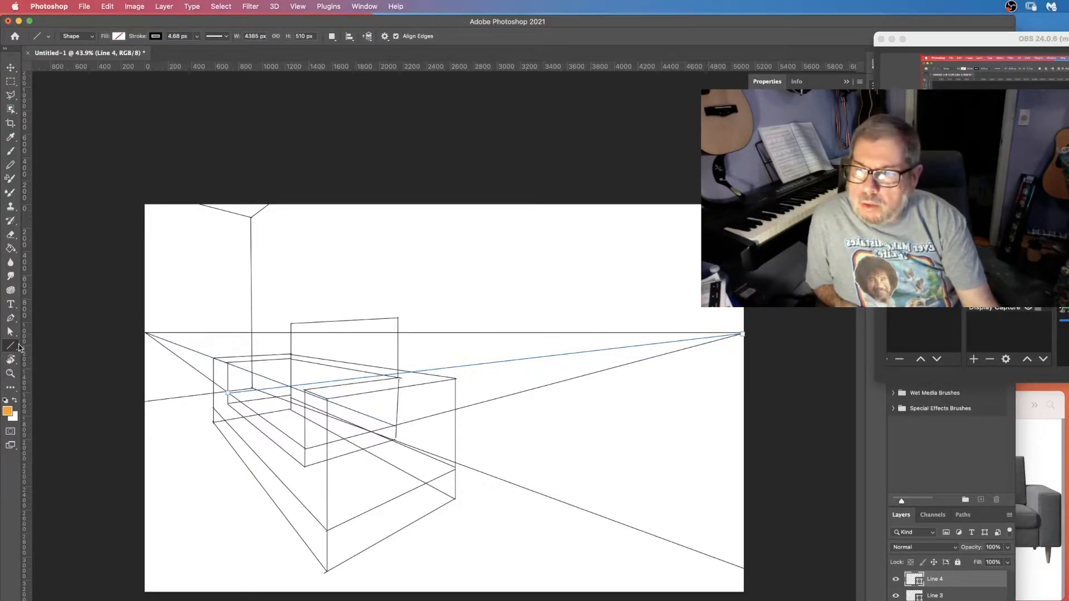
click(10, 331)
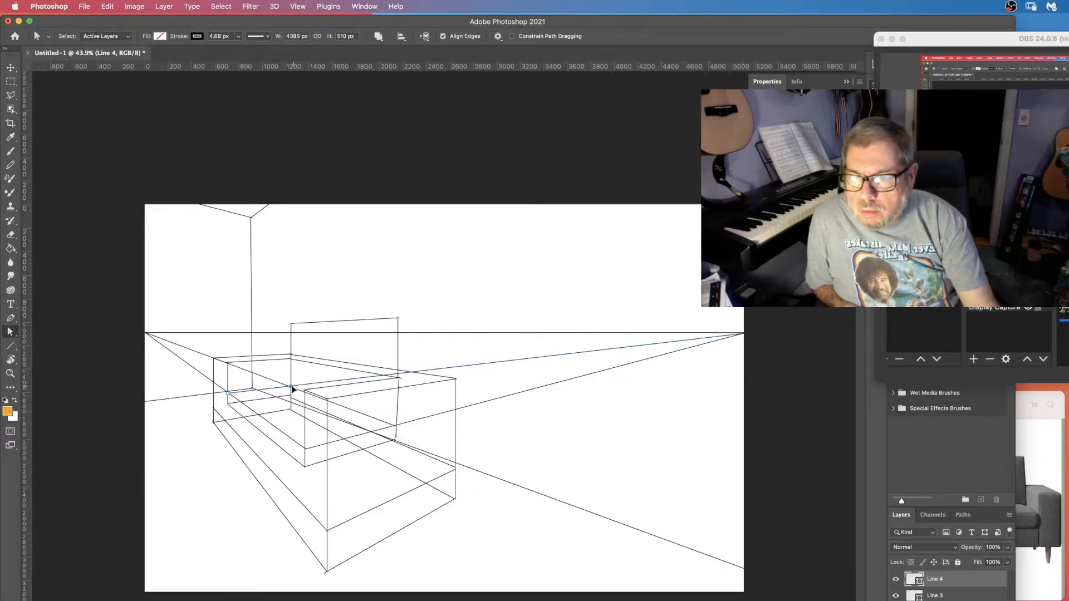
drag(292, 387, 292, 385)
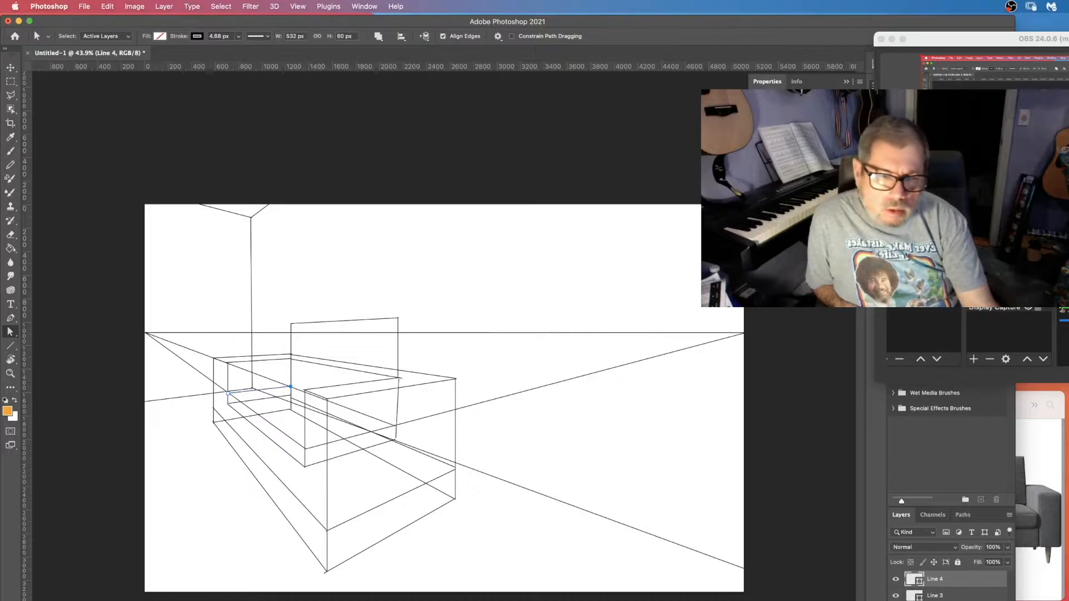
mouse_move(143, 331)
mouse_down()
mouse_move(211, 396)
mouse_move(222, 392)
mouse_move(144, 342)
mouse_up()
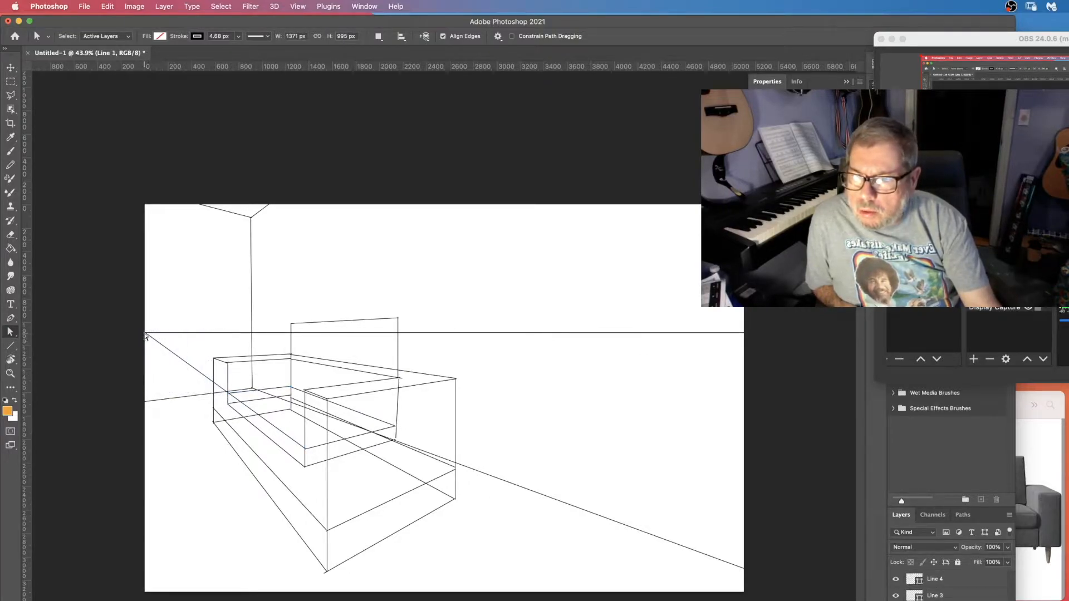
drag(145, 334, 227, 394)
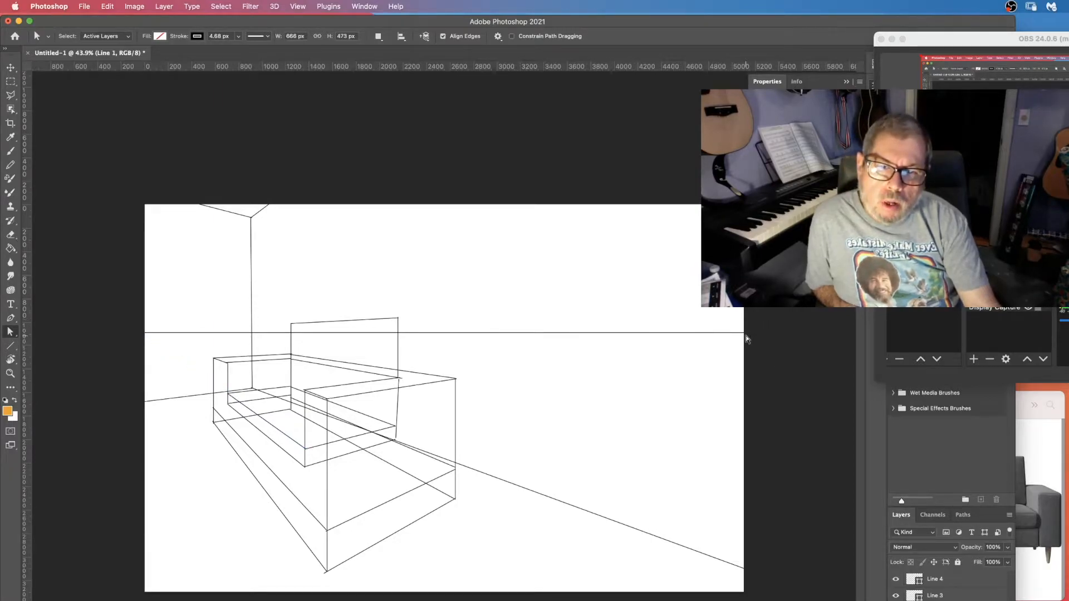
Draw a line from the right vanishing point to the seat's back-left area, plus a short vertical marker at its end.
click(10, 347)
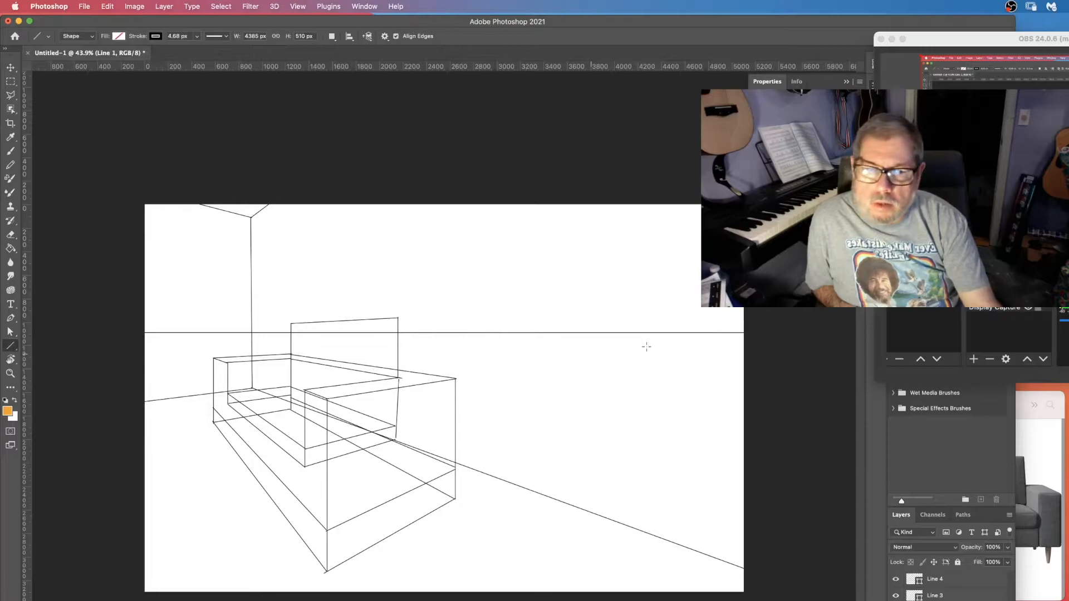
drag(744, 333, 254, 412)
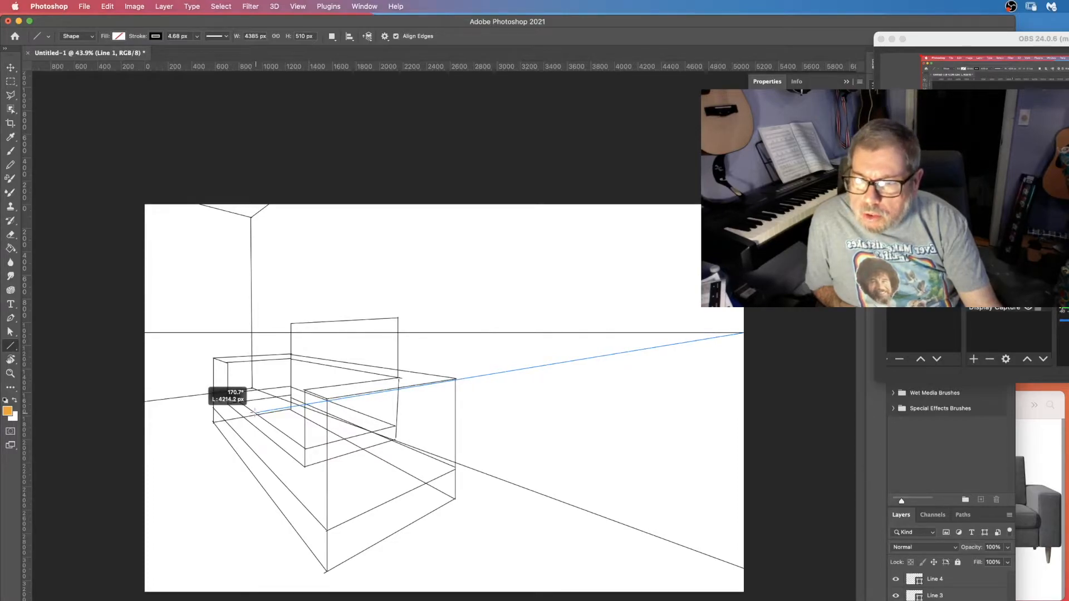
drag(254, 412, 255, 413)
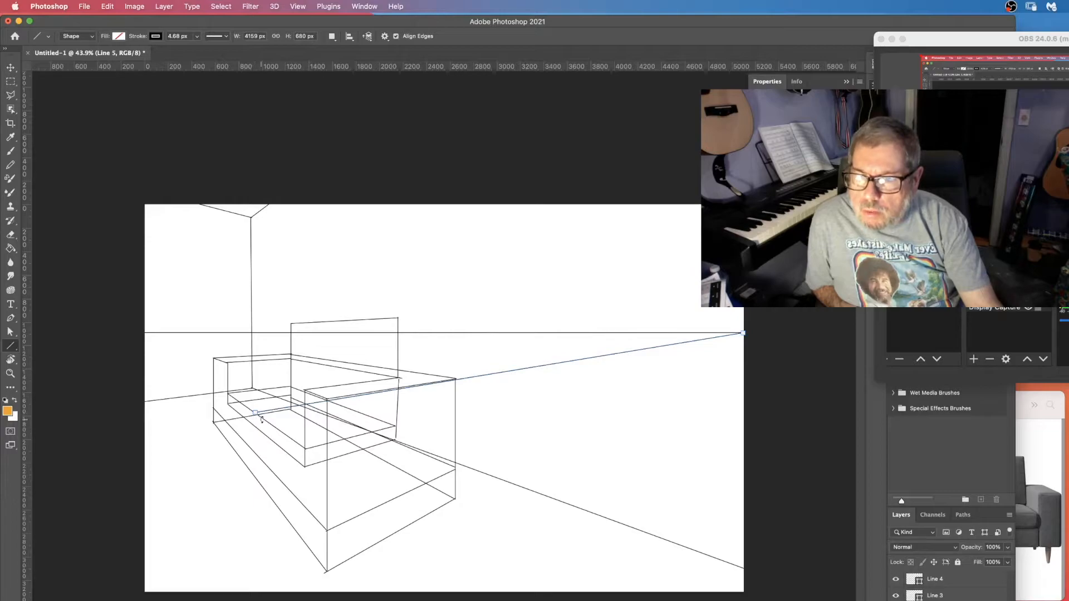
drag(255, 412, 255, 427)
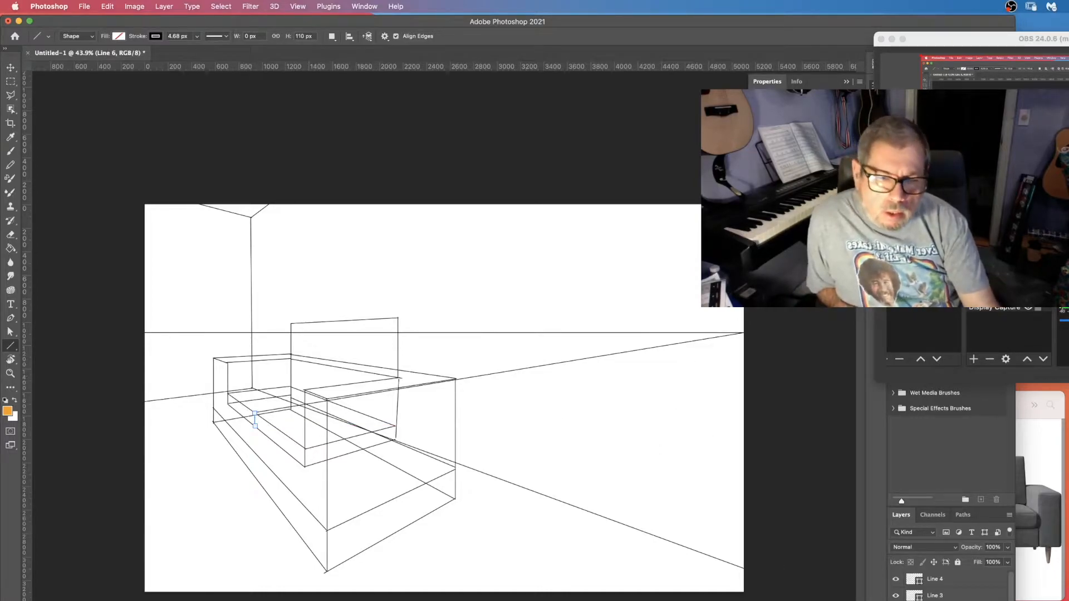
click(604, 353)
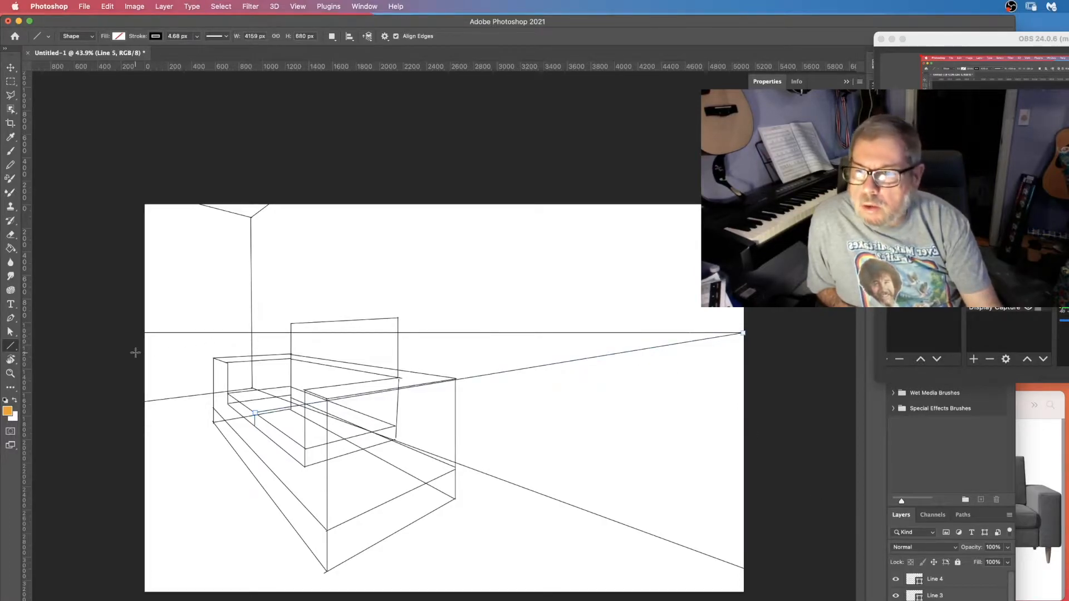
Trim the right-vanishing-point line at the armrest's inner edge and draw a vertical from that point up to the back's top.
click(9, 334)
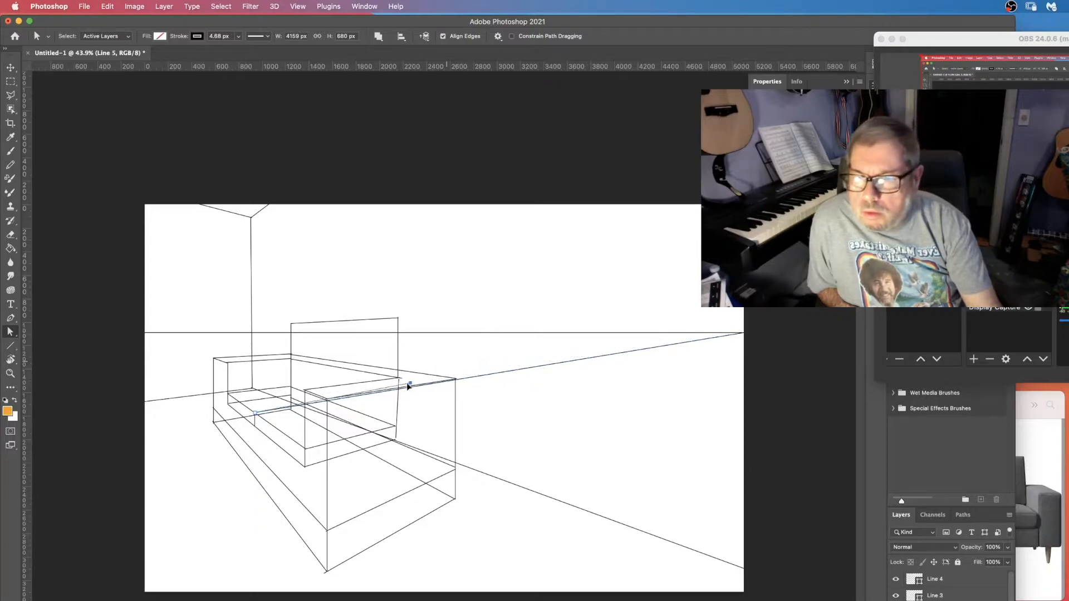
drag(337, 399, 329, 400)
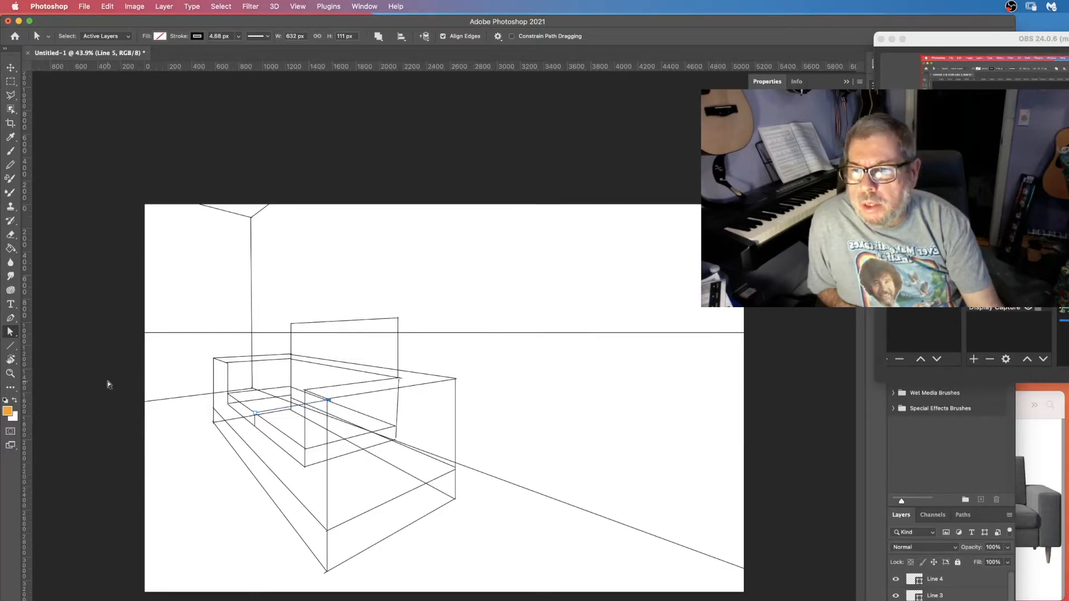
click(11, 347)
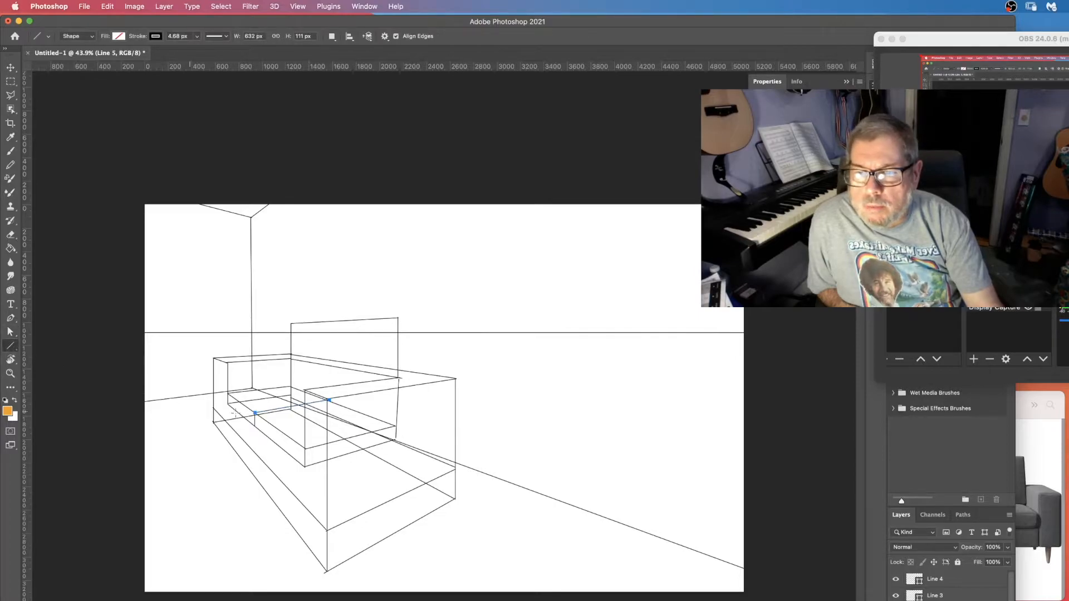
drag(330, 400, 336, 322)
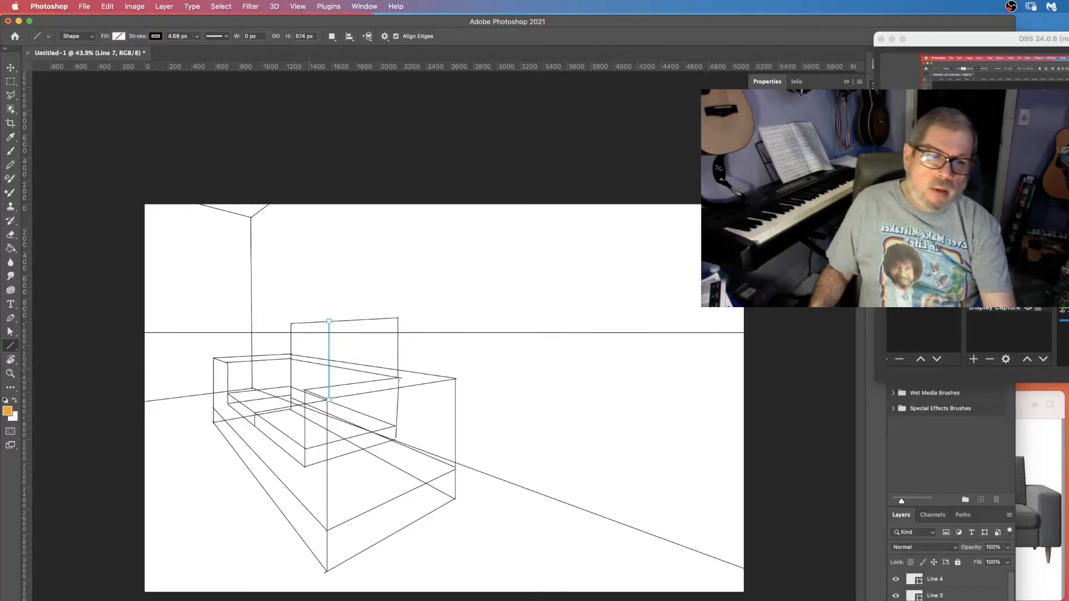
Check the sofa reference photo, then draw a line from the left vanishing point and two from the right vanishing point across the backrest top.
click(1047, 564)
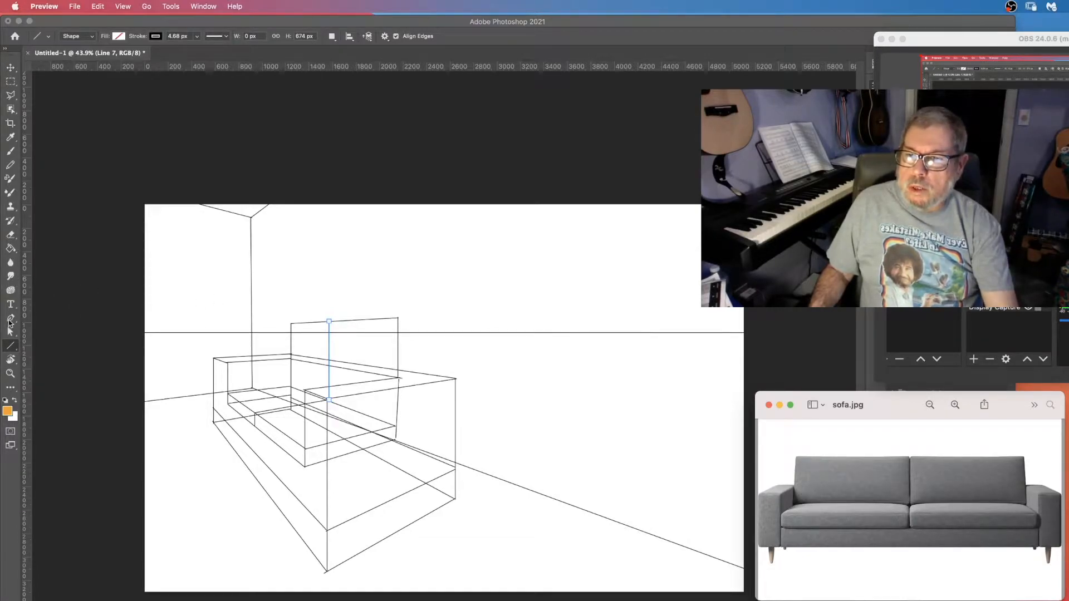
click(9, 349)
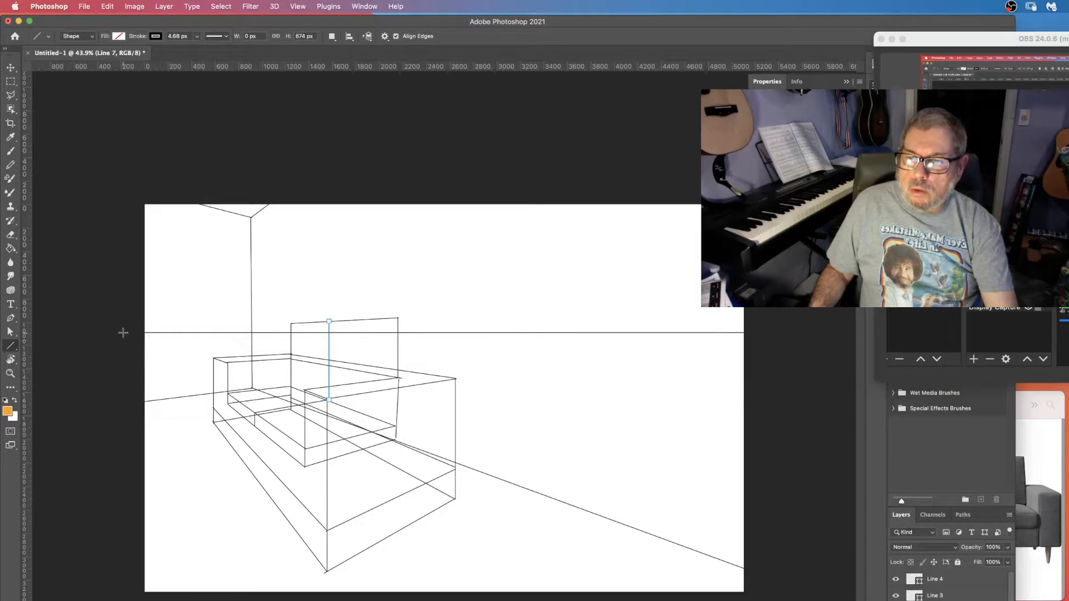
drag(142, 332, 320, 325)
drag(323, 322, 473, 307)
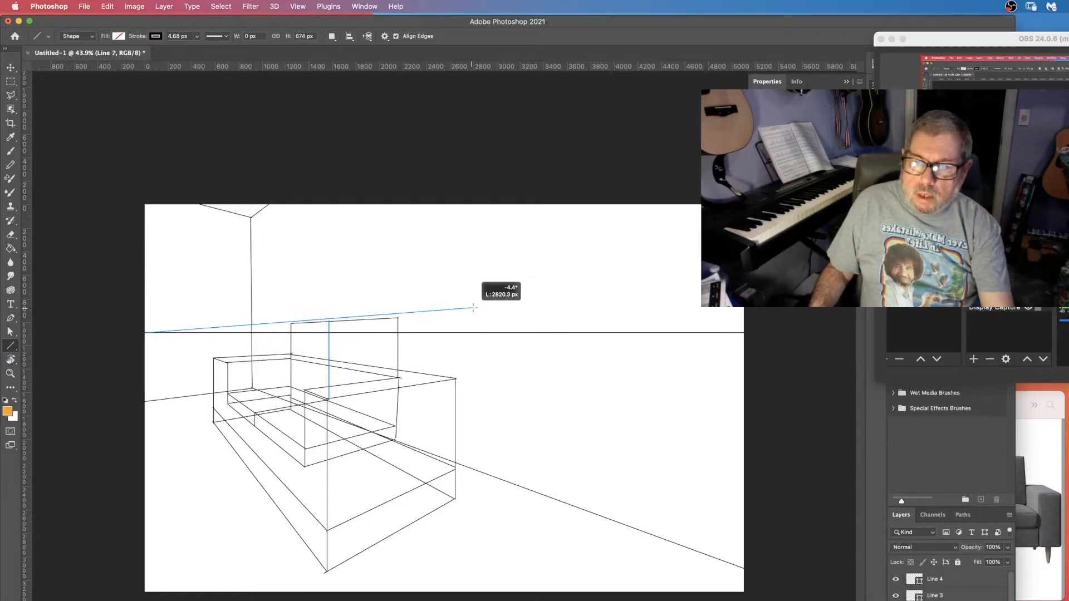
drag(472, 307, 473, 308)
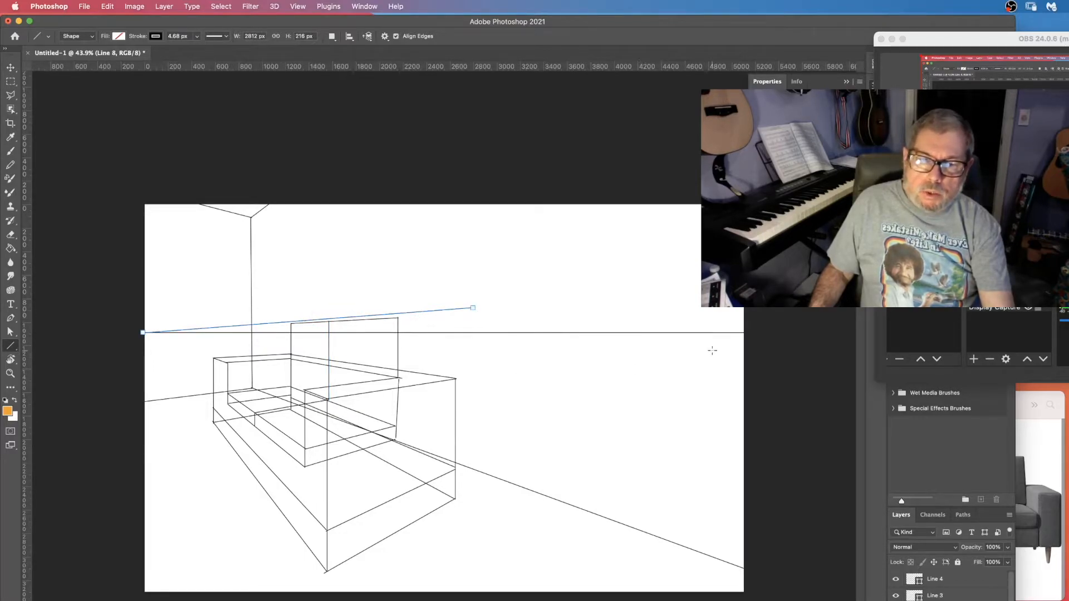
mouse_move(744, 332)
mouse_down()
mouse_move(446, 339)
mouse_move(264, 323)
mouse_up()
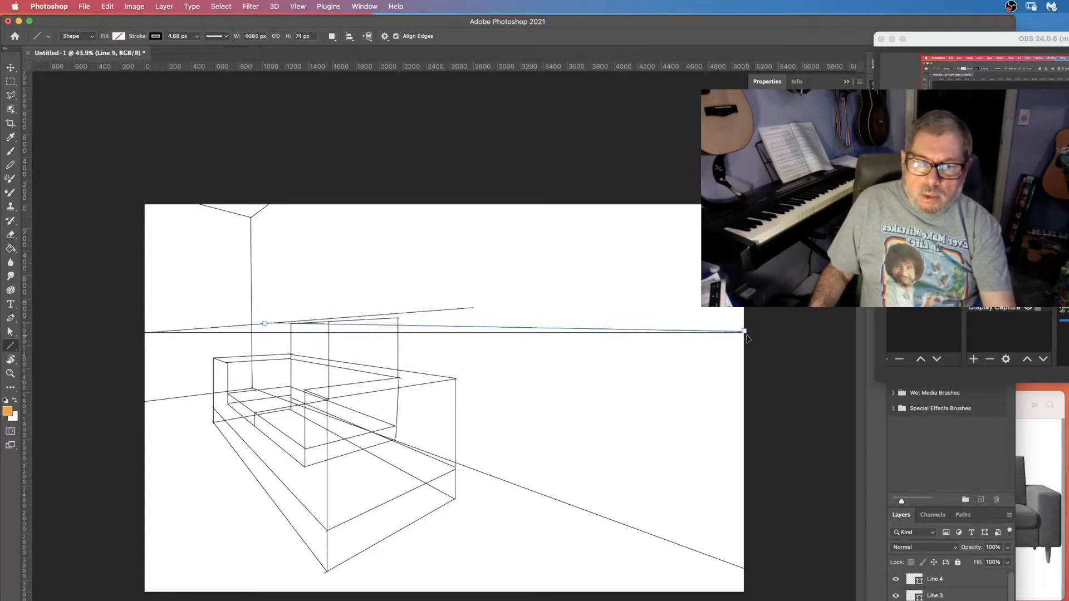
drag(745, 332, 342, 315)
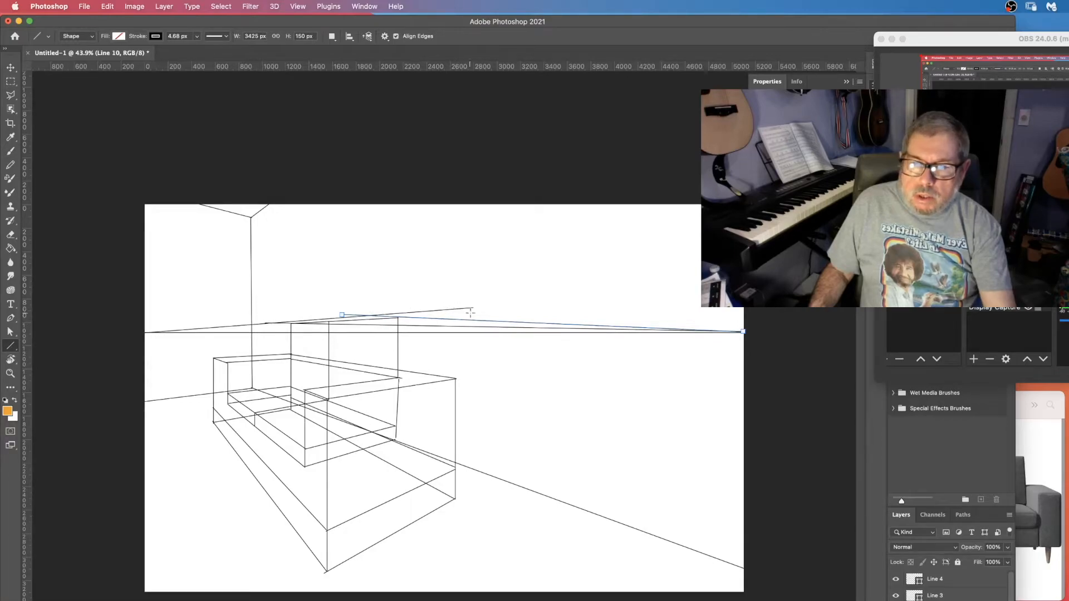
Nudge the far endpoint of the left-vanishing-point backrest line slightly.
click(941, 599)
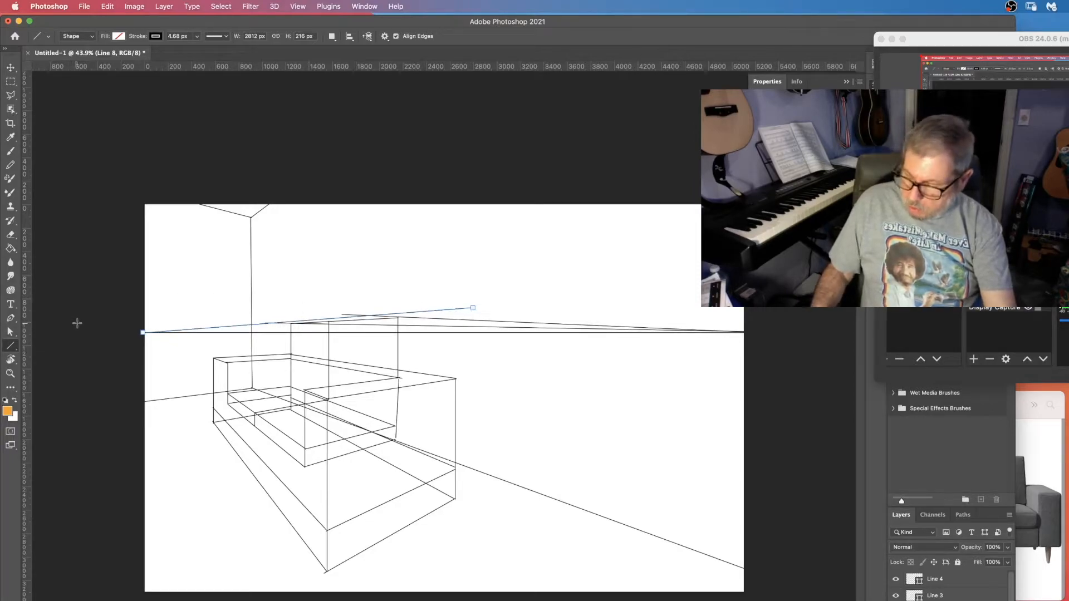
key(a)
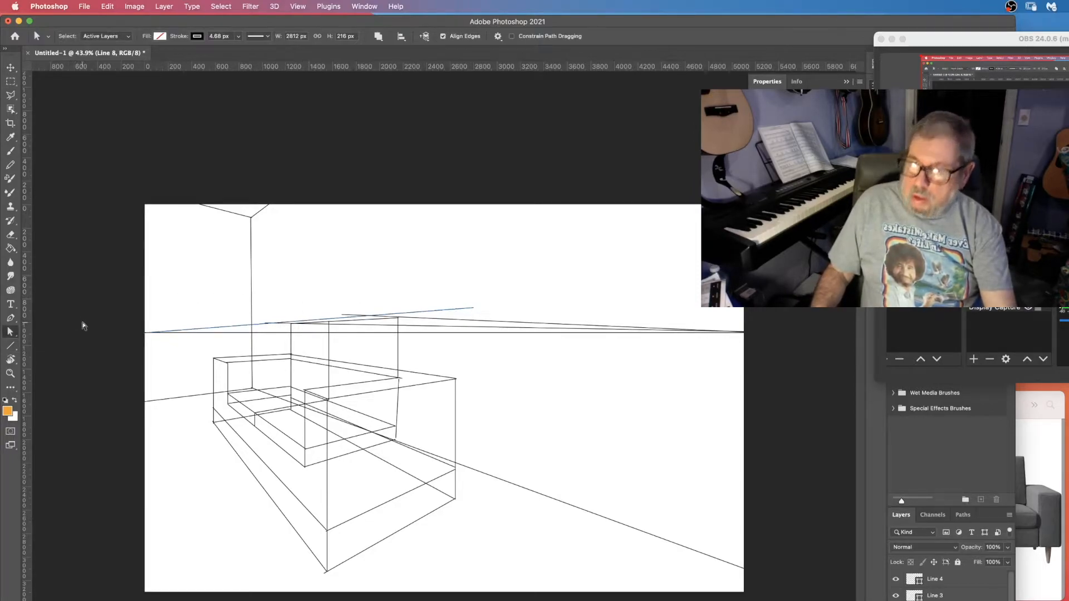
click(473, 310)
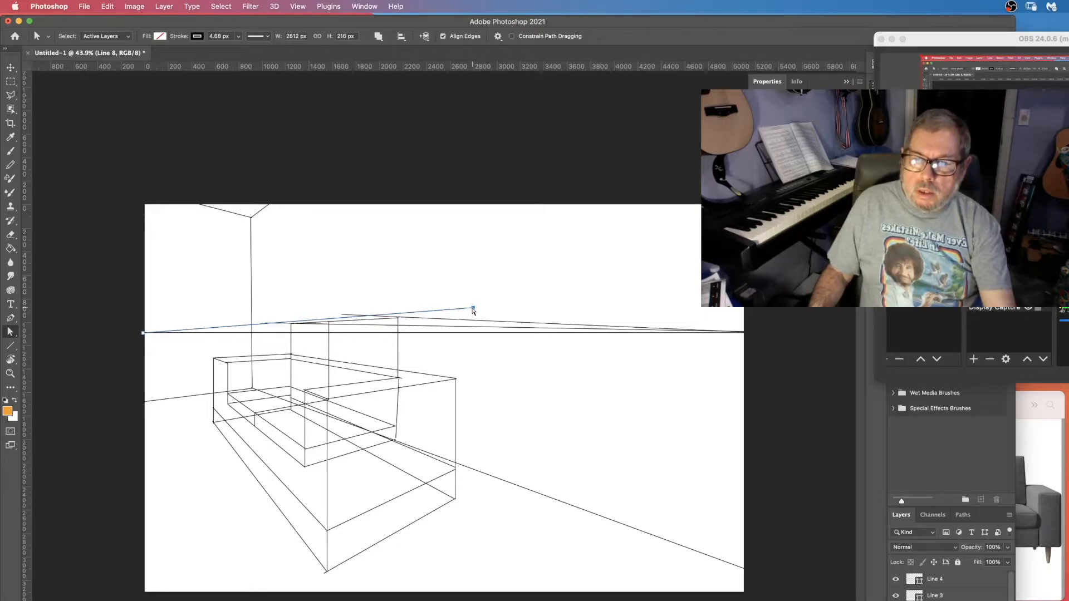
drag(472, 309, 475, 313)
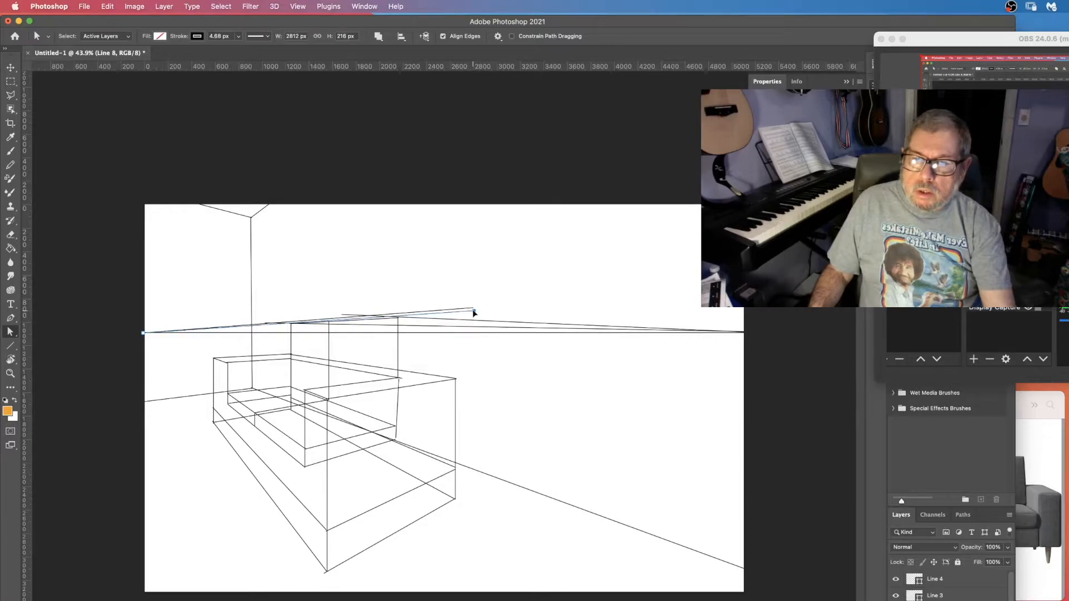
drag(474, 313, 474, 310)
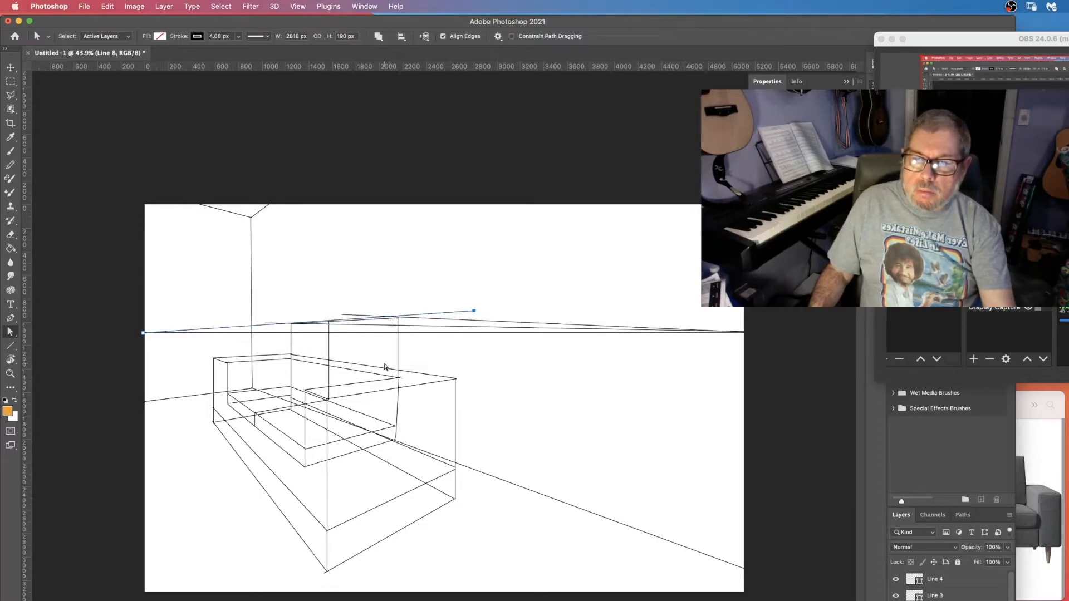
drag(474, 310, 473, 309)
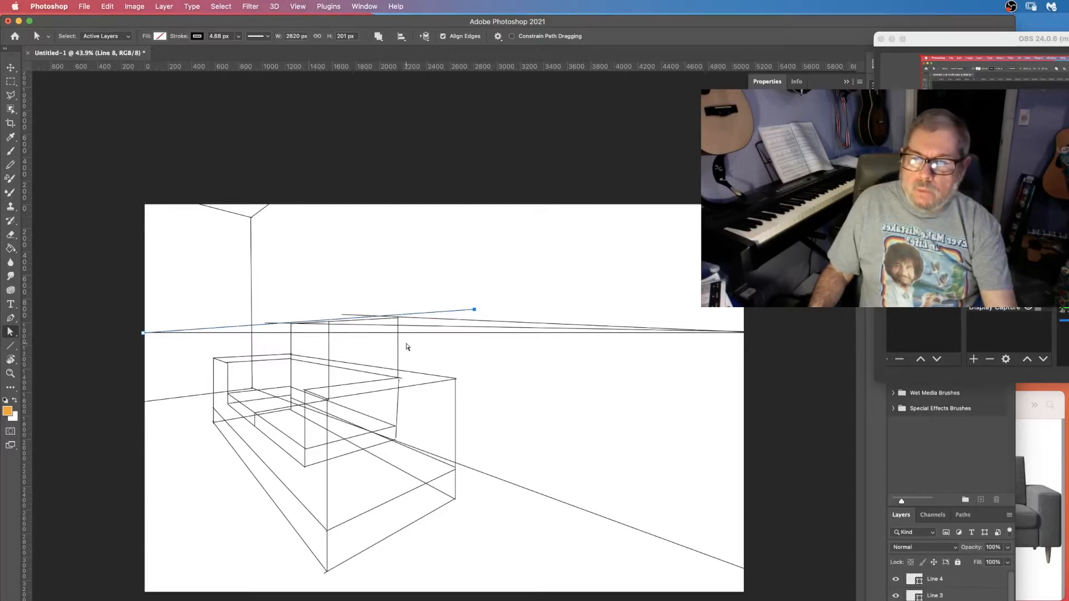
Draw verticals down from the backrest's top corners and a line from the left vanishing point to the right vertical's bottom.
click(10, 346)
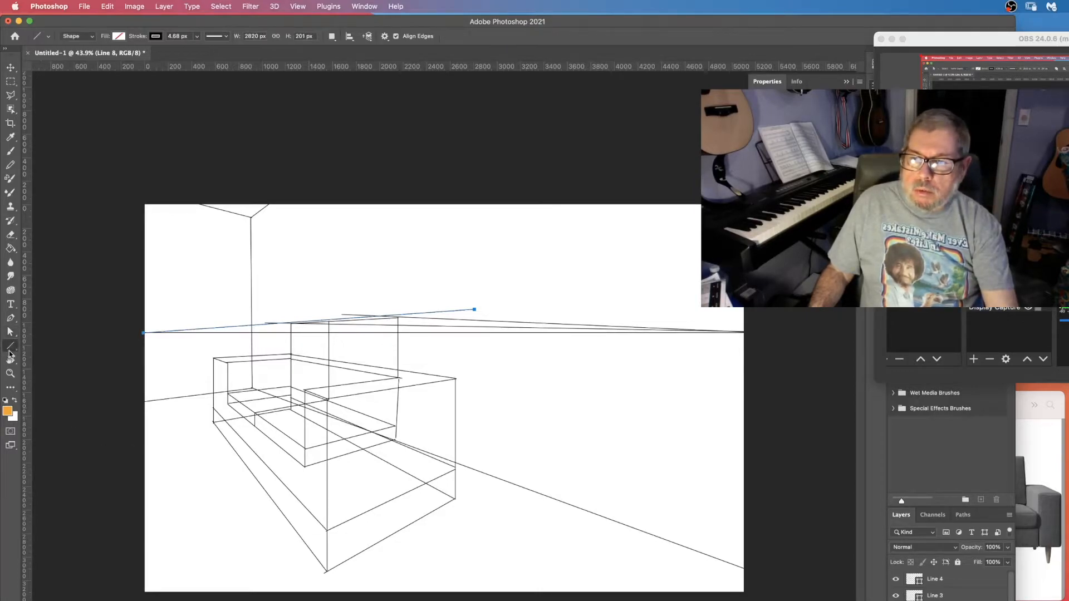
drag(381, 316, 320, 419)
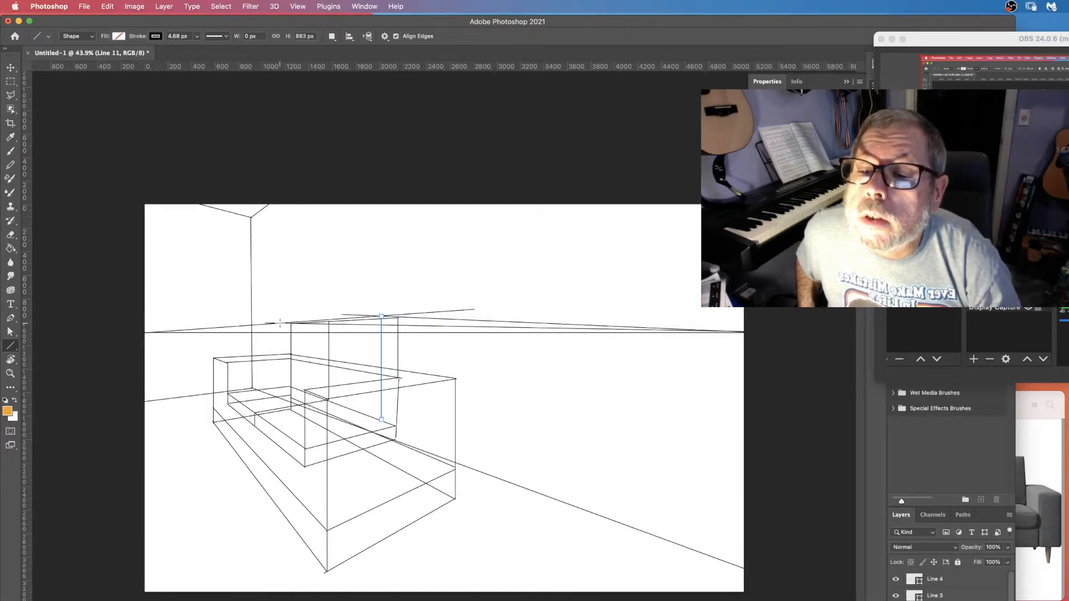
drag(280, 324, 283, 388)
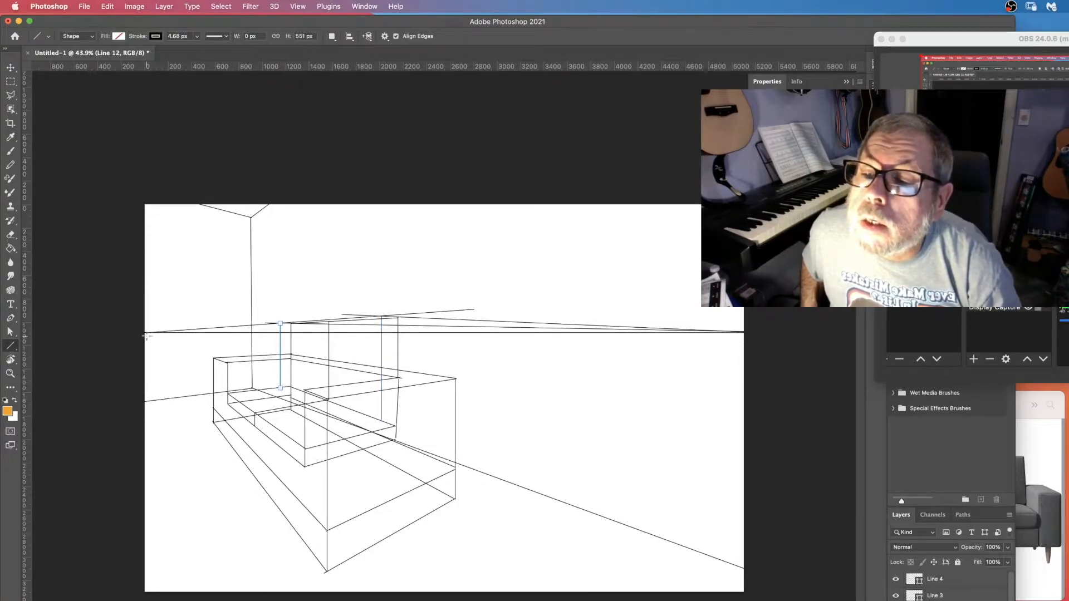
drag(144, 332, 384, 430)
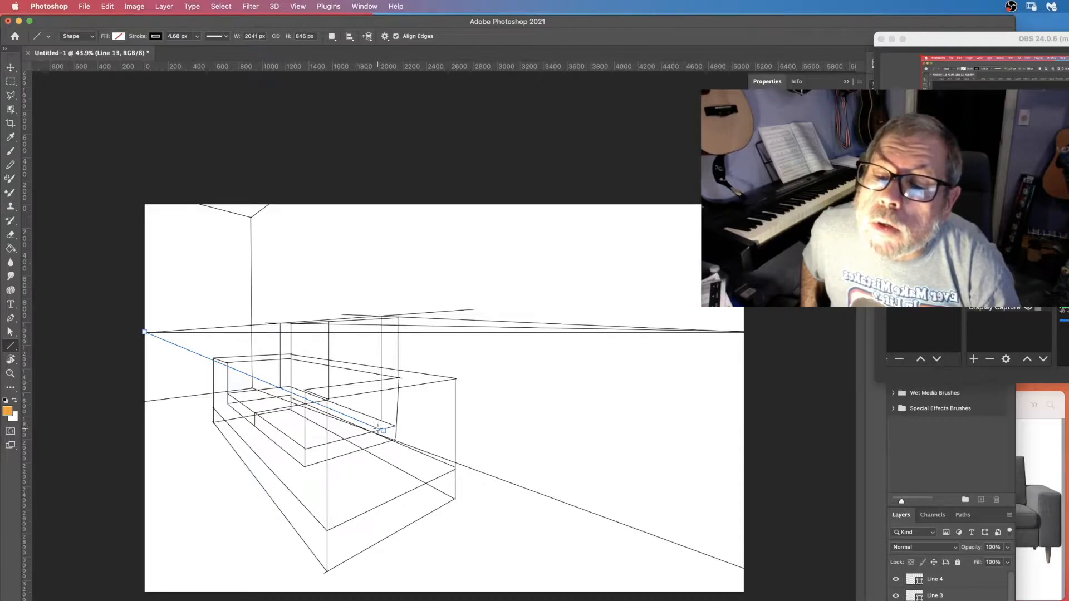
Trim the backrest top guide lines back to the back's corners.
key(a)
click(382, 430)
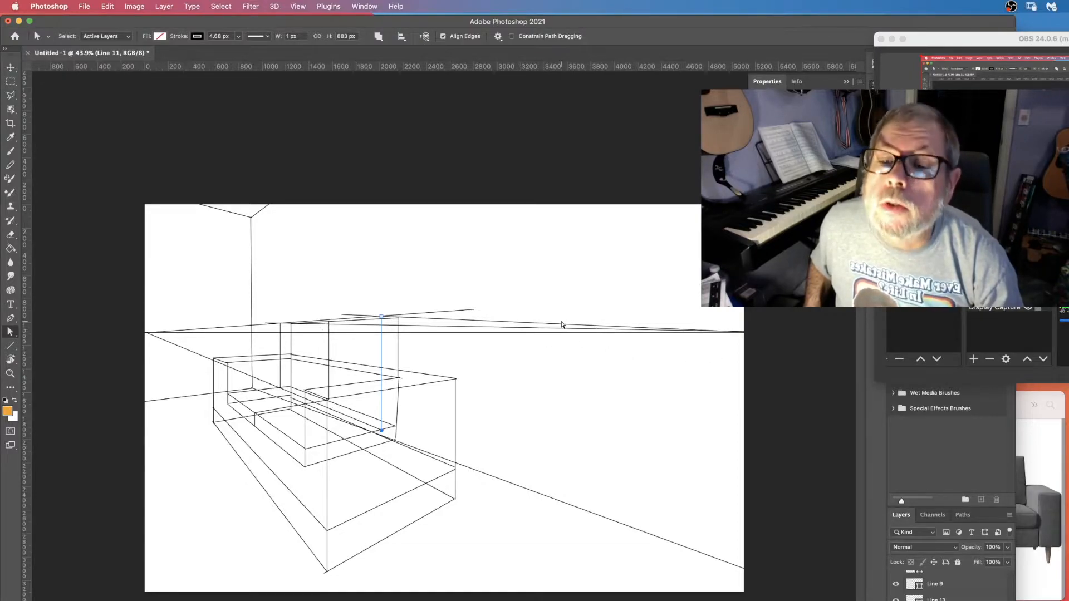
click(466, 312)
drag(497, 327, 400, 321)
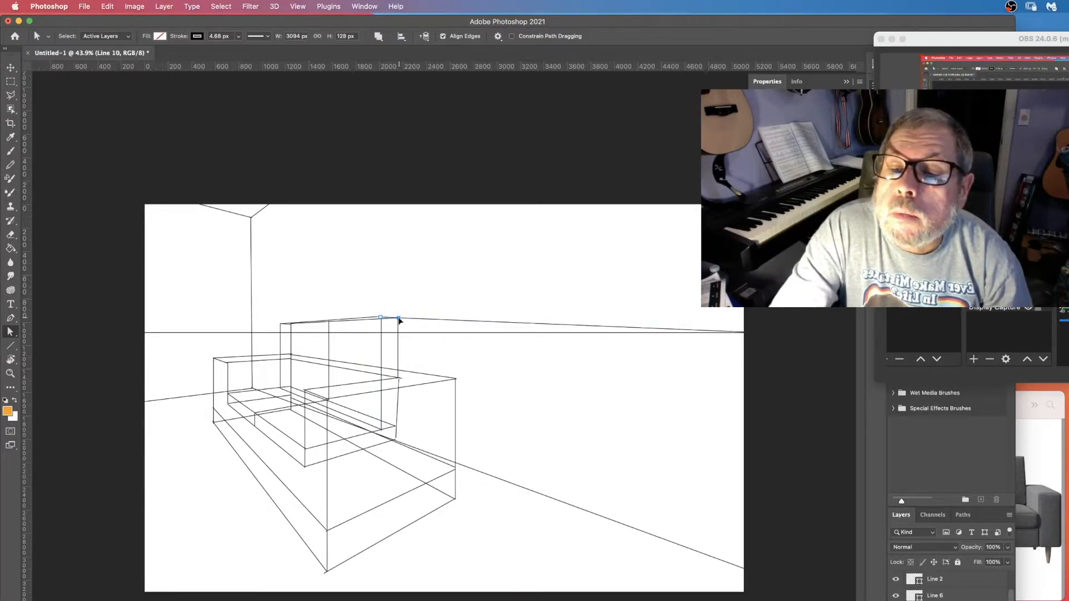
drag(398, 321, 399, 319)
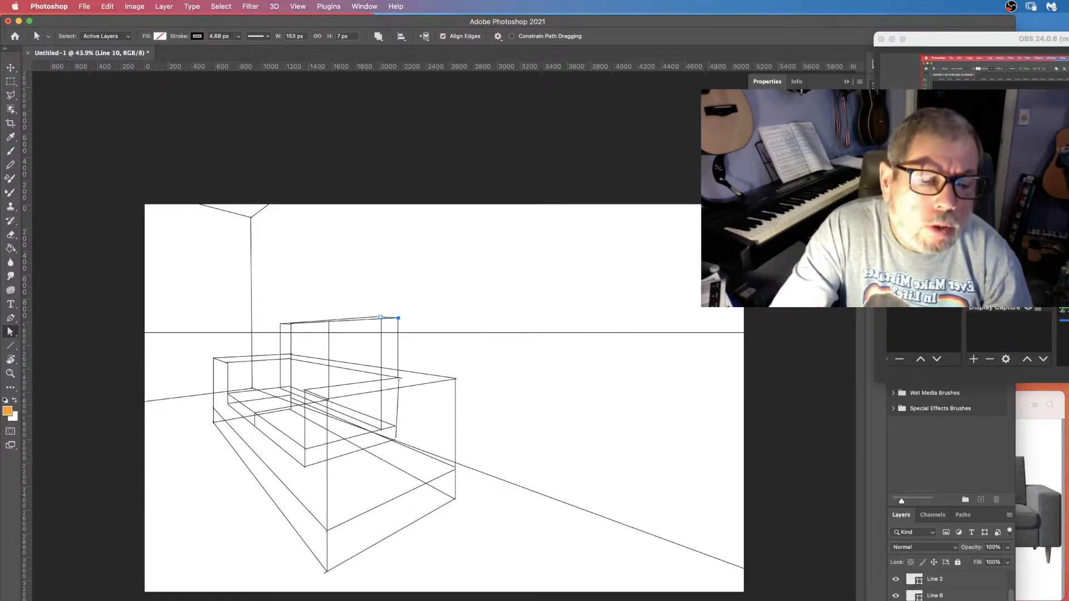
Merge the new line layers into one shape and rename it Couch Guides.
scroll(951, 588, down, 5)
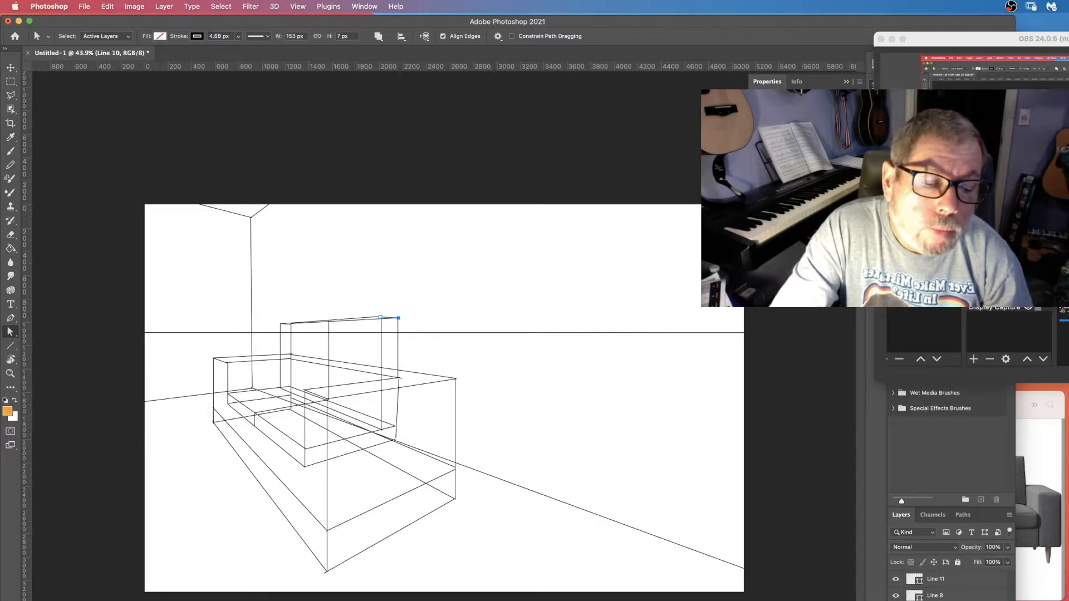
click(895, 600)
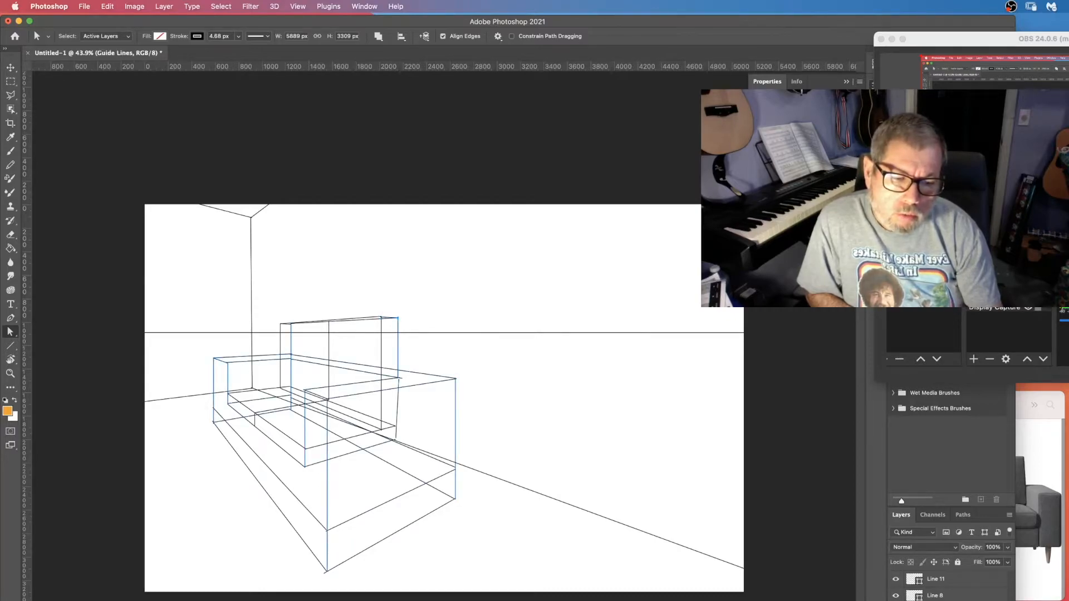
scroll(945, 587, down, 5)
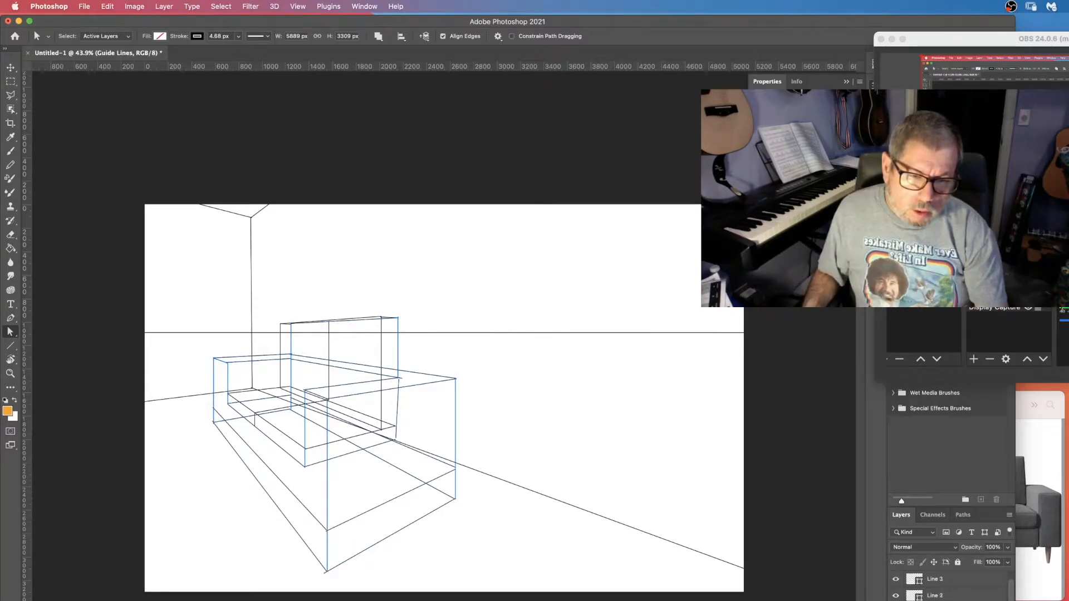
right_click(945, 587)
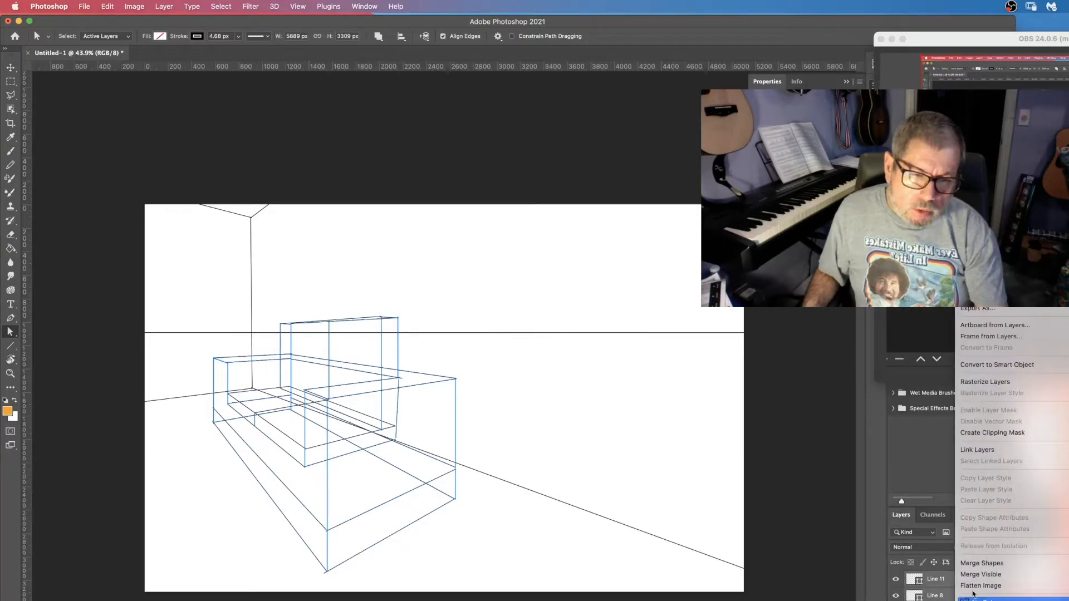
click(978, 564)
double_click(935, 579)
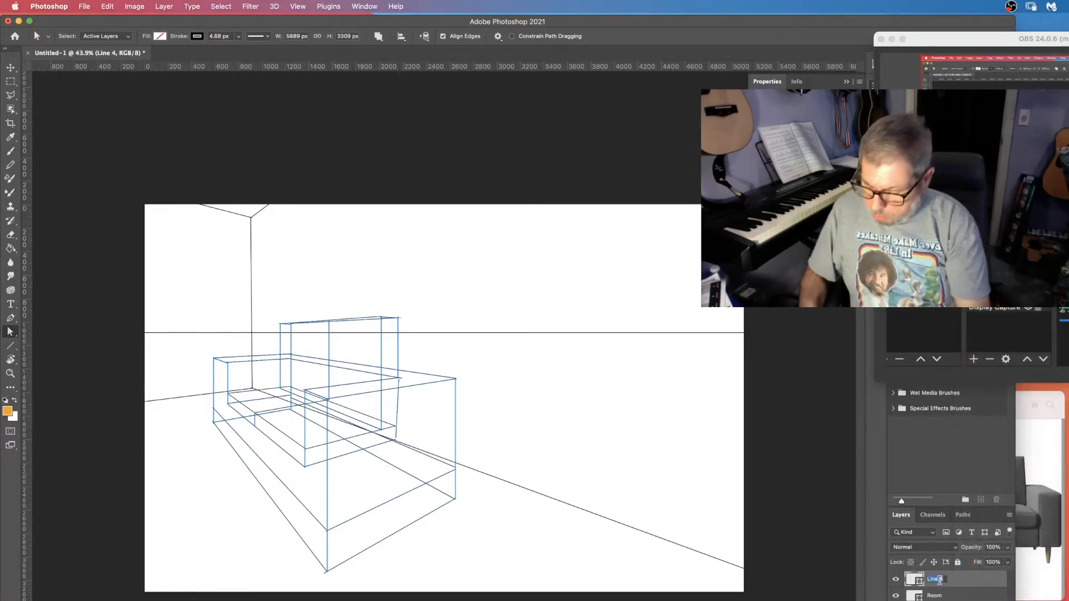
text(Couch Guides)
key(Return)
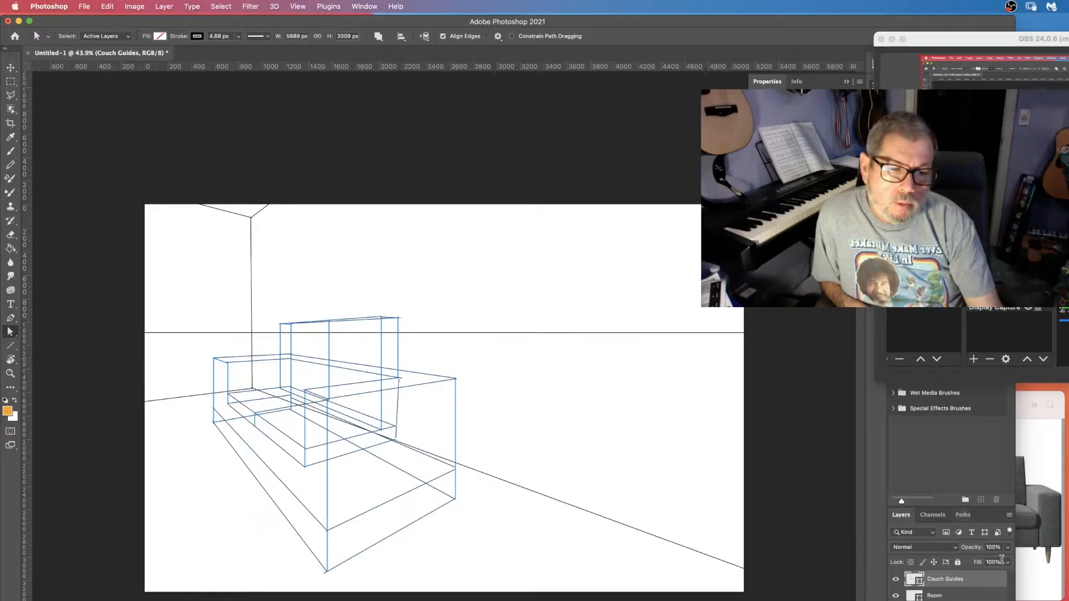
click(1042, 441)
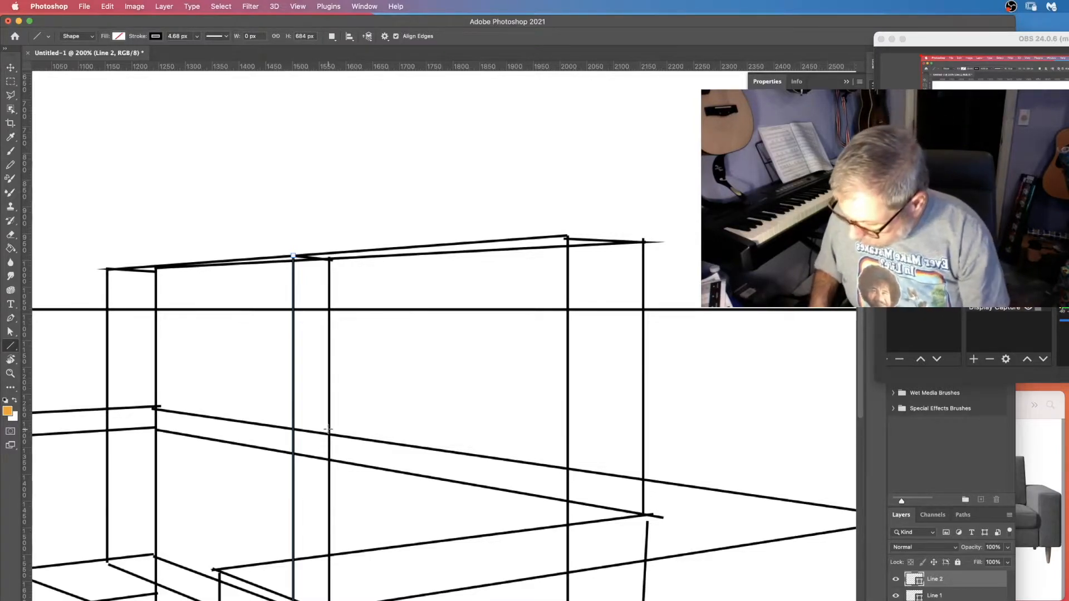
Merge the couch line layers into a single layer and rasterize the resulting Couch layer.
key(super+o)
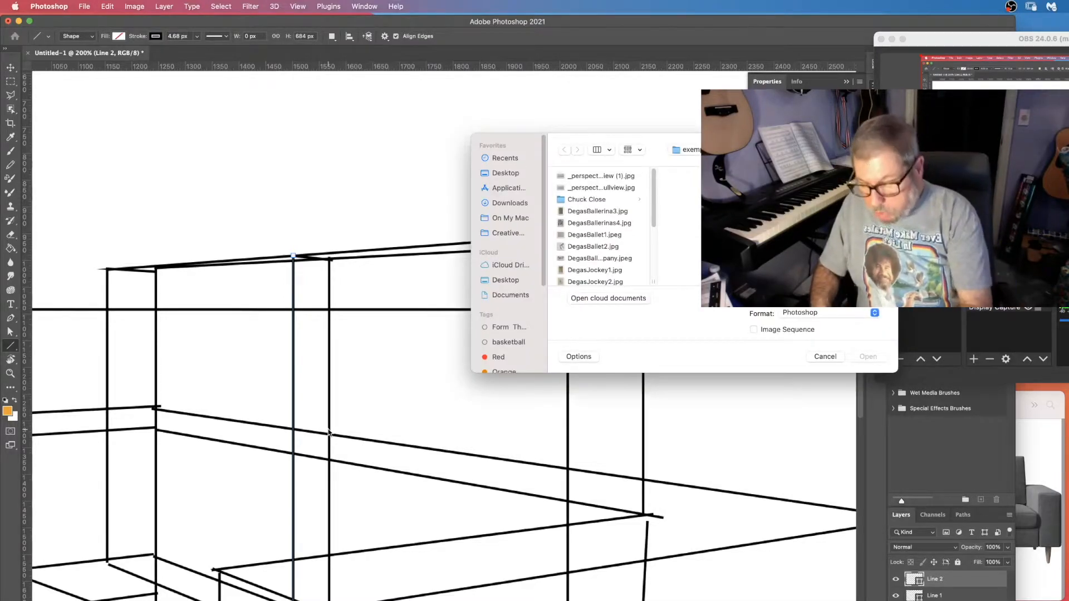
key(Escape)
key(super+0)
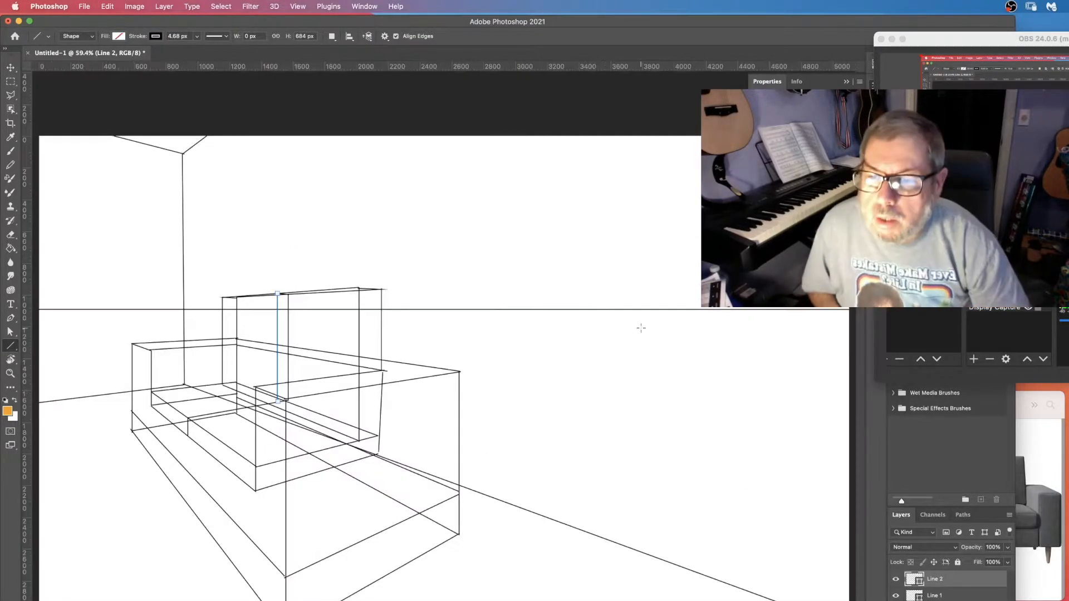
click(954, 596)
click(957, 580)
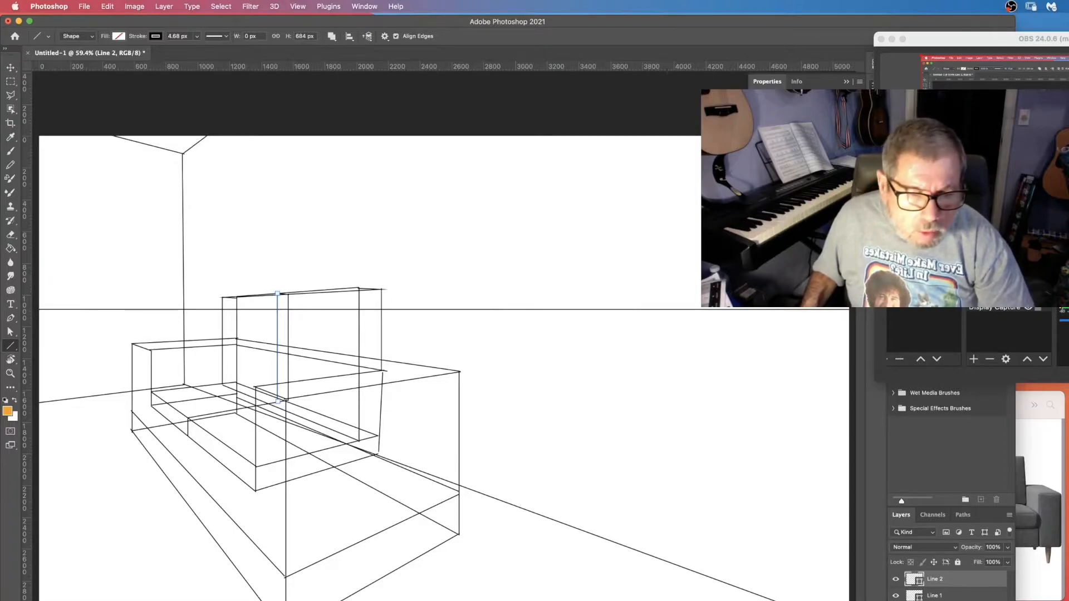
shift+click(954, 596)
right_click(962, 595)
click(985, 564)
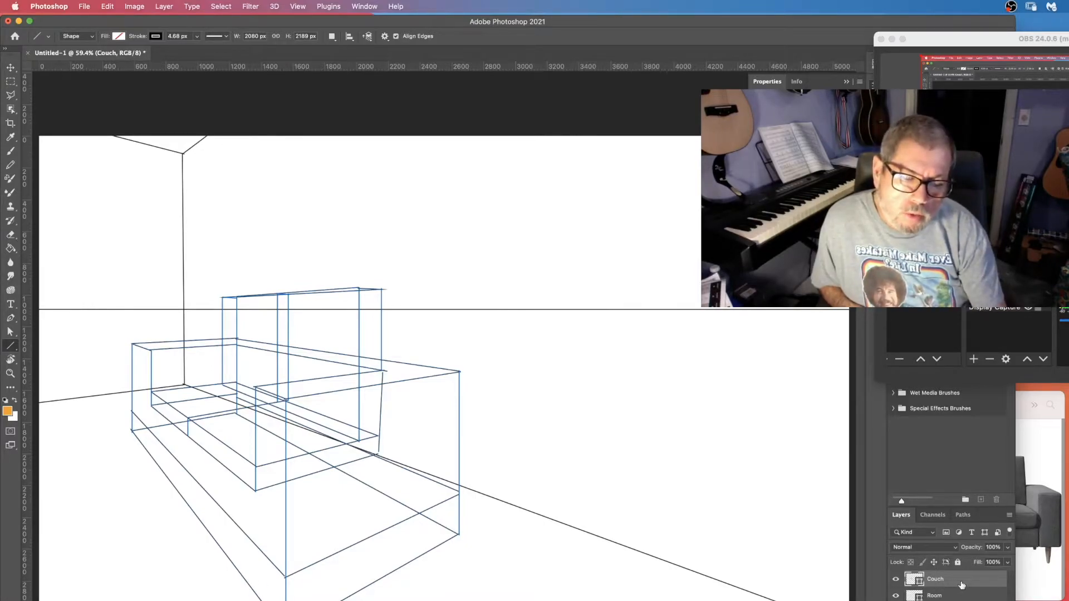
right_click(961, 582)
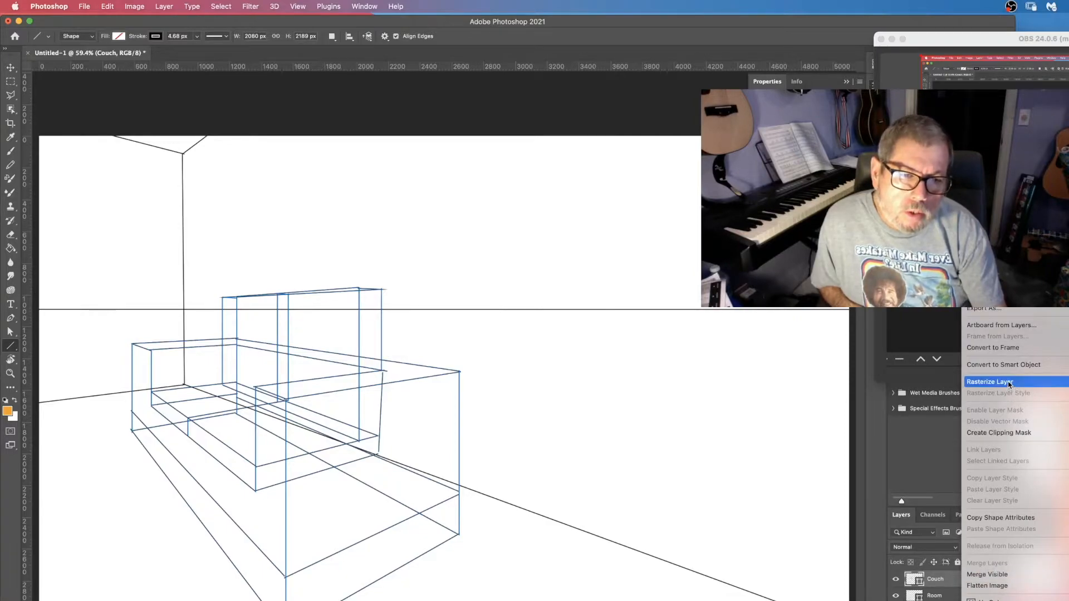
click(1009, 385)
Set the foreground colour to grey a39f99 and fill the tops of both armrests with the Paint Bucket.
click(7, 411)
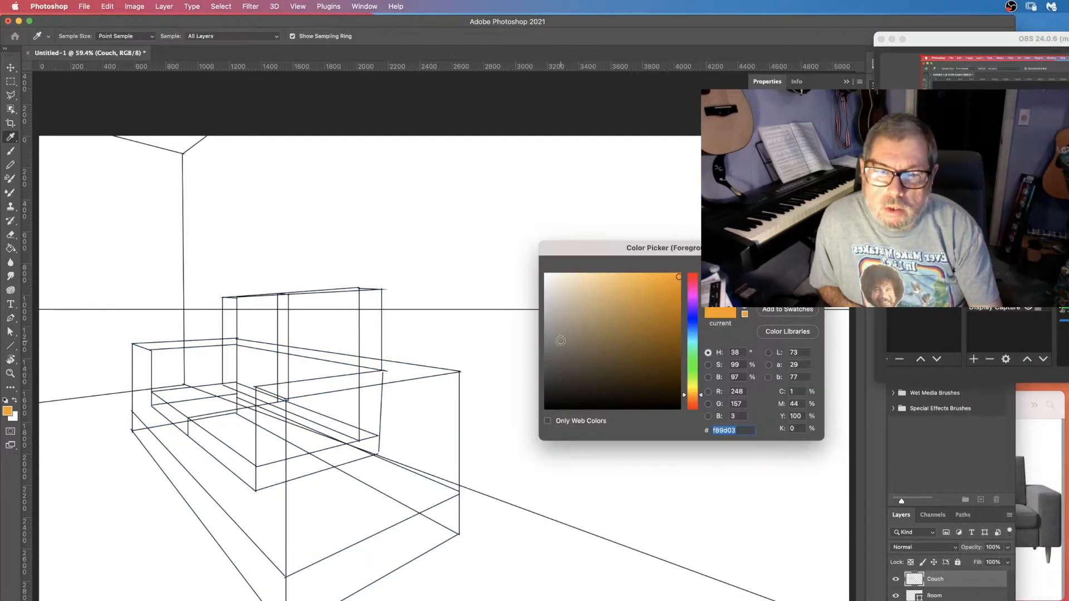
click(553, 324)
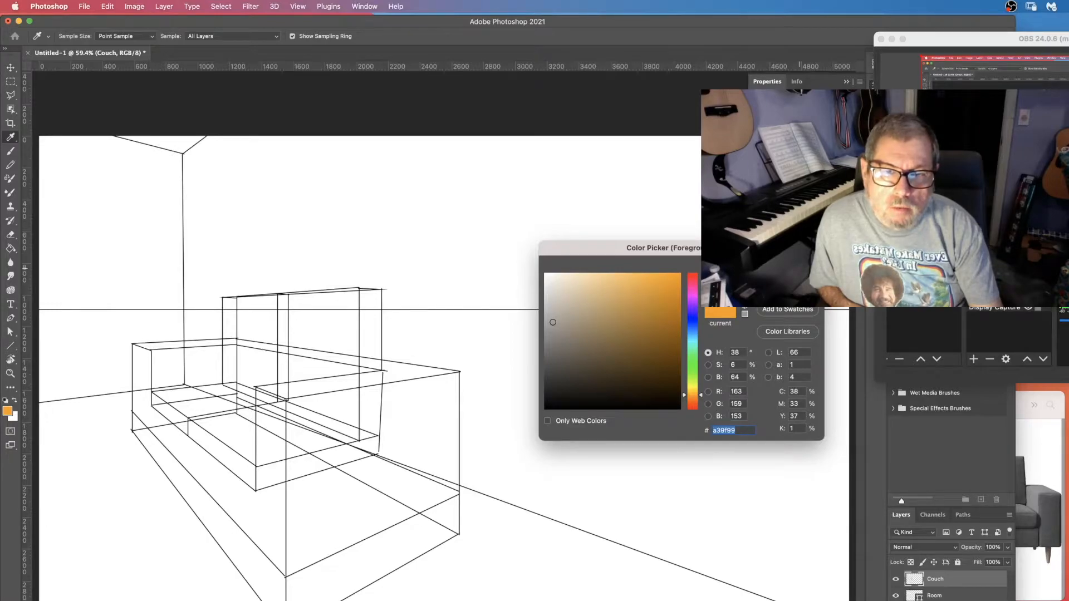
key(Return)
key(u)
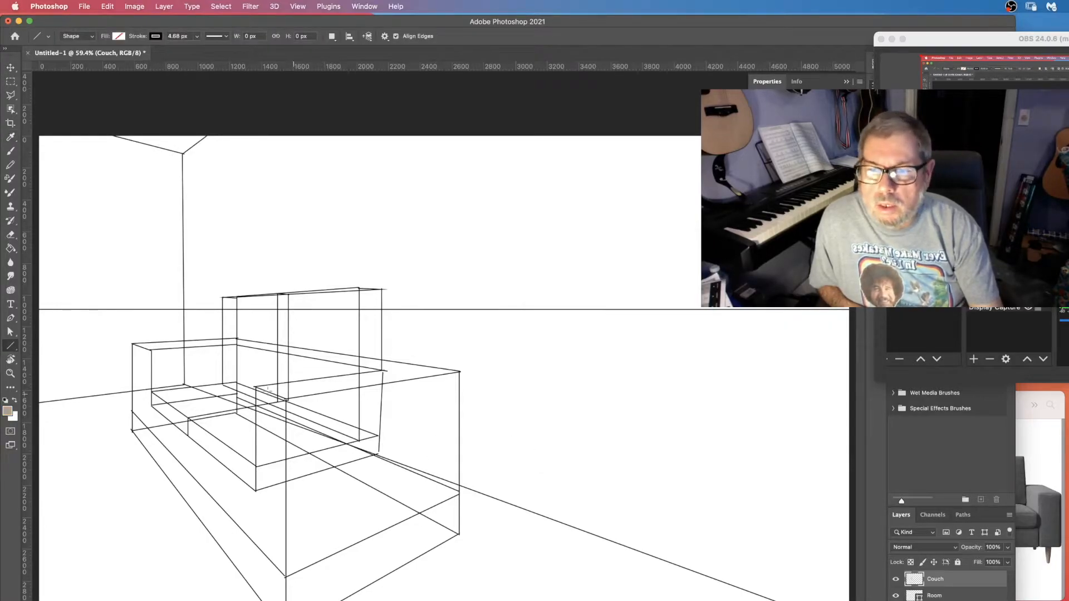
click(11, 251)
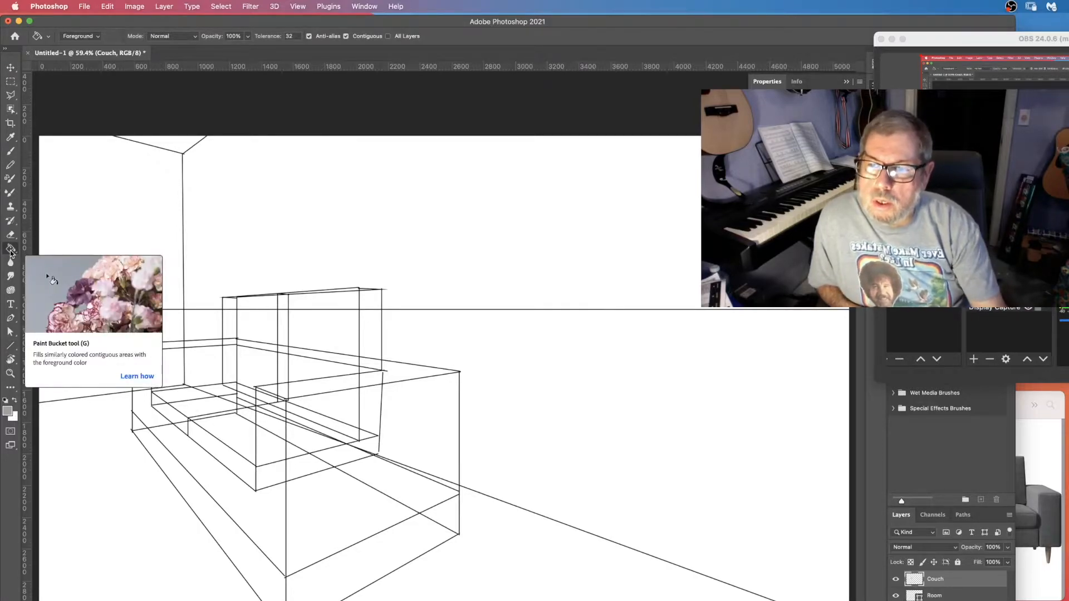
click(11, 251)
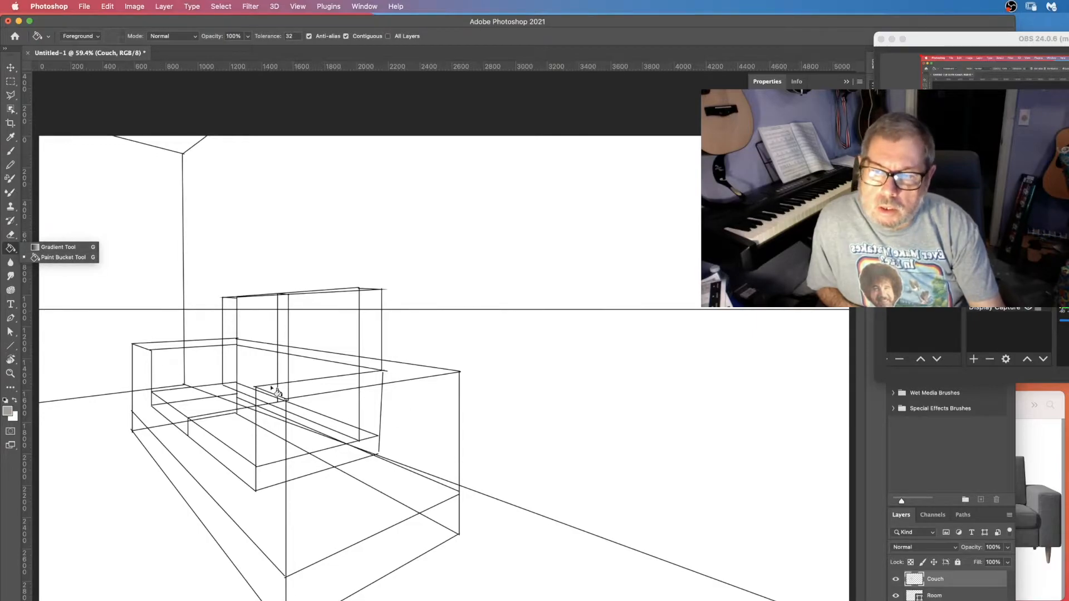
click(162, 347)
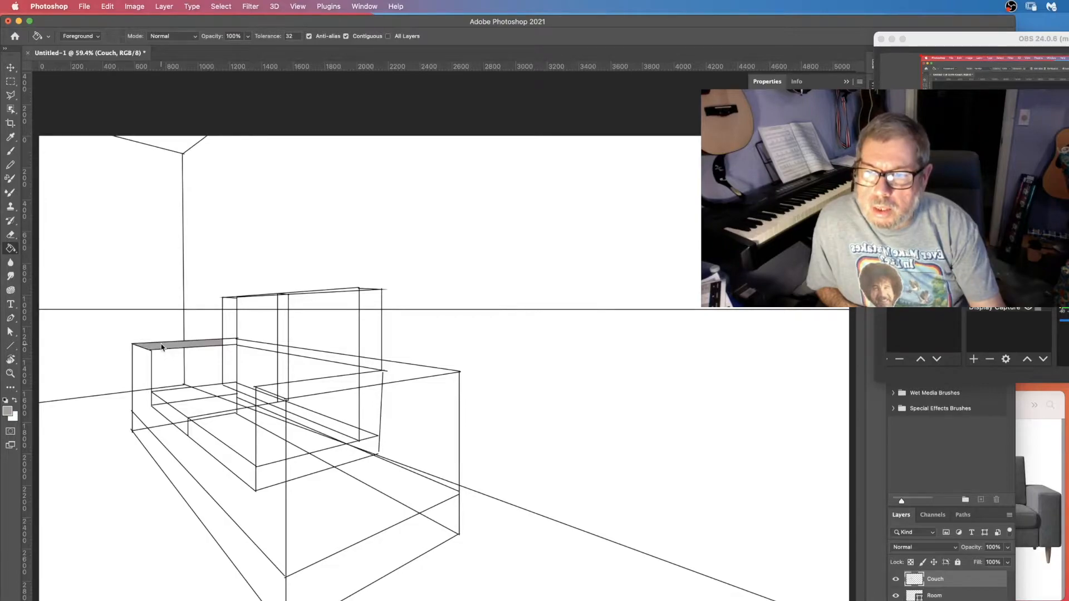
click(293, 393)
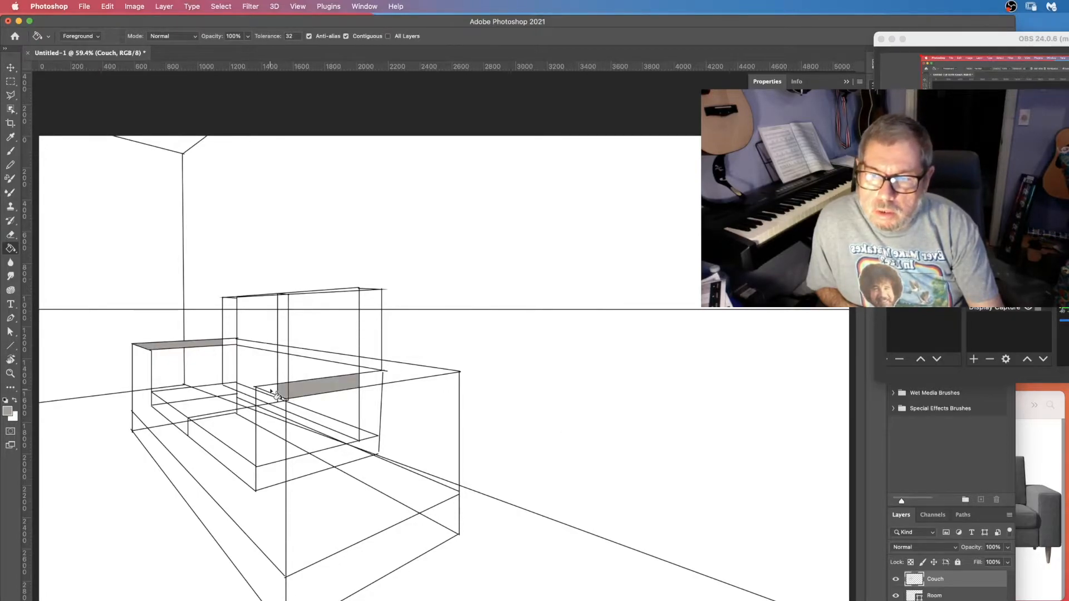
click(272, 392)
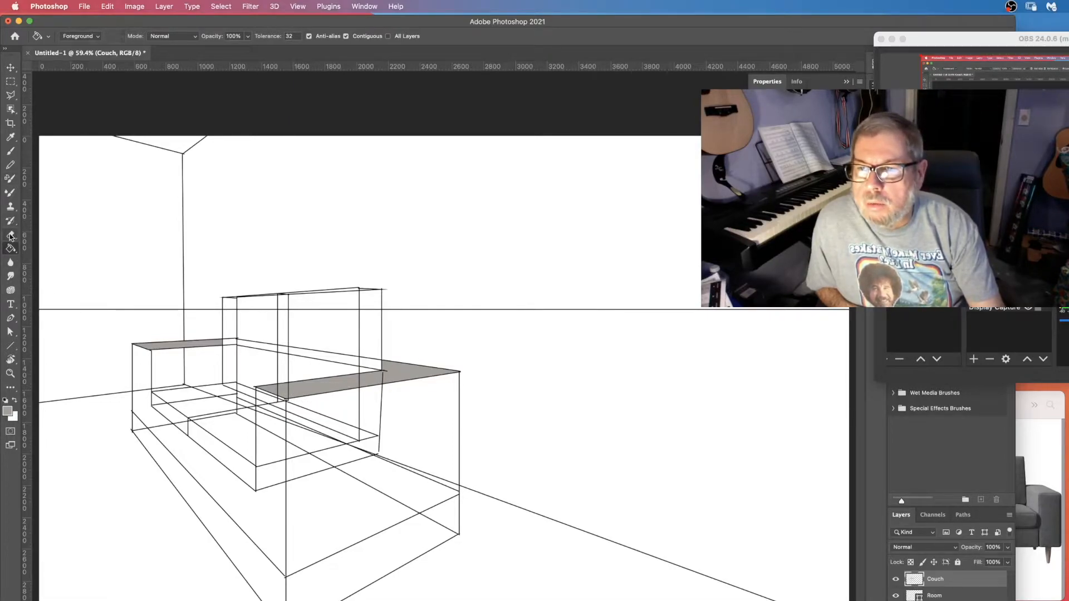
Fill the backrest's front faces with the grey using the Paint Bucket, checking the sofa photo for reference.
key(b)
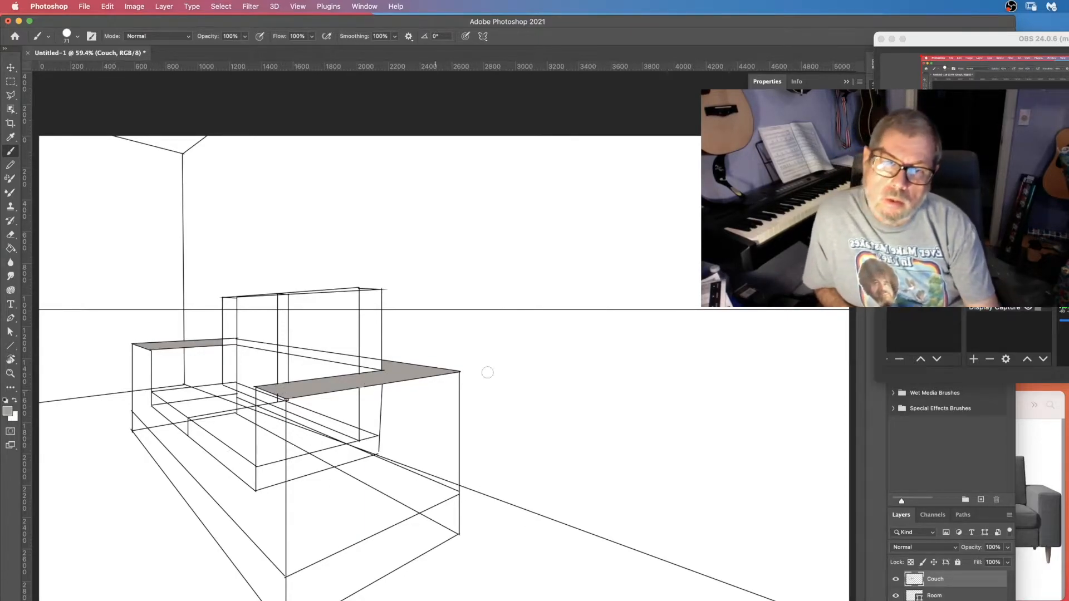
click(1033, 569)
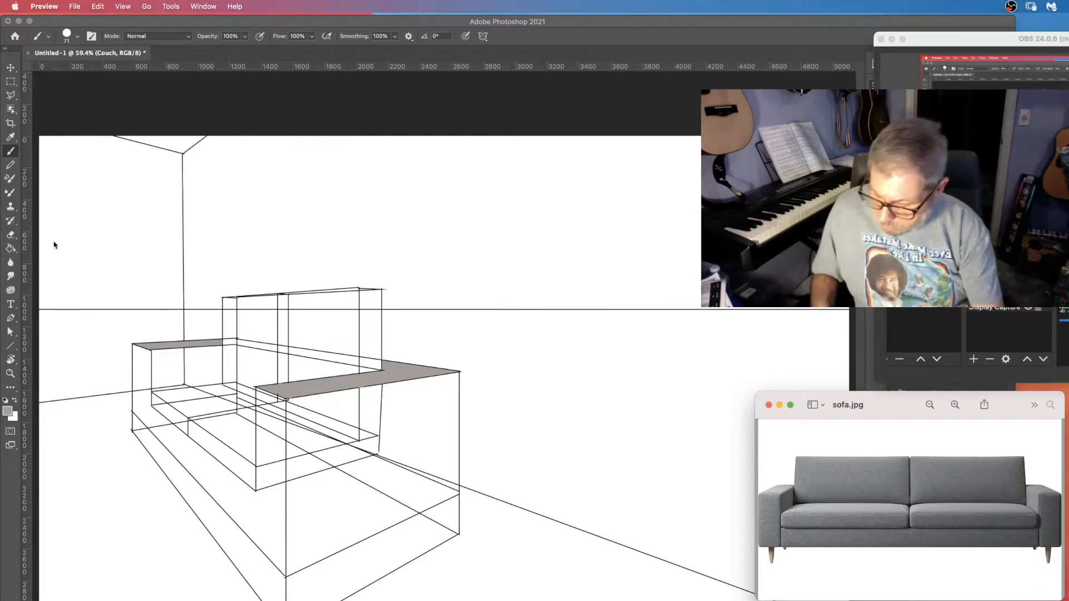
click(10, 249)
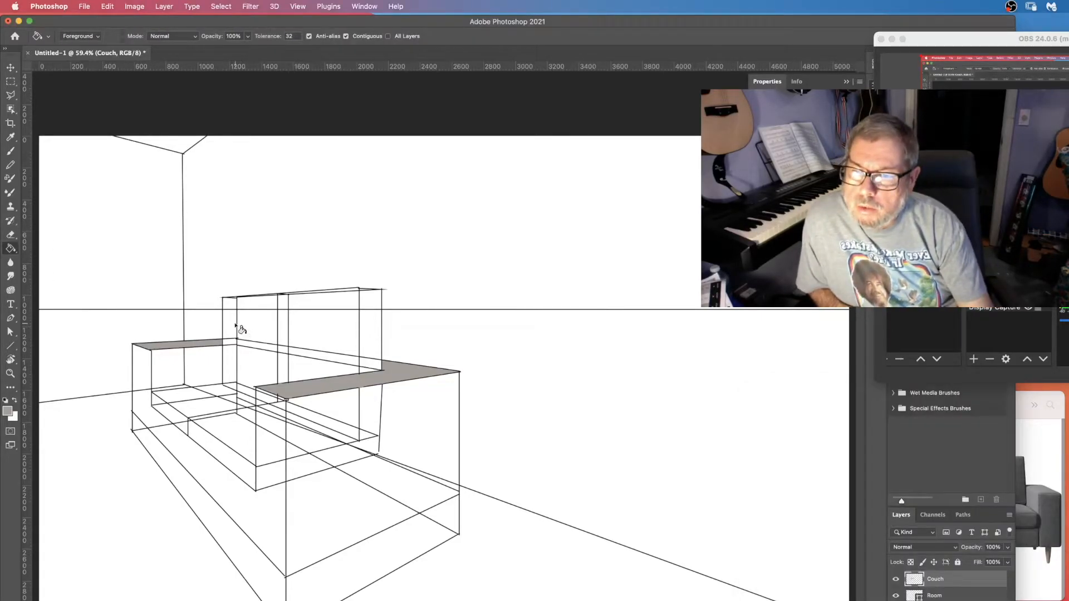
click(242, 324)
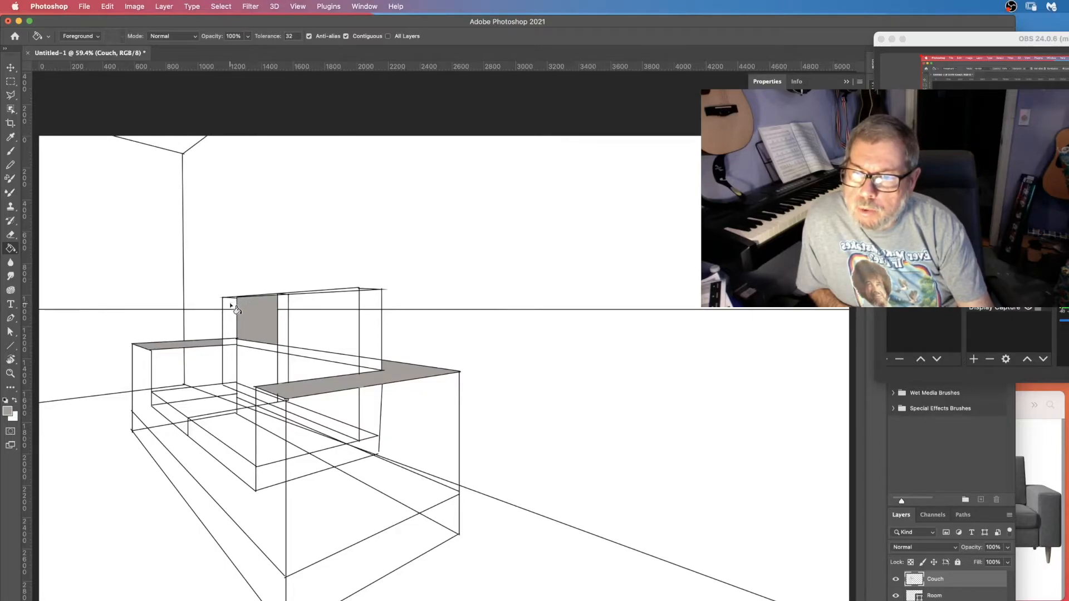
click(230, 311)
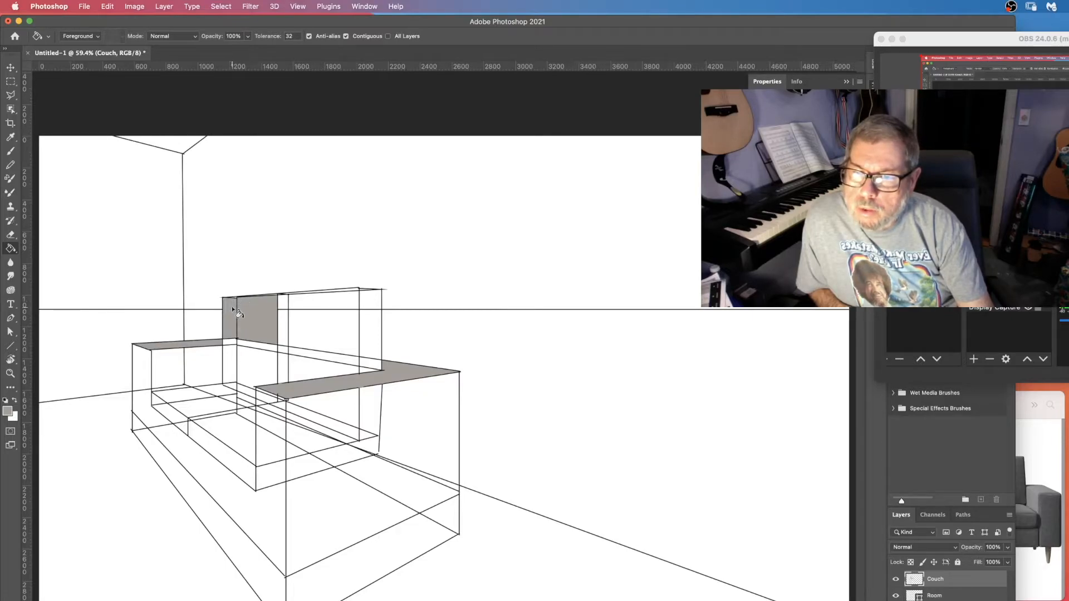
click(234, 348)
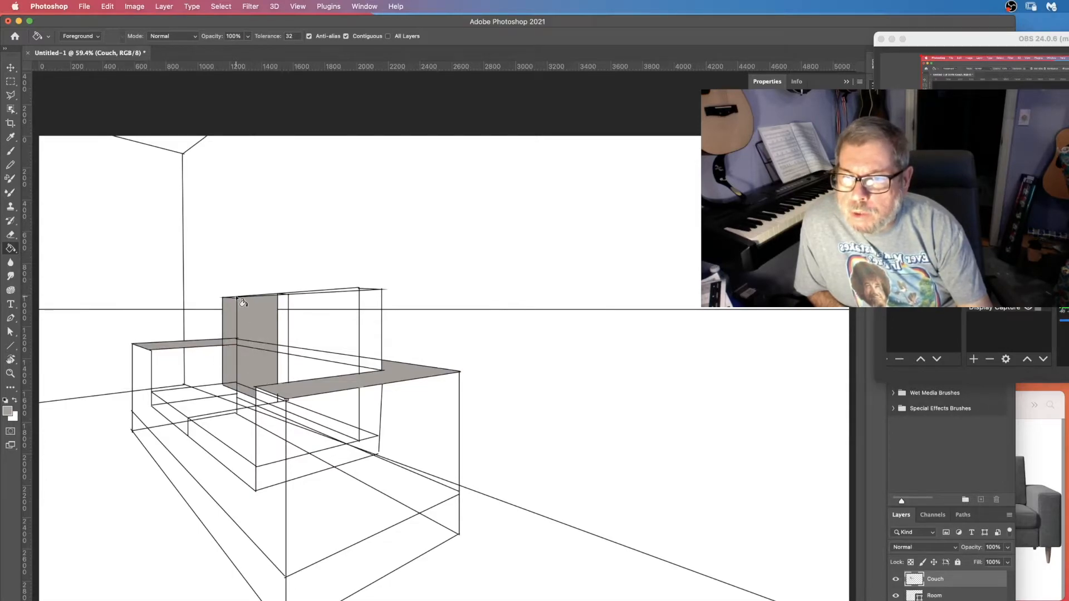
Brush grey over the guide lines crossing the backrest's front face.
key(z)
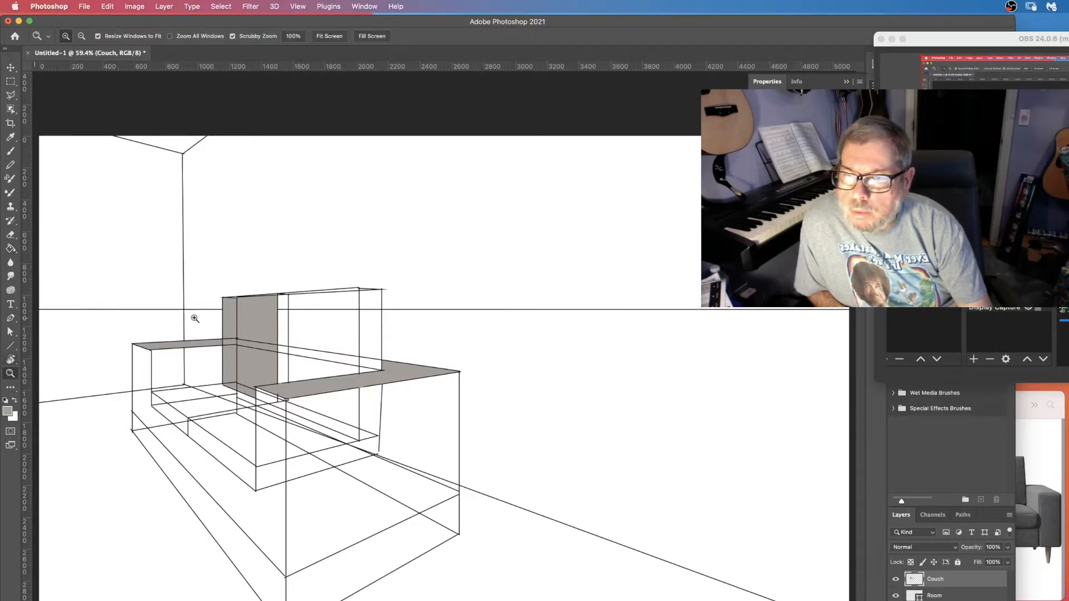
drag(255, 313, 254, 314)
key(g)
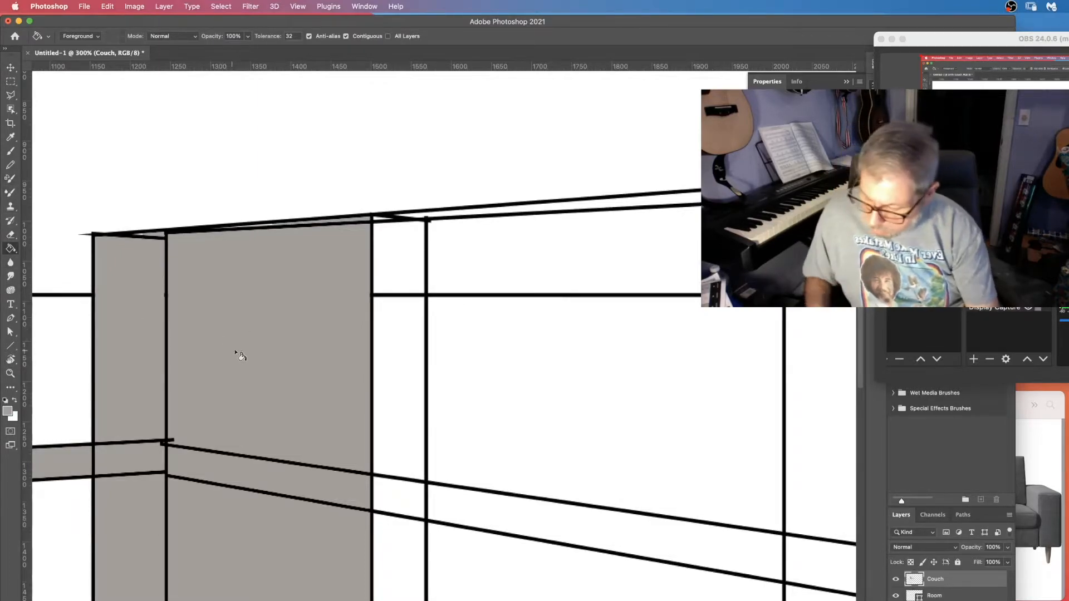
key(b)
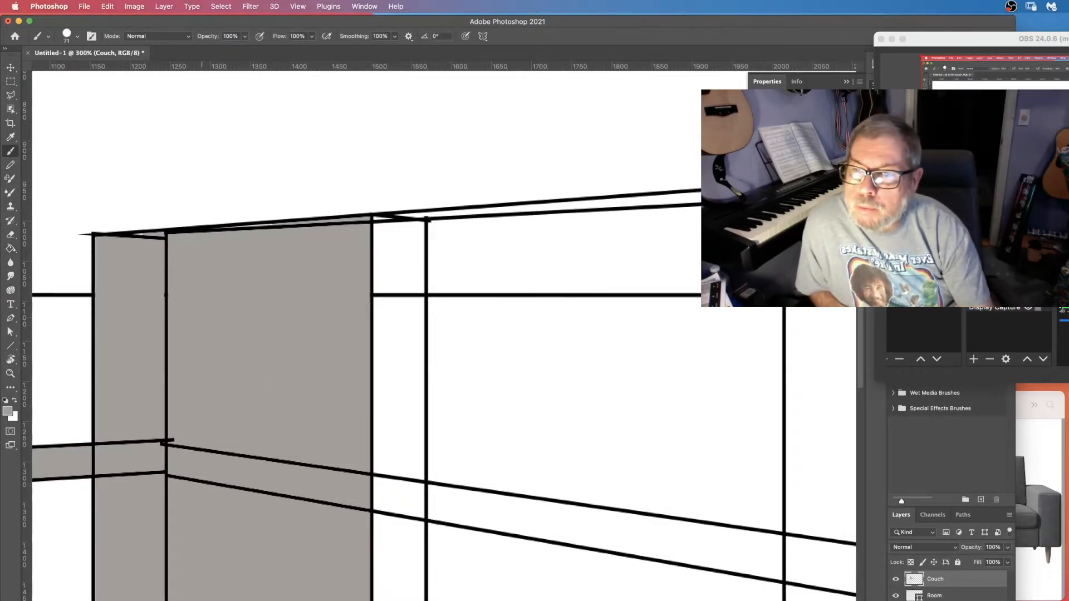
click(229, 449)
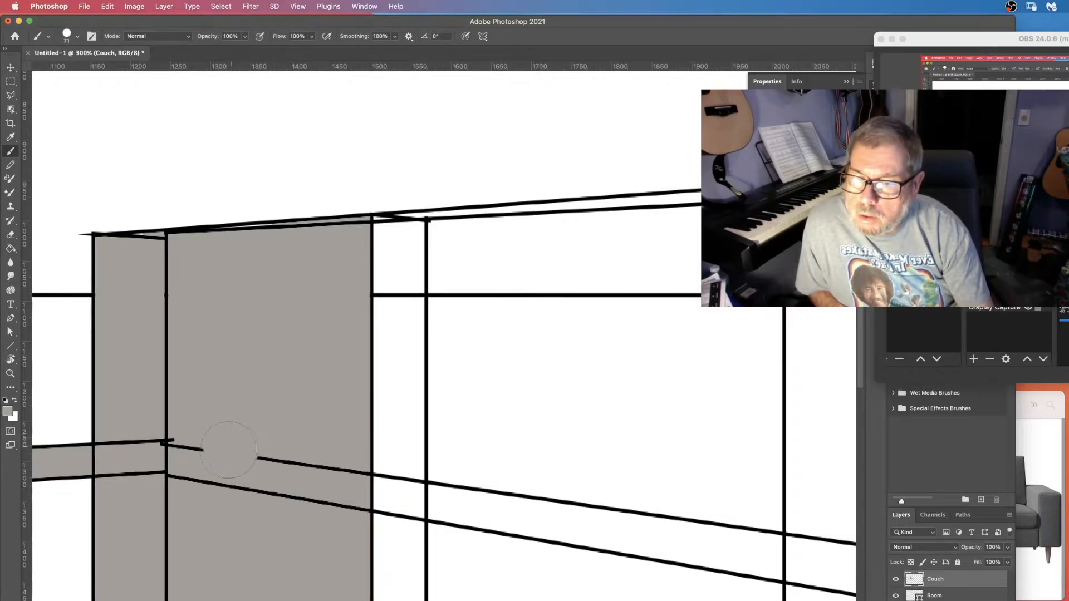
mouse_move(214, 457)
mouse_down()
mouse_move(193, 462)
mouse_move(167, 440)
mouse_move(157, 260)
mouse_move(157, 291)
mouse_up()
click(143, 440)
Set the brush smoothing to 0% and paint out the remaining lines inside the backrest.
click(396, 37)
drag(396, 49, 346, 49)
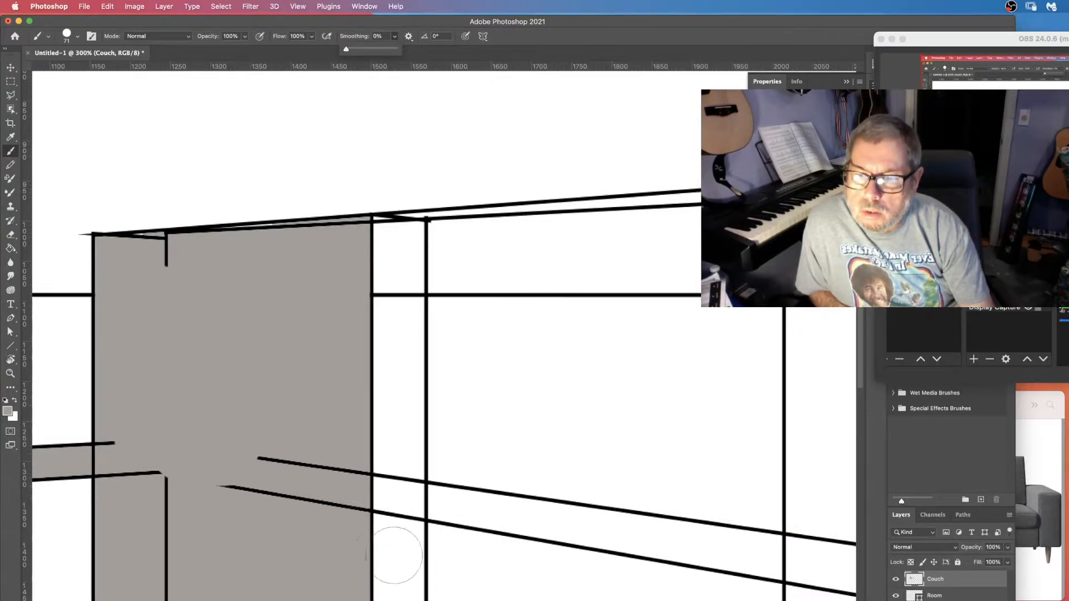
mouse_move(286, 468)
mouse_down()
mouse_move(282, 498)
mouse_move(274, 451)
mouse_move(249, 471)
mouse_up()
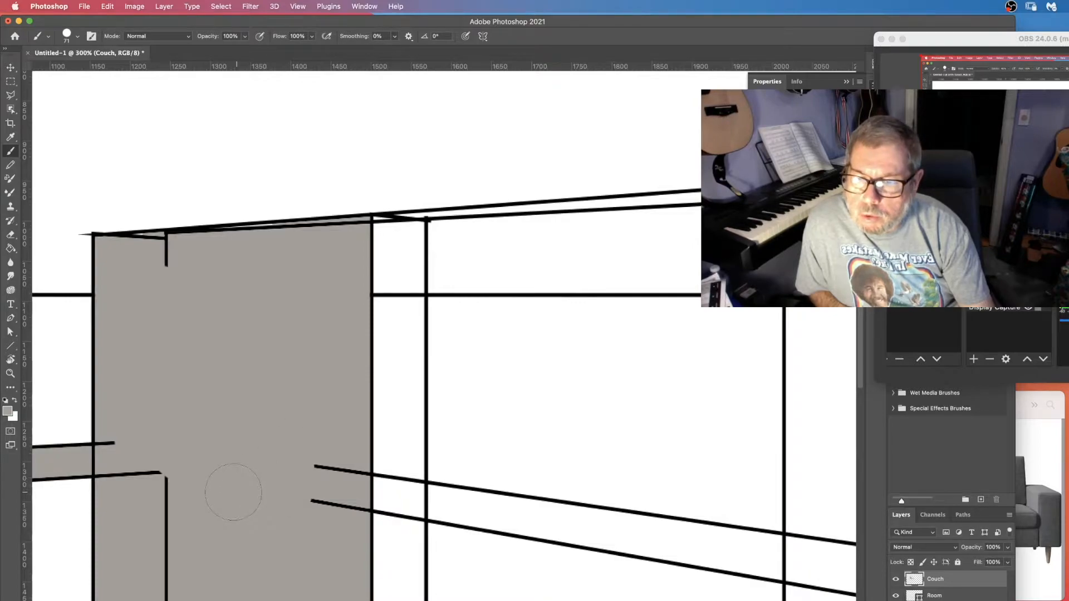
mouse_move(183, 529)
mouse_down()
mouse_move(178, 600)
mouse_move(266, 260)
mouse_up()
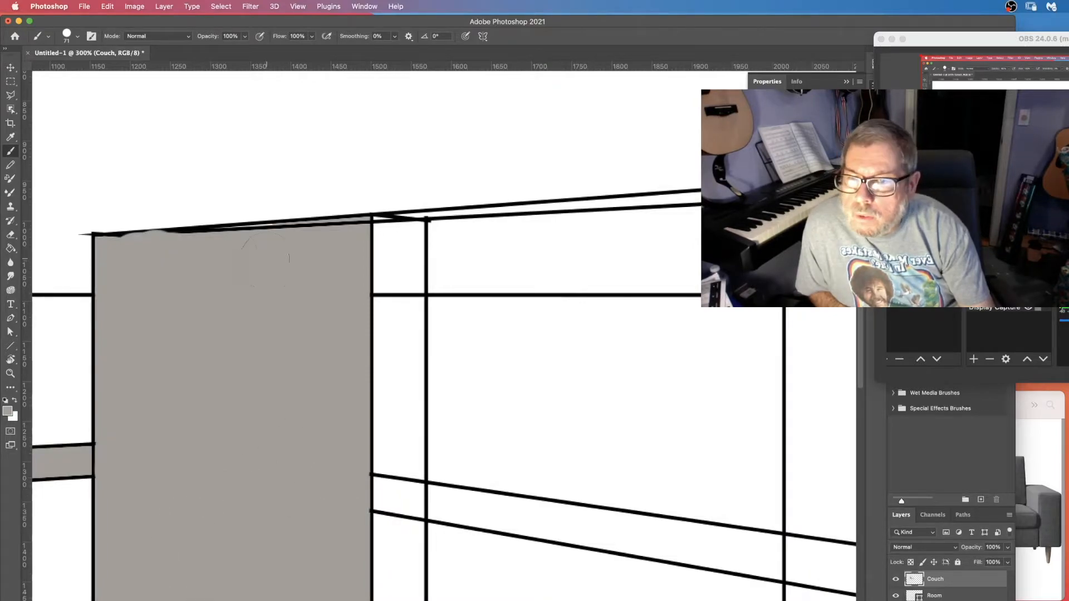
click(321, 248)
drag(321, 248, 178, 254)
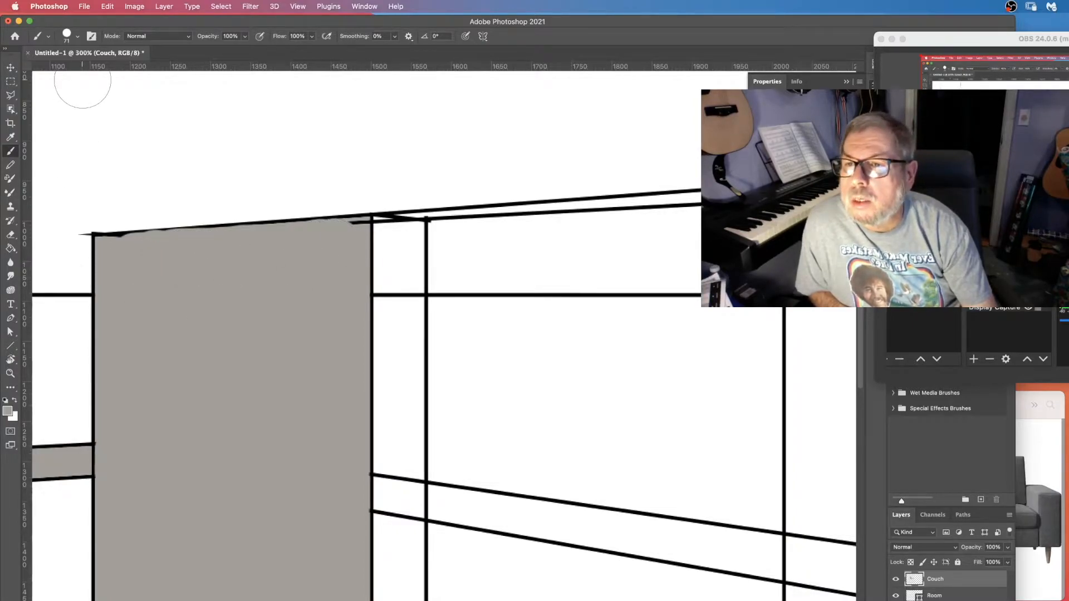
Reduce the brush size to 30 px and touch up the backrest's top edge.
click(72, 39)
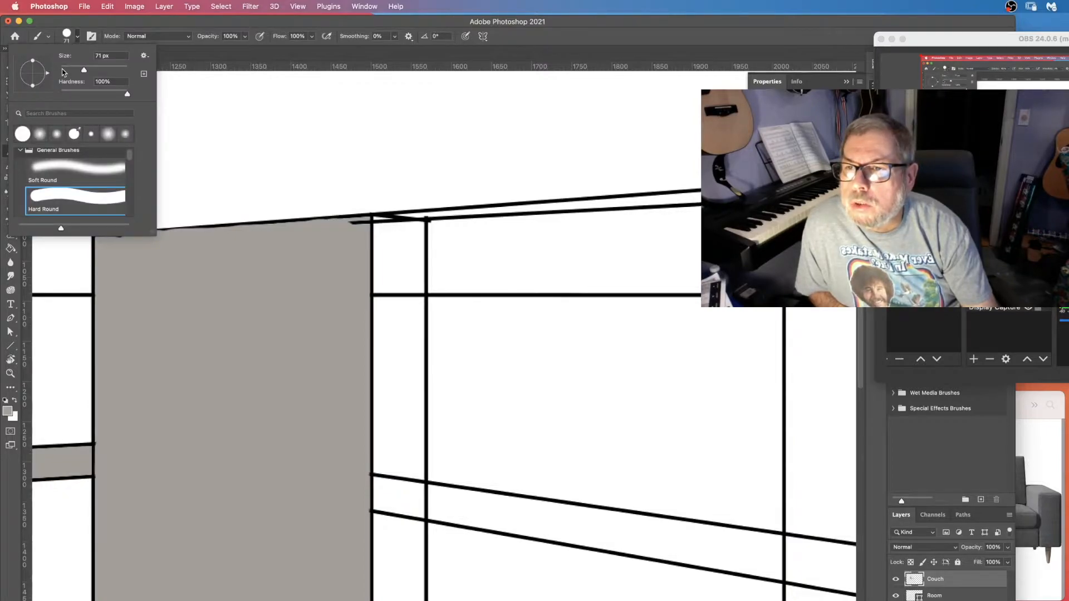
click(70, 71)
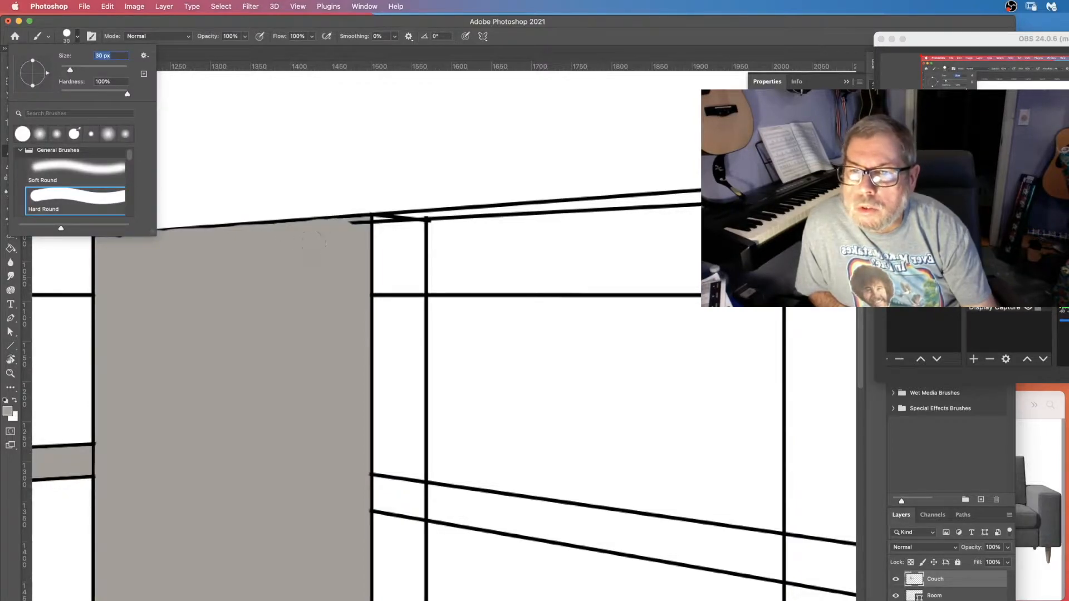
click(351, 230)
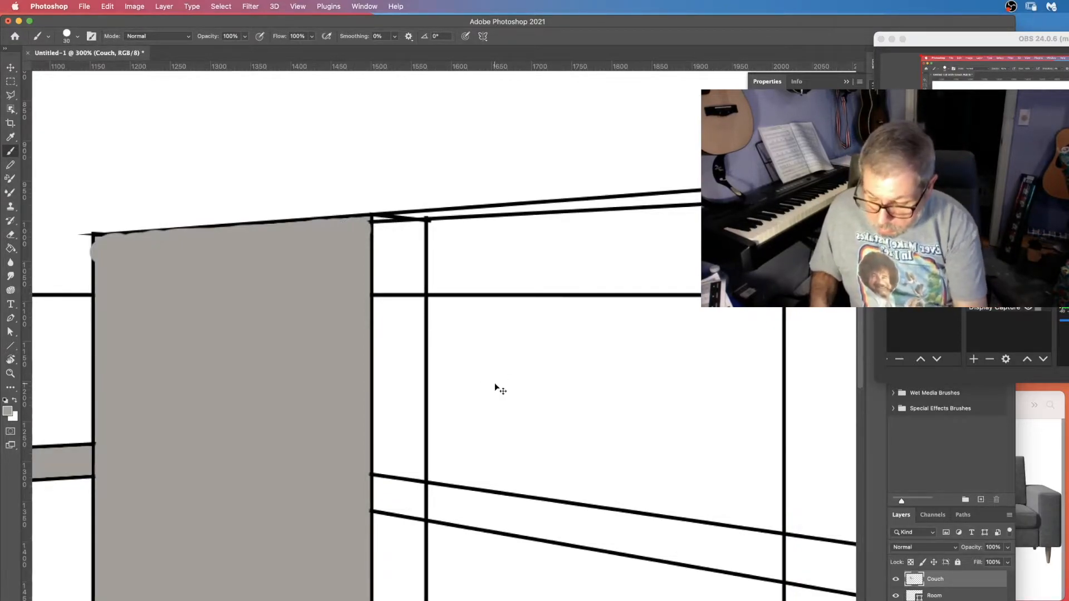
Fill further front faces of the sofa's base with grey using the Paint Bucket, checking the sofa photo.
key(super+0)
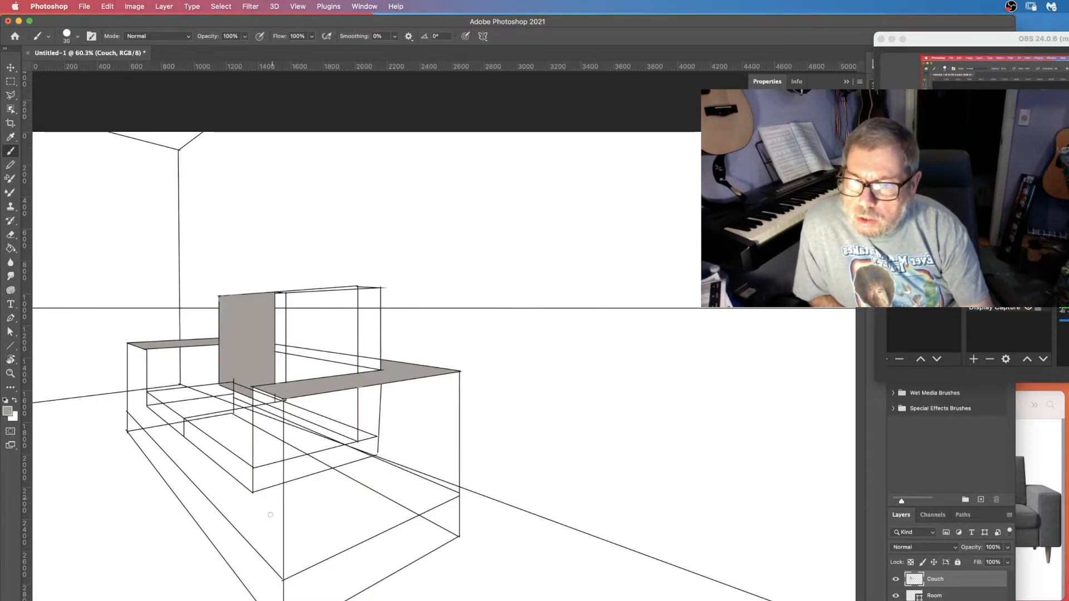
click(1039, 589)
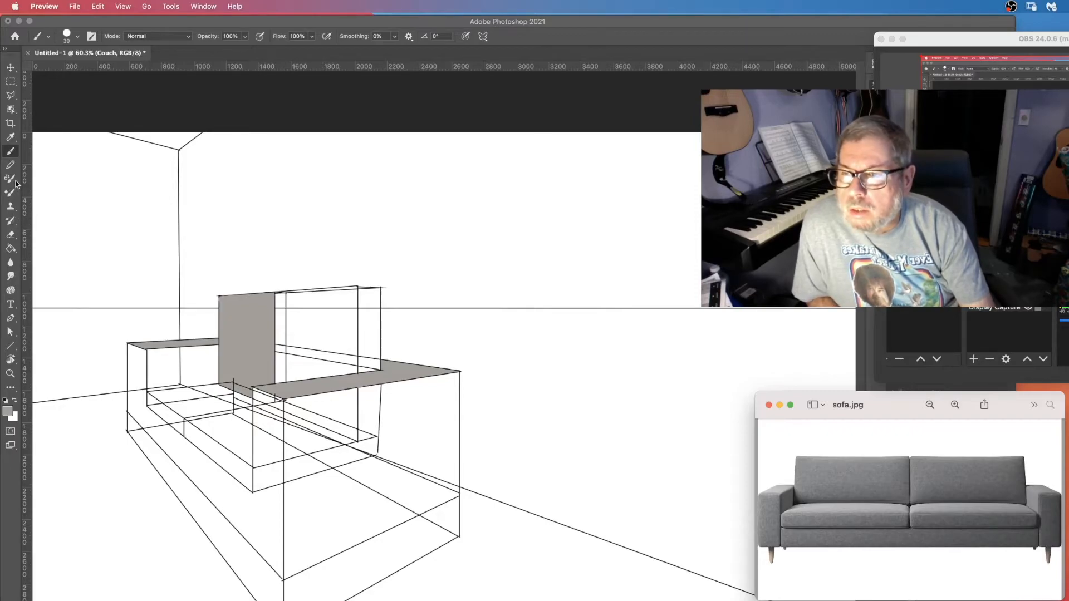
click(10, 248)
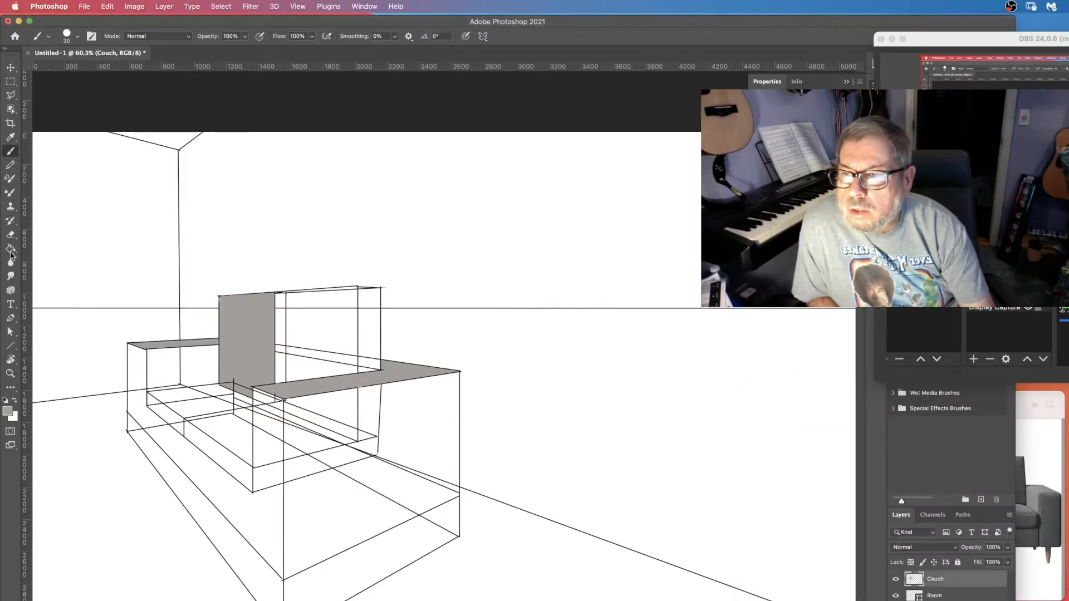
click(134, 378)
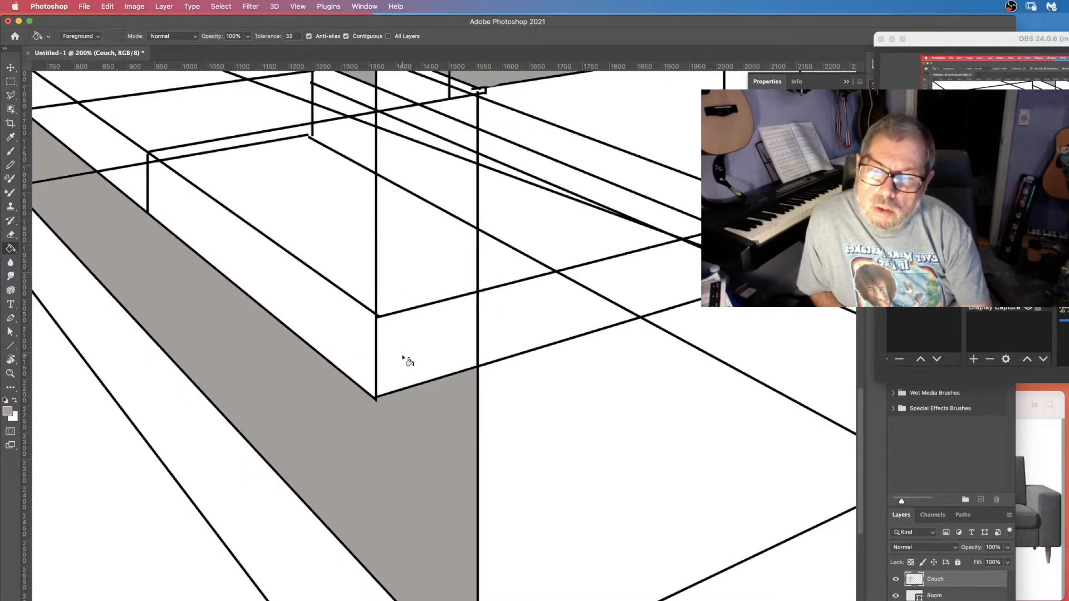
click(406, 324)
click(410, 243)
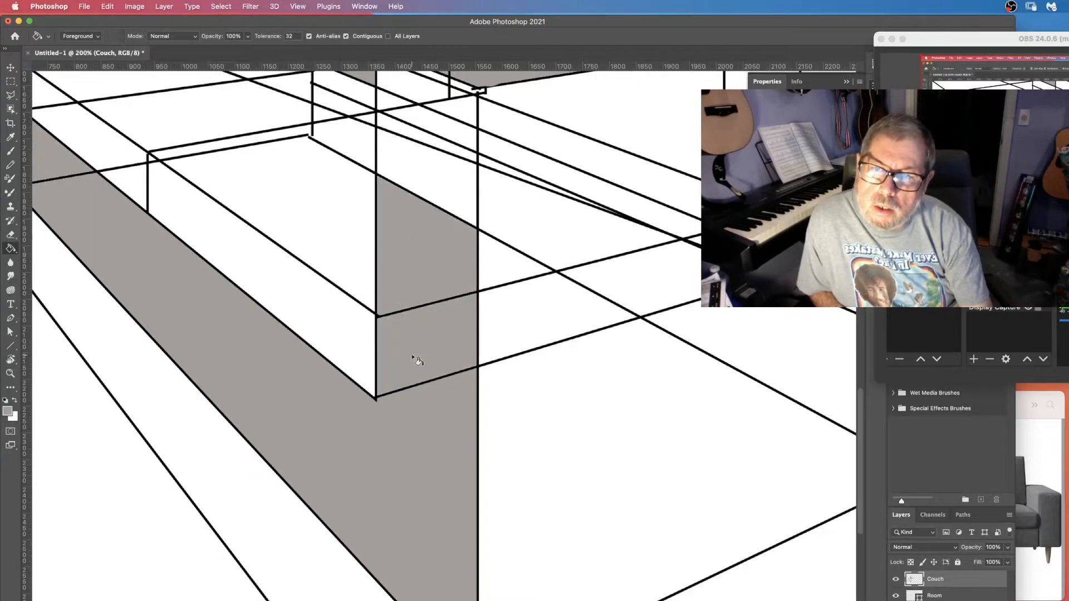
Fill the upper part of the right armrest's front face with grey and brush out the guide lines crossing it.
click(443, 178)
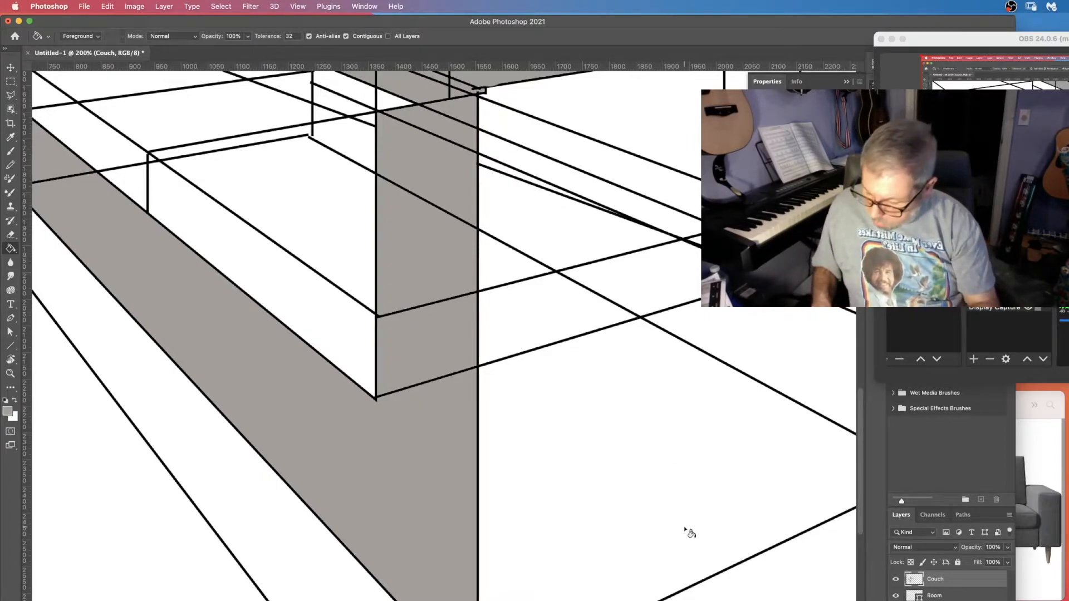
key(super+0)
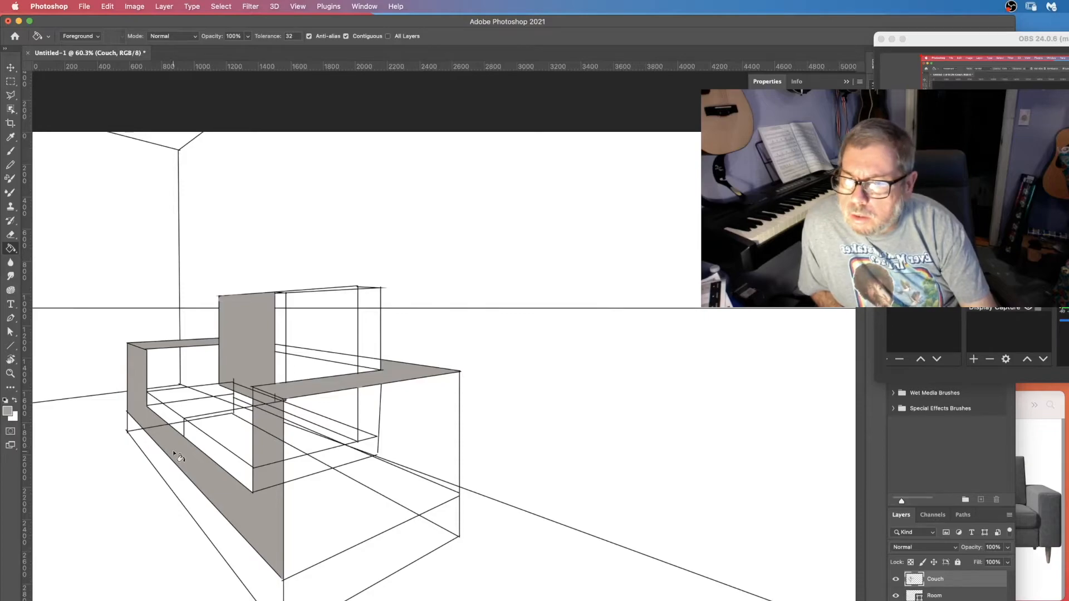
key(z)
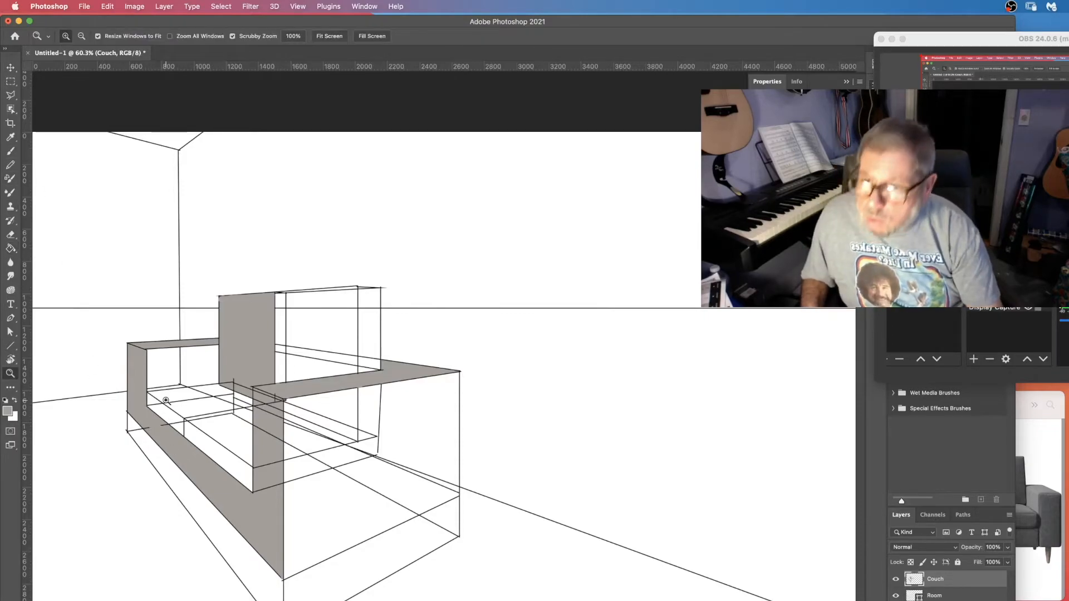
click(147, 423)
click(147, 422)
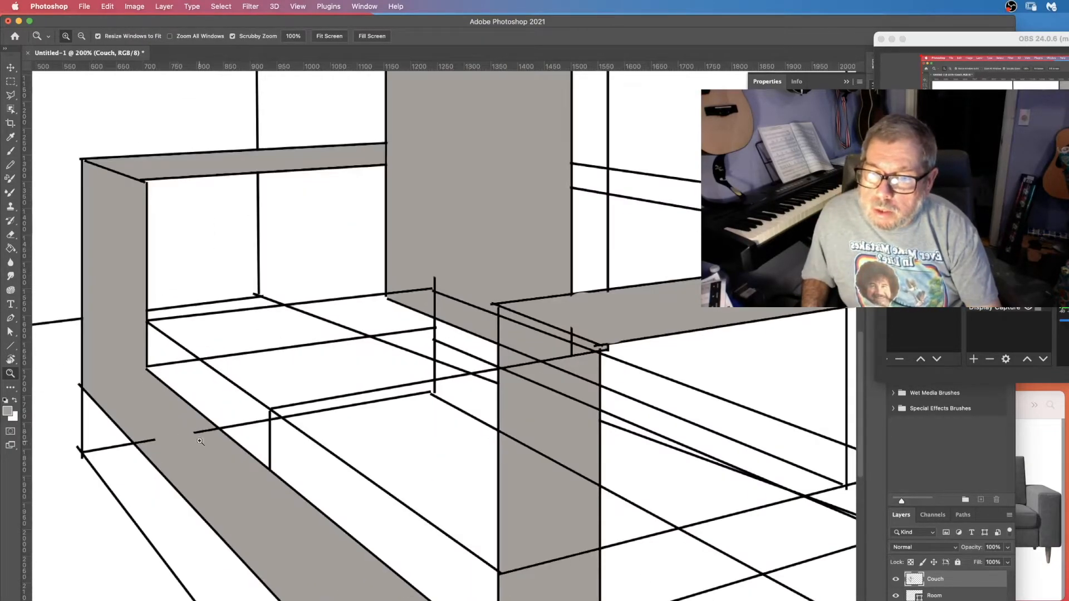
key(b)
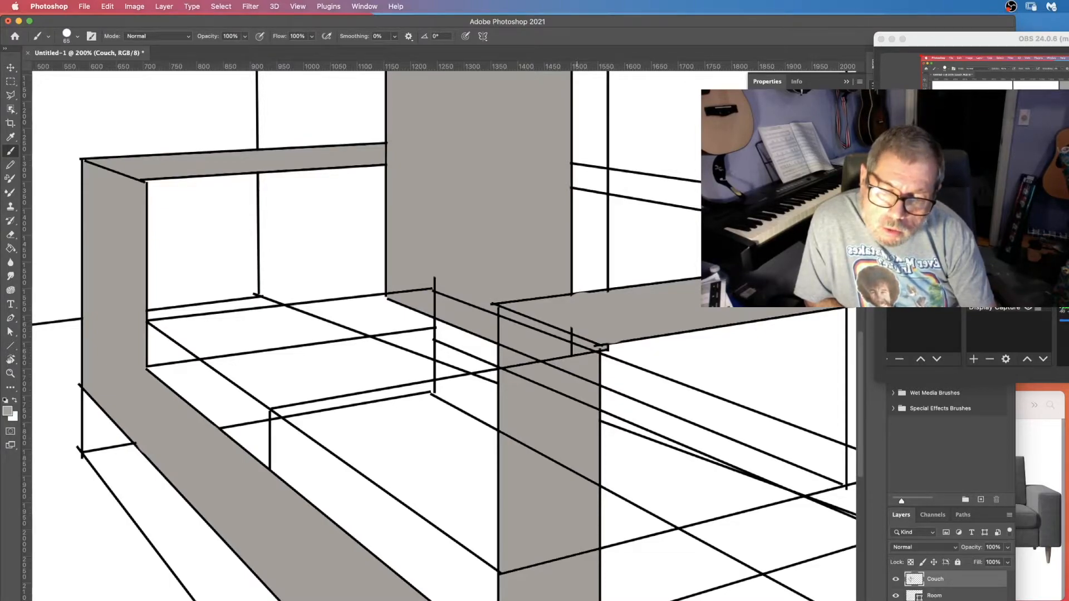
drag(584, 558, 501, 574)
drag(598, 484, 557, 468)
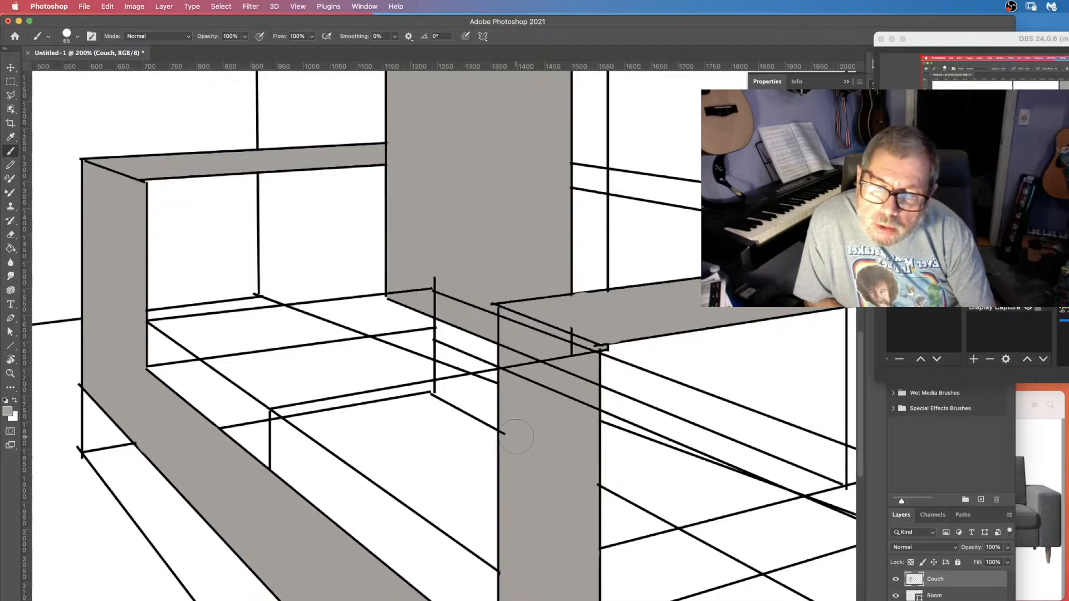
drag(519, 374, 524, 351)
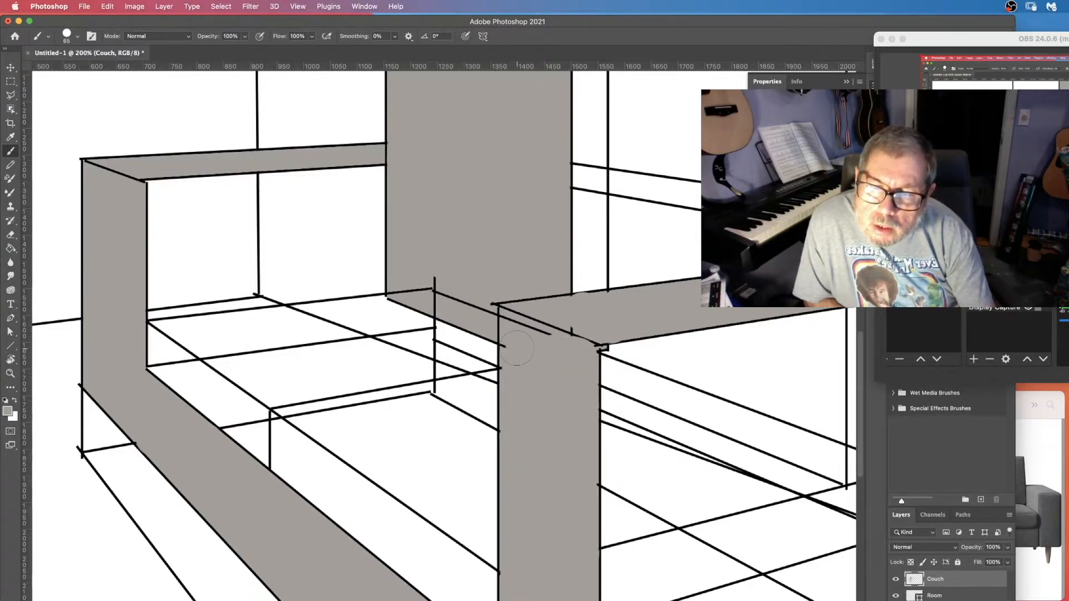
drag(519, 336, 528, 339)
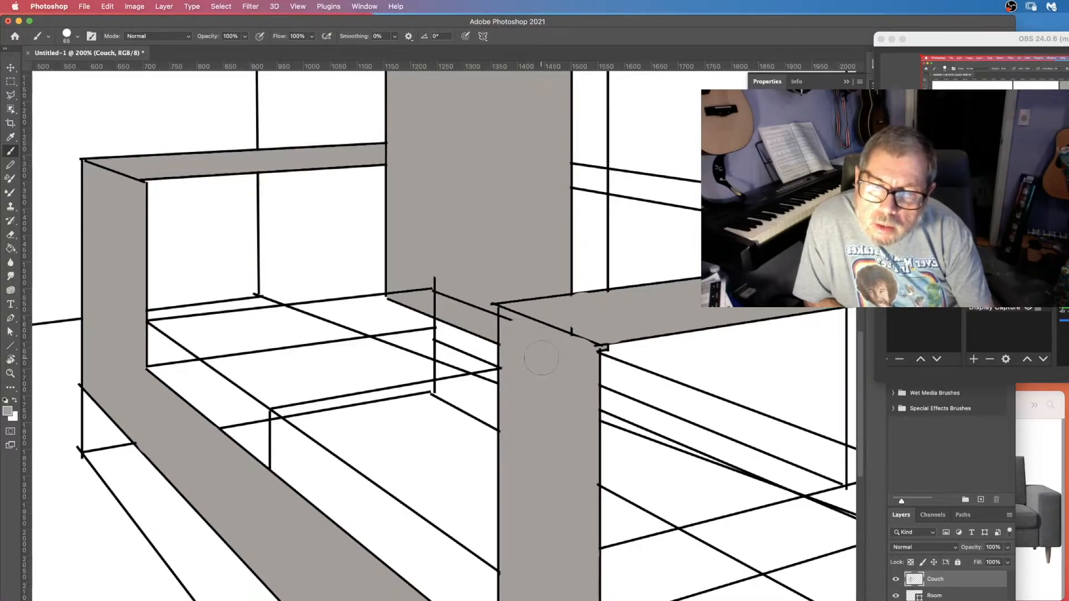
click(81, 35)
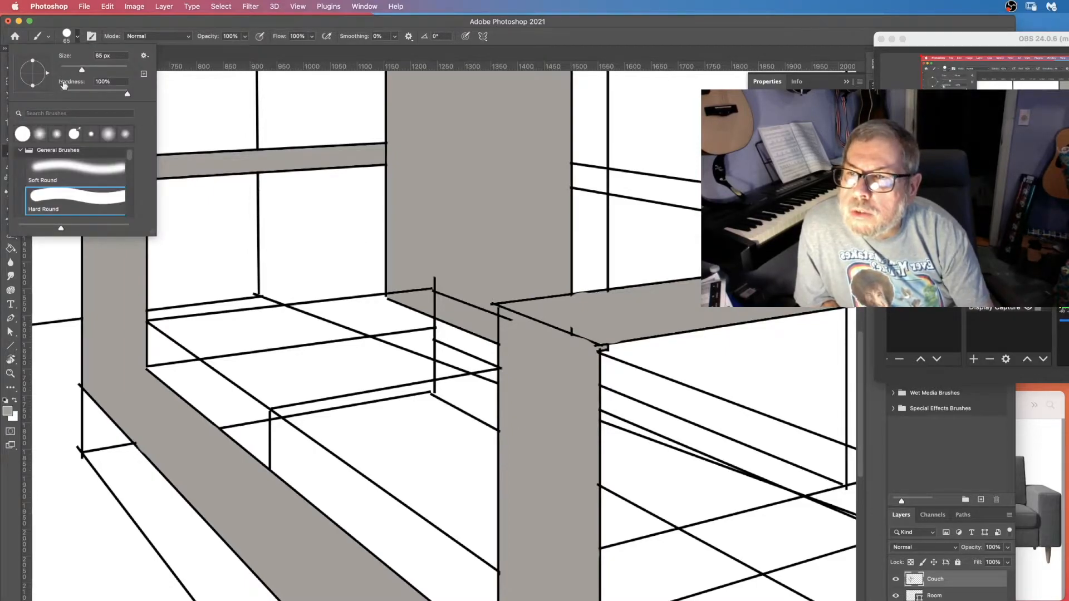
drag(72, 72, 73, 70)
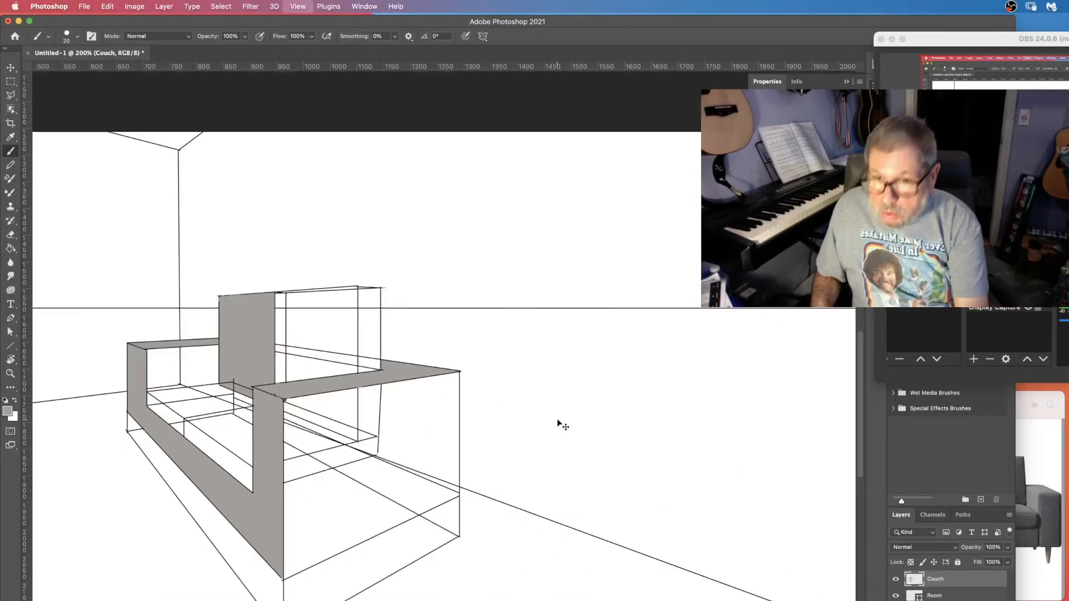
key(super+0)
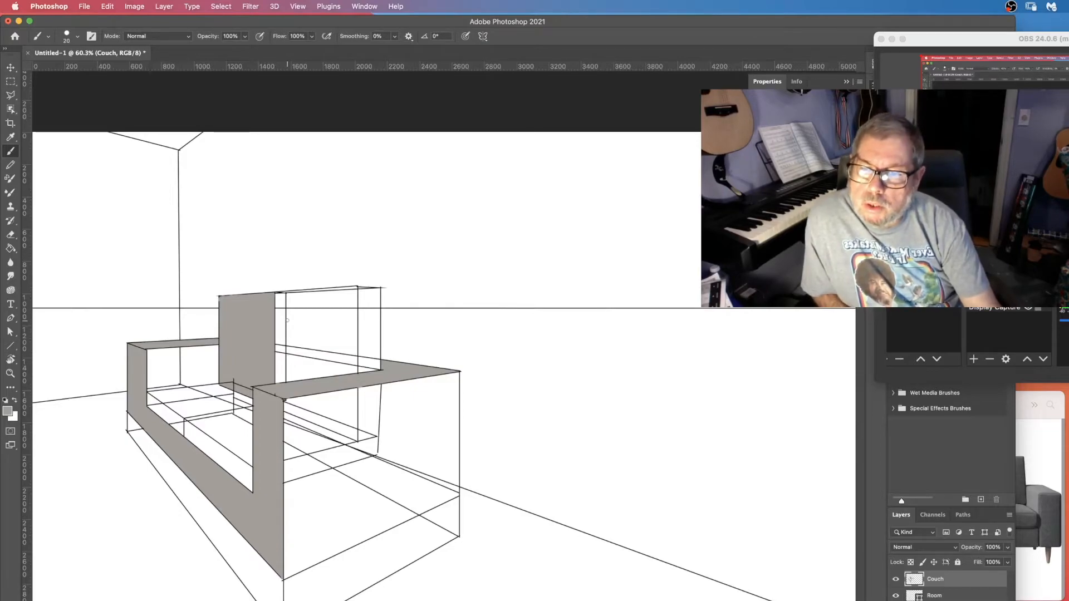
Fill the backrest's right-hand sections and top sliver with grey using the Paint Bucket, checking the sofa photo.
click(1050, 505)
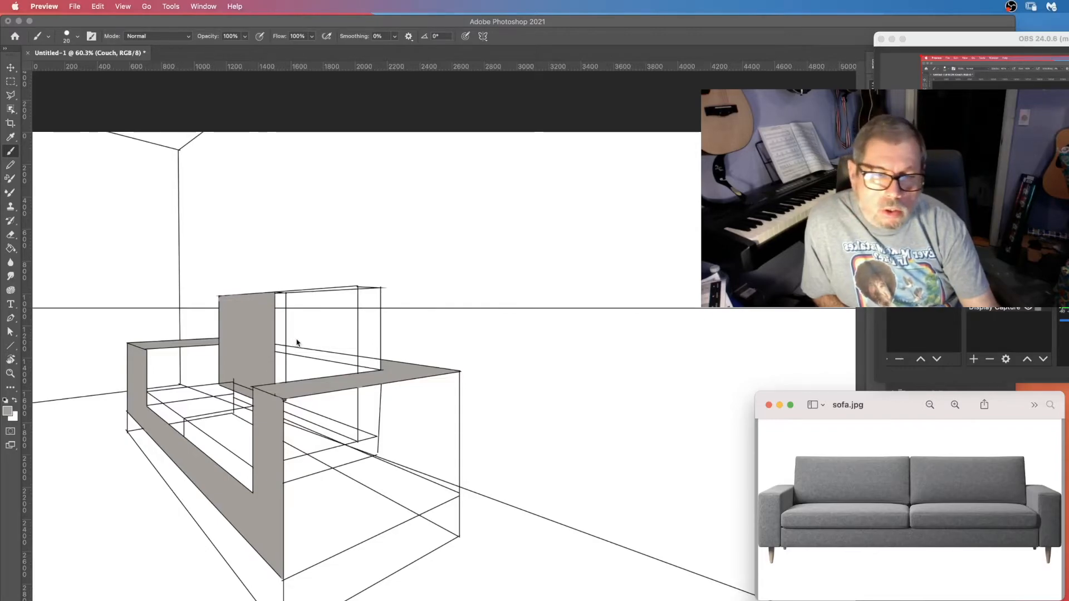
click(12, 251)
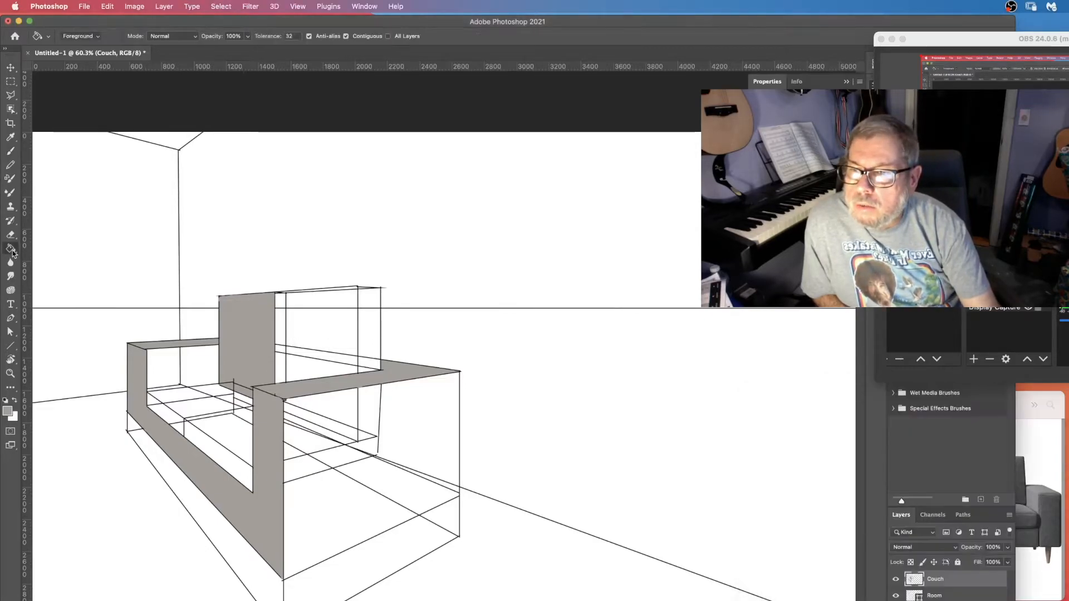
click(310, 333)
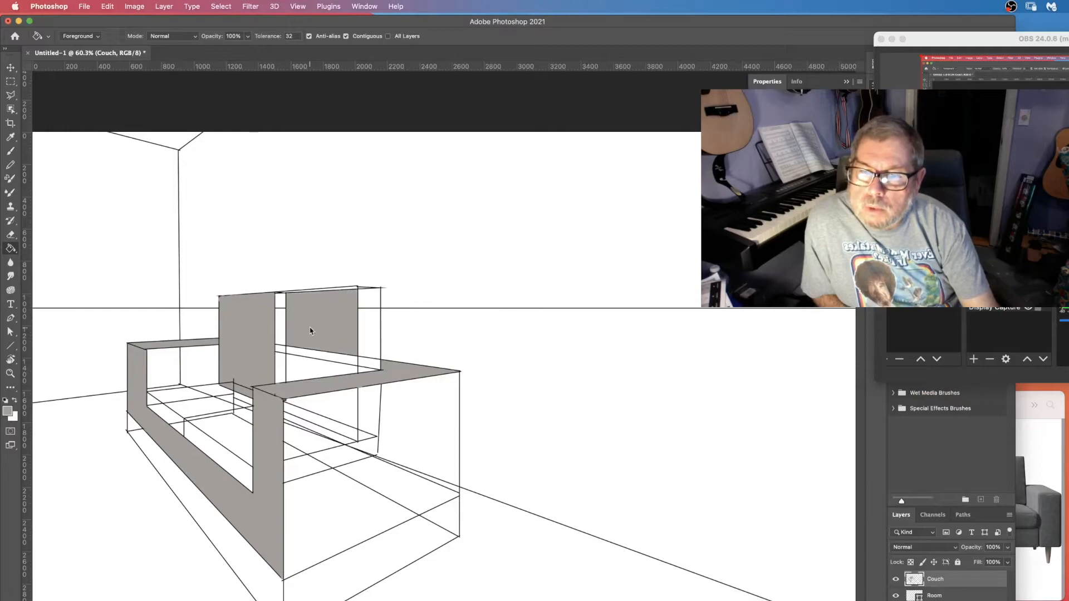
click(281, 333)
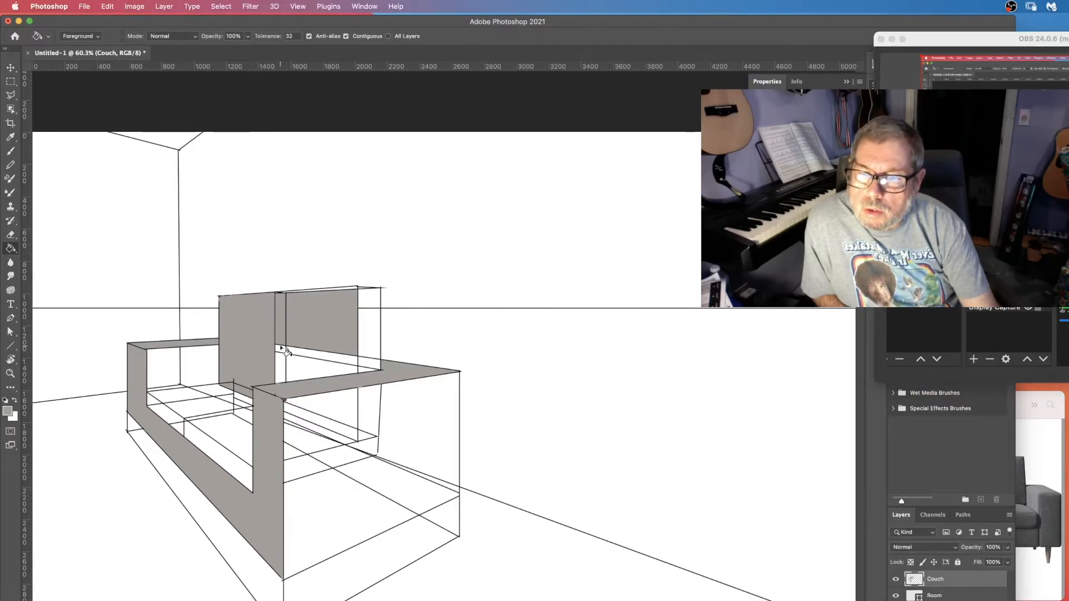
click(361, 294)
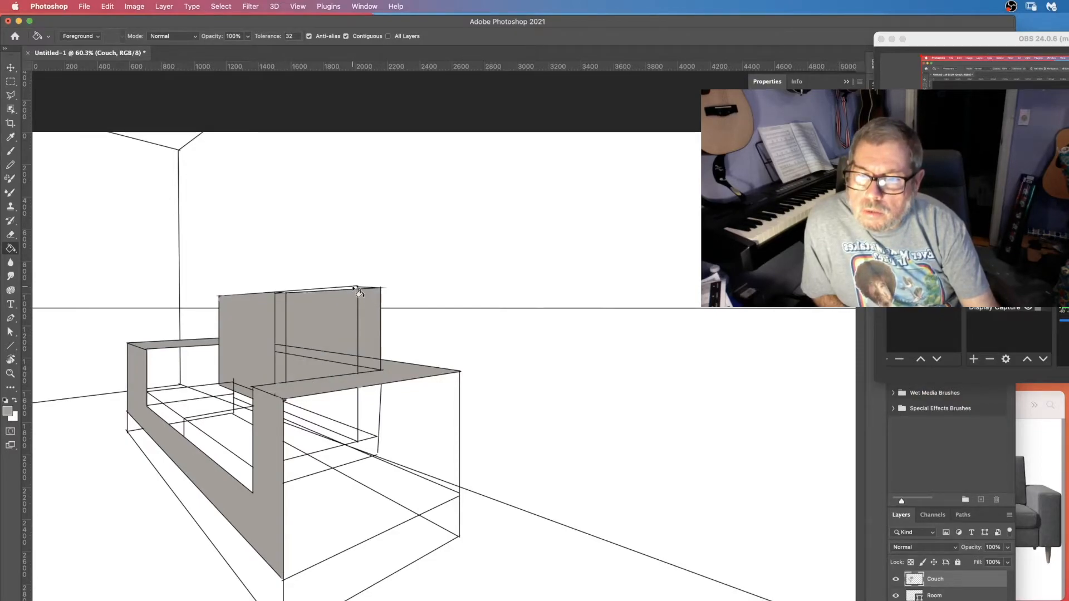
Try to fill another gap at the backrest's top edge and undo that fill.
click(358, 290)
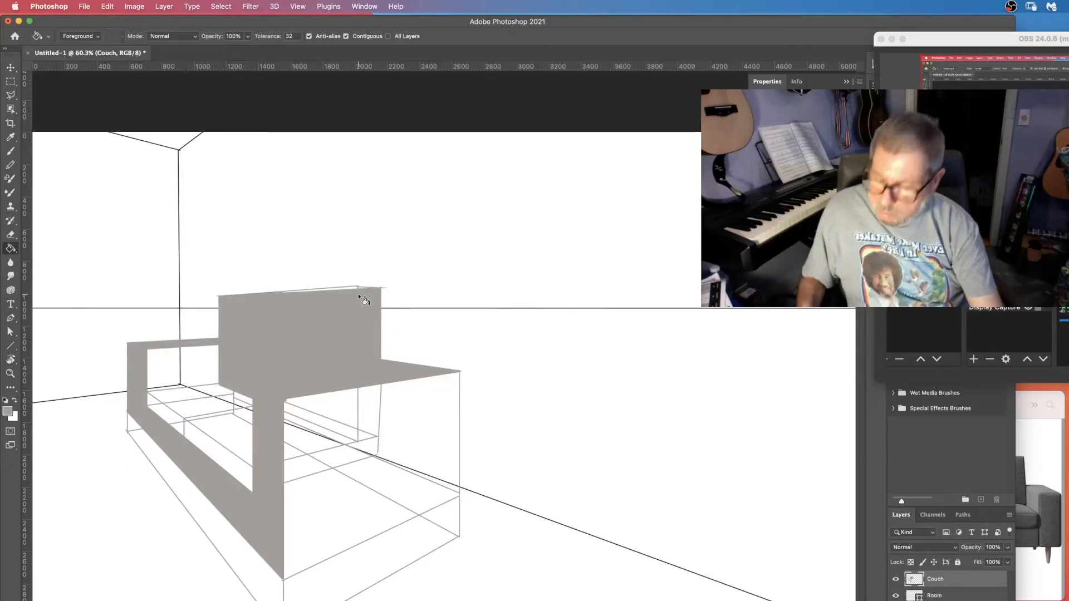
key(super+z)
Fill the small gaps along the backrest's top edge with grey.
key(z)
click(336, 312)
click(337, 312)
click(337, 312)
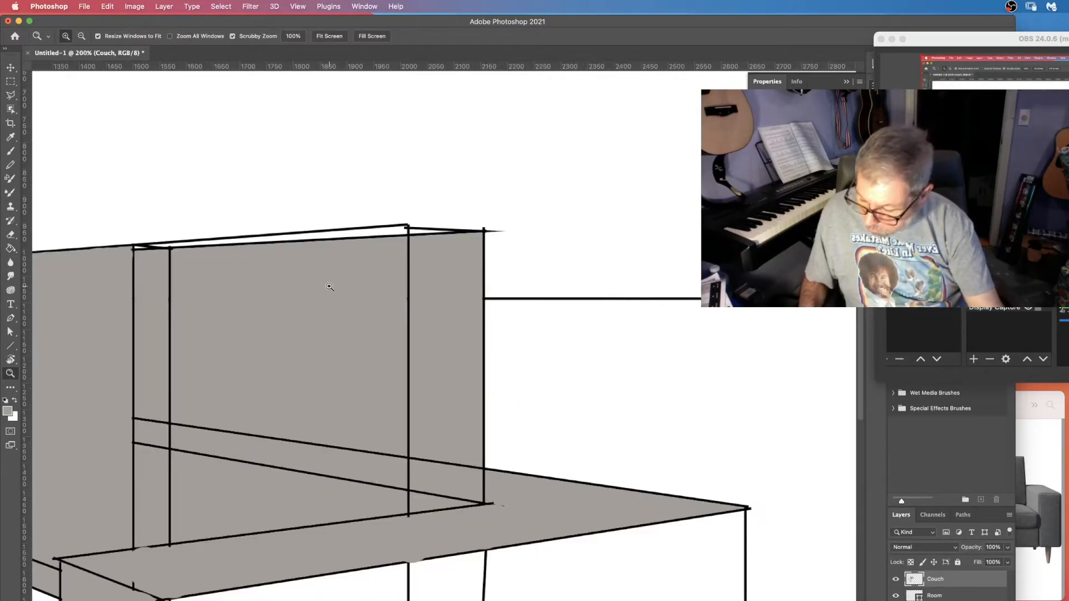
key(g)
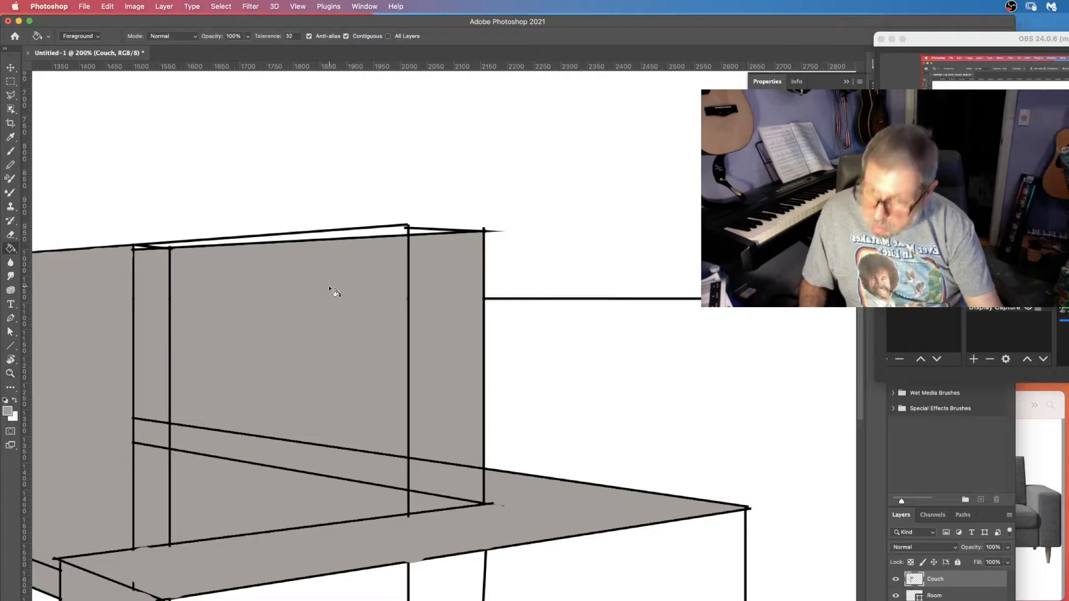
click(376, 235)
click(422, 232)
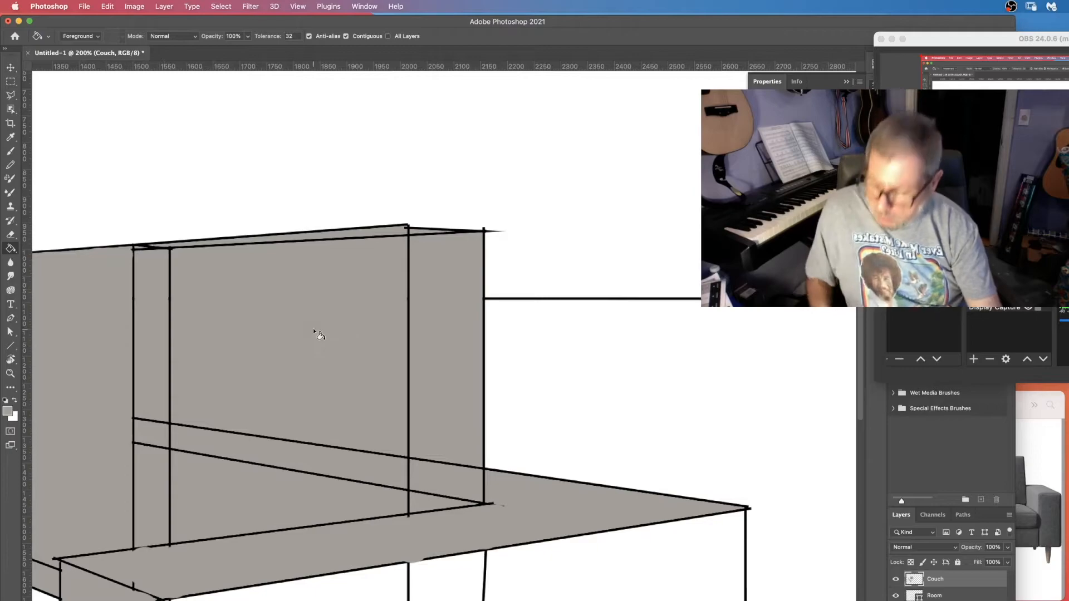
Set the brush size to 70 px and paint out the guide lines inside the backrest's right section.
key(b)
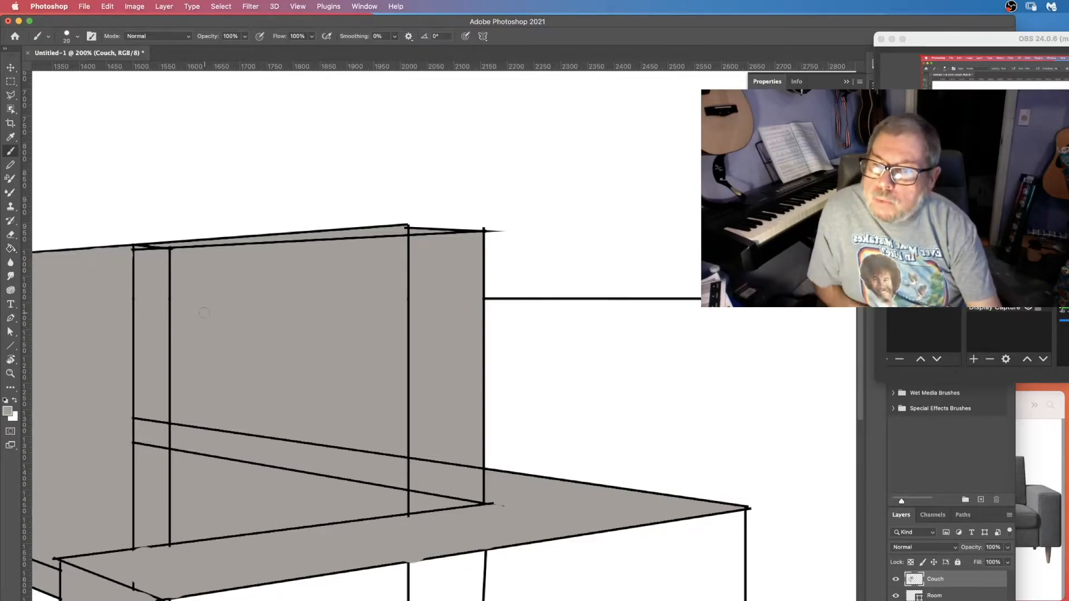
click(77, 37)
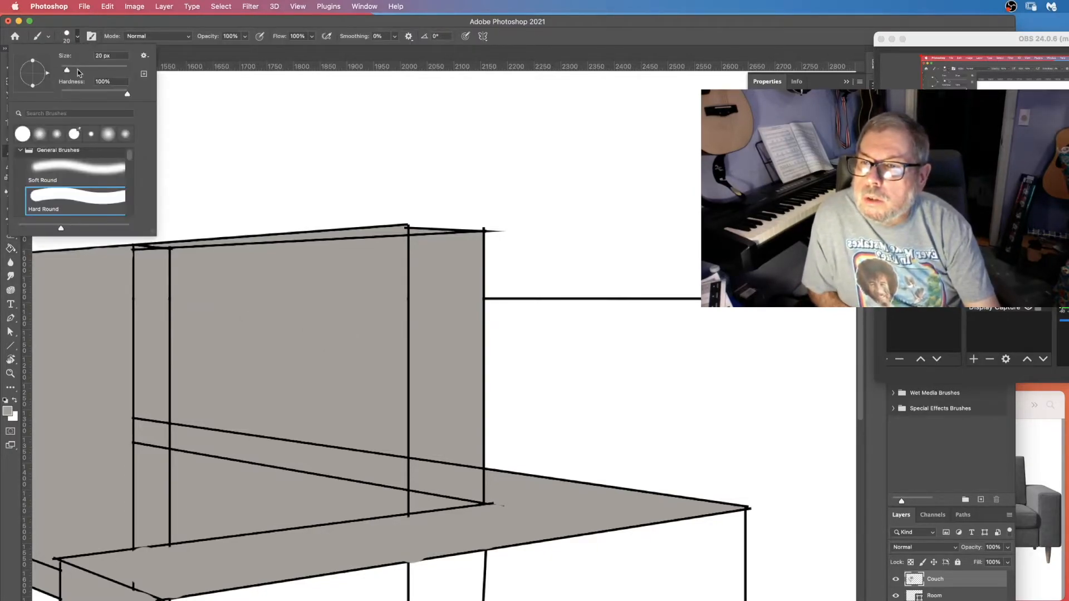
click(83, 69)
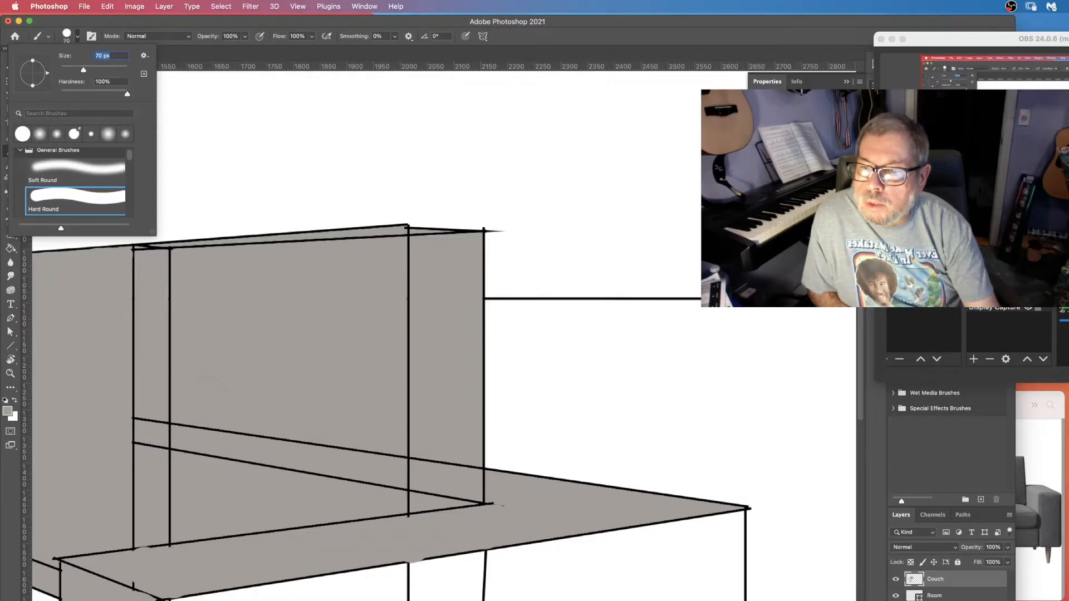
click(184, 412)
drag(181, 428, 389, 456)
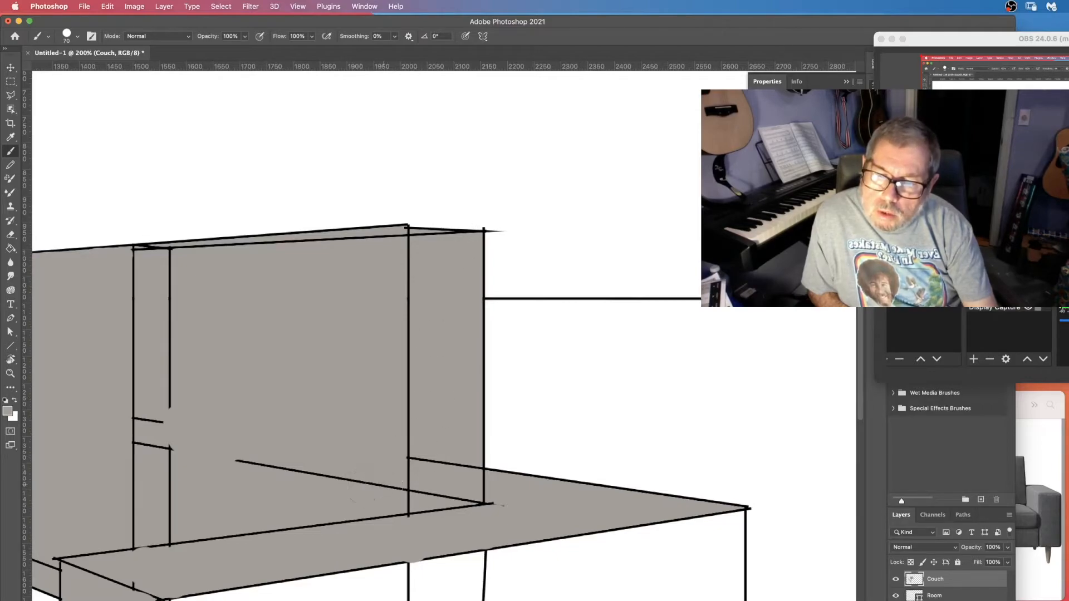
drag(370, 487, 240, 471)
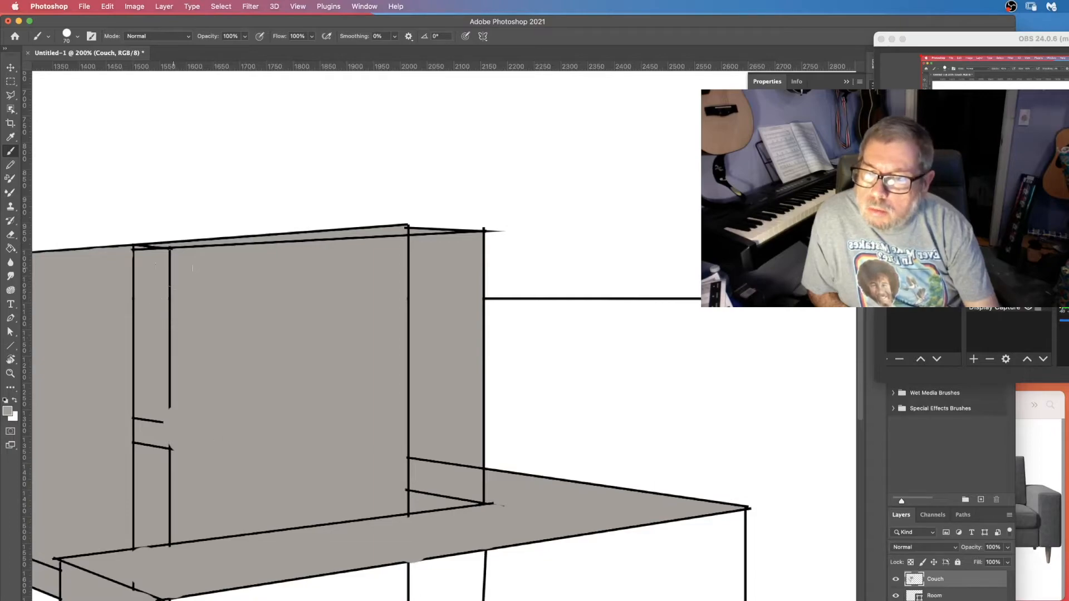
mouse_move(174, 262)
mouse_down()
mouse_move(186, 250)
mouse_move(303, 241)
mouse_move(170, 504)
mouse_up()
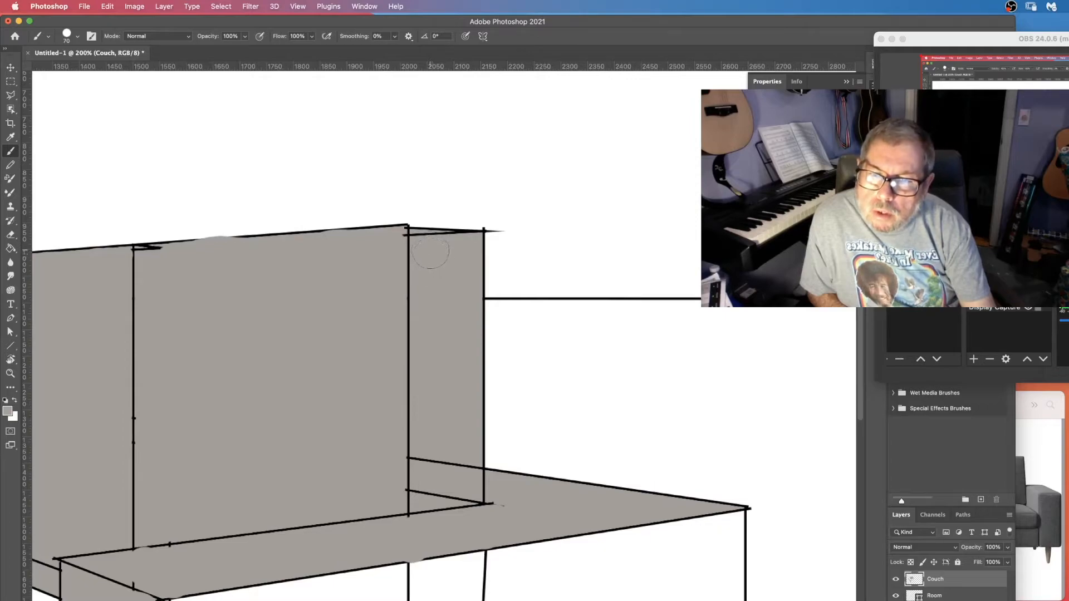
click(433, 462)
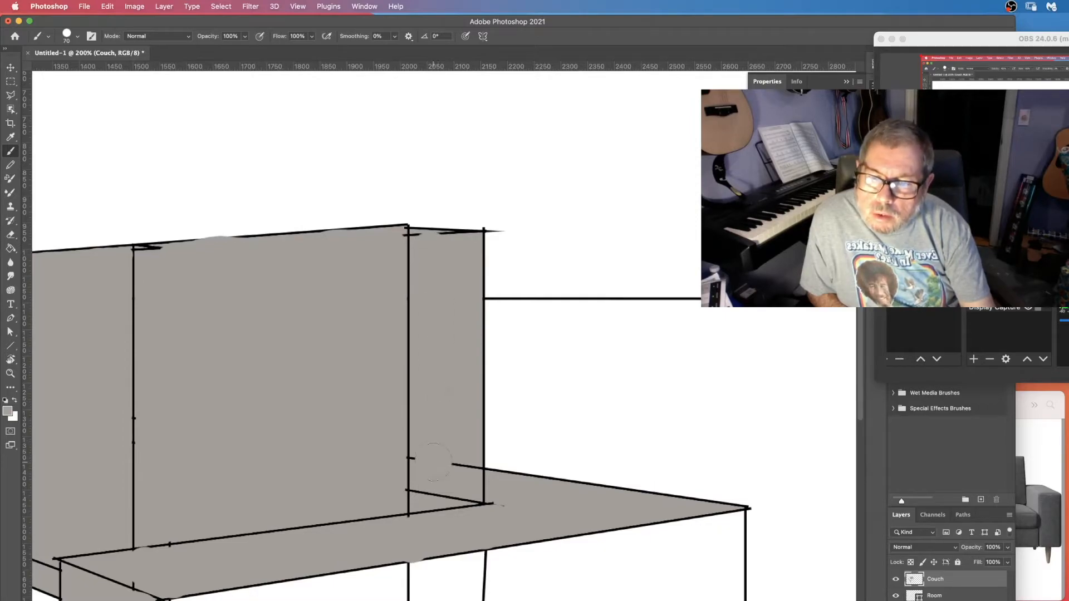
drag(428, 482, 463, 462)
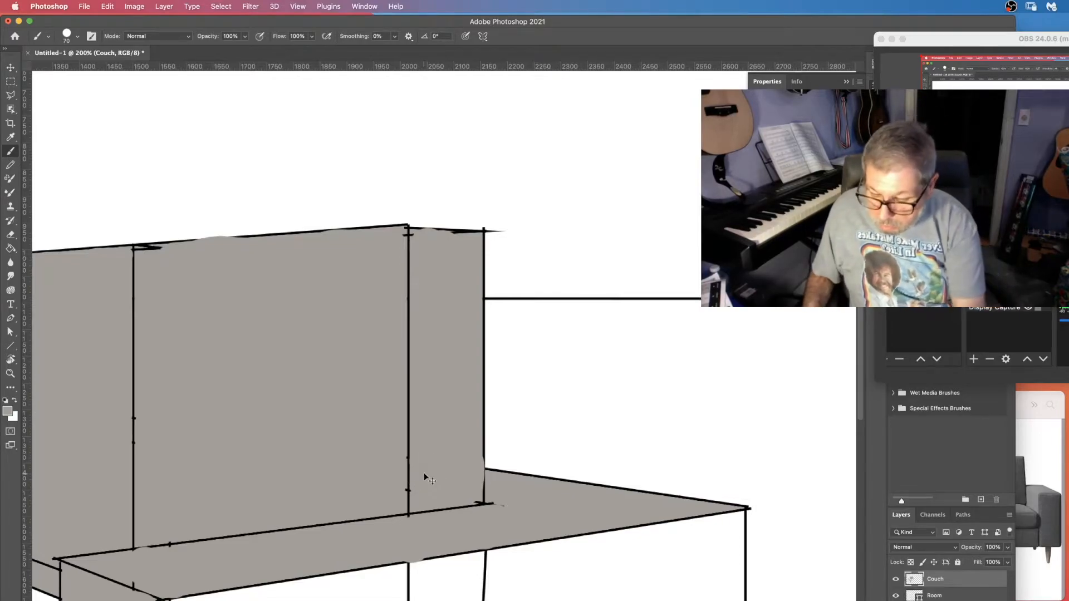
Choose a darker grey, #7f7b76, as the foreground colour while checking the sofa photo.
key(super+0)
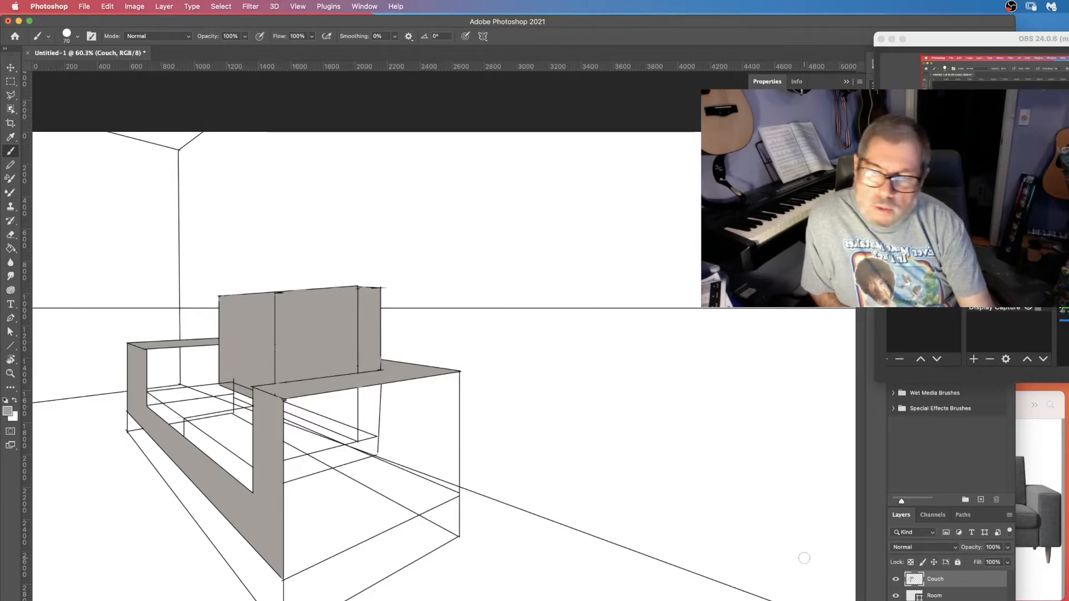
click(1032, 583)
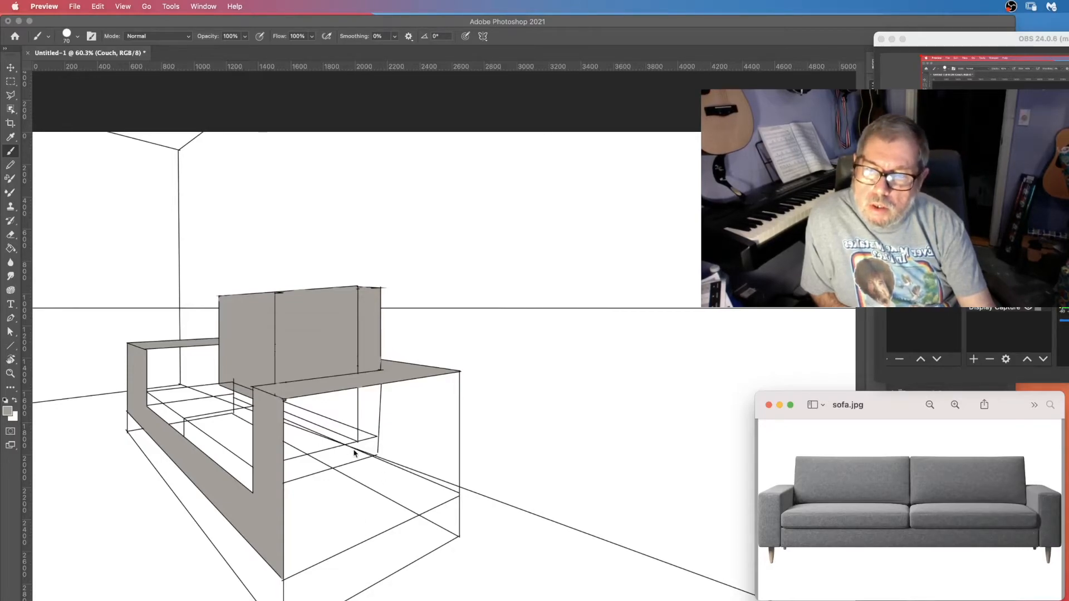
click(6, 417)
click(6, 413)
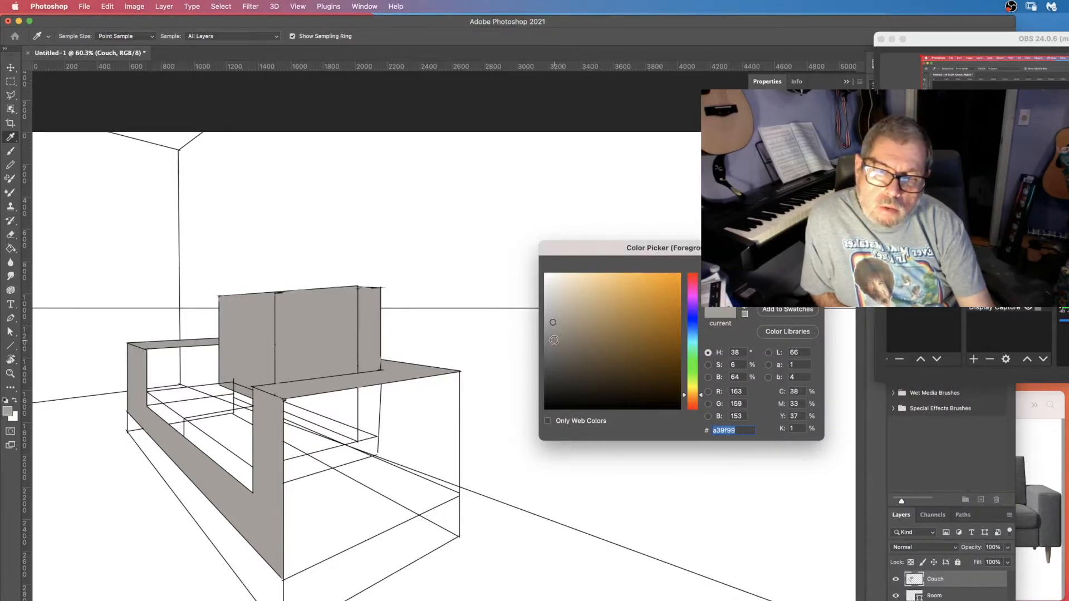
click(554, 341)
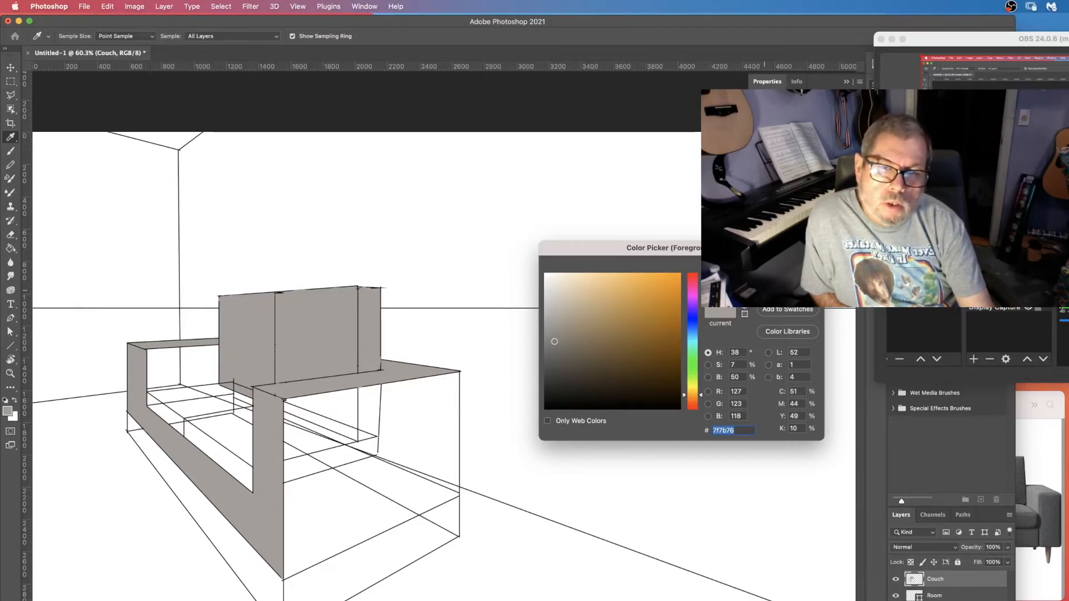
key(Return)
Fill the right armrest's outer side face with the darker grey using the Paint Bucket.
key(b)
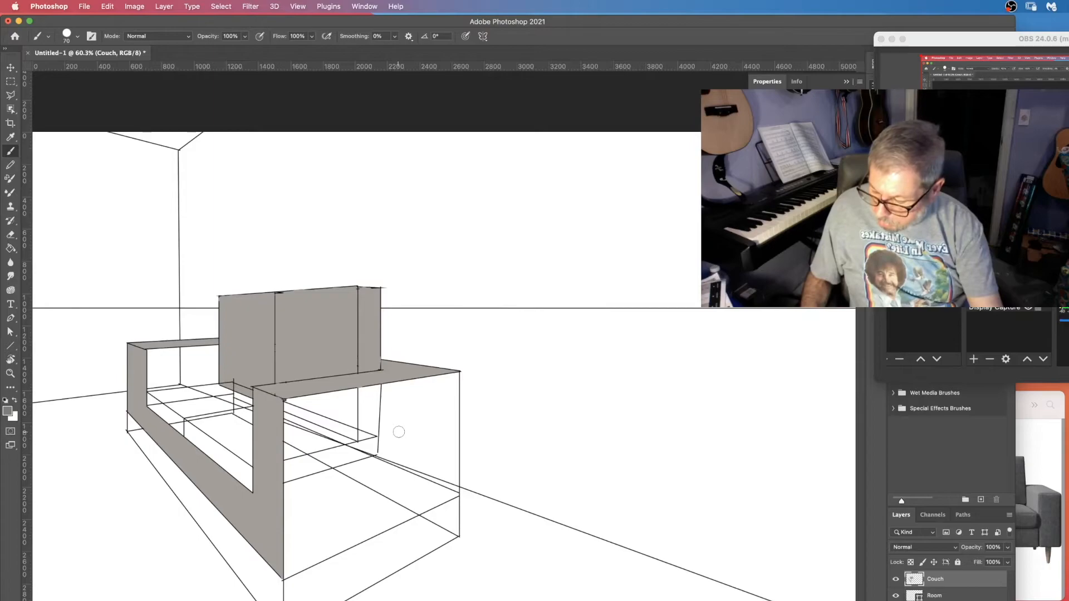
key(g)
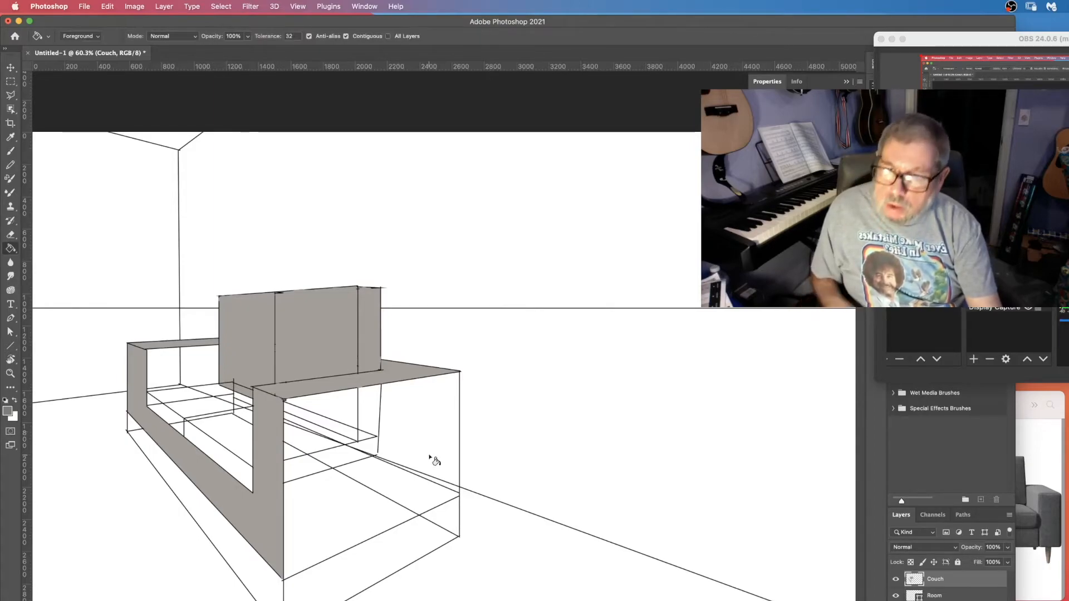
click(420, 434)
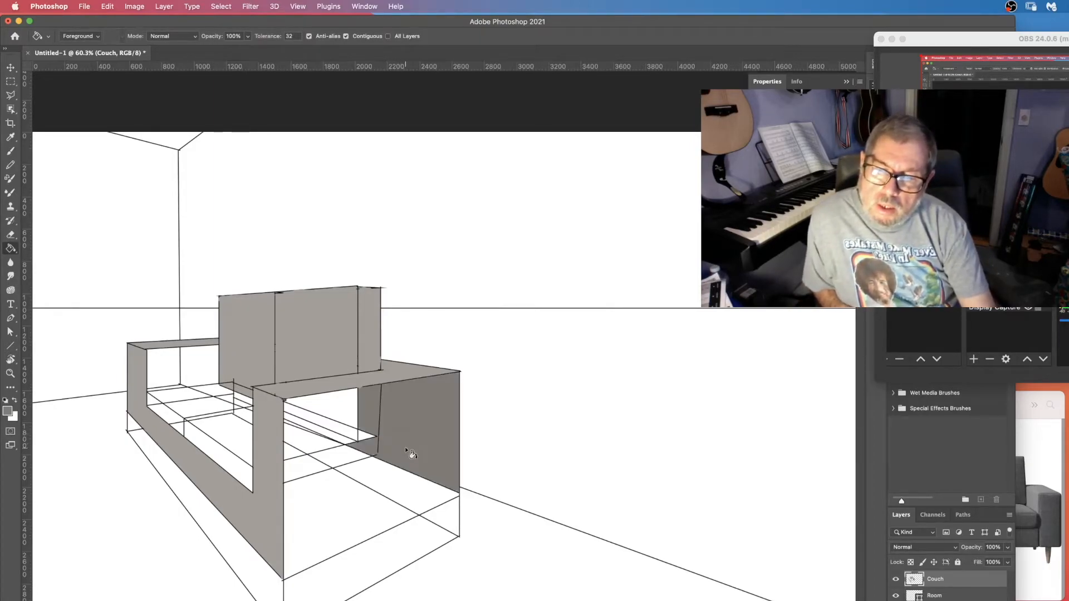
Fill the right armrest's inner faces, the backrest's right strip and the left armrest's inner face with the darker grey.
click(341, 412)
click(322, 433)
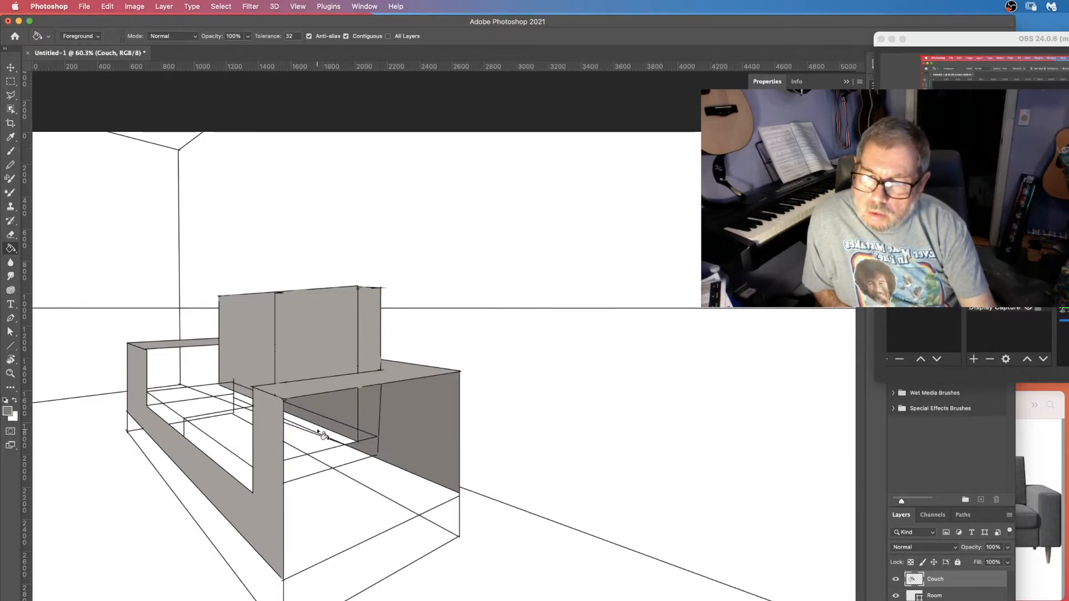
click(329, 445)
click(369, 343)
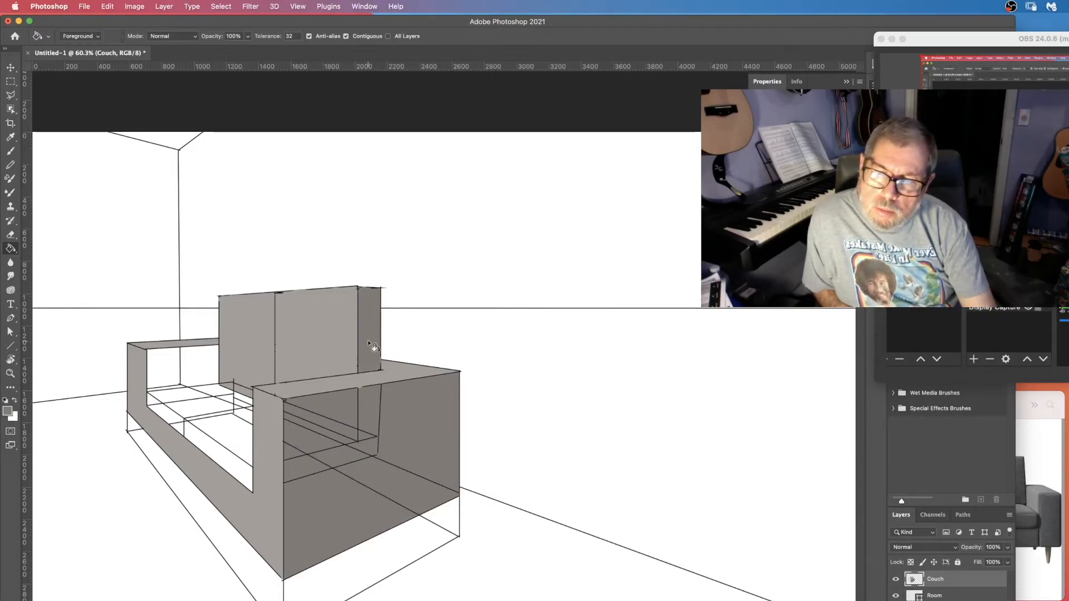
click(191, 366)
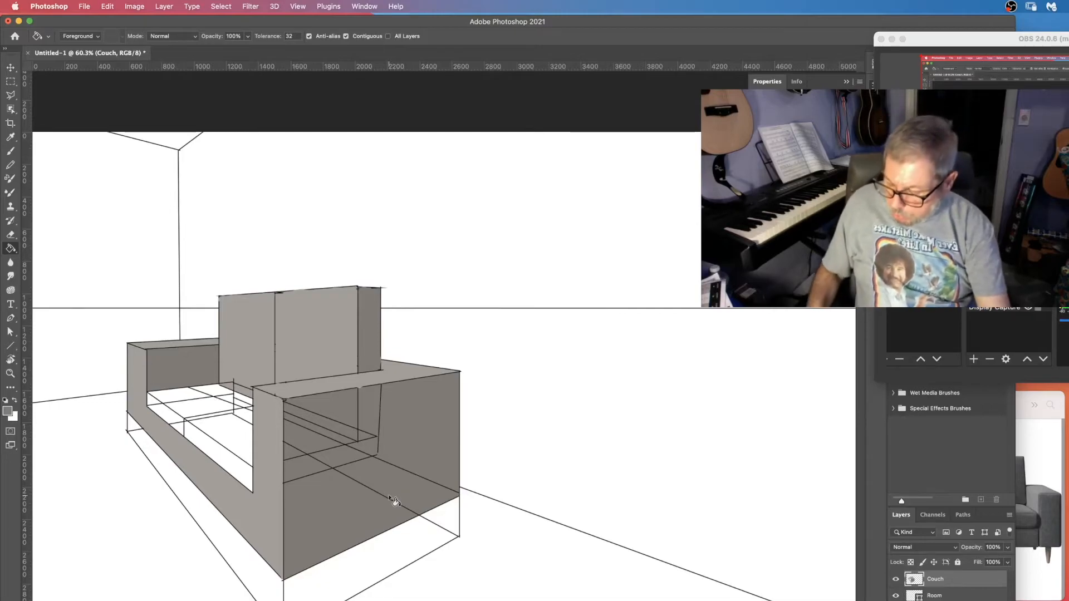
Paint out the guide lines on the right armrest's front face with the darker grey brush.
key(b)
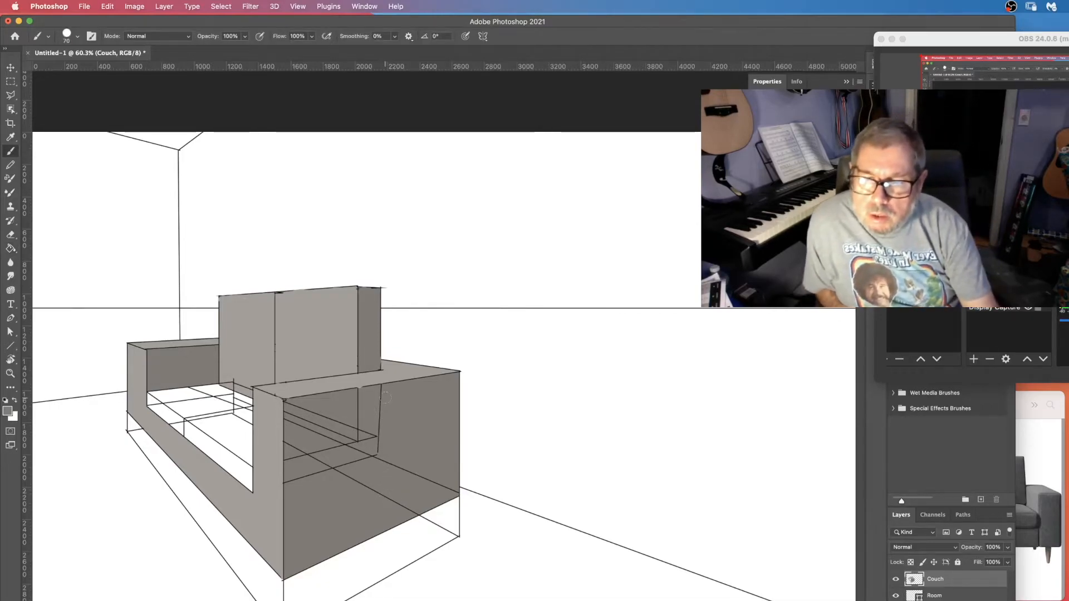
drag(381, 396, 385, 461)
click(422, 477)
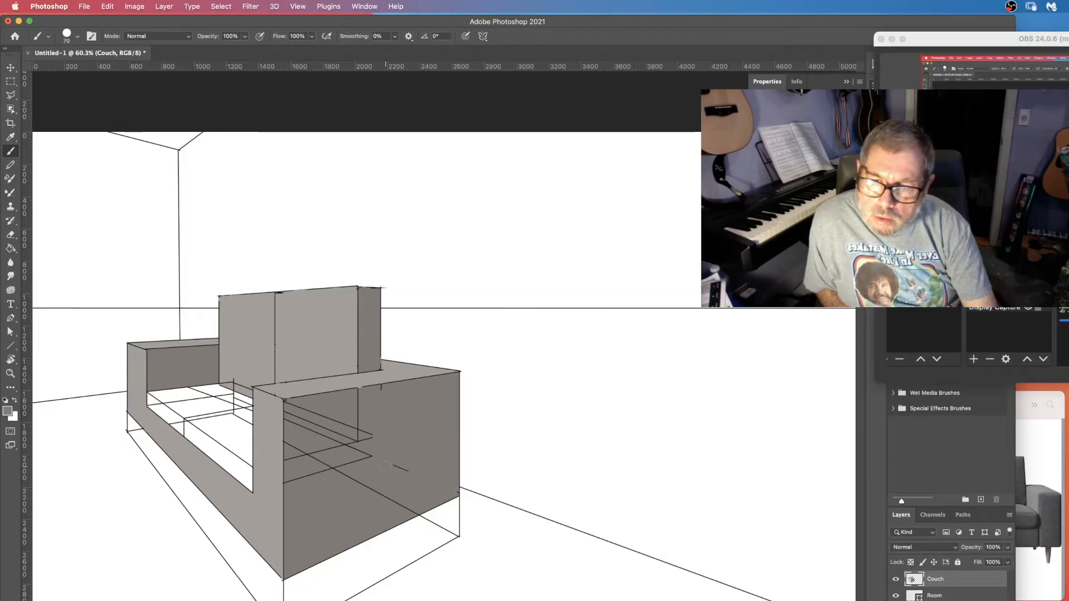
drag(361, 443, 367, 393)
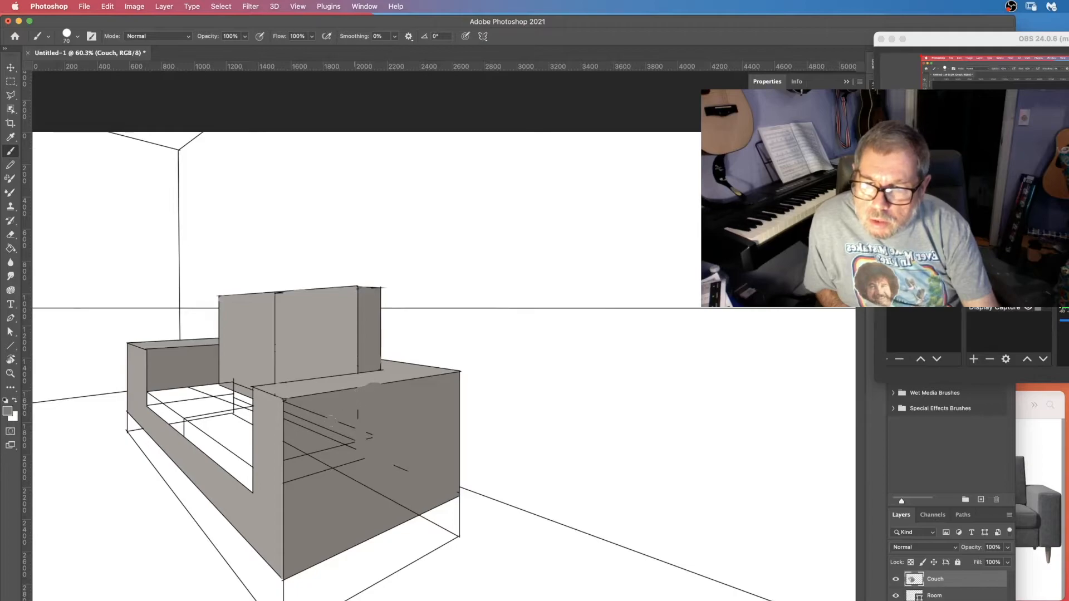
mouse_move(331, 422)
mouse_down()
mouse_move(386, 407)
mouse_move(320, 440)
mouse_move(365, 426)
mouse_up()
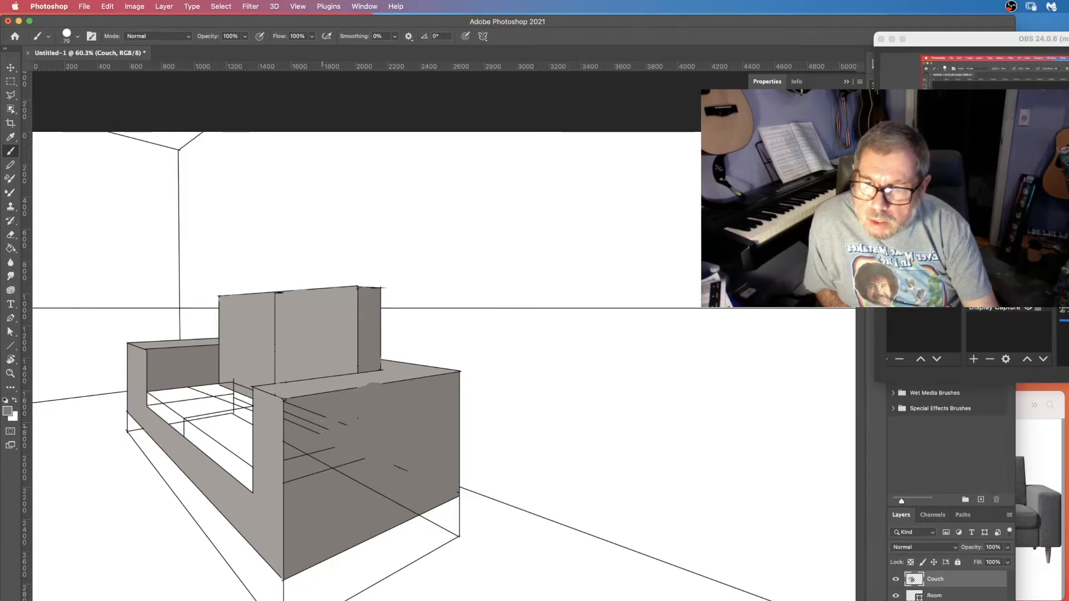
drag(301, 425, 411, 511)
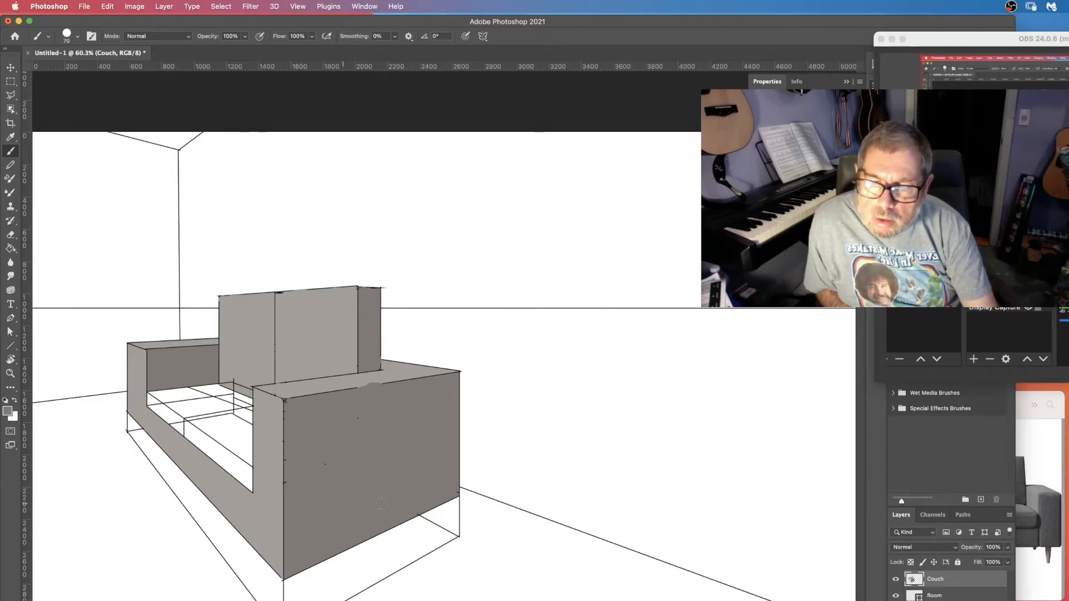
Choose a lighter grey, #c1bcb5, as the foreground colour while checking the sofa photo.
click(1020, 504)
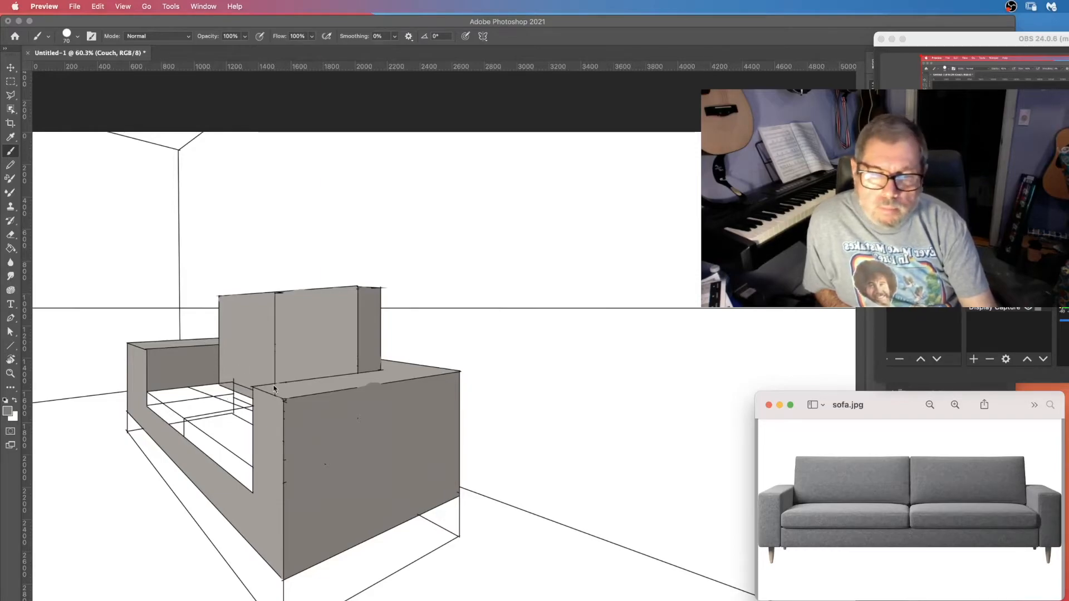
click(10, 413)
click(10, 412)
click(320, 389)
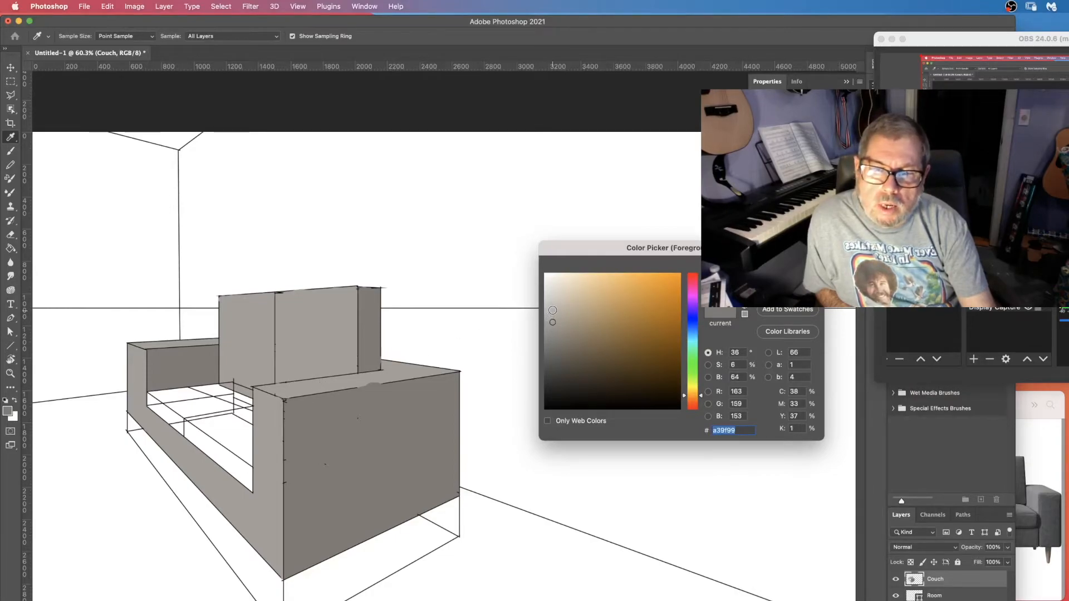
click(554, 307)
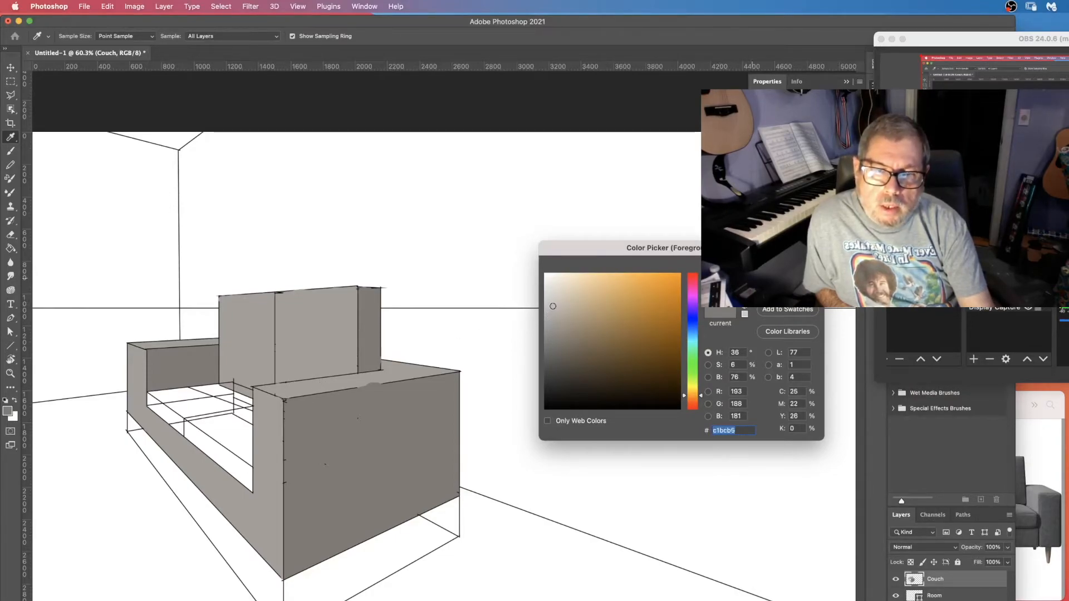
key(Return)
Fill the tops of both armrests with the lighter grey using the Paint Bucket.
key(b)
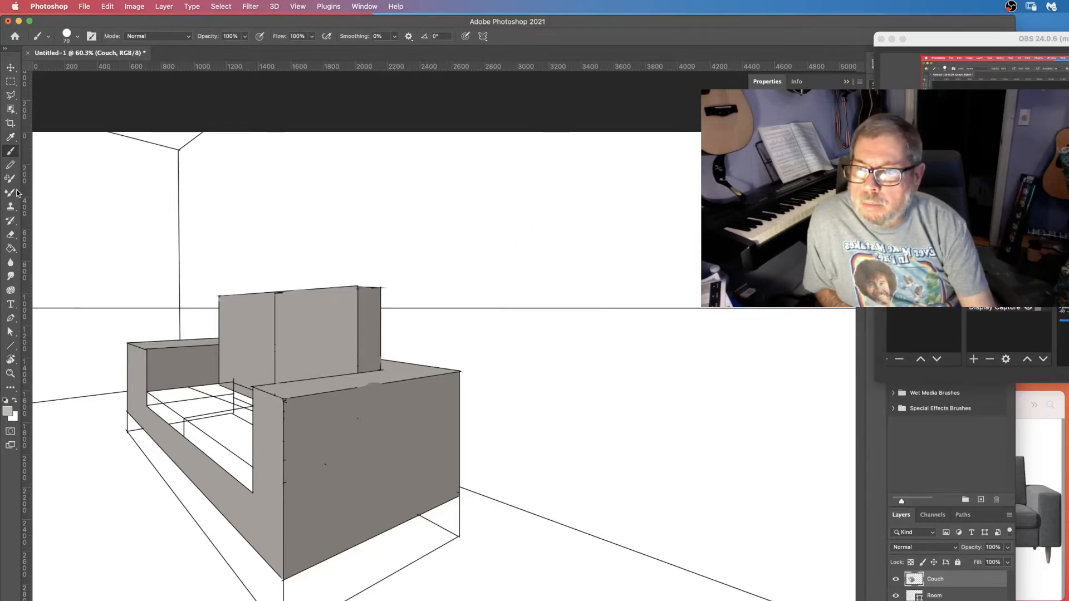
click(11, 248)
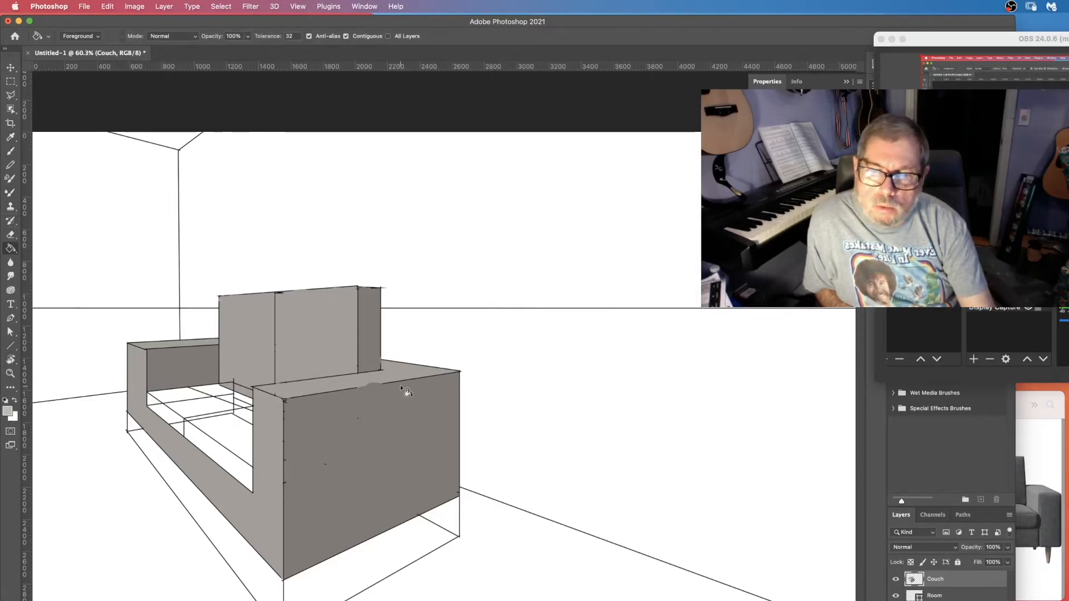
click(303, 393)
click(182, 347)
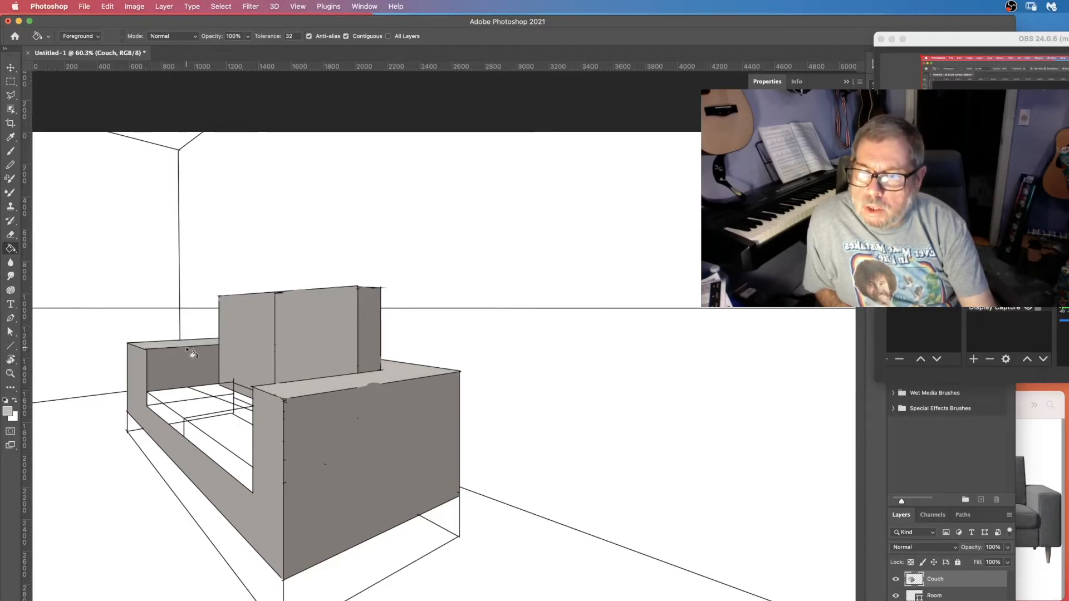
Fill the seat cushions' top and front faces with the lighter grey.
click(203, 404)
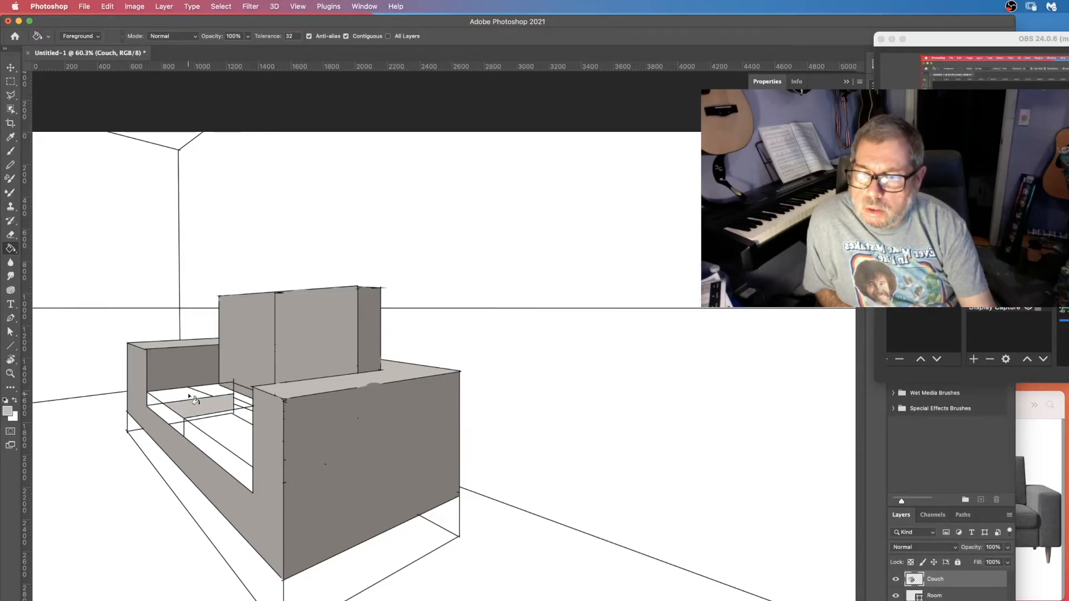
click(194, 398)
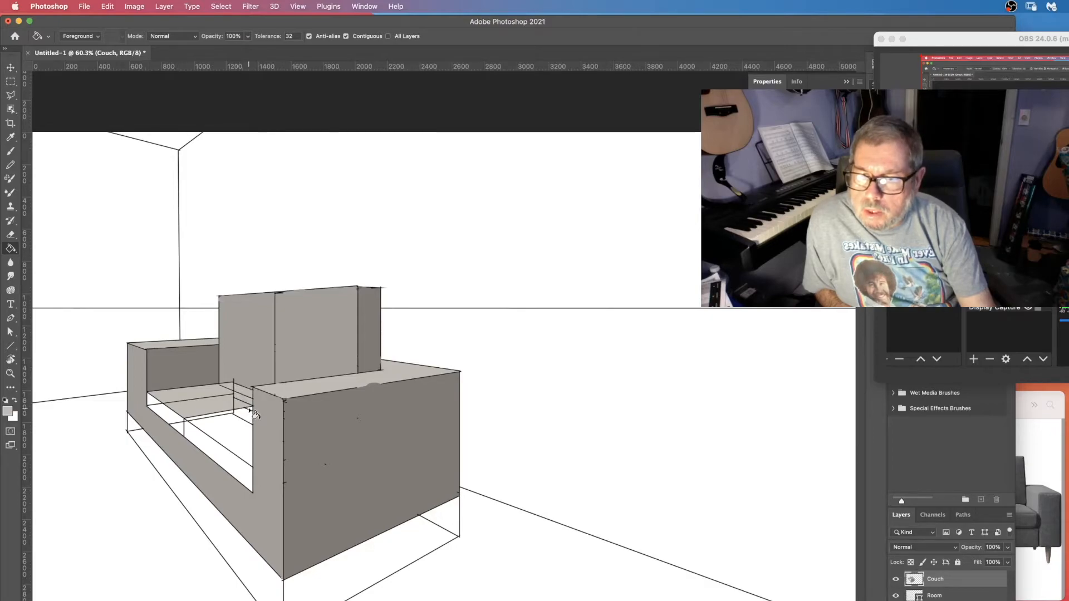
click(200, 425)
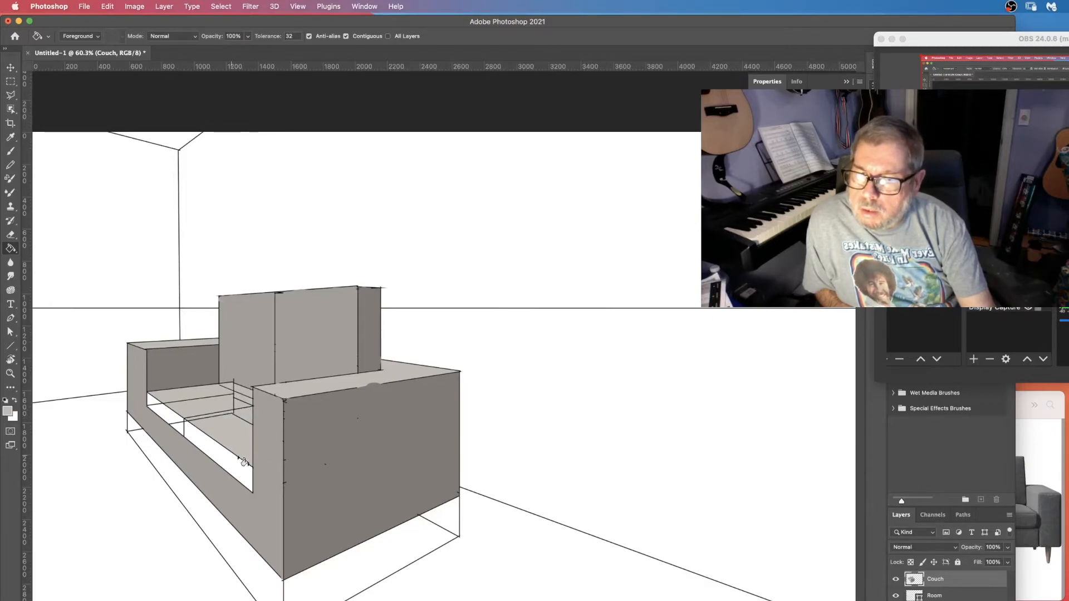
click(200, 437)
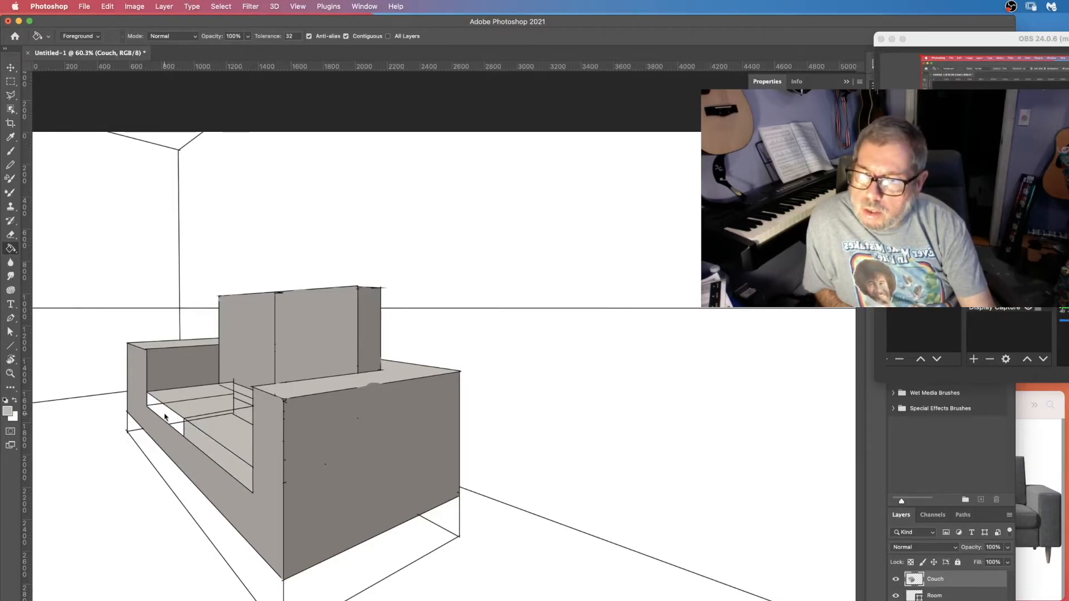
click(152, 400)
click(176, 426)
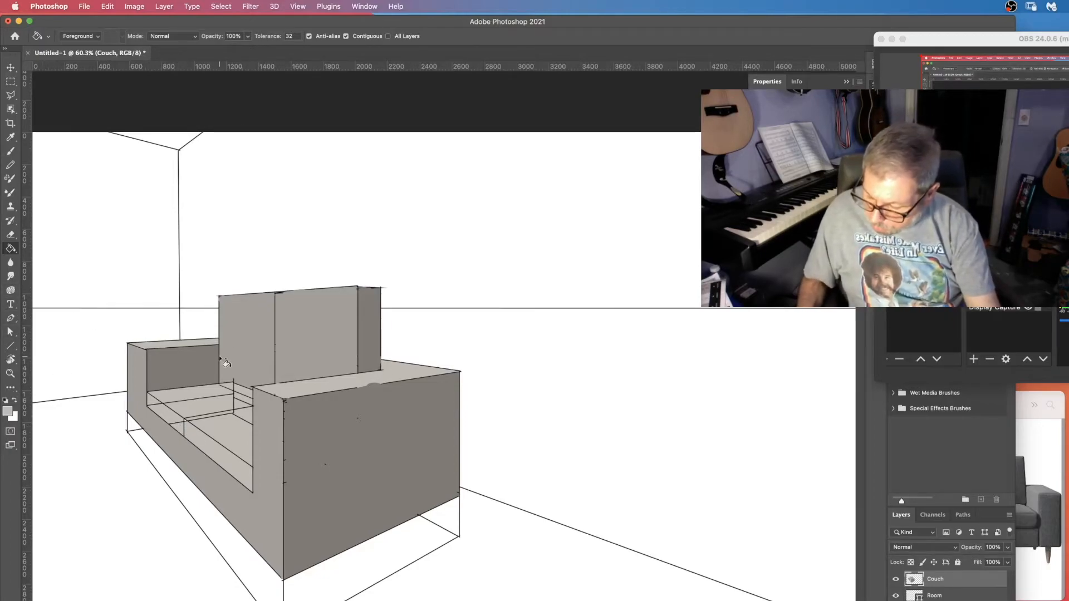
key(b)
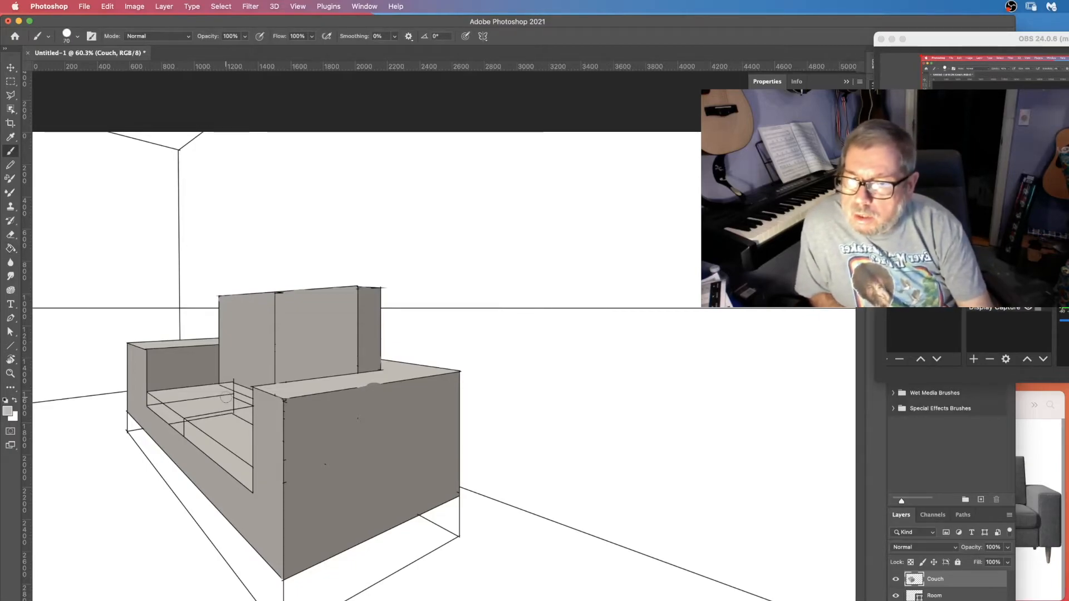
click(230, 394)
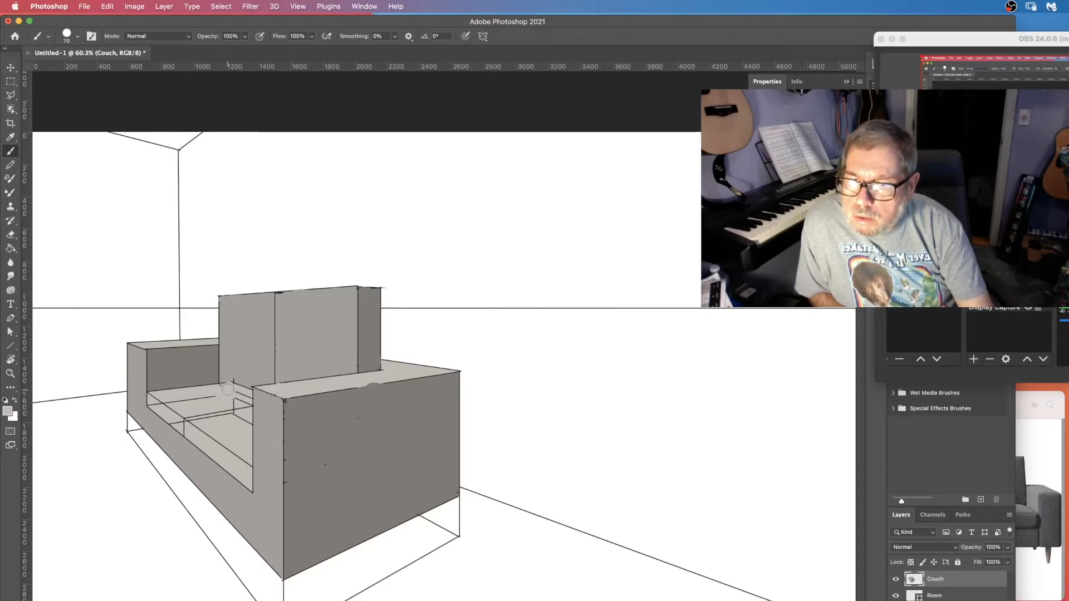
key(super+z)
key(super+z)
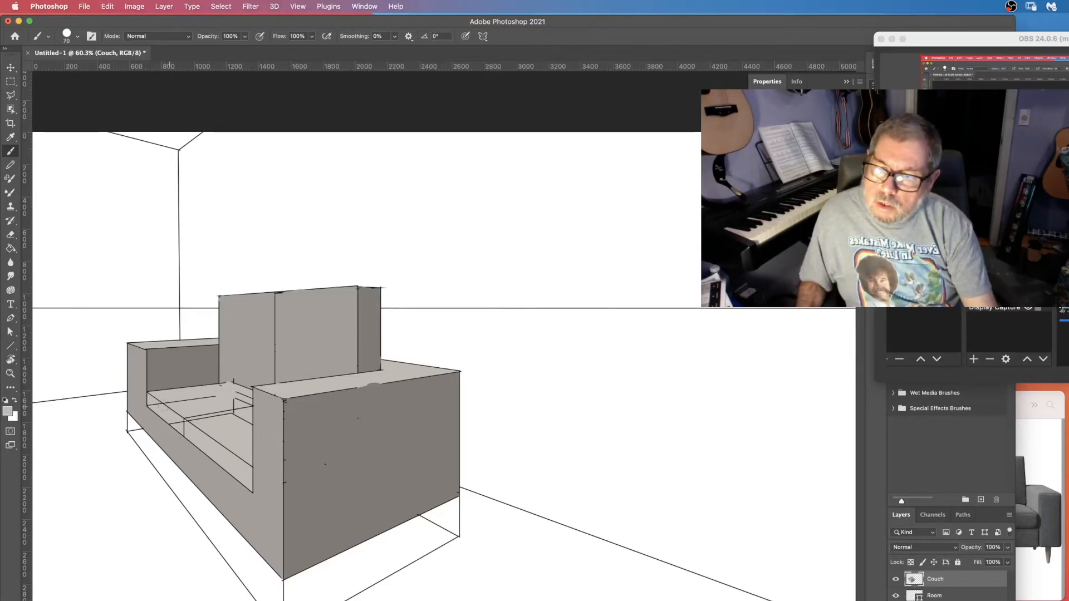
key(super+z)
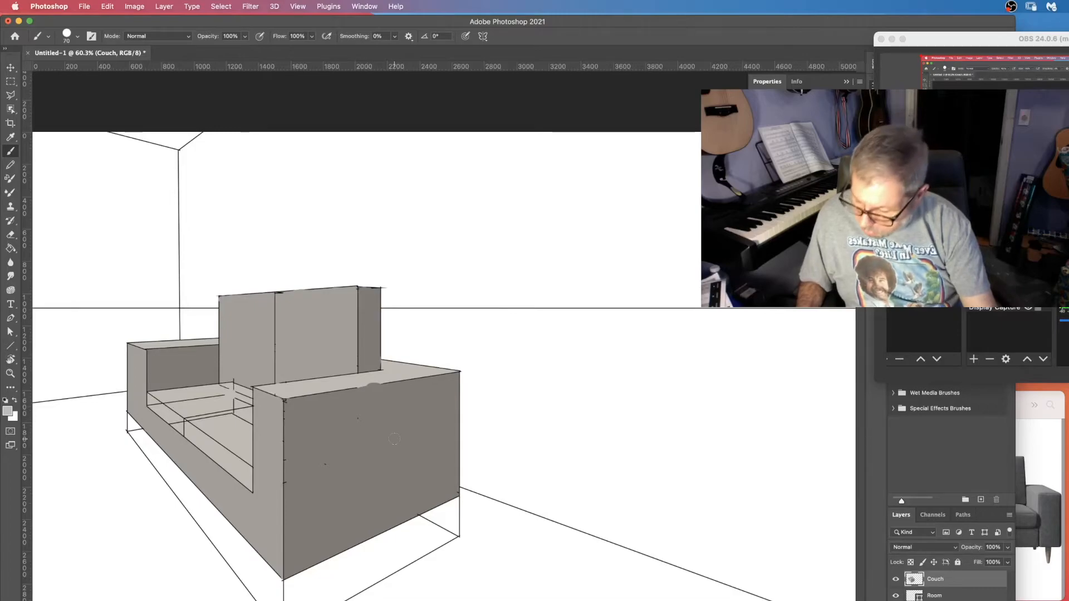
Paint out the guide lines across the seat cushions with the lighter grey brush.
key(z)
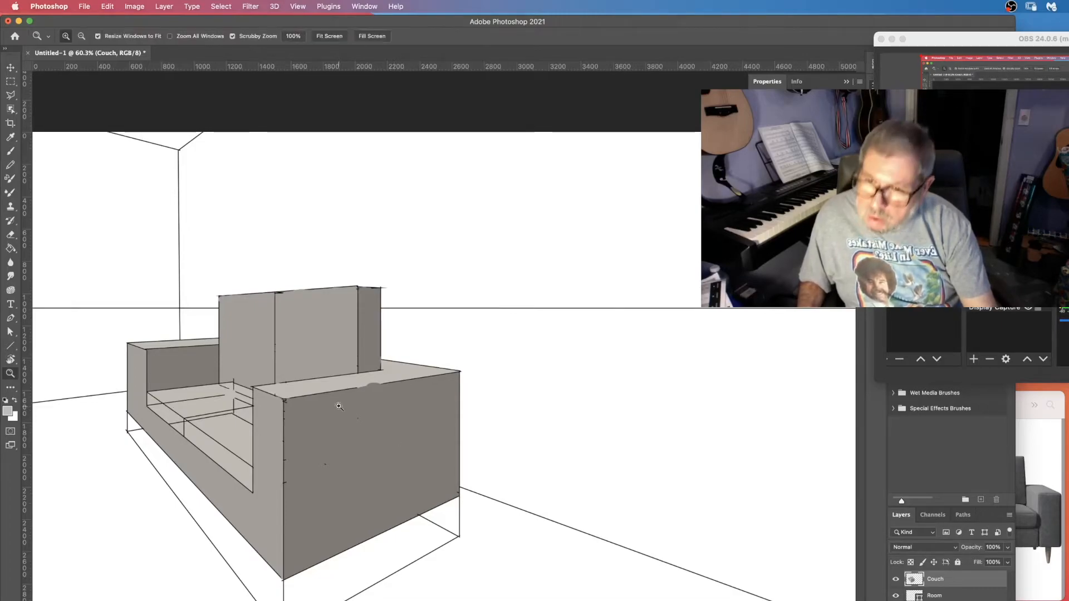
click(226, 401)
click(226, 400)
click(230, 400)
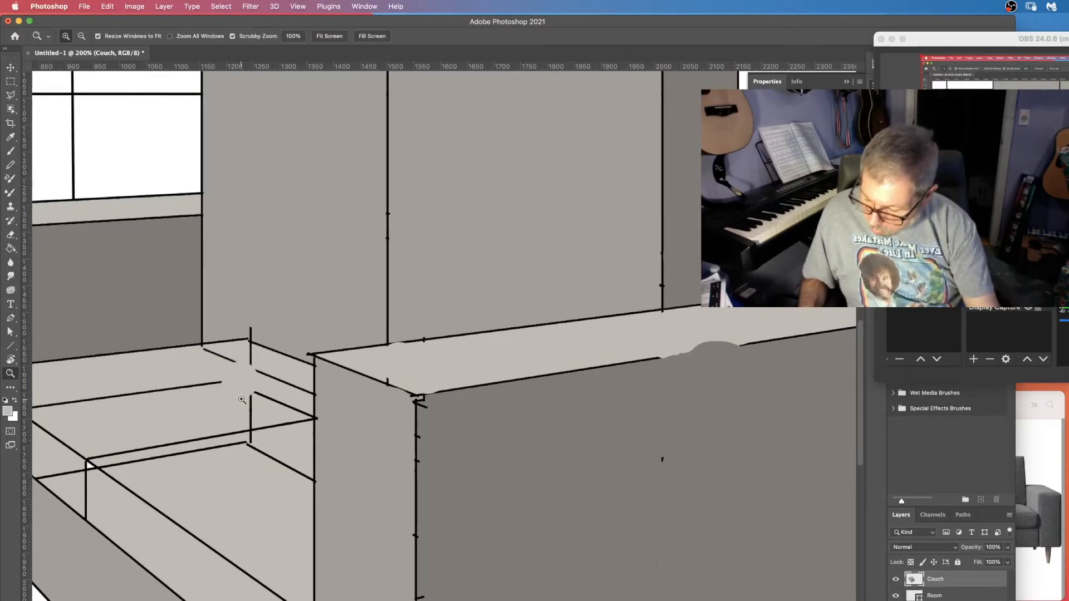
key(b)
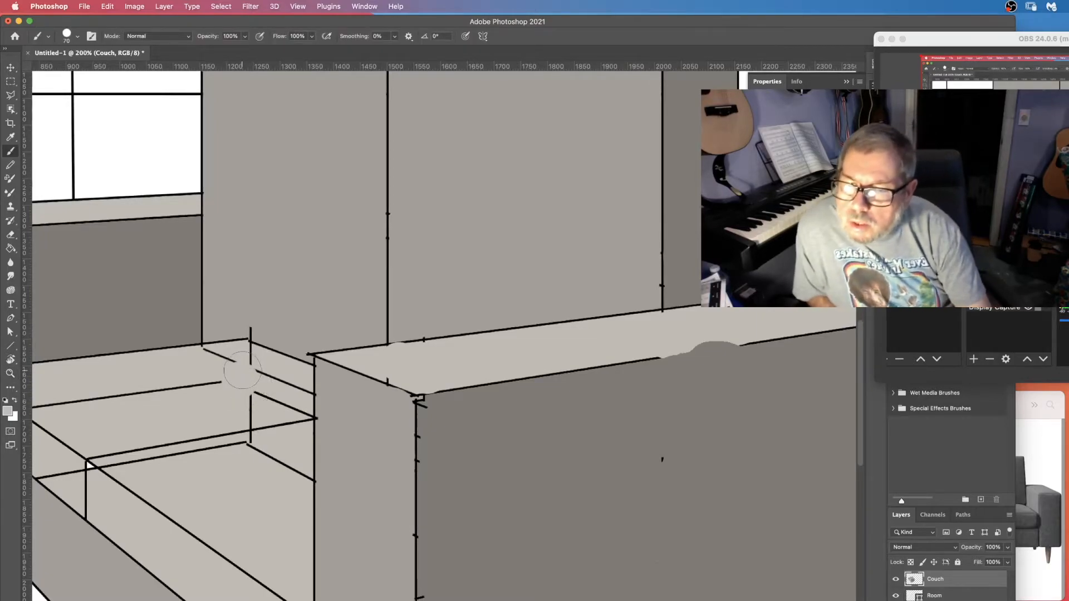
mouse_move(245, 360)
mouse_down()
mouse_move(199, 365)
mouse_move(149, 426)
mouse_up()
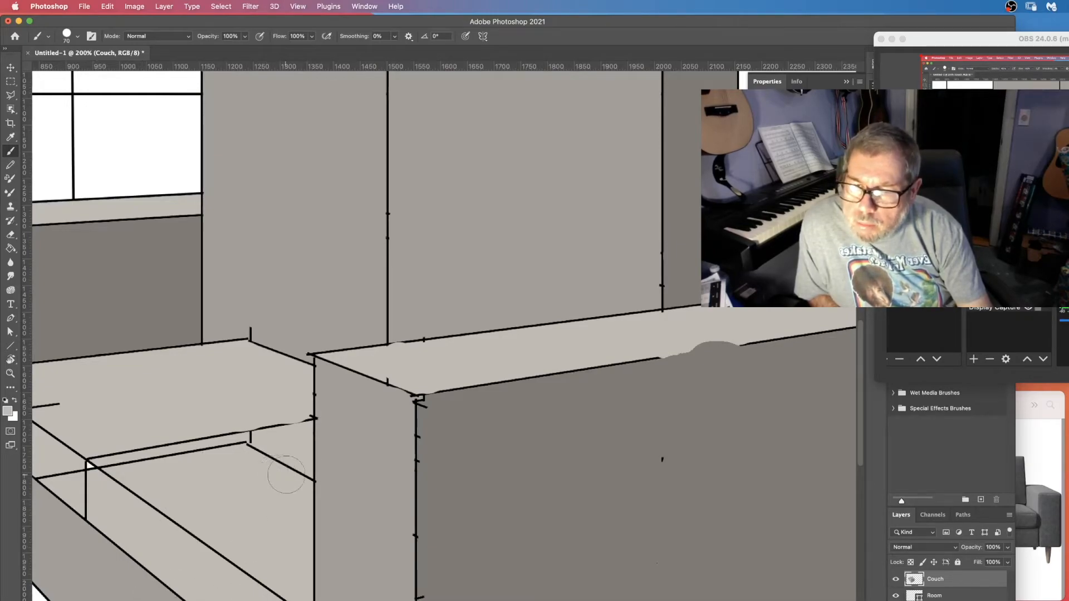
mouse_move(292, 478)
mouse_down()
mouse_move(239, 449)
mouse_move(156, 468)
mouse_move(171, 468)
mouse_up()
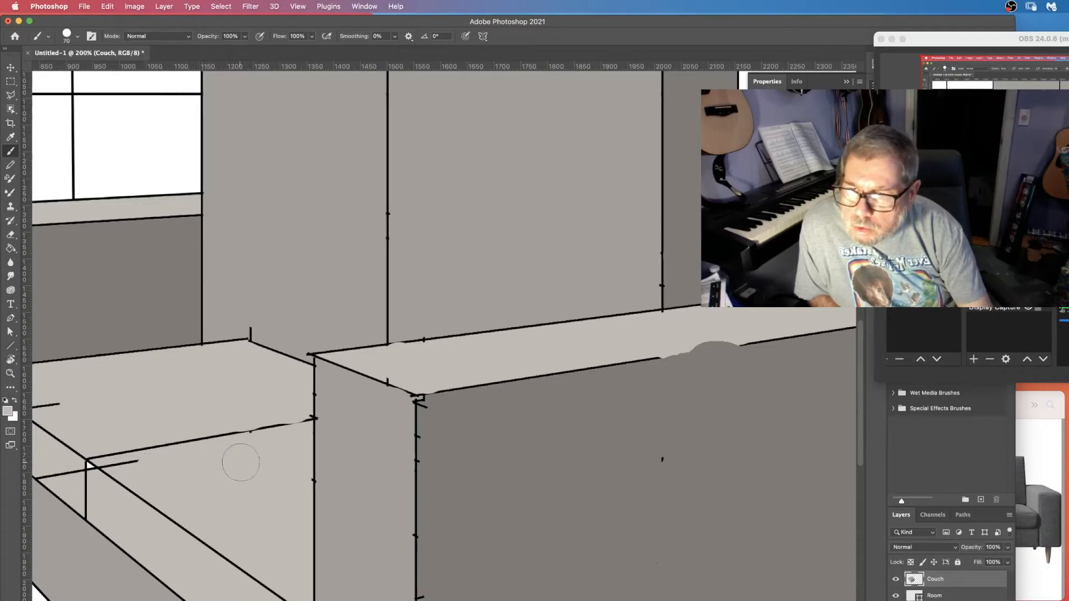
click(141, 473)
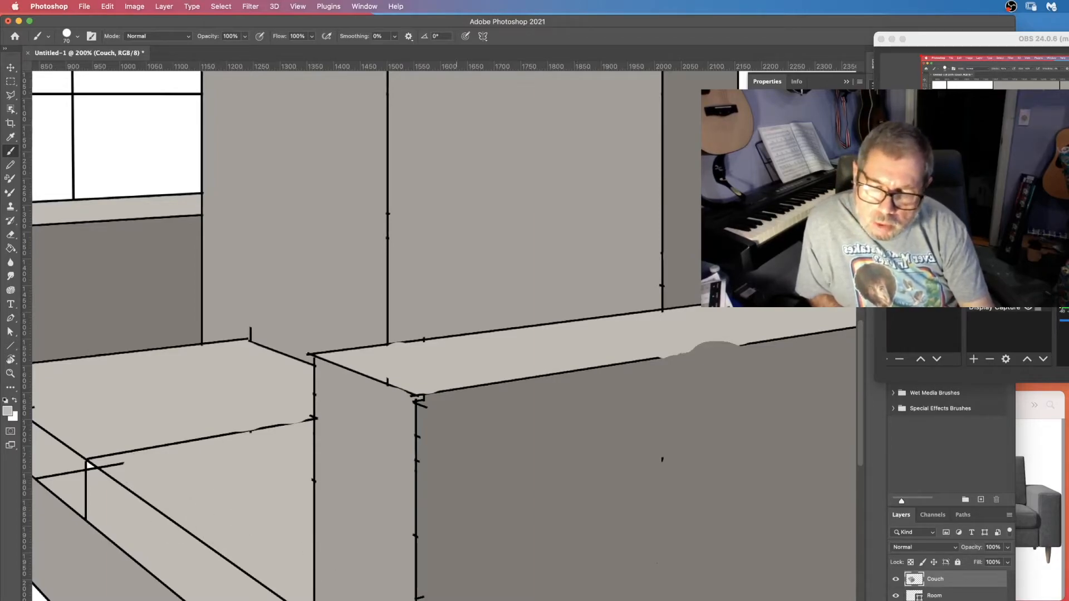
scroll(444, 336, left, 5)
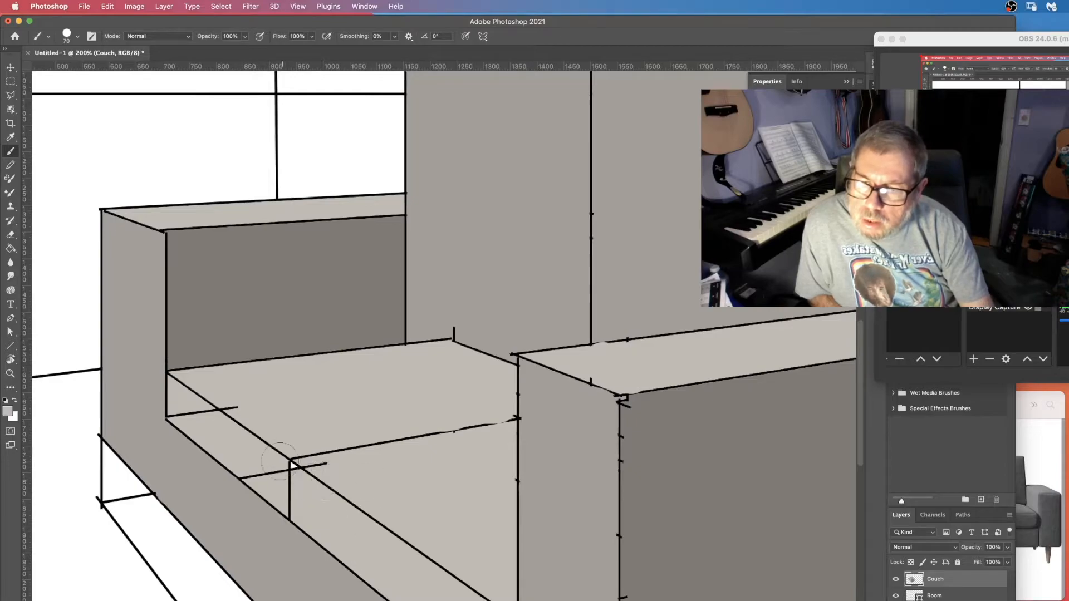
drag(270, 471, 192, 418)
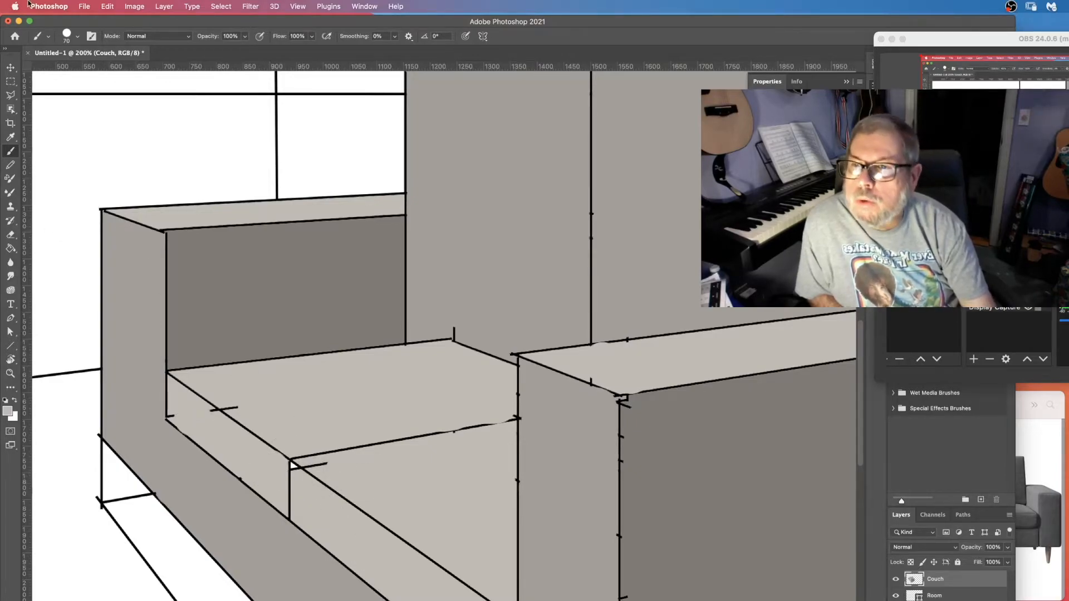
Set the brush size to 25 px and paint out the leftover guide mark on the left seat cushion.
click(68, 34)
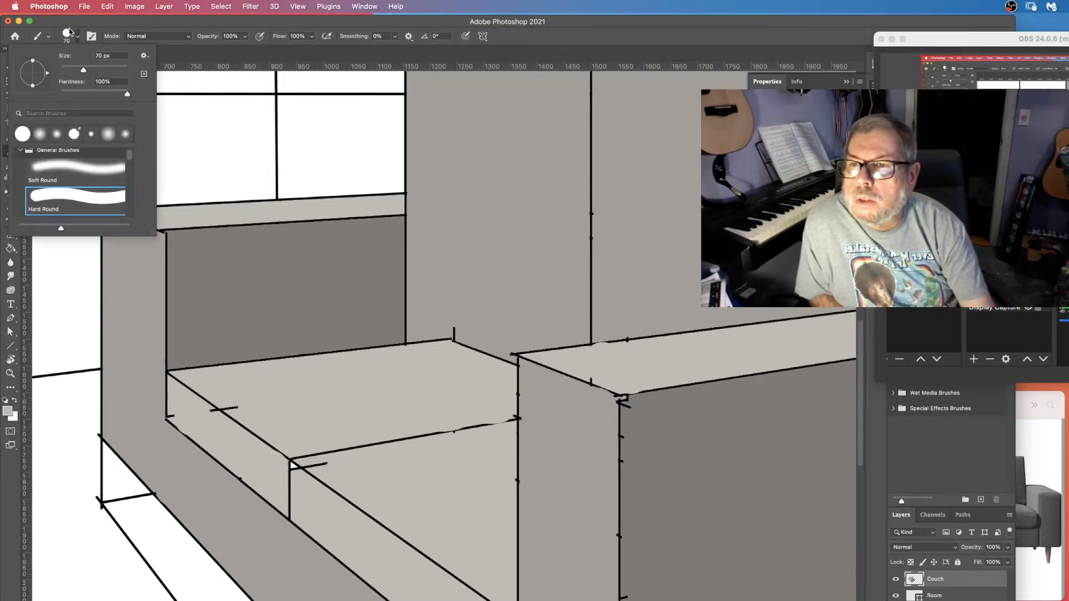
click(68, 69)
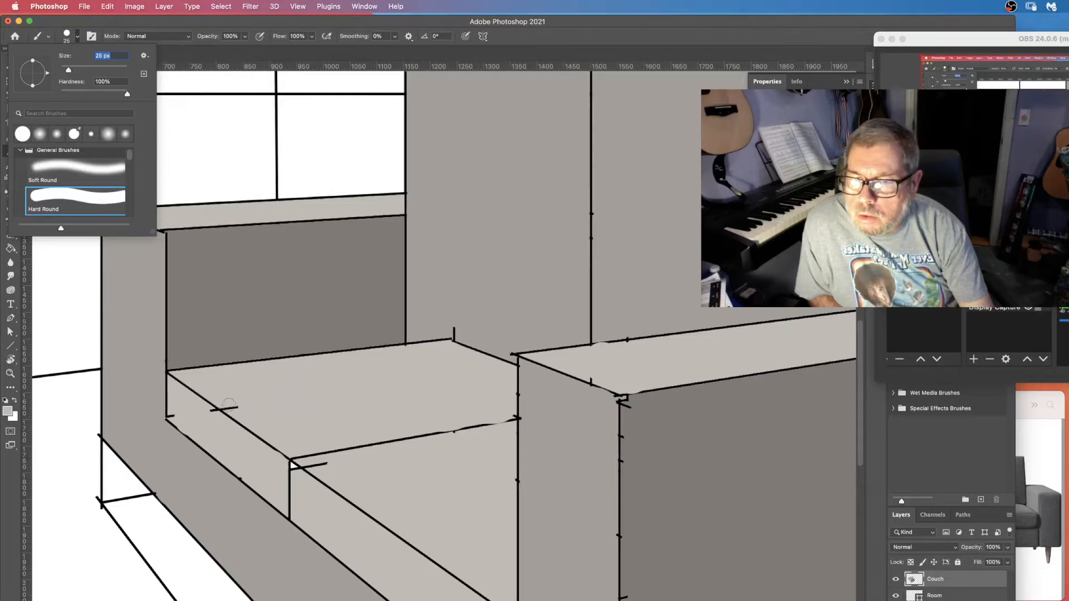
click(228, 405)
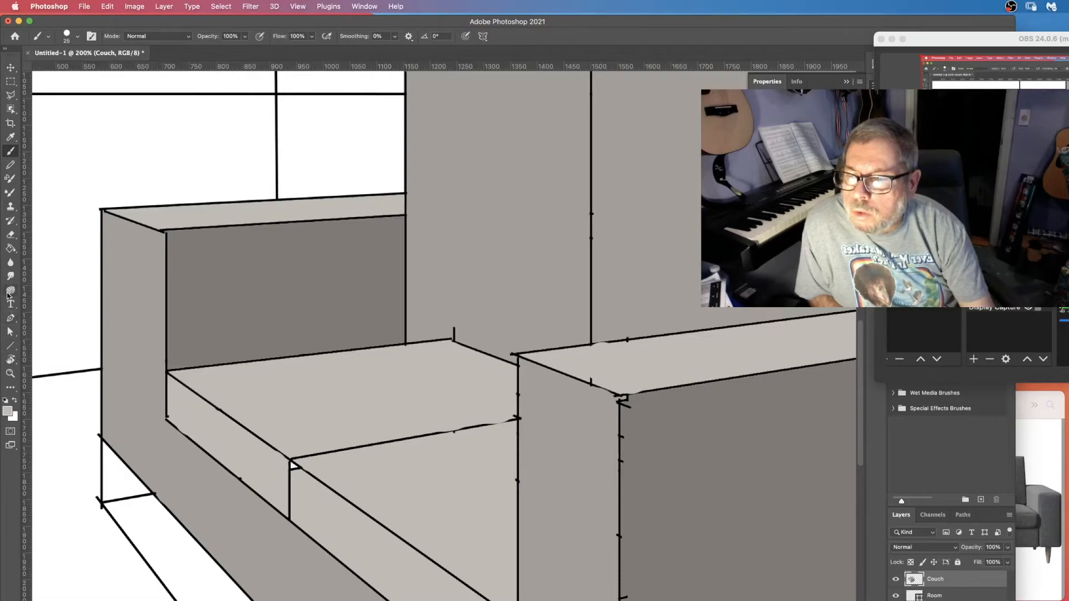
click(8, 251)
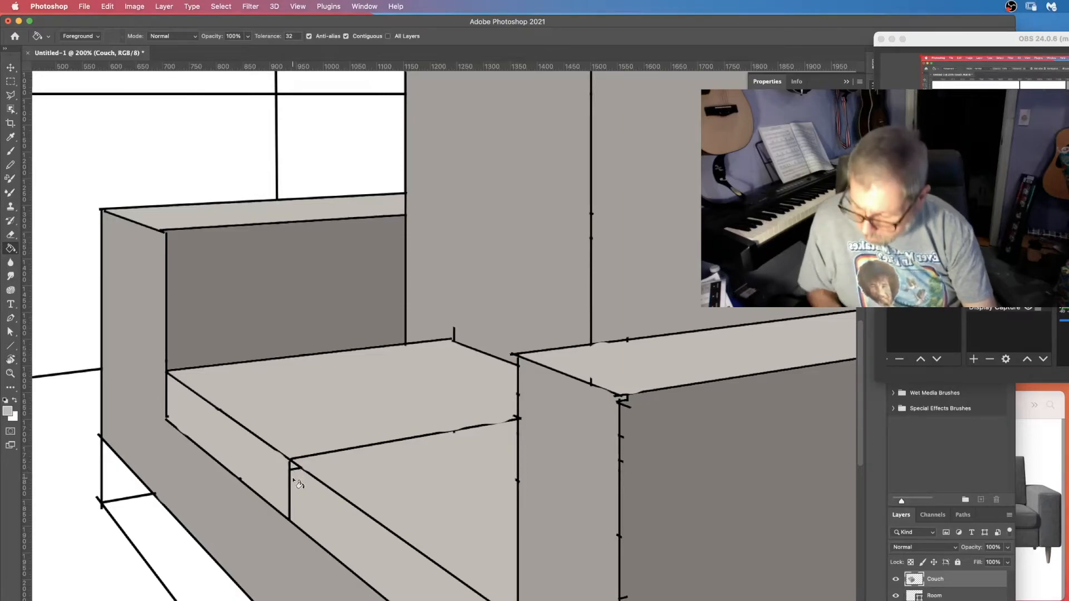
key(b)
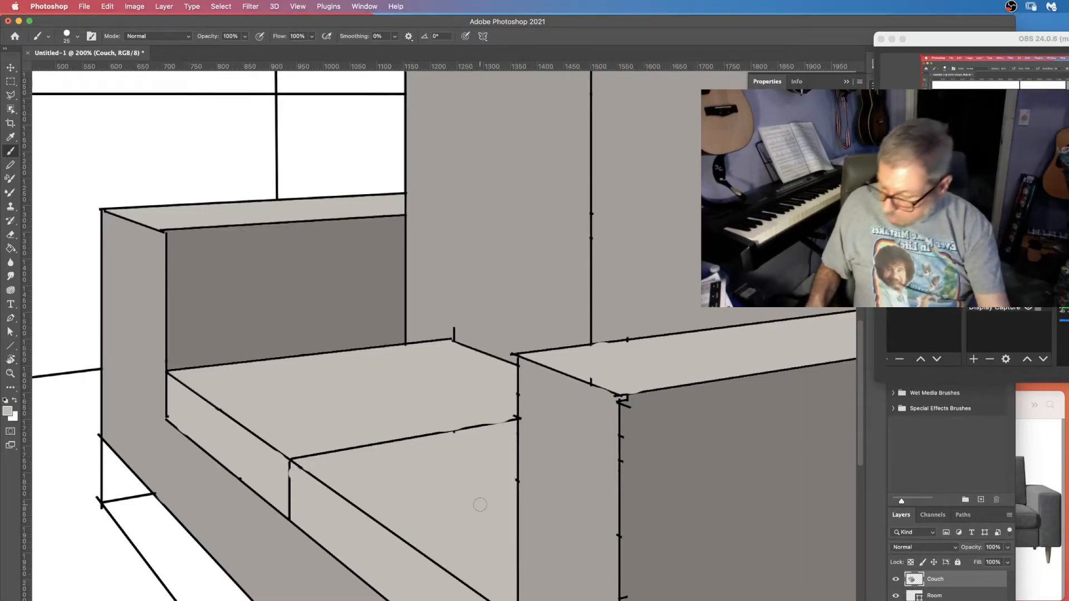
key(super+0)
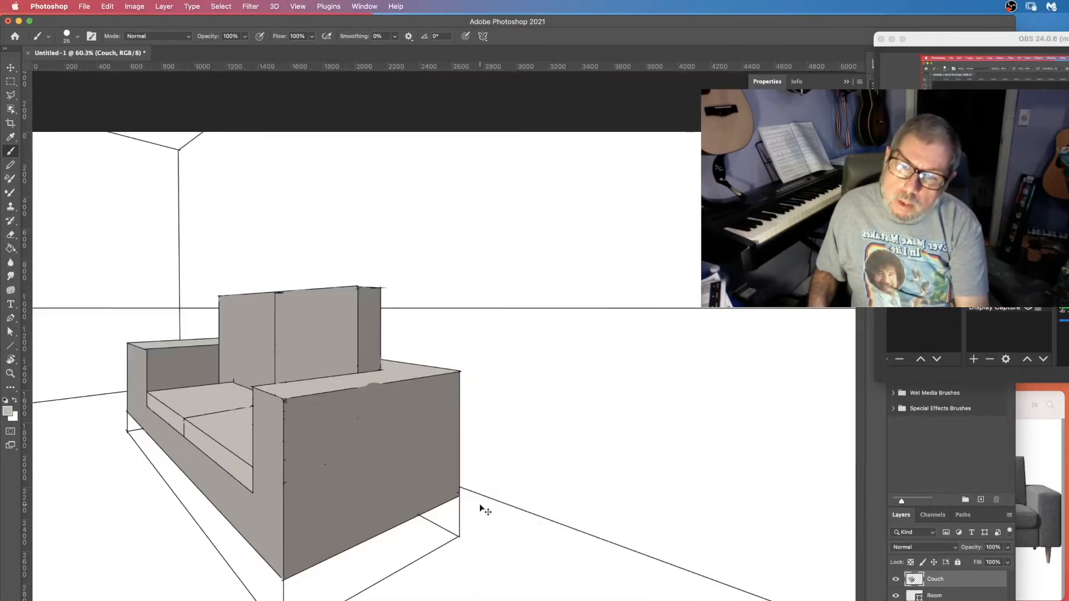
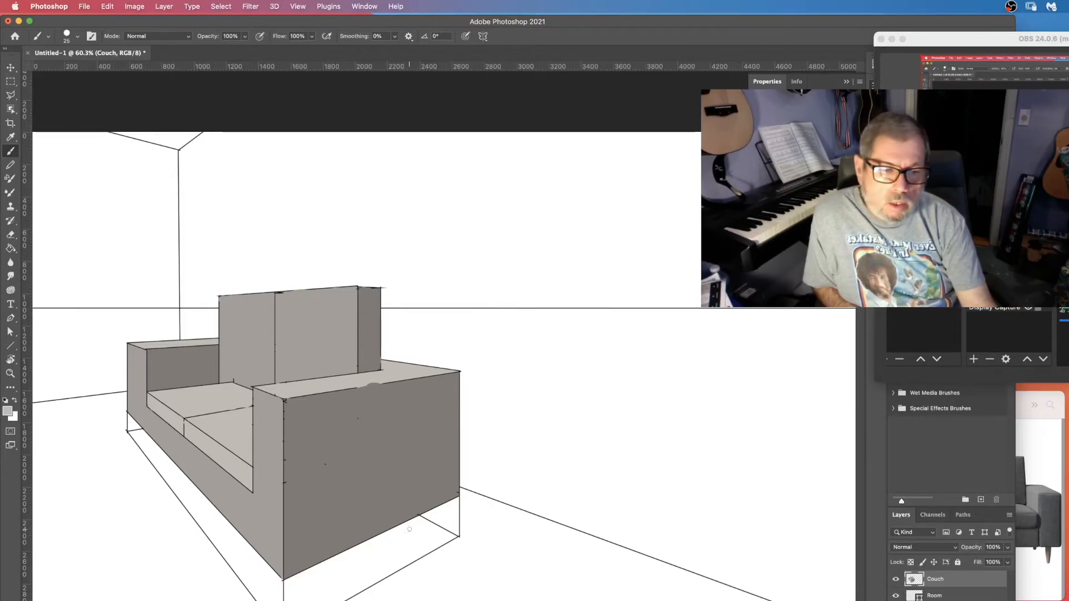
Draw four guide lines from both vanishing points to the corners of the sofa's floor footprint with the Line tool.
key(z)
key(super+minus)
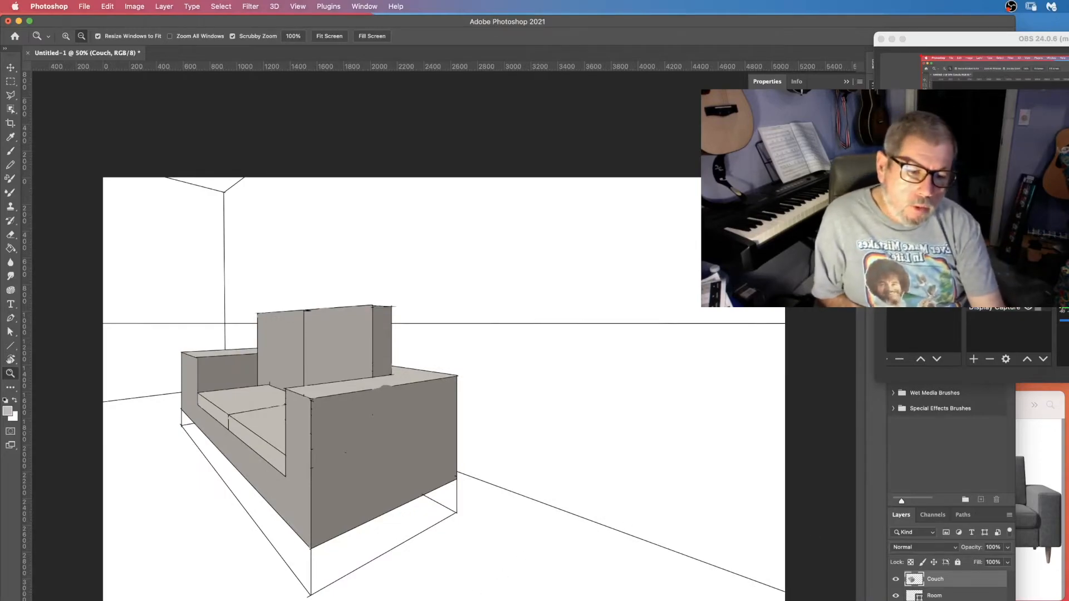
click(1039, 589)
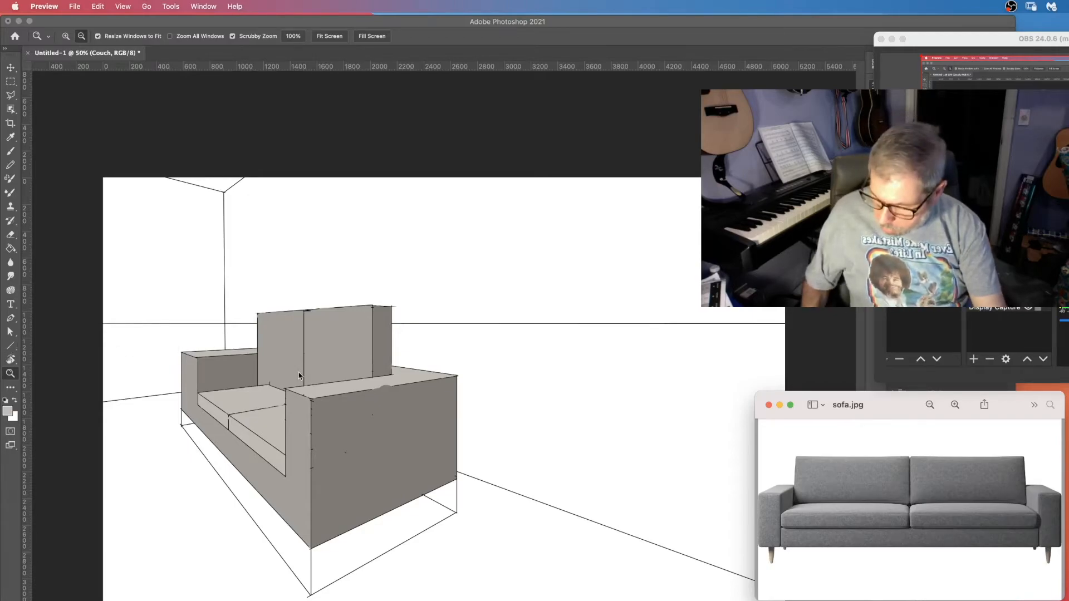
click(10, 346)
drag(103, 324, 312, 588)
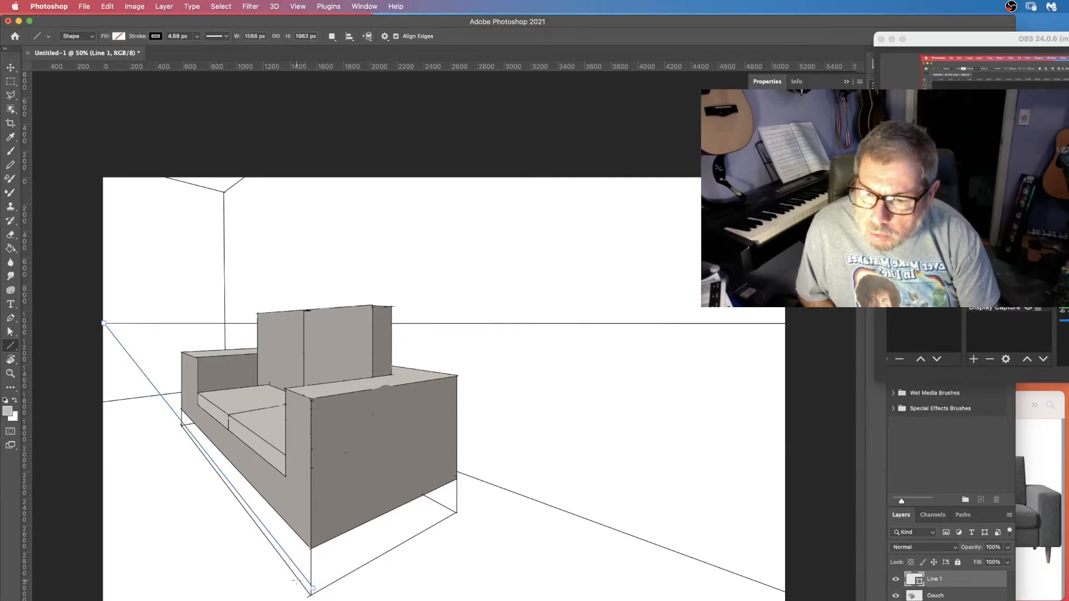
drag(785, 325, 305, 579)
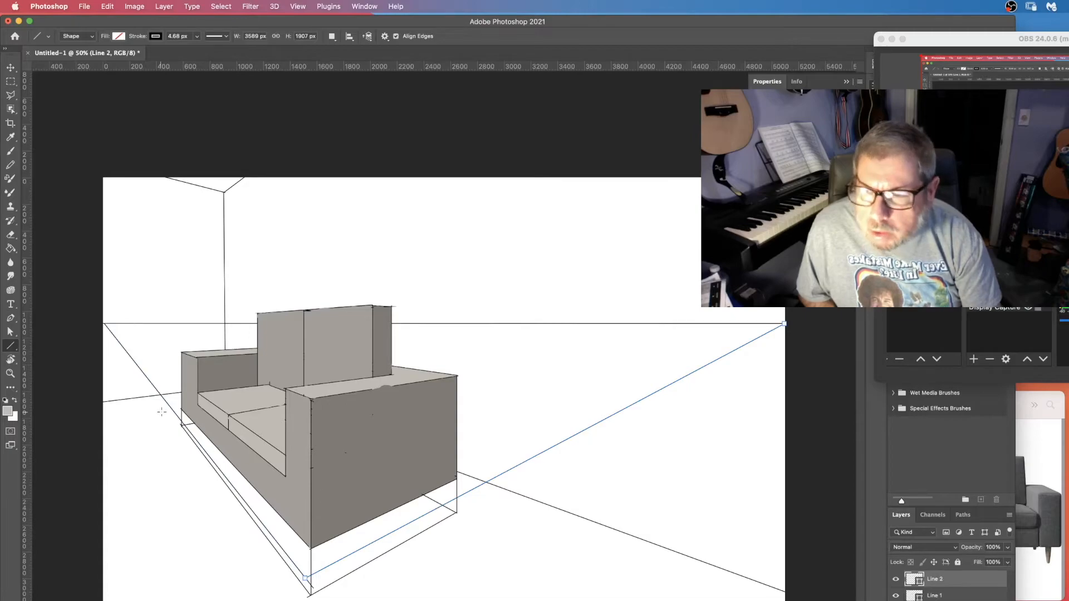
drag(104, 324, 436, 509)
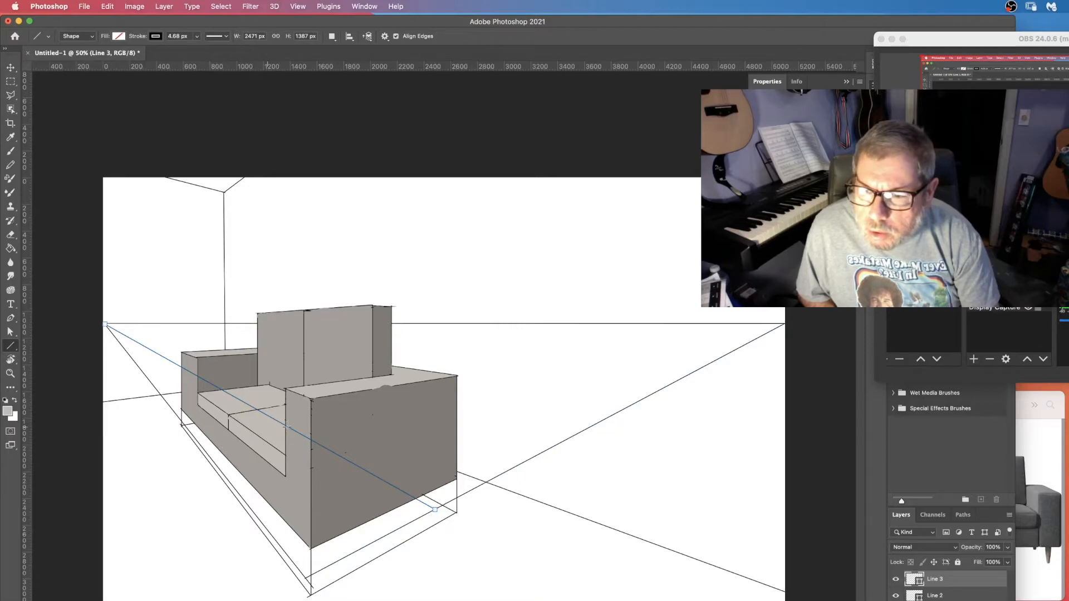
drag(783, 324, 183, 425)
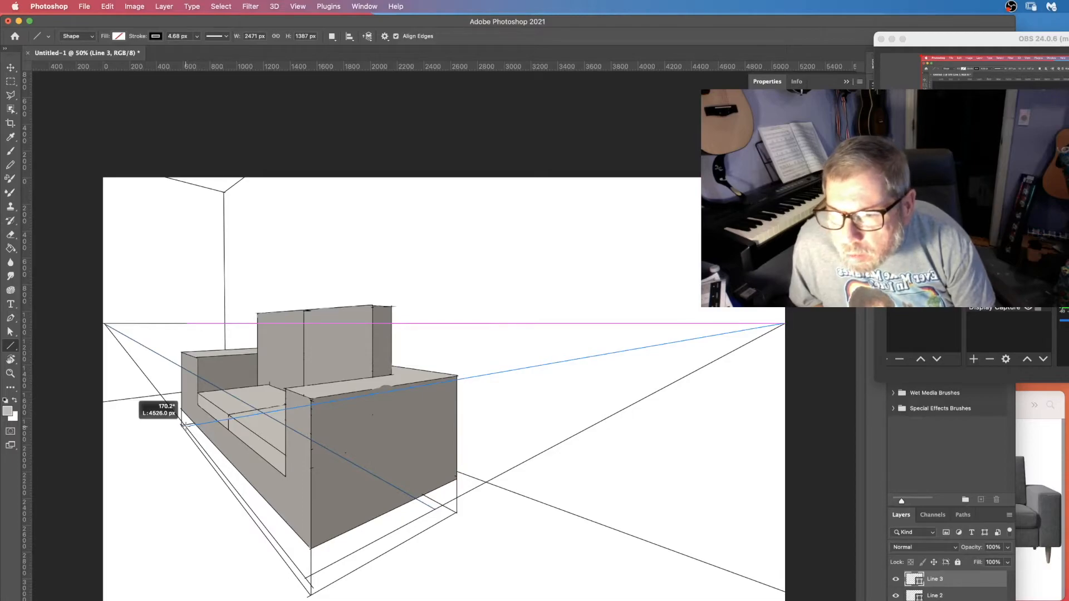
drag(183, 425, 184, 425)
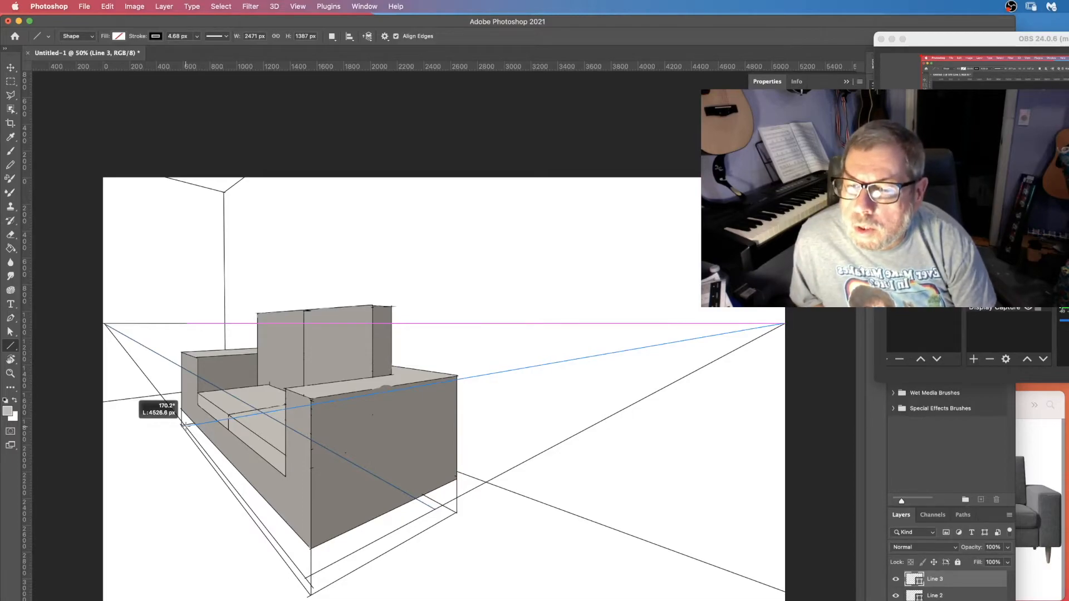
drag(184, 425, 184, 425)
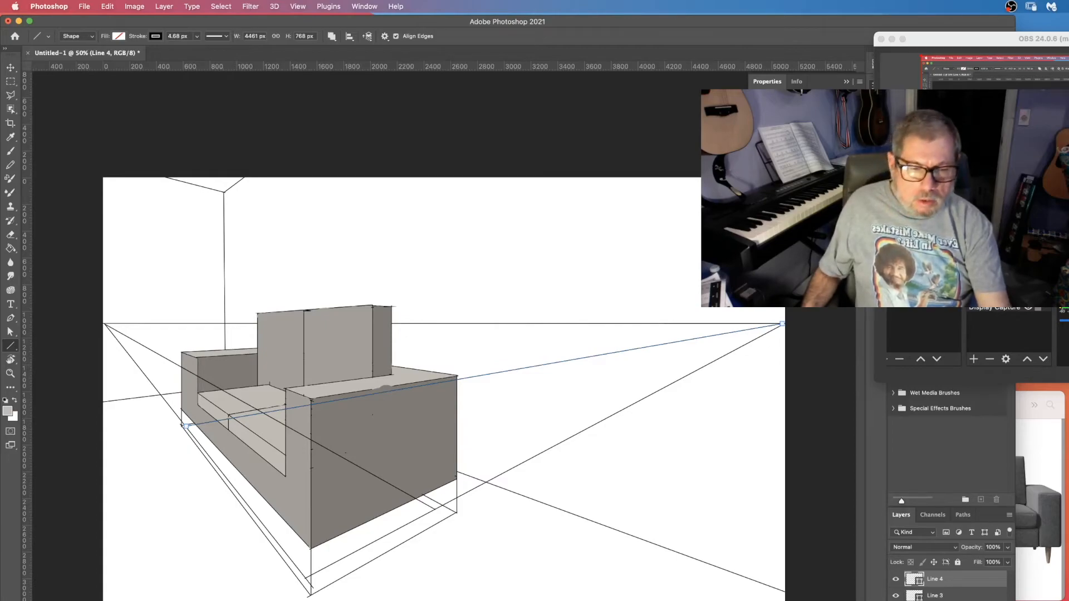
Merge the four line layers into a single shape layer and rename it Guides.
shift+click(941, 599)
right_click(959, 596)
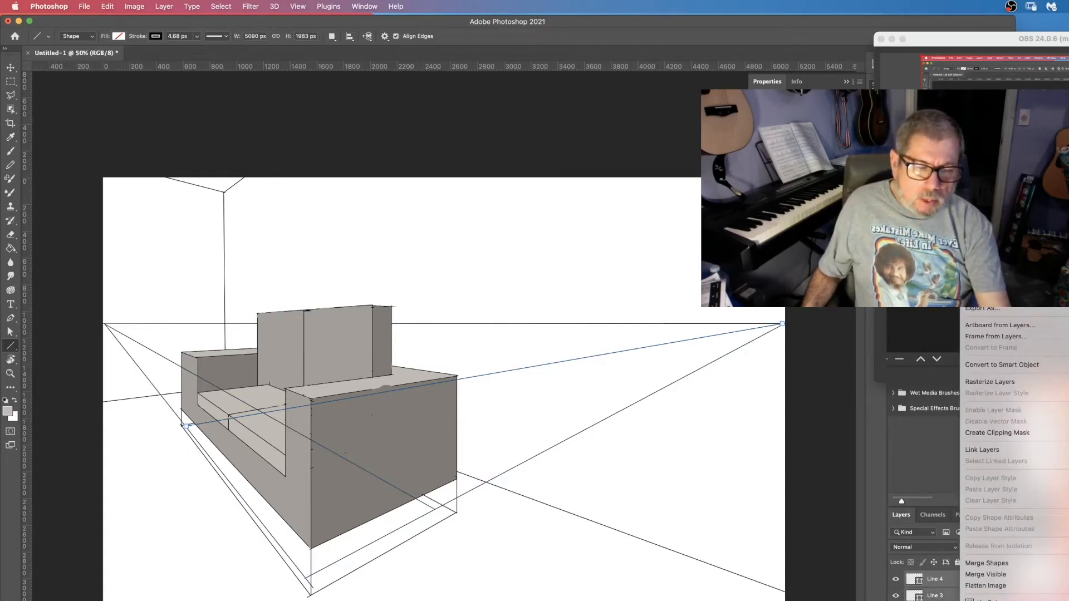
click(982, 564)
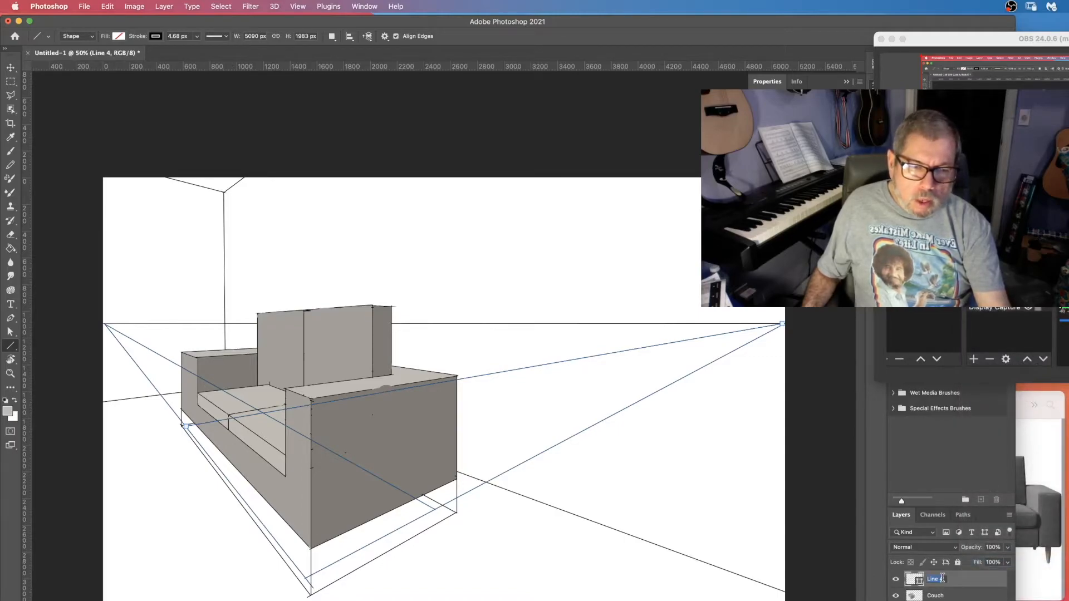
text(Guides)
key(Return)
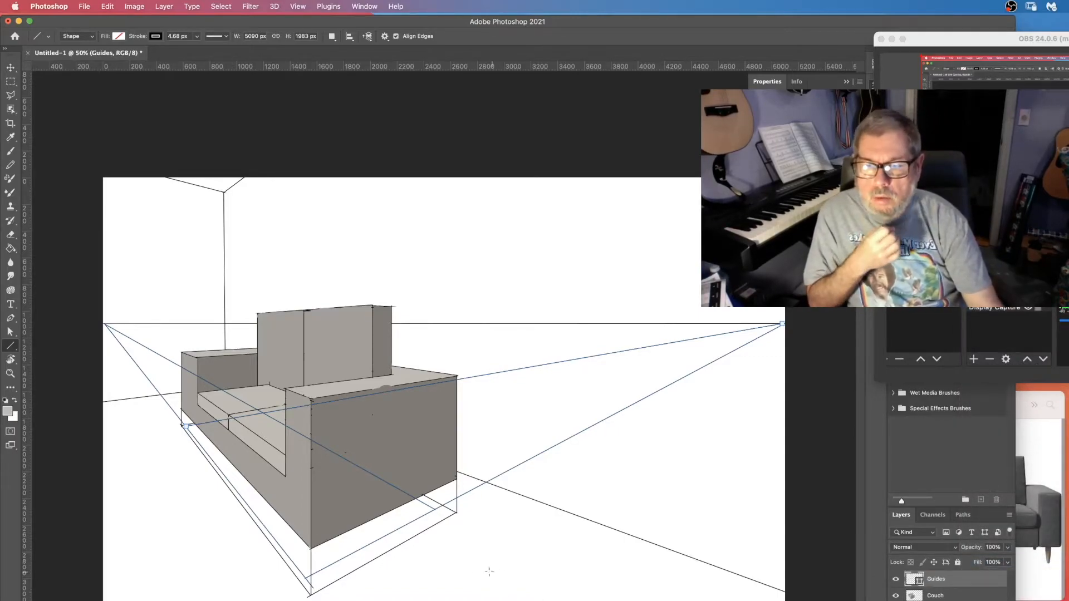
Add a new layer above the room and couch layers and name it Legs.
click(1052, 582)
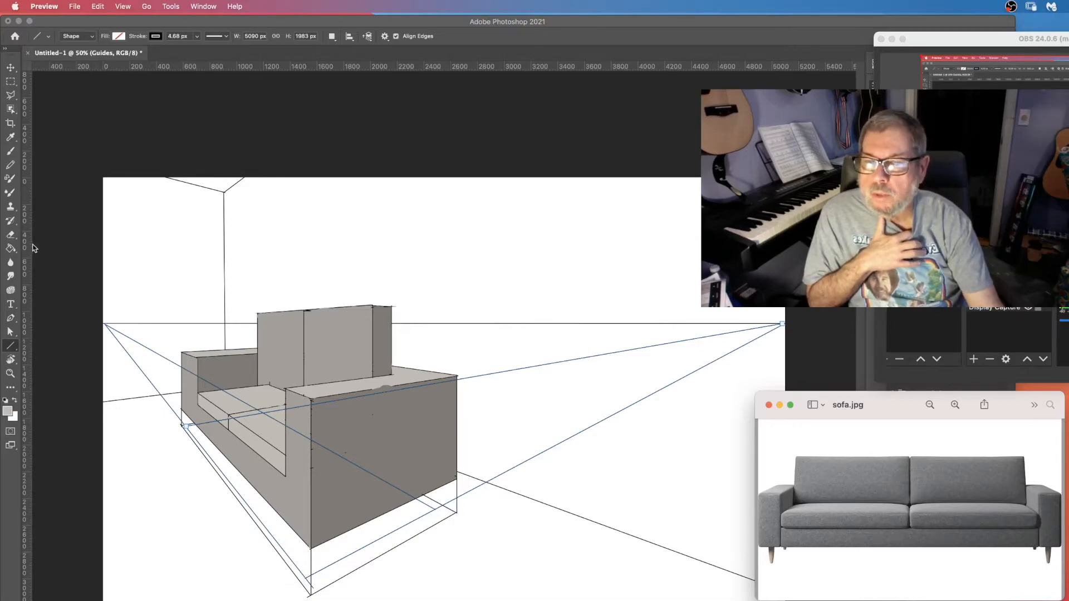
click(941, 600)
click(941, 600)
click(941, 597)
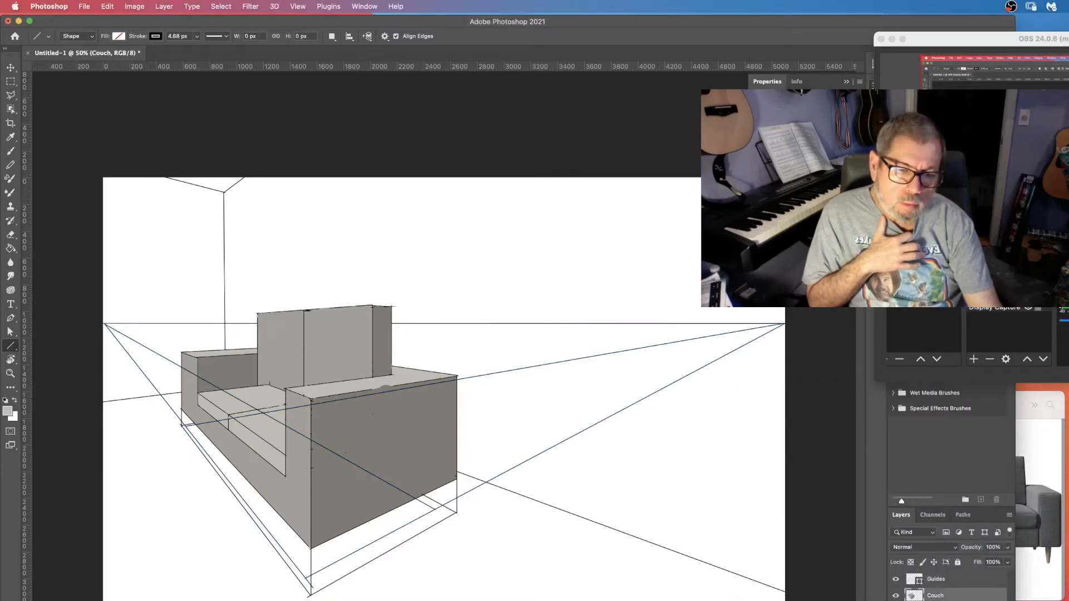
click(941, 600)
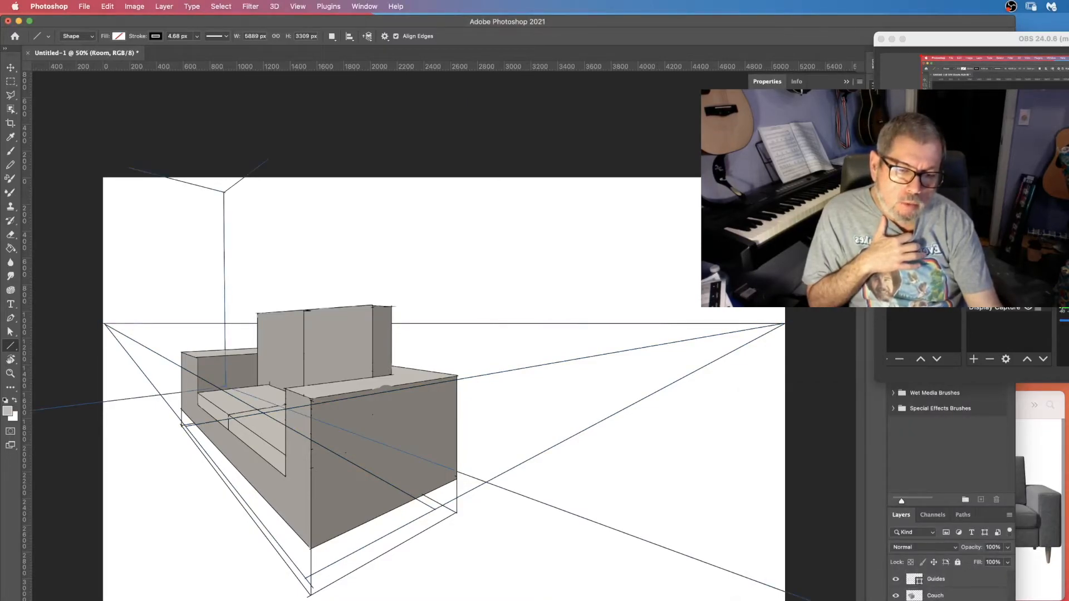
click(981, 600)
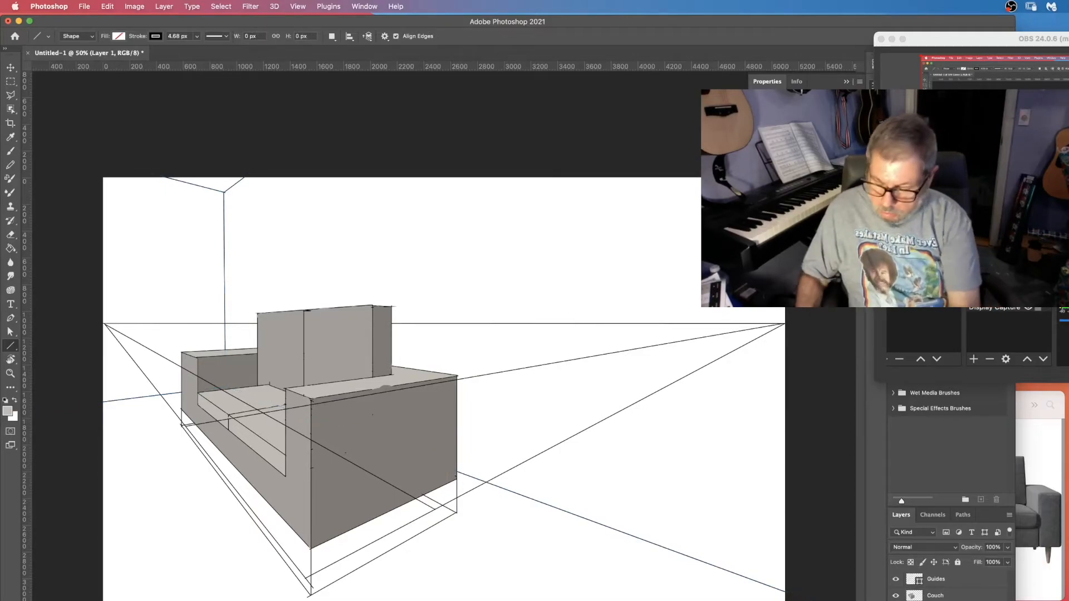
text(Legs)
key(Return)
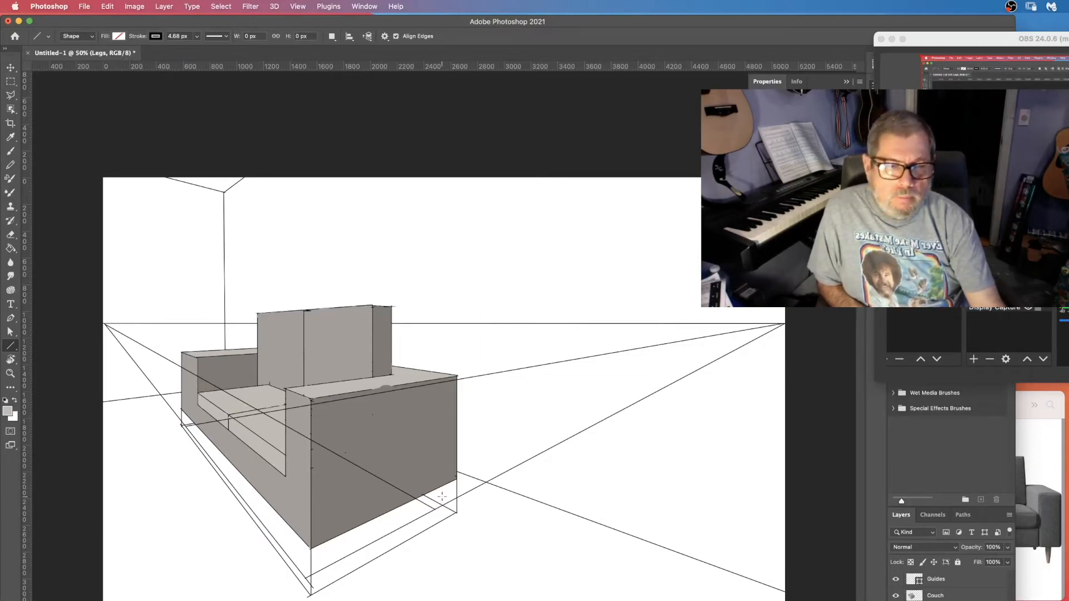
Add three vertical ruler guides through the sofa's bottom corners where the legs will stand.
click(1056, 572)
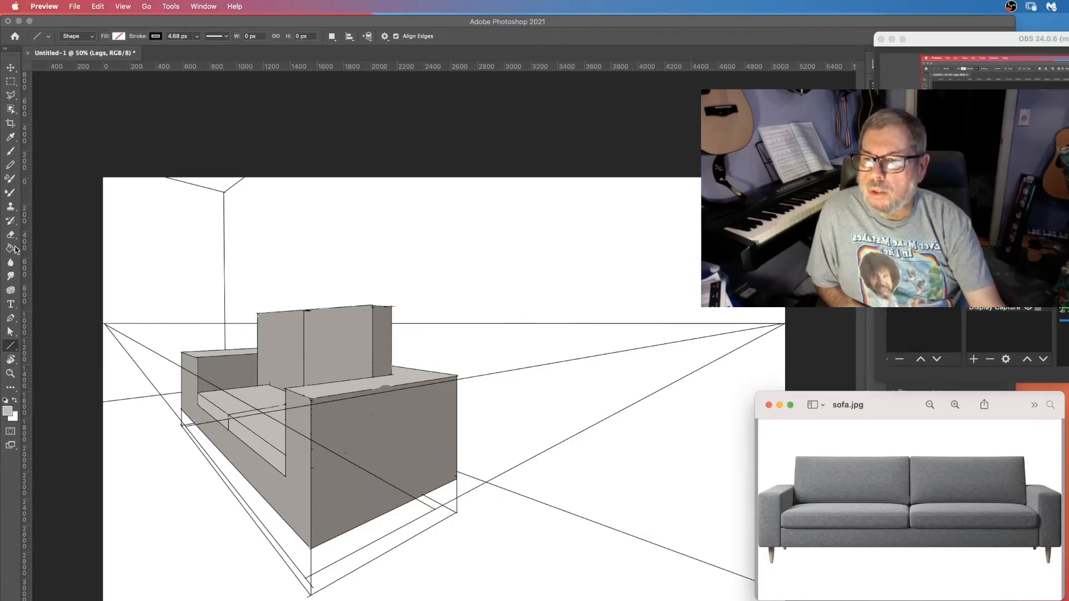
click(455, 560)
key(p)
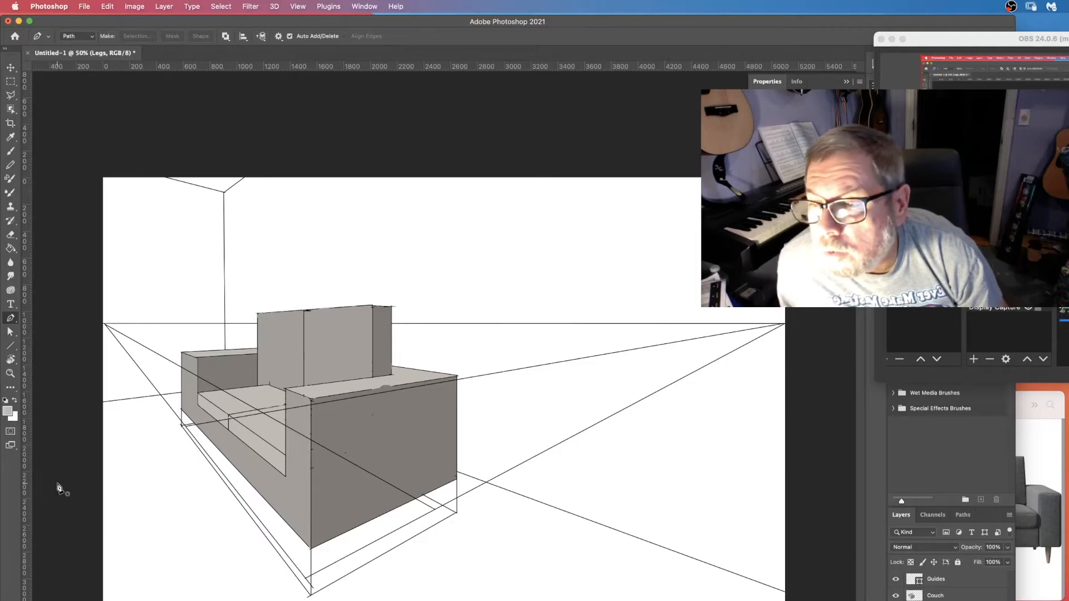
drag(29, 492, 305, 599)
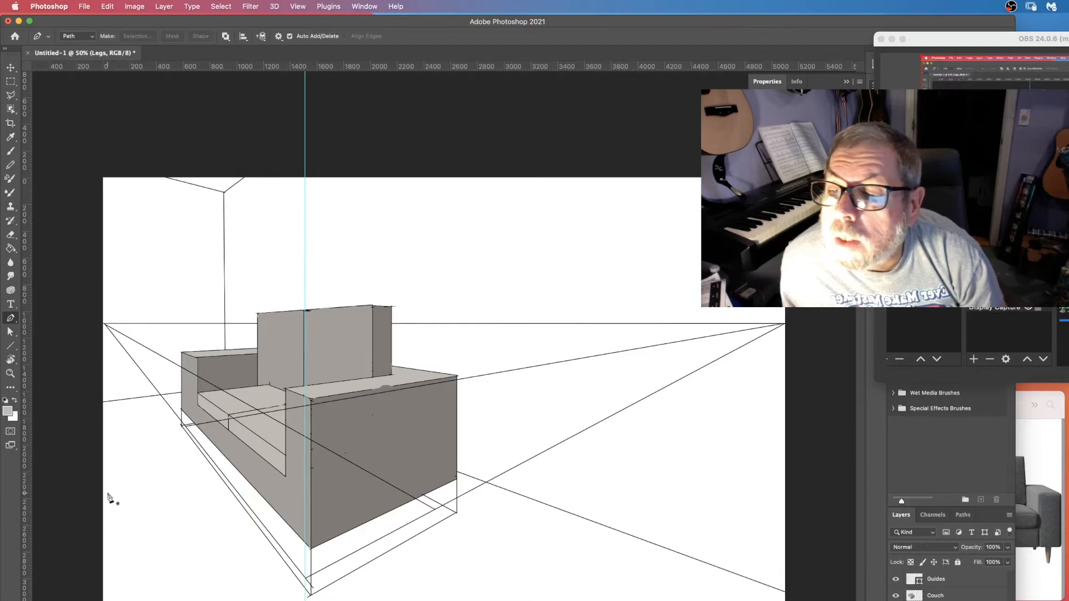
drag(27, 507, 434, 569)
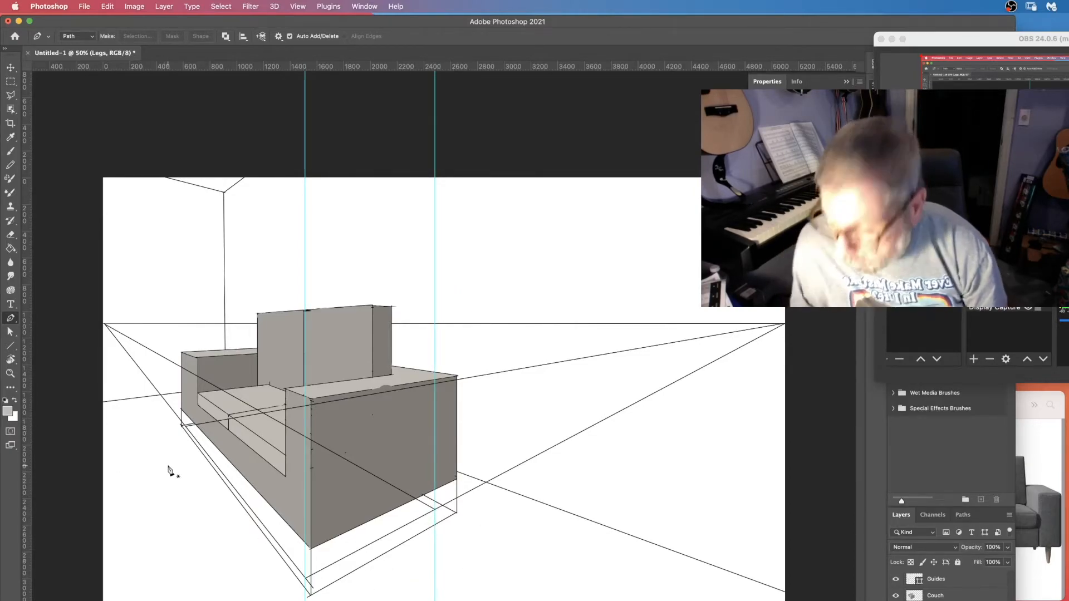
key(z)
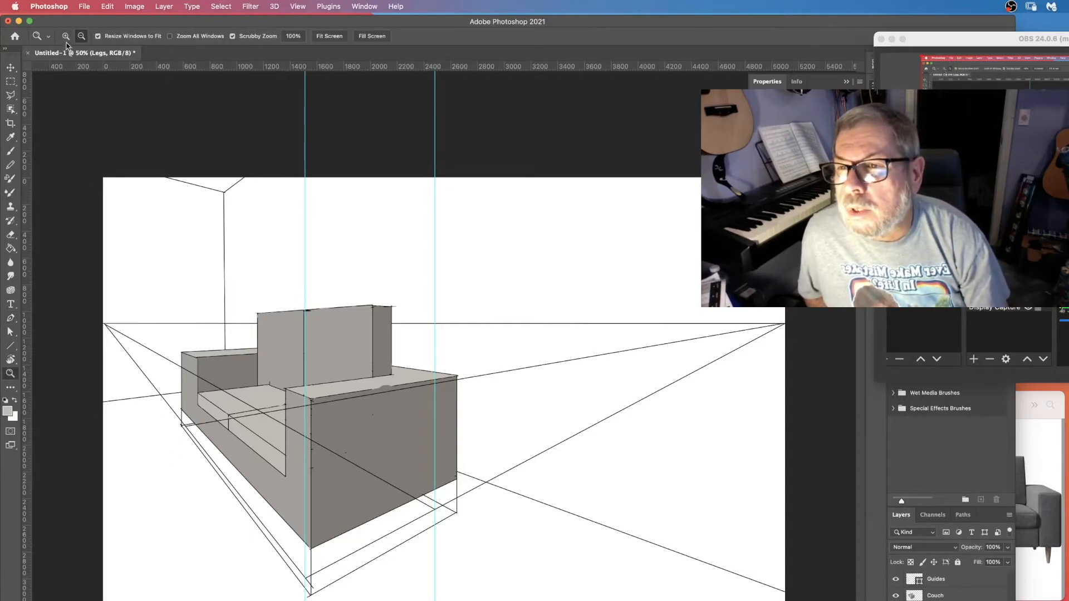
click(177, 472)
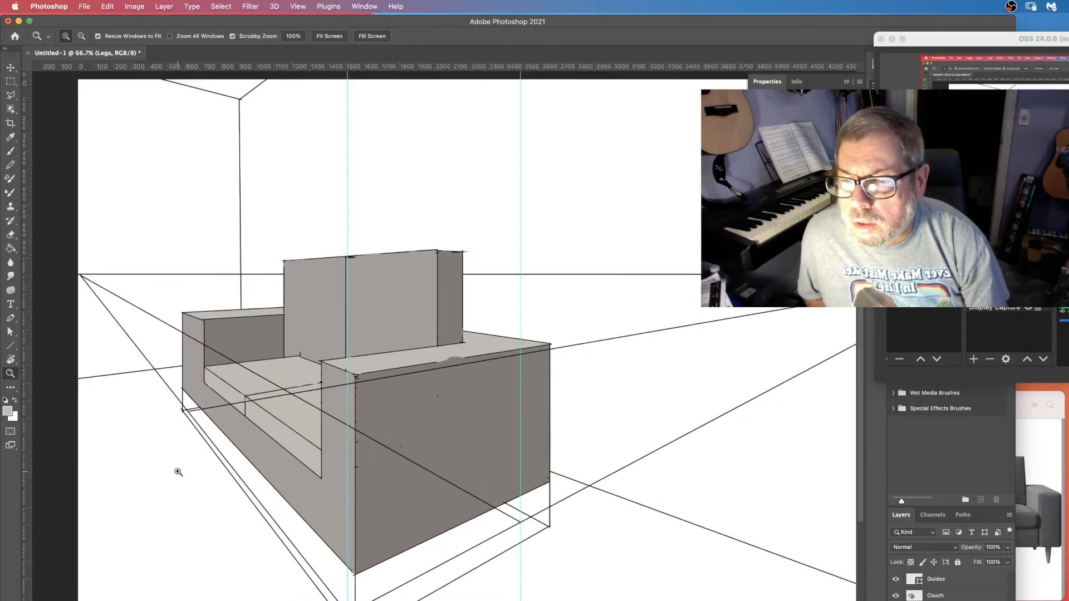
click(179, 470)
click(188, 421)
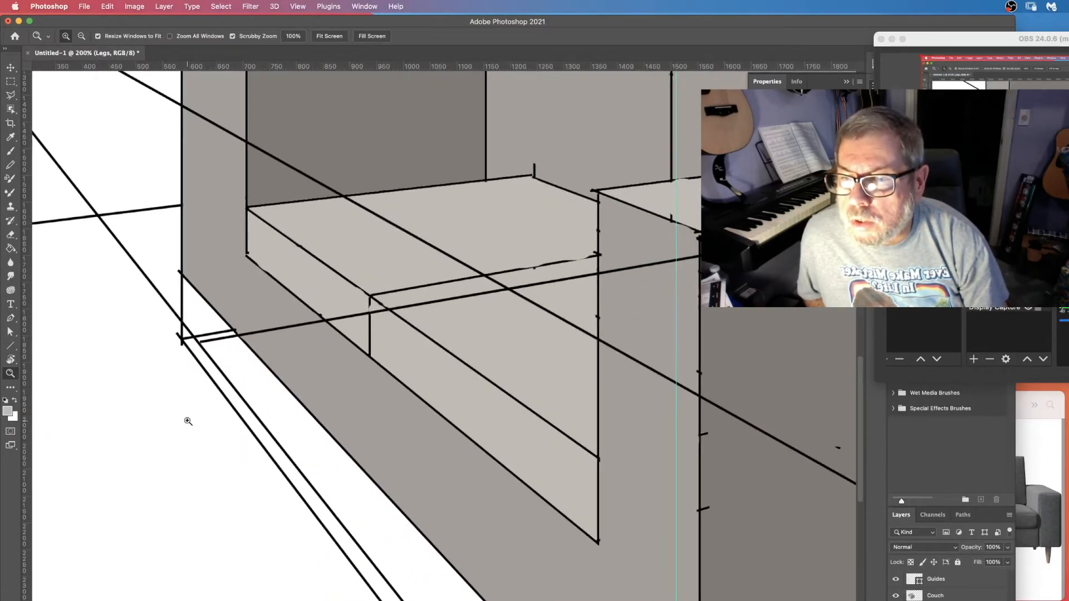
drag(25, 327, 199, 401)
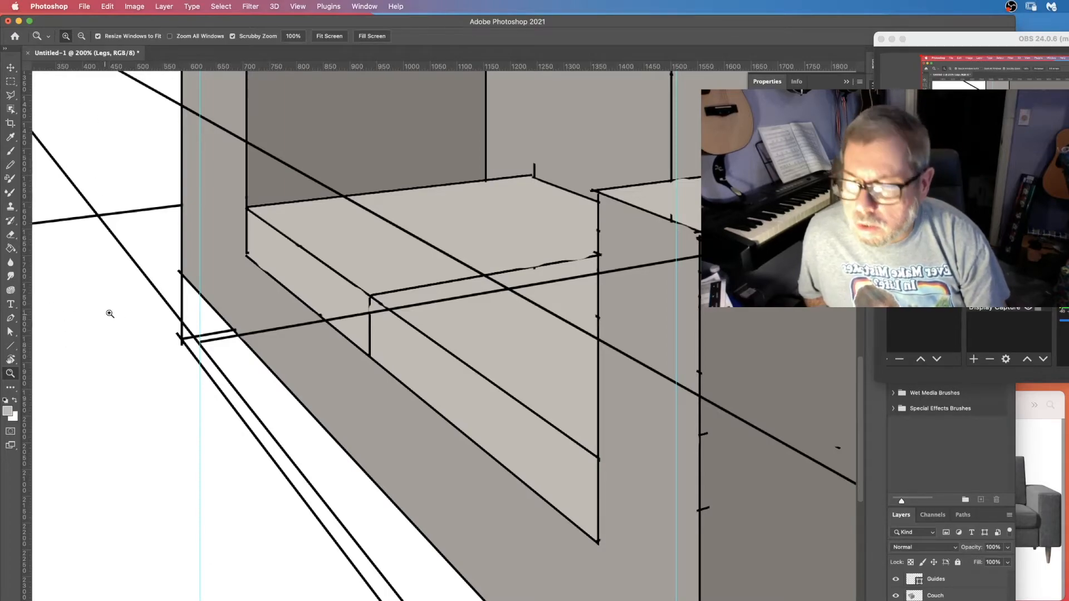
Set the Pen tool to Shape mode with no stroke and a brown fill of #897456.
key(p)
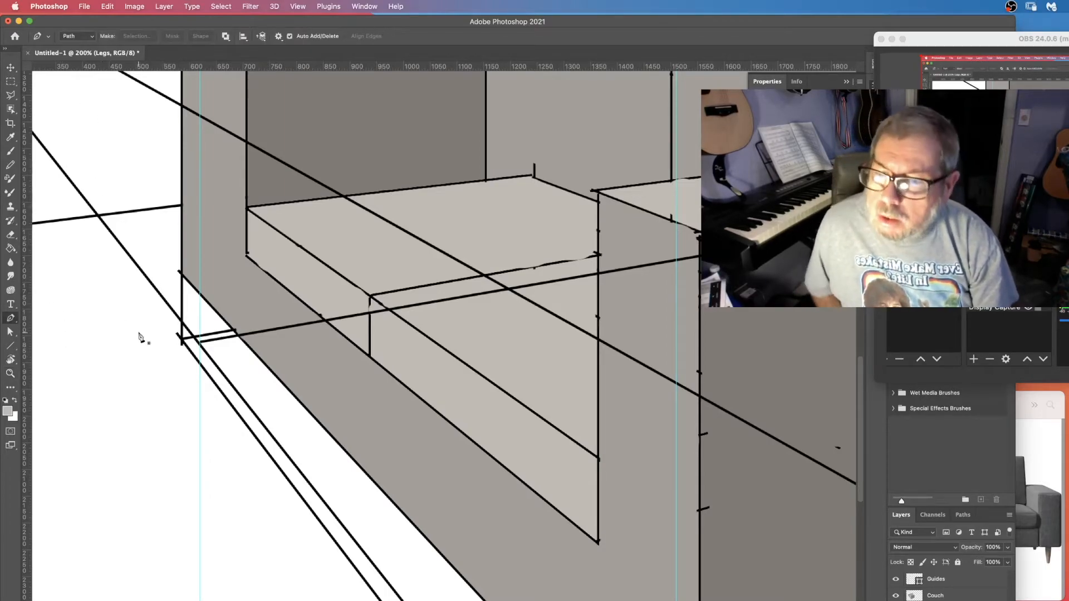
click(89, 36)
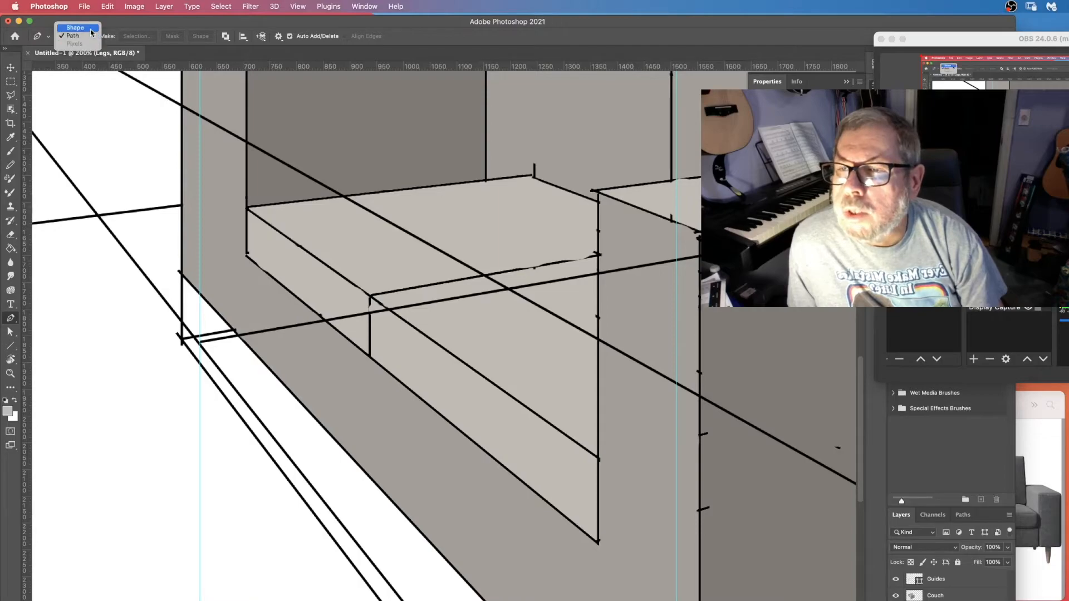
click(91, 30)
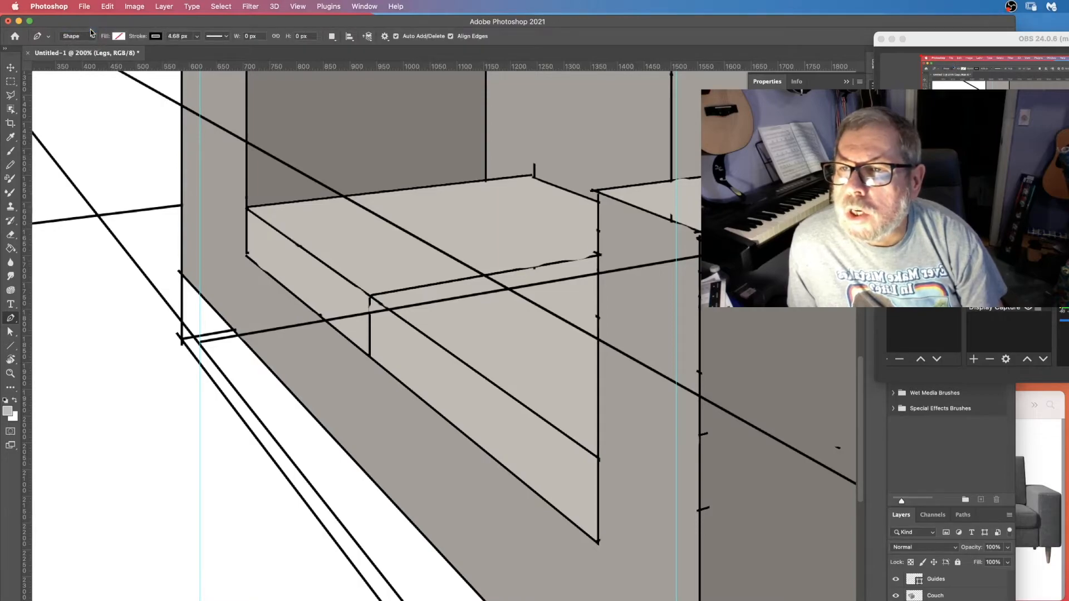
click(156, 37)
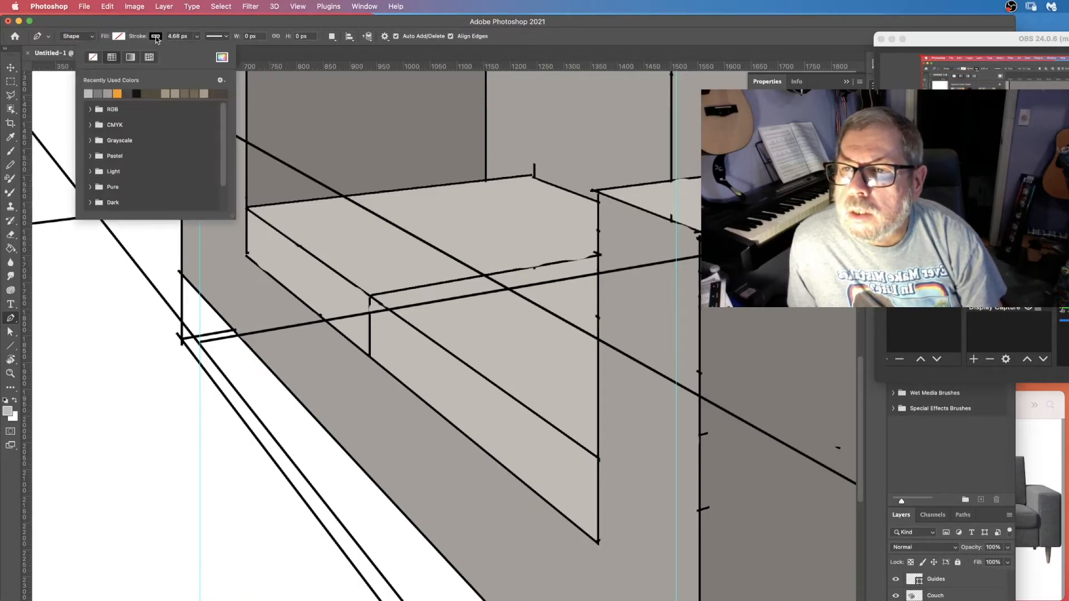
click(93, 58)
click(116, 40)
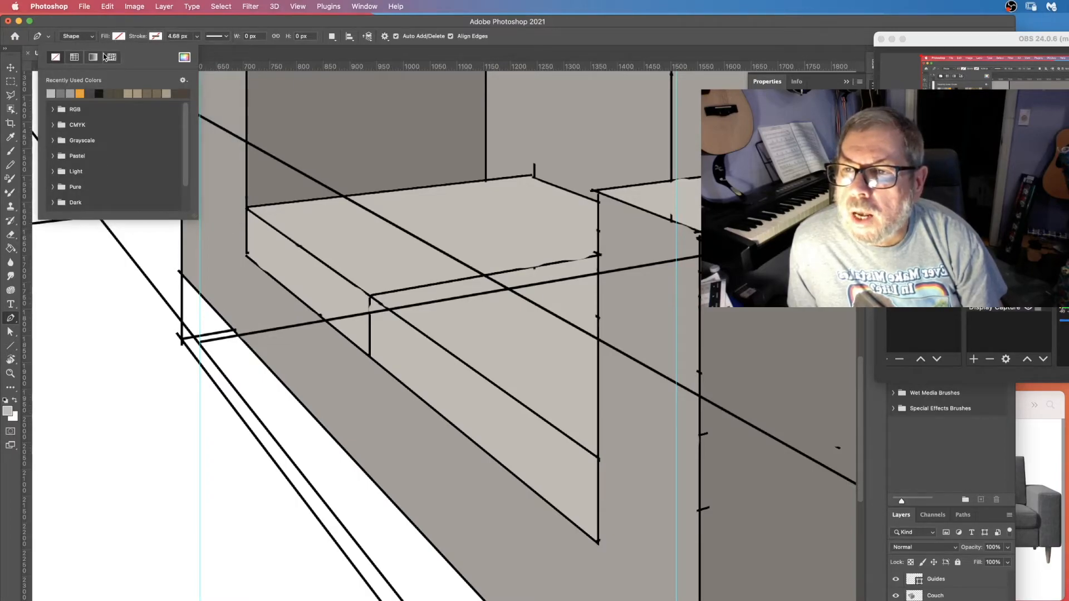
click(149, 93)
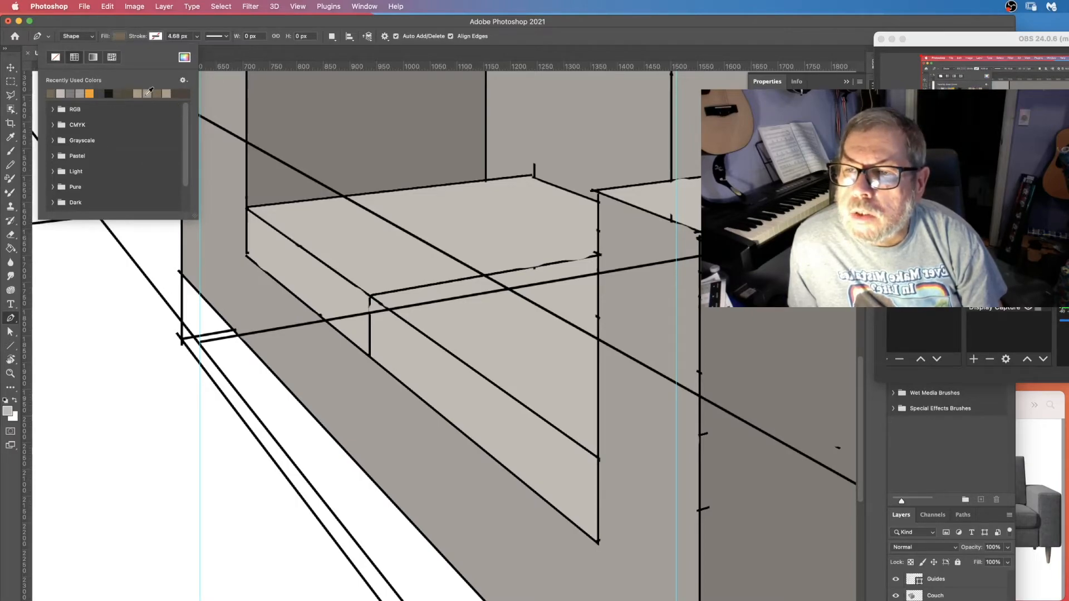
click(184, 57)
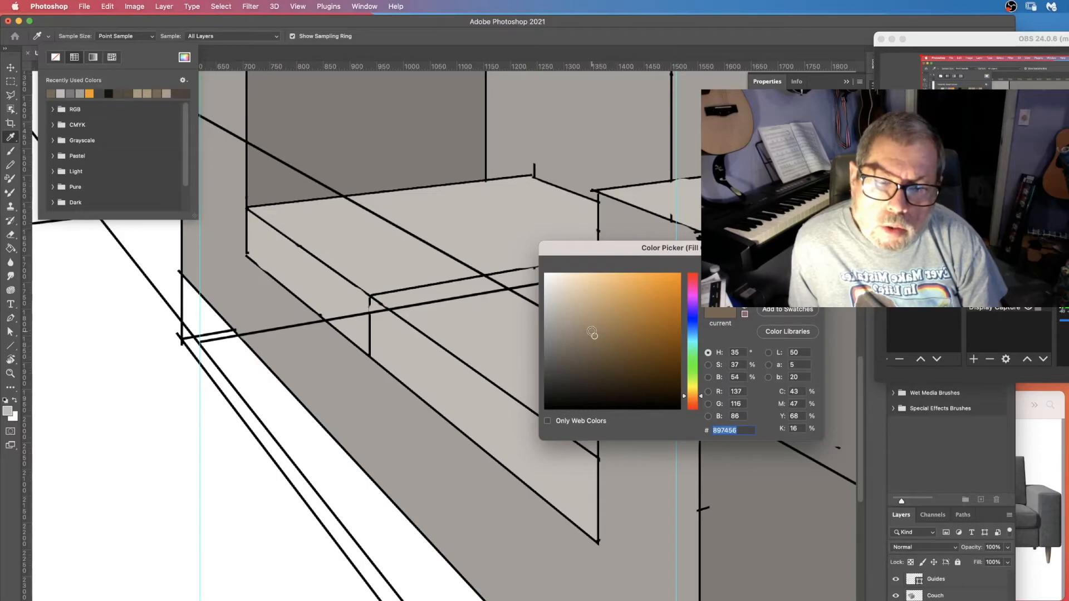
key(Return)
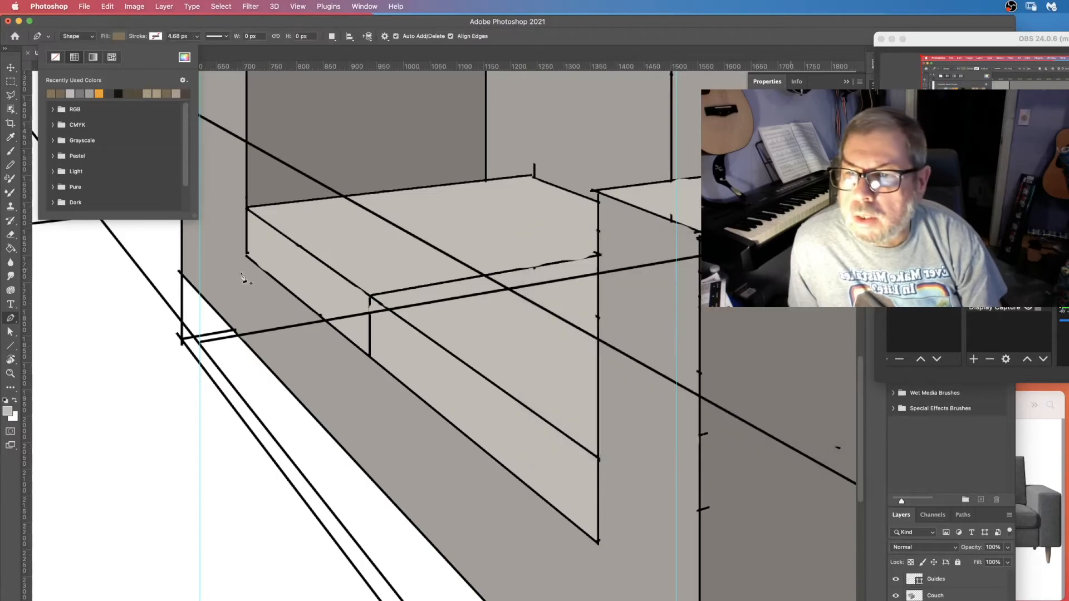
Draw a tapered leg shape with the Pen tool under the sofa's left corner along its guide.
click(194, 281)
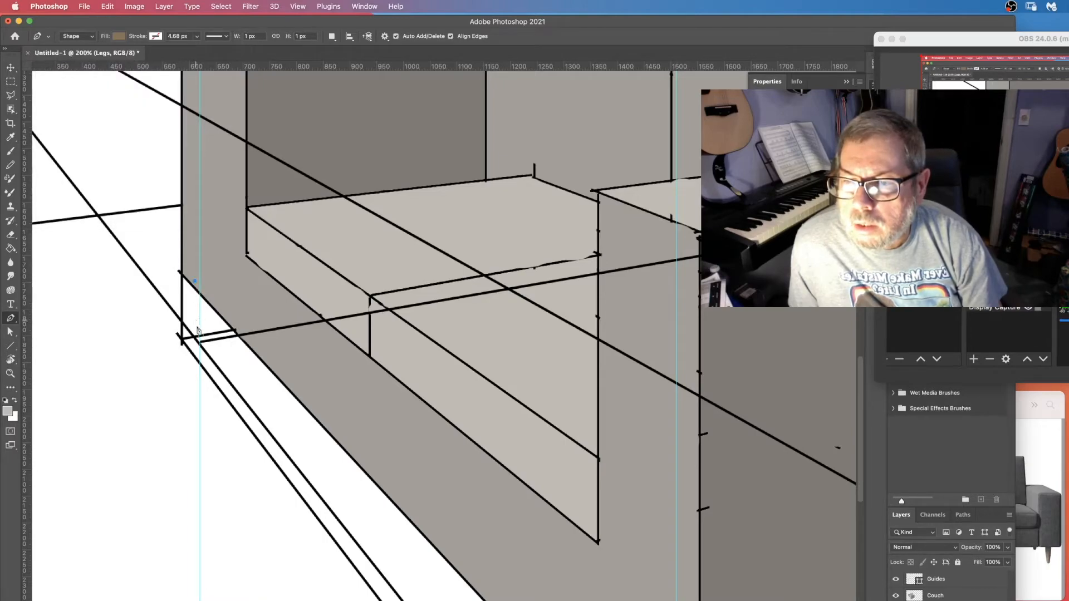
click(202, 346)
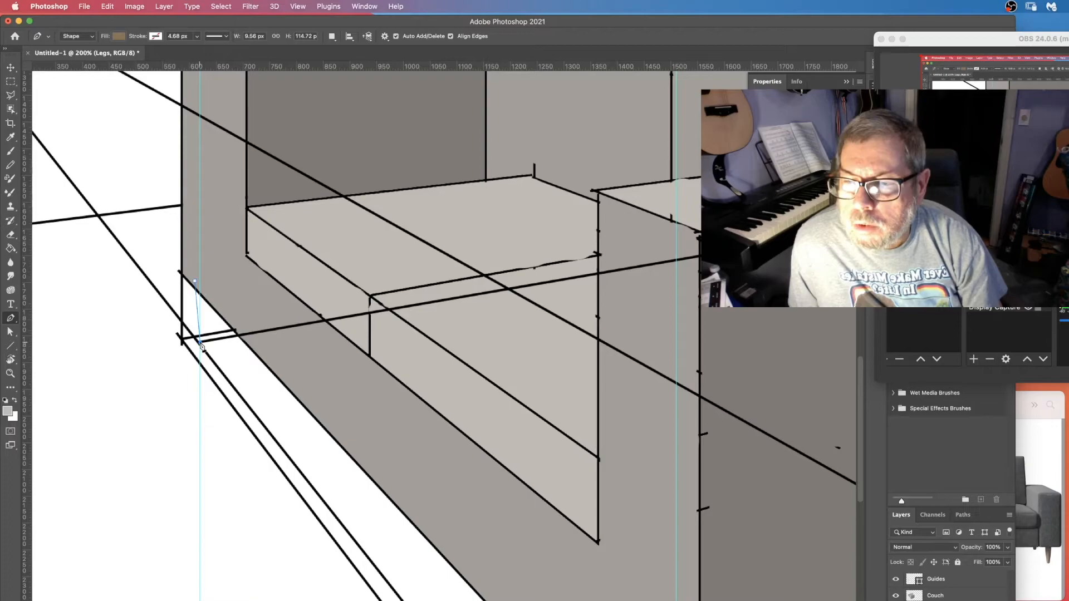
drag(202, 347, 204, 349)
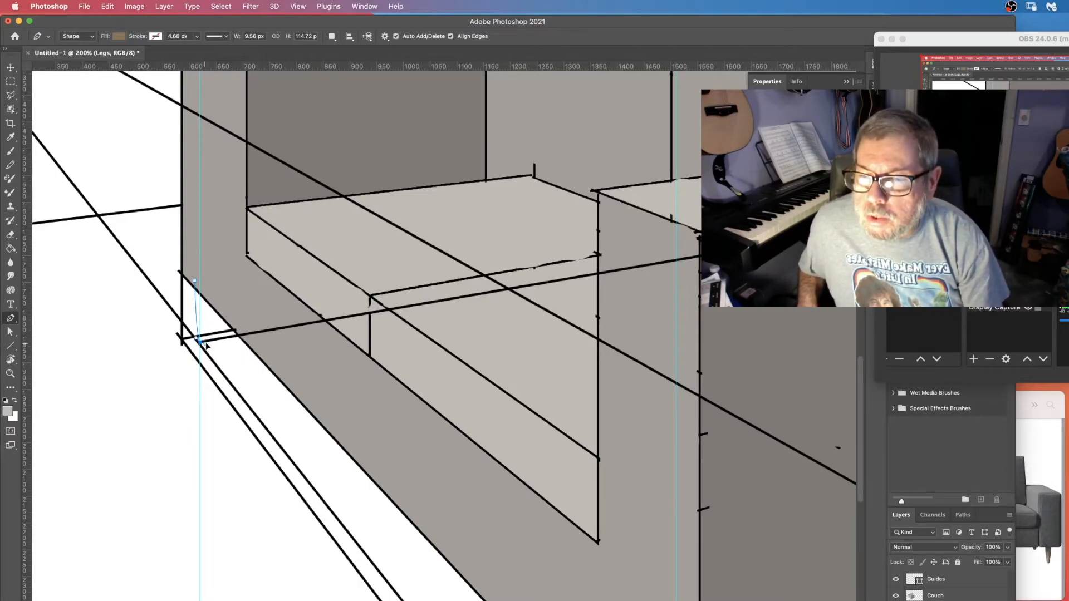
drag(207, 338, 207, 338)
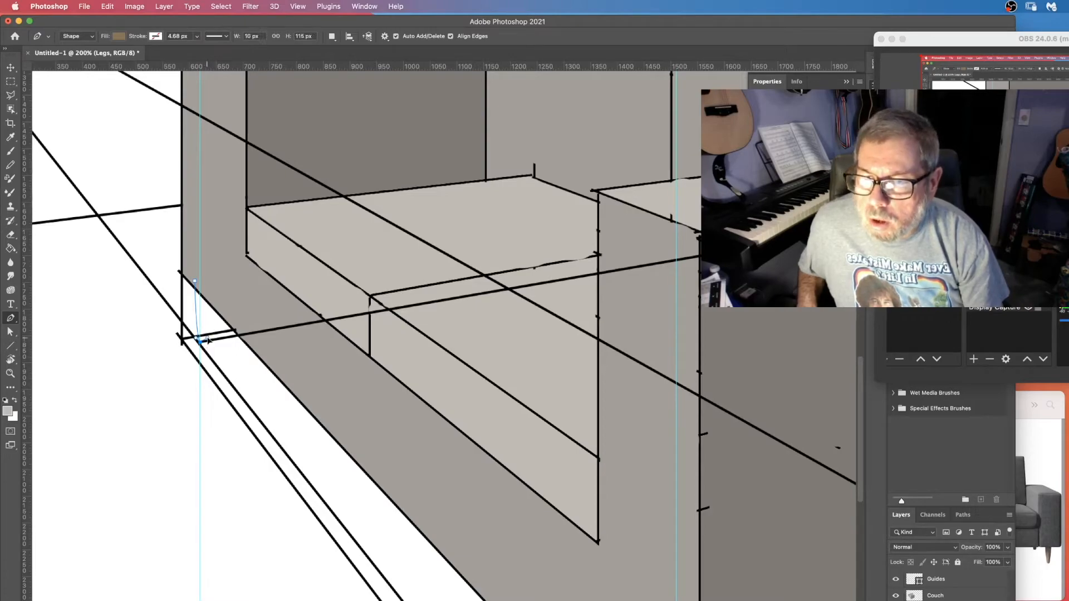
click(205, 290)
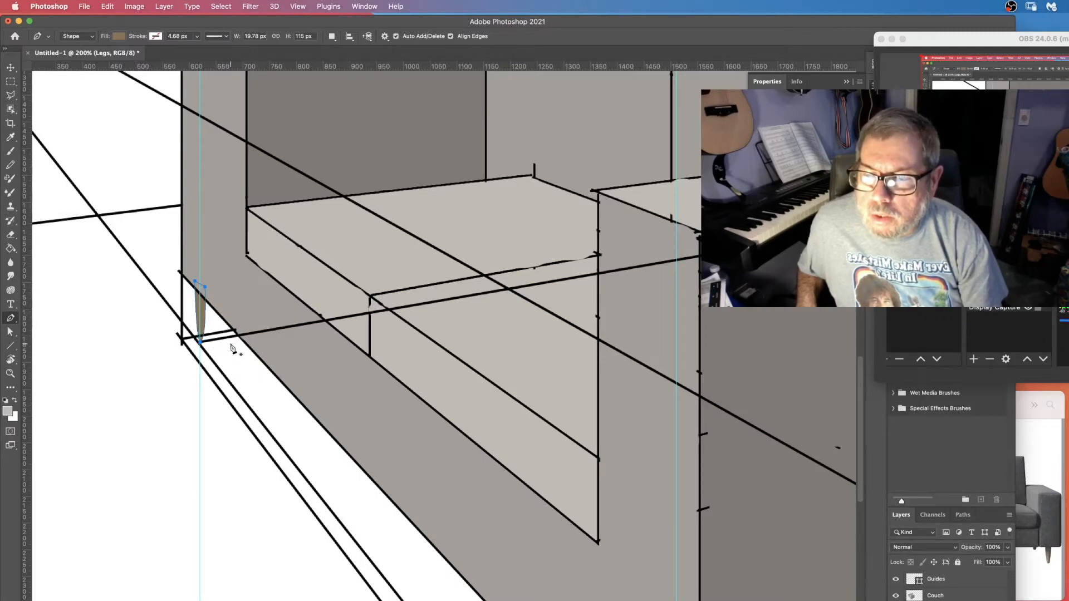
Draw a second tapered leg shape under the sofa's front corner along the middle guide.
drag(860, 473, 860, 569)
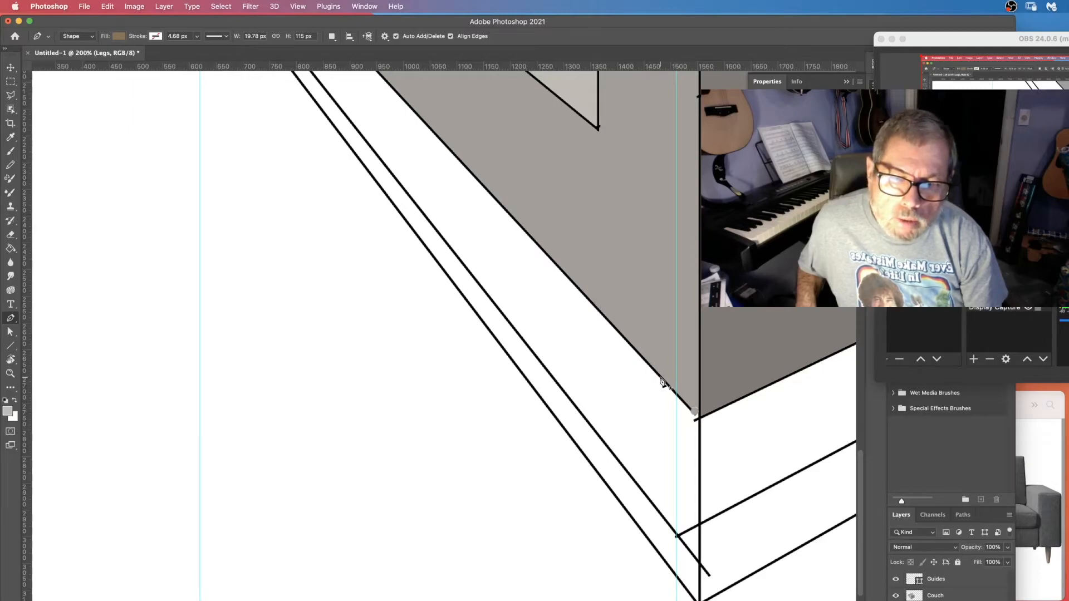
click(662, 353)
drag(677, 535, 686, 550)
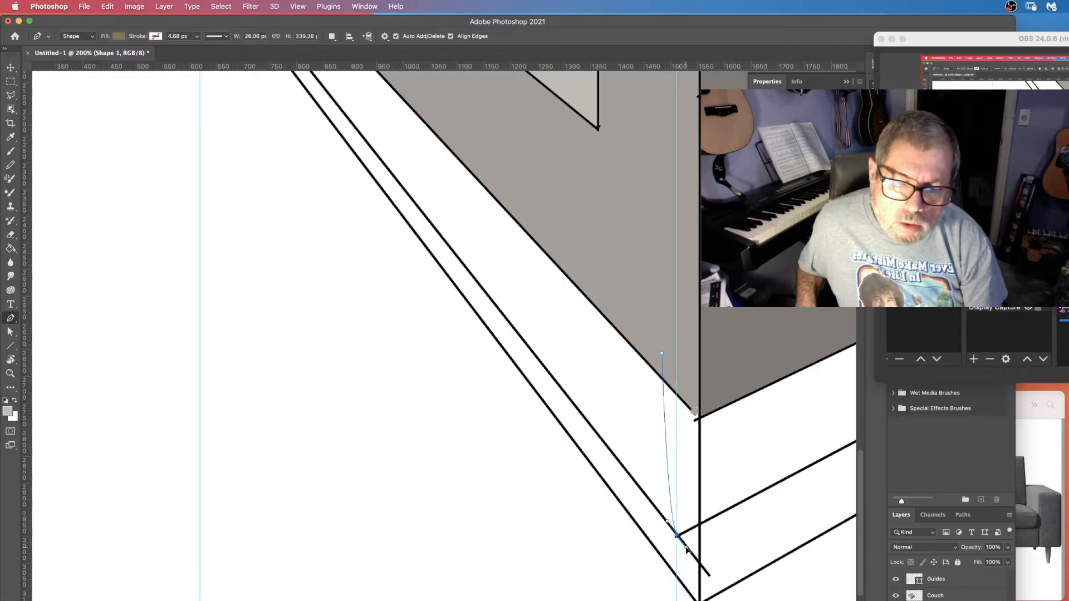
drag(686, 548, 690, 524)
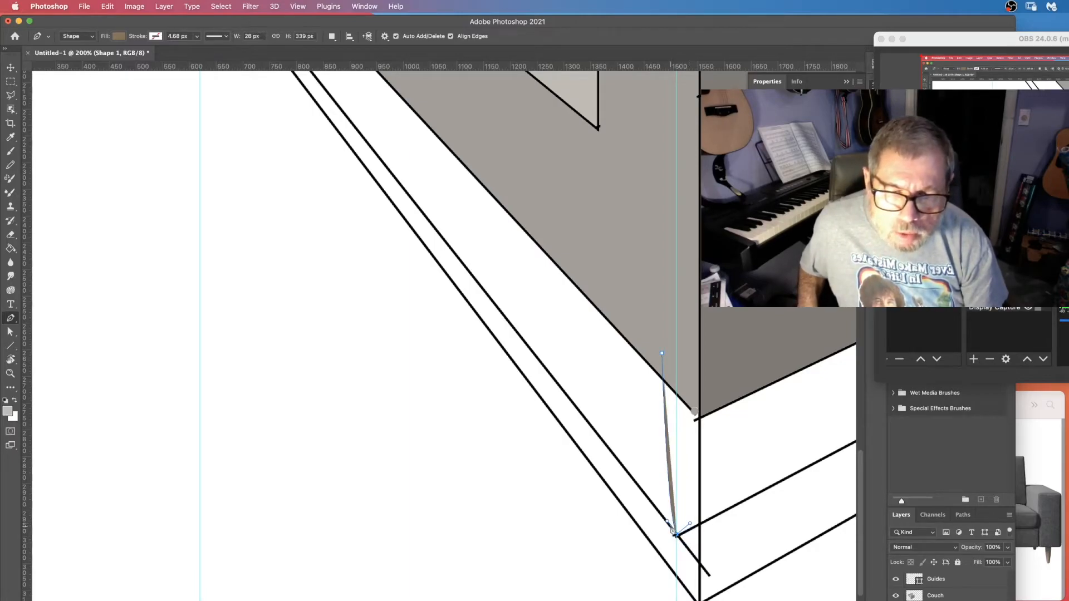
click(691, 360)
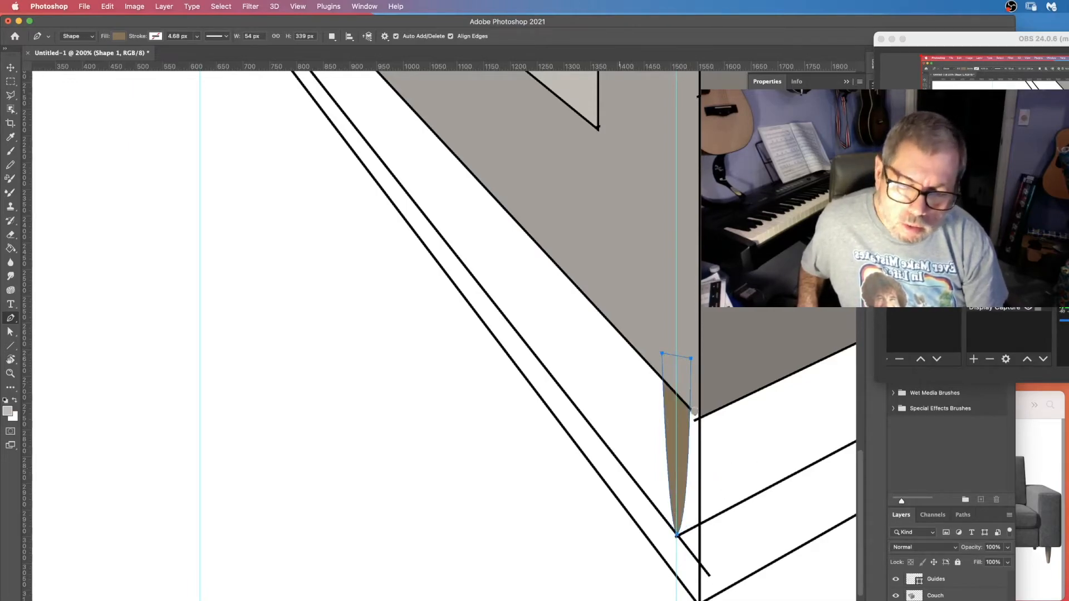
Draw a third tapered leg shape under the sofa's right corner along the right guide.
scroll(444, 334, down, 5)
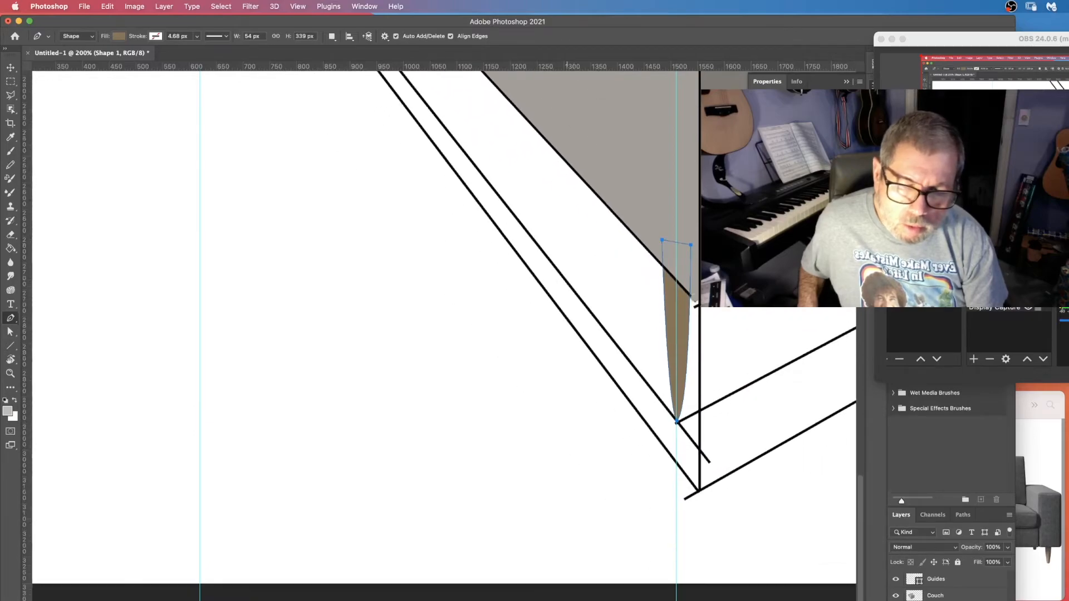
scroll(306, 291, right, 15)
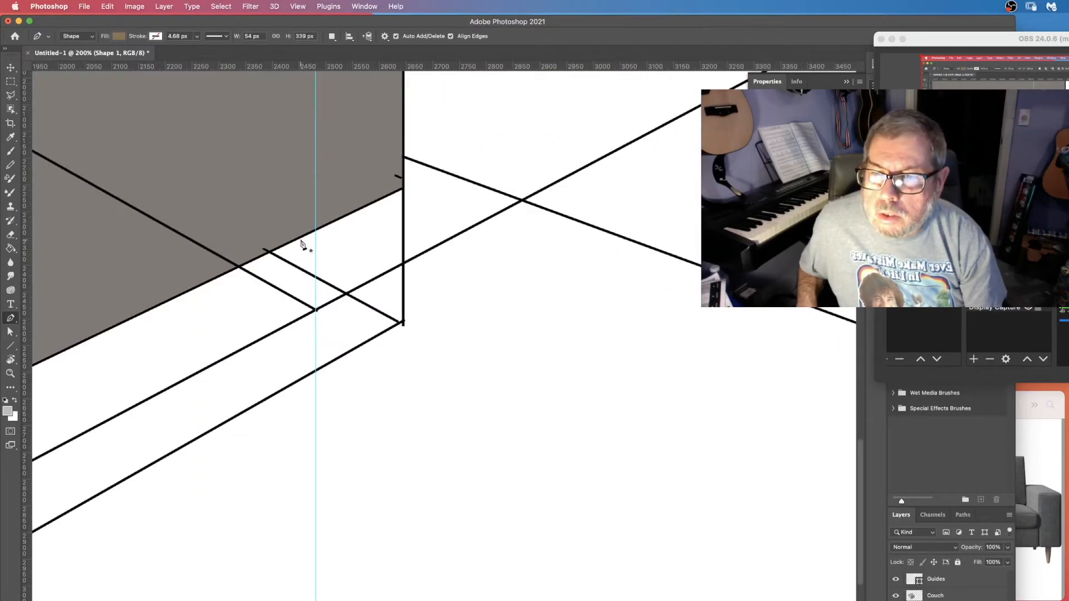
click(294, 181)
click(316, 311)
drag(317, 315, 325, 317)
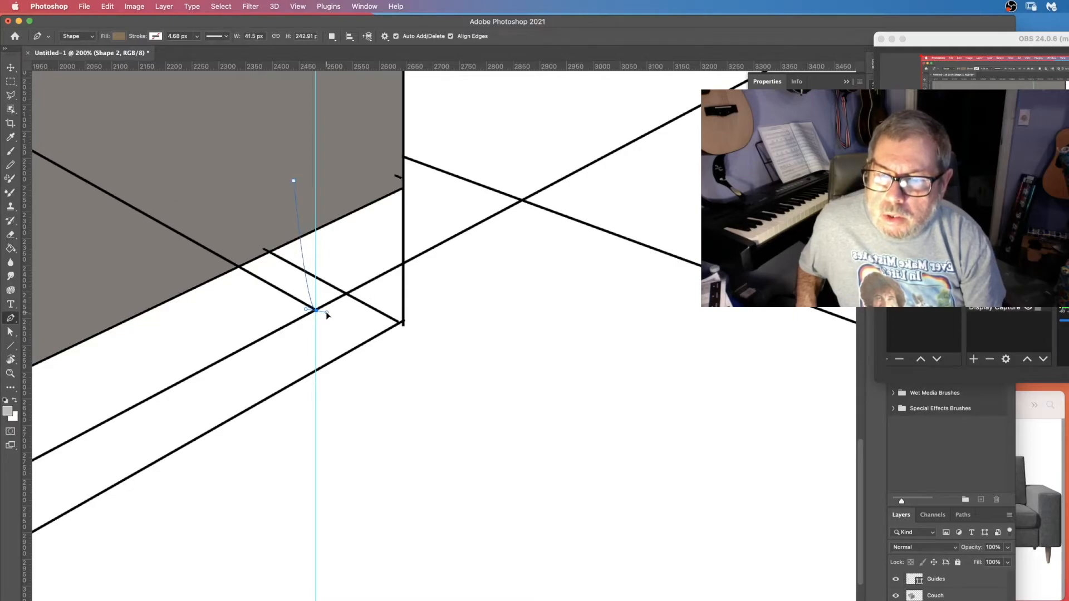
drag(327, 316, 326, 305)
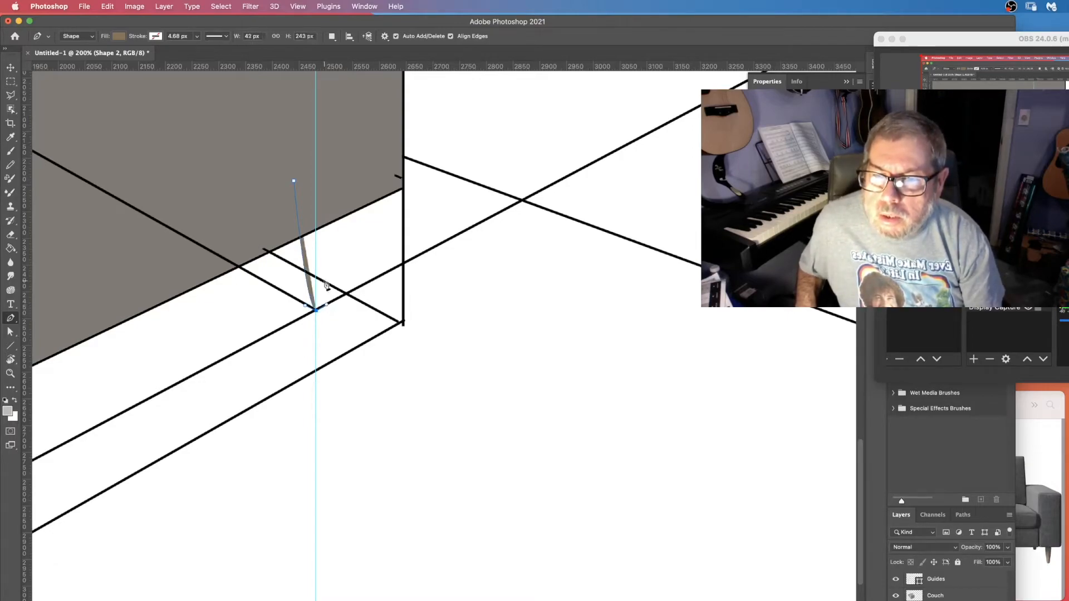
click(331, 181)
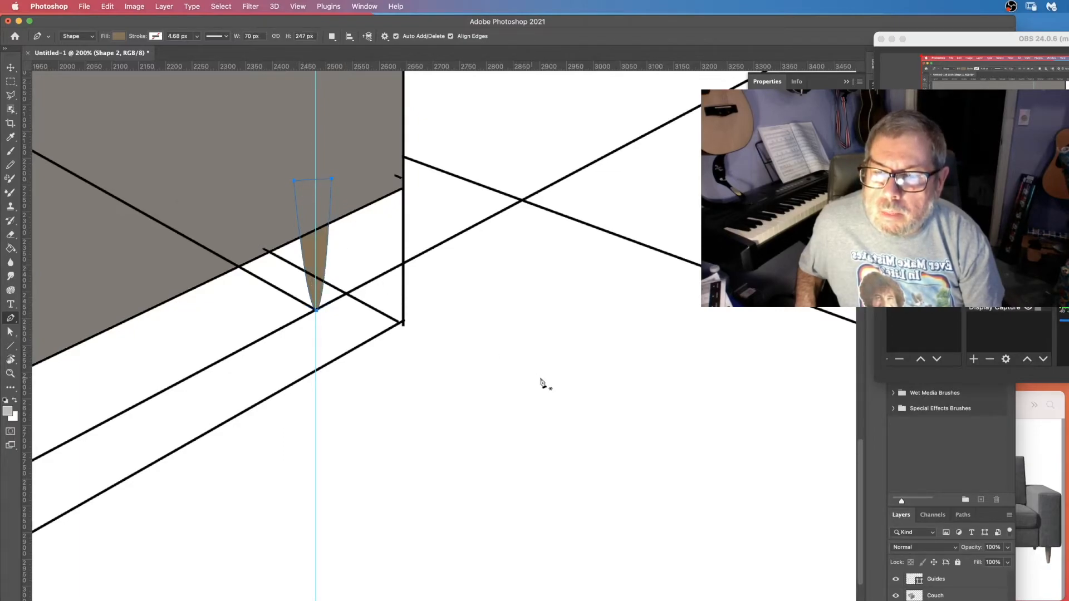
Fit the drawing on screen and clear all ruler guides.
key(super+0)
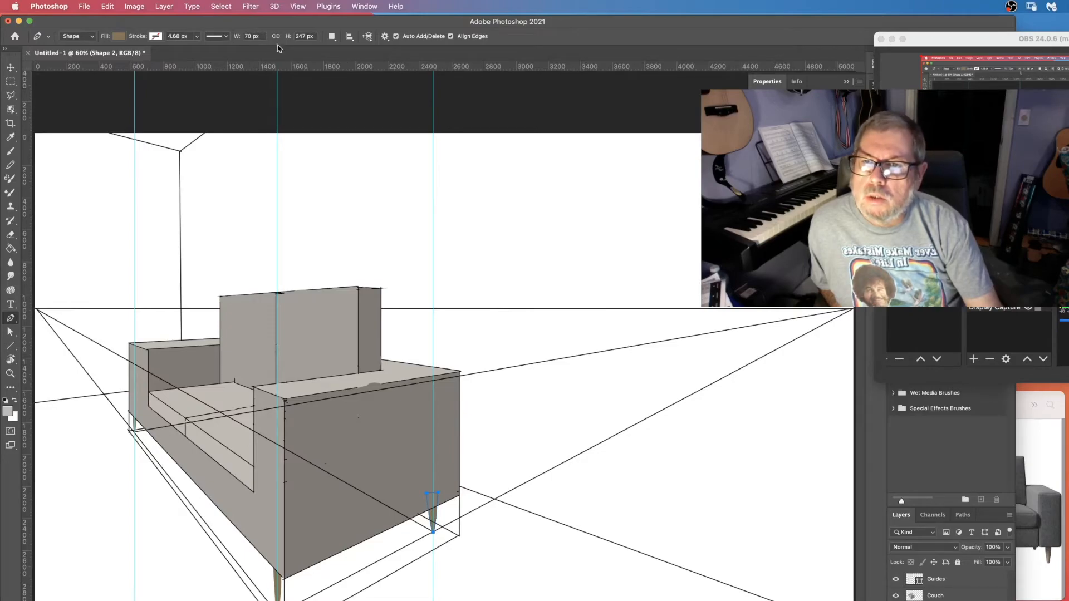
click(298, 6)
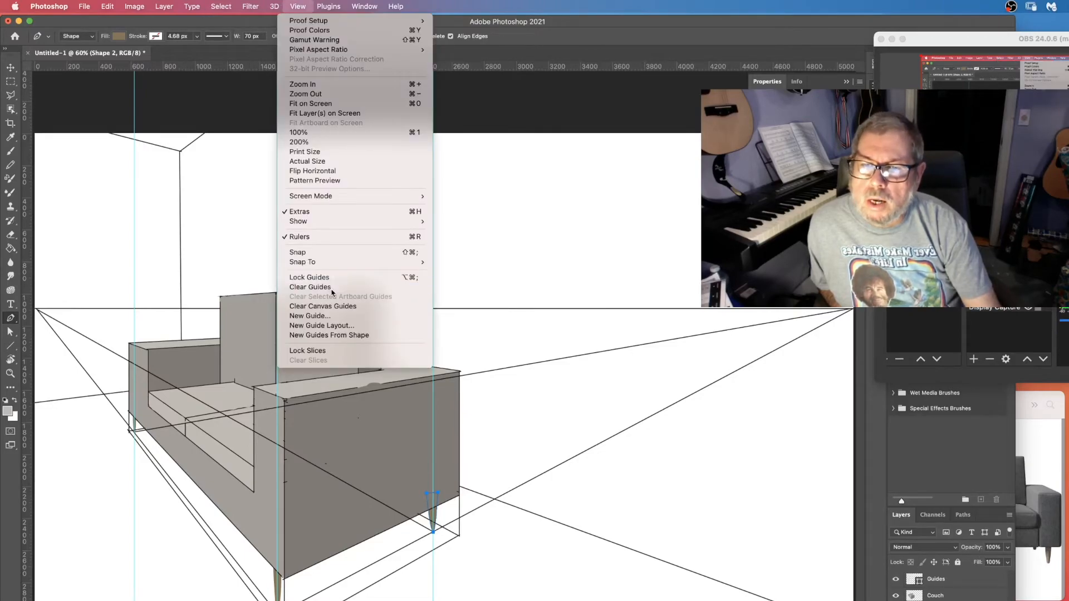
click(320, 287)
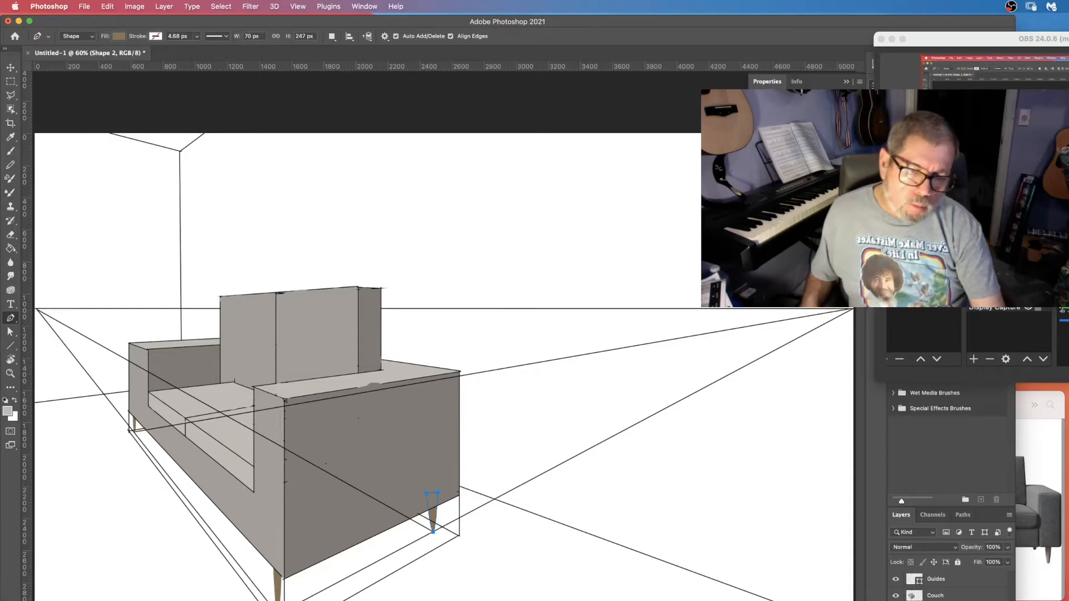
Merge the three leg shape layers into one and name it Legs.
shift+click(941, 600)
right_click(941, 600)
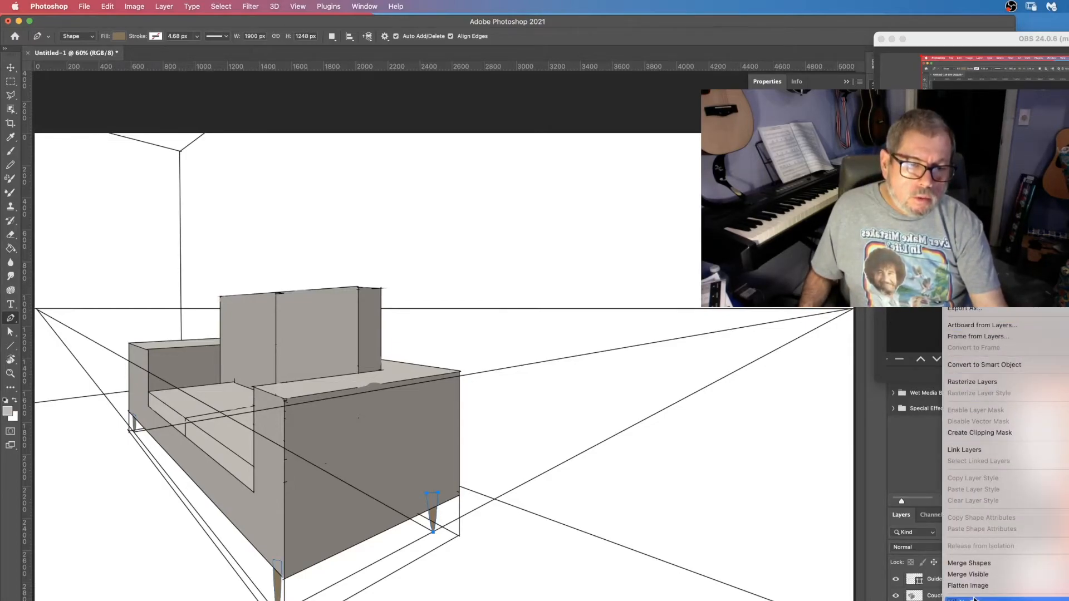
click(980, 563)
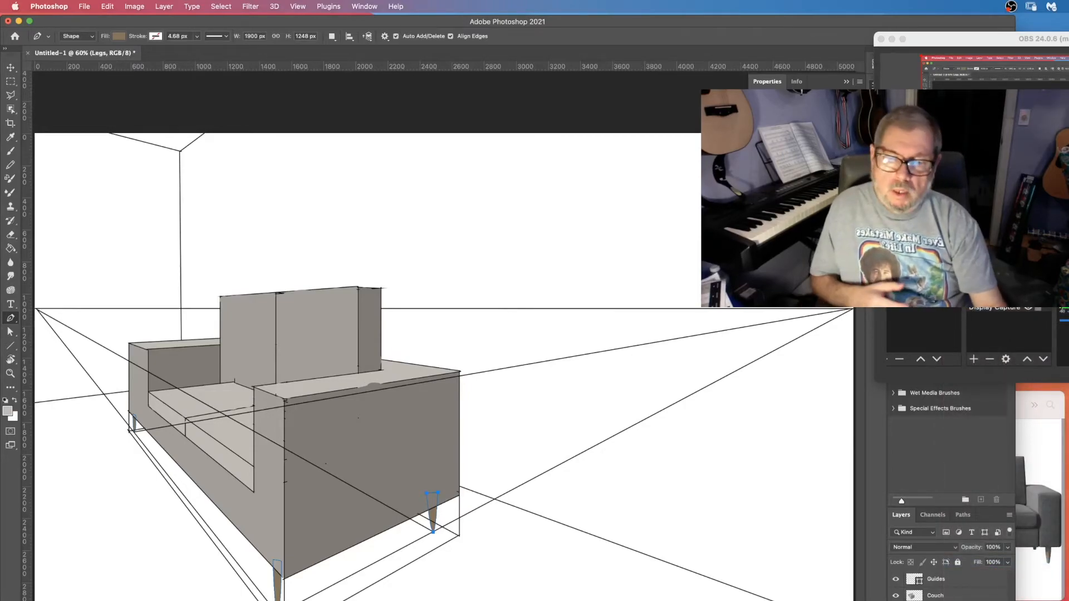
text(Legs)
key(Return)
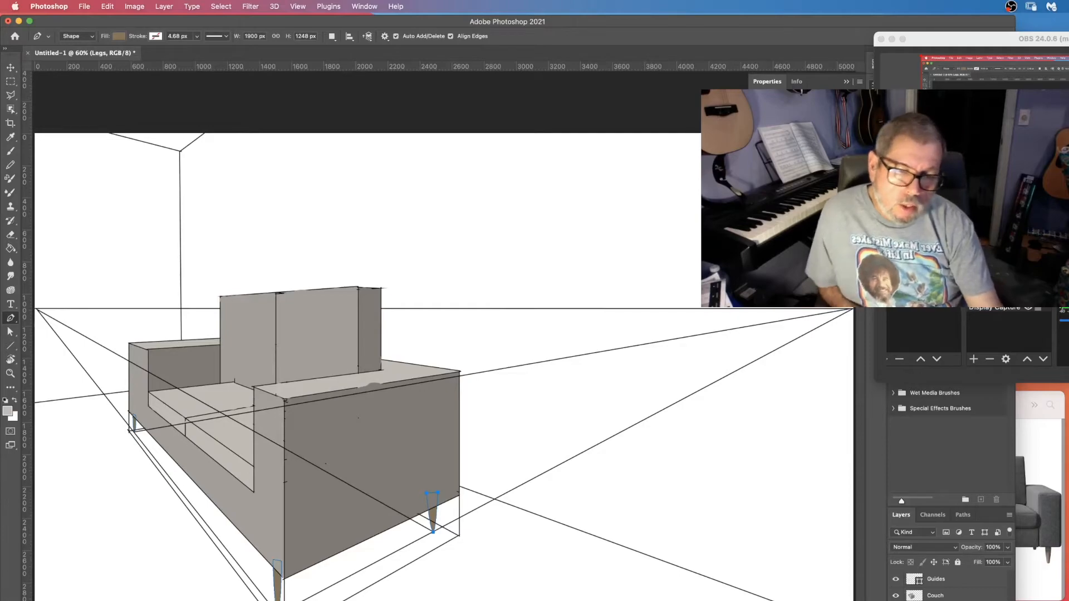
Delete the Guides layer.
click(899, 581)
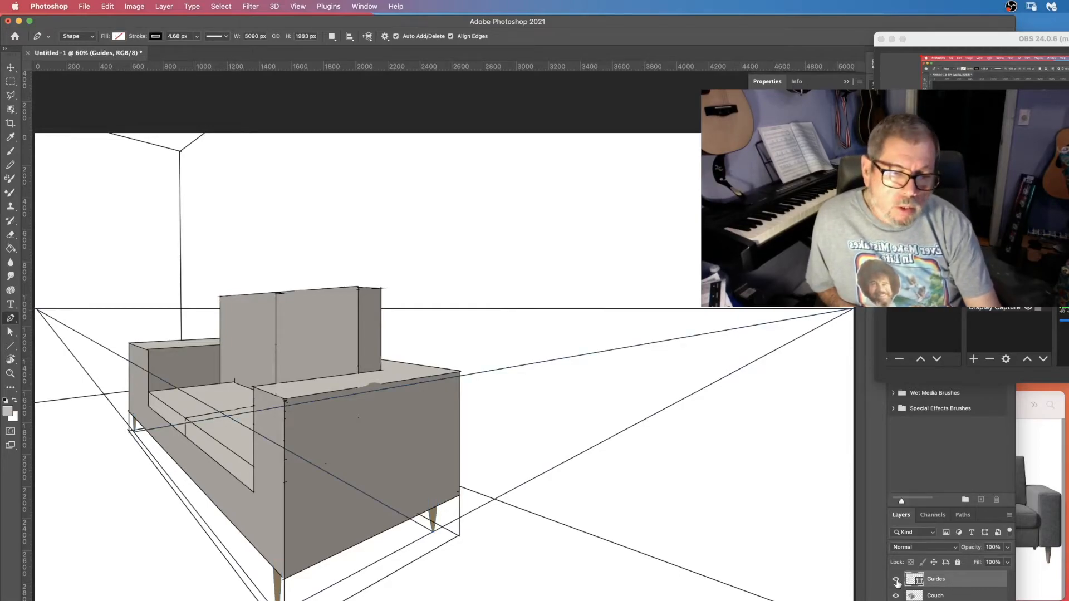
key(Delete)
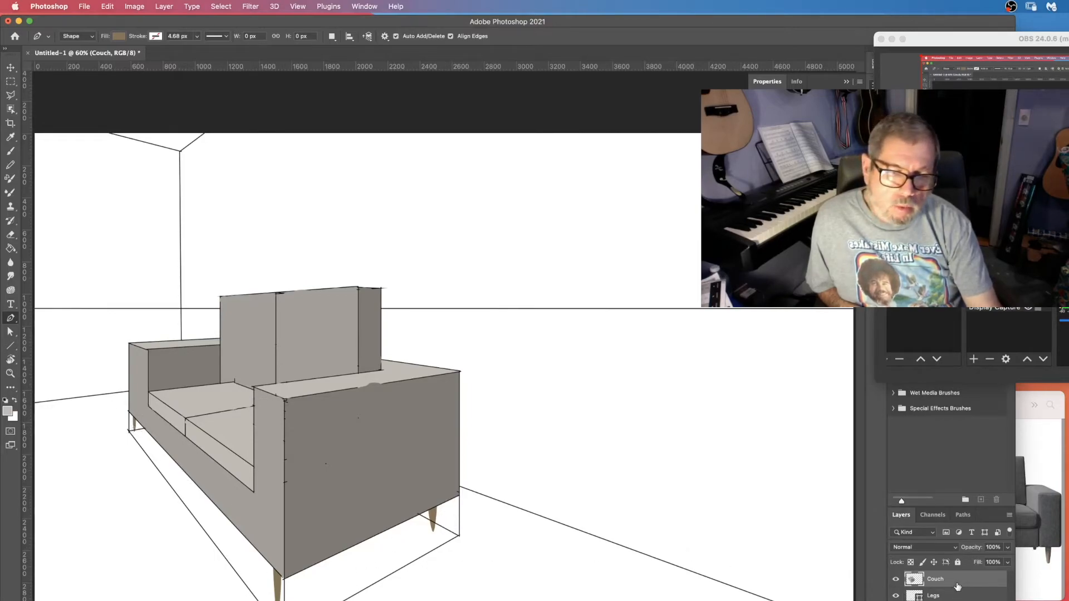
Adjust the couch's drop shadow to angle 131°, distance 67 px, spread 34%, size 117 px and opacity 30%.
key(e)
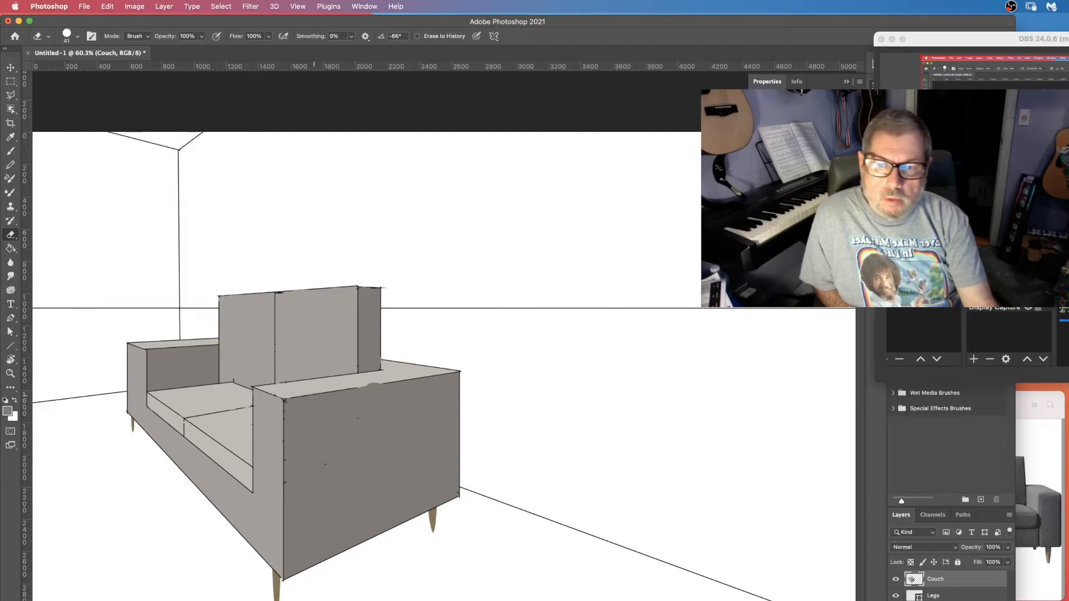
key(b)
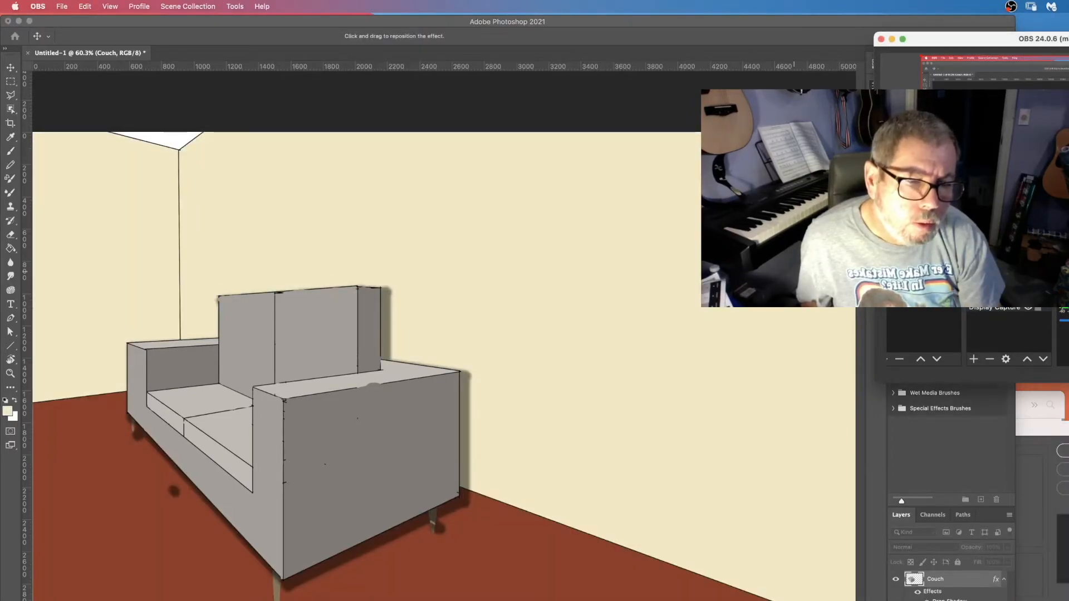
key(super+Tab)
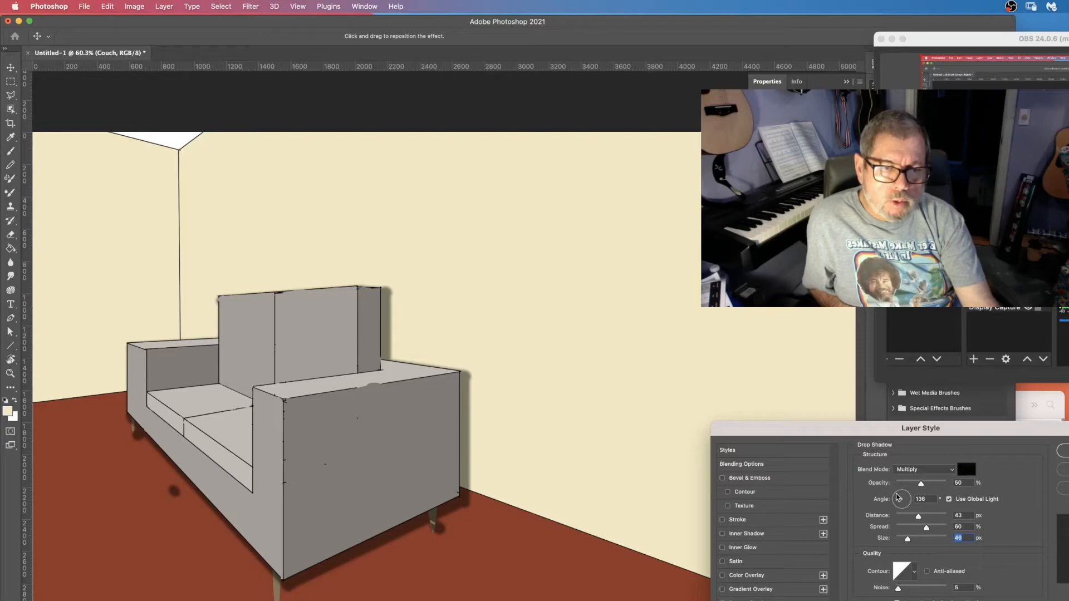
drag(897, 497, 900, 498)
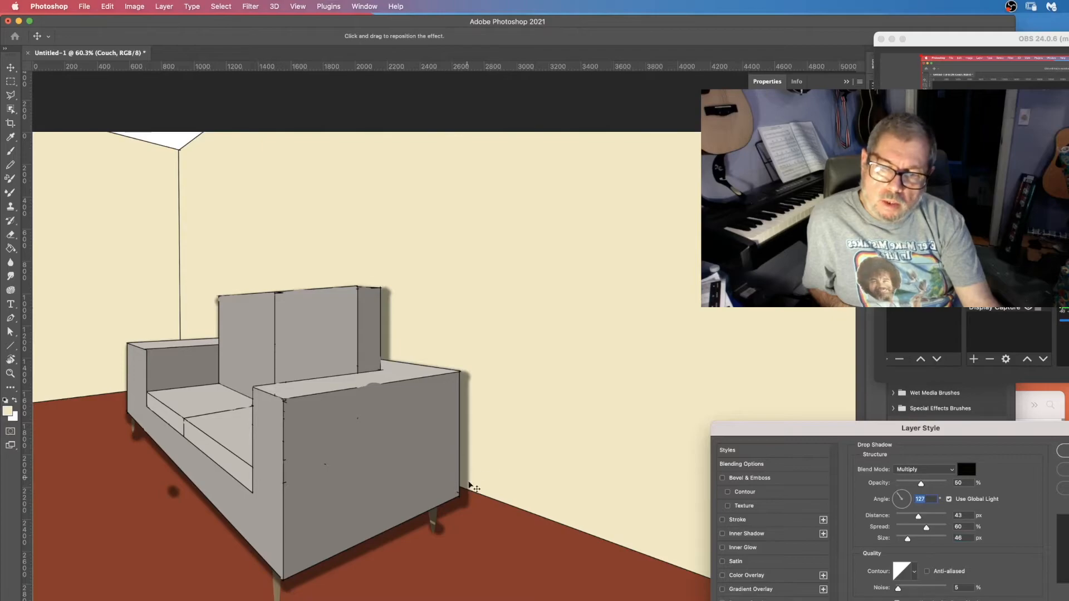
mouse_move(918, 517)
mouse_down()
mouse_move(934, 530)
mouse_move(904, 528)
mouse_up()
drag(905, 529, 923, 539)
drag(899, 494, 898, 494)
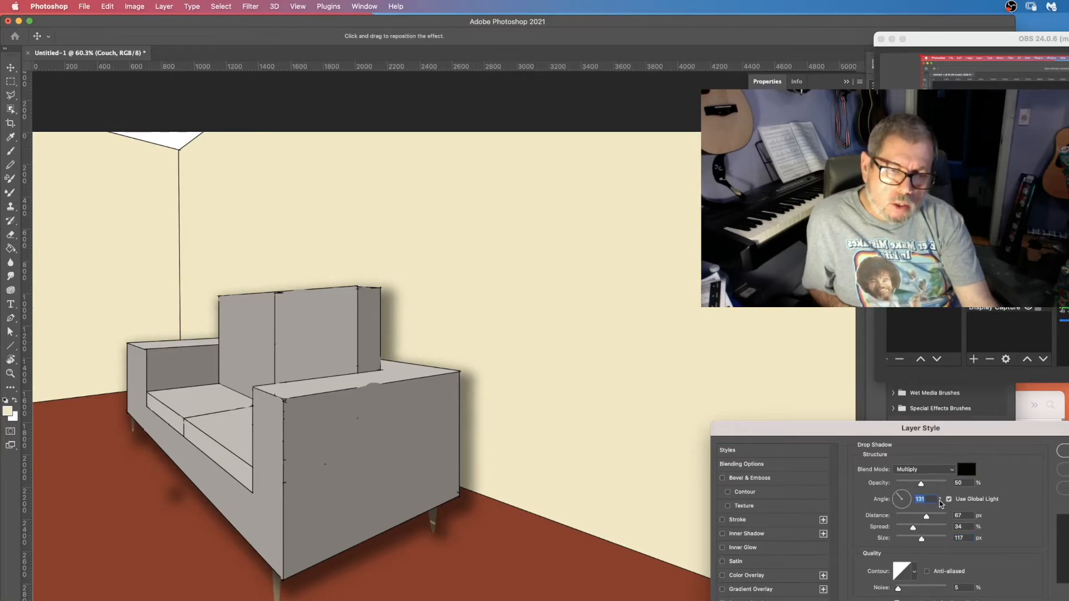
drag(922, 485, 912, 486)
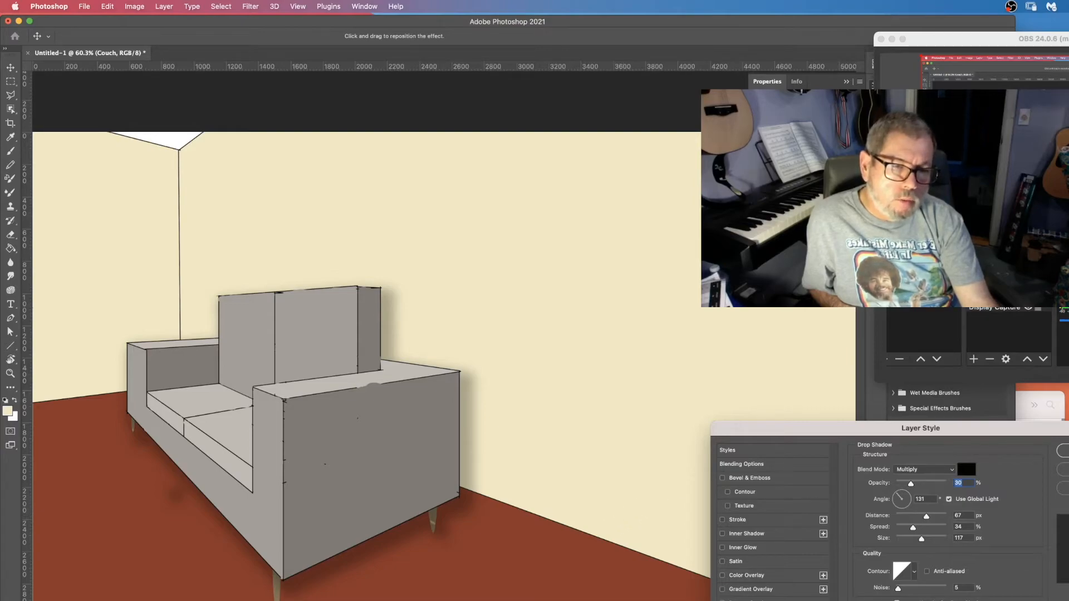
key(Return)
Paint a soft light grey highlight along the top edge of the front arm's face with a 60 px, 0% hardness brush.
key(e)
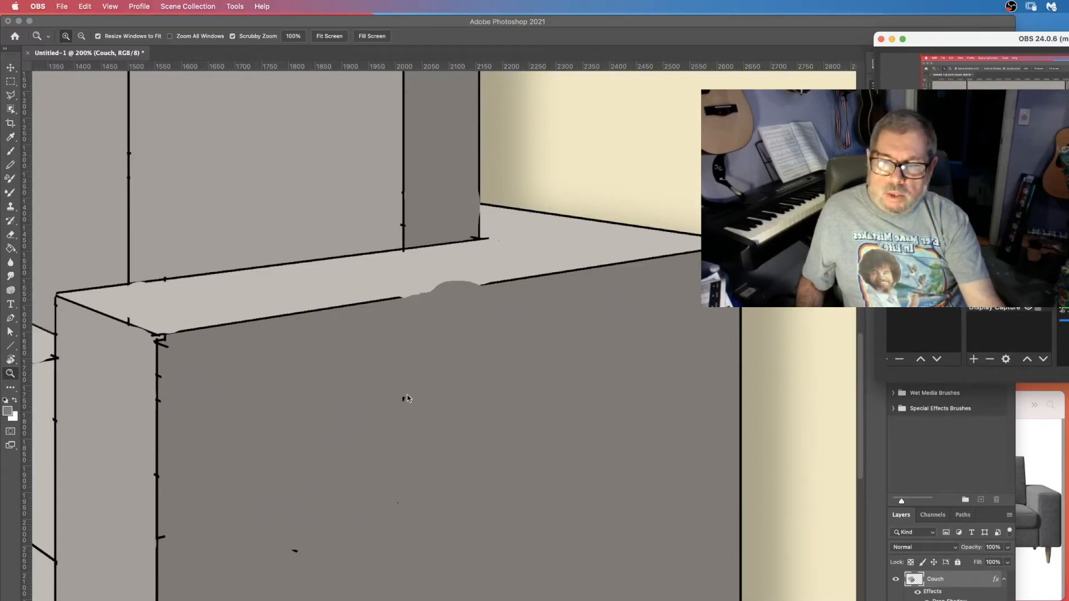
click(460, 413)
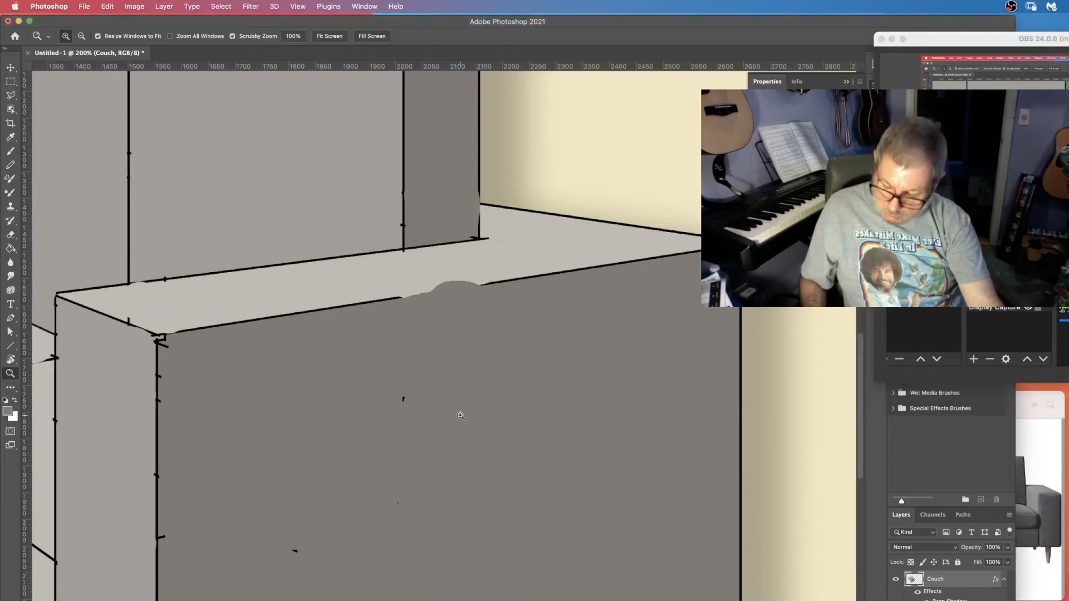
key(b)
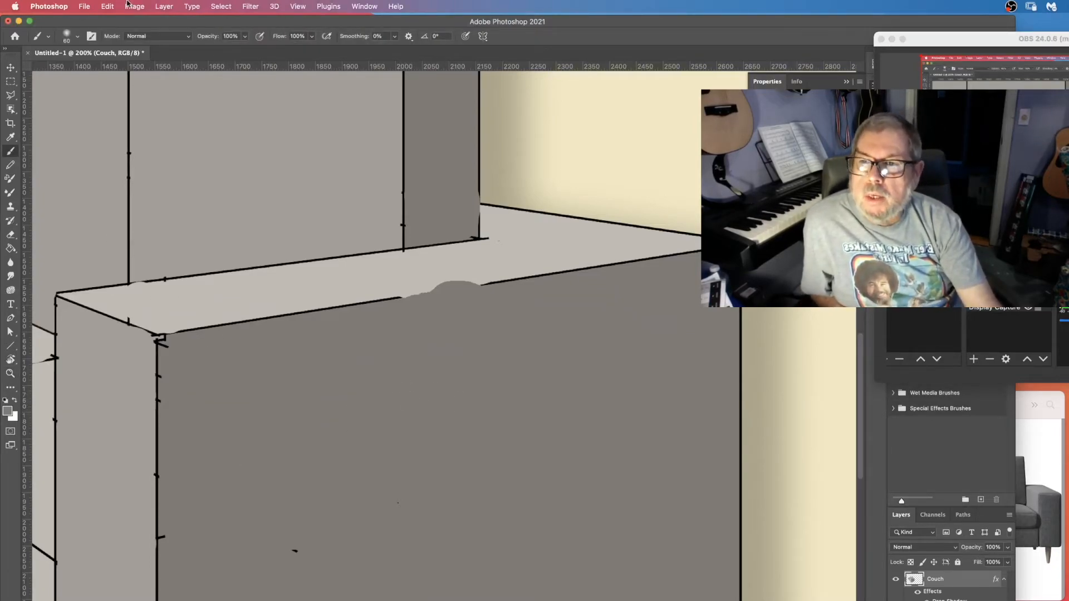
click(67, 37)
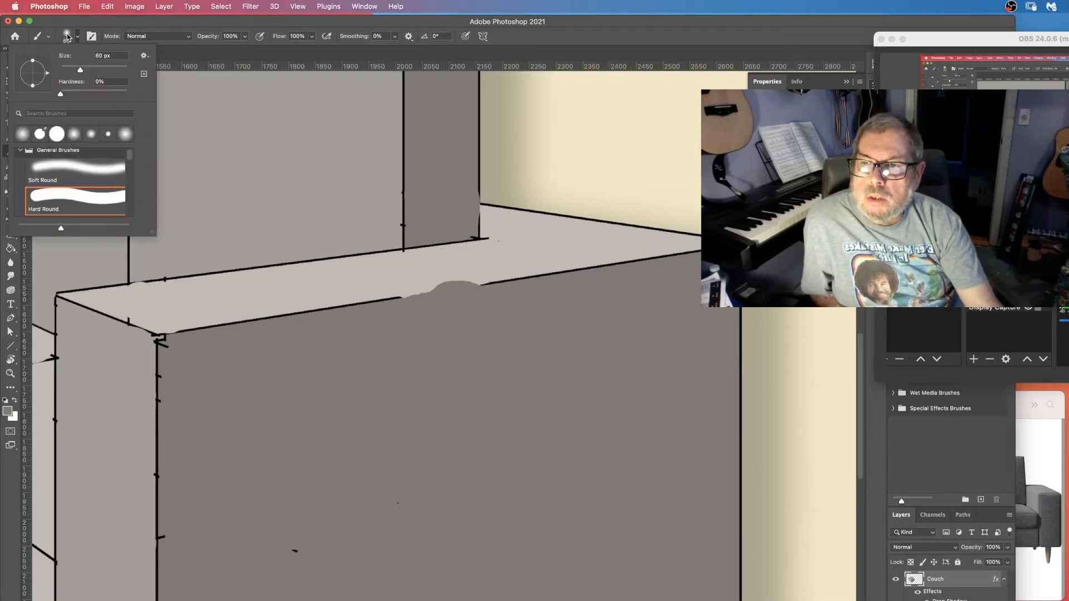
click(401, 306)
drag(401, 306, 167, 345)
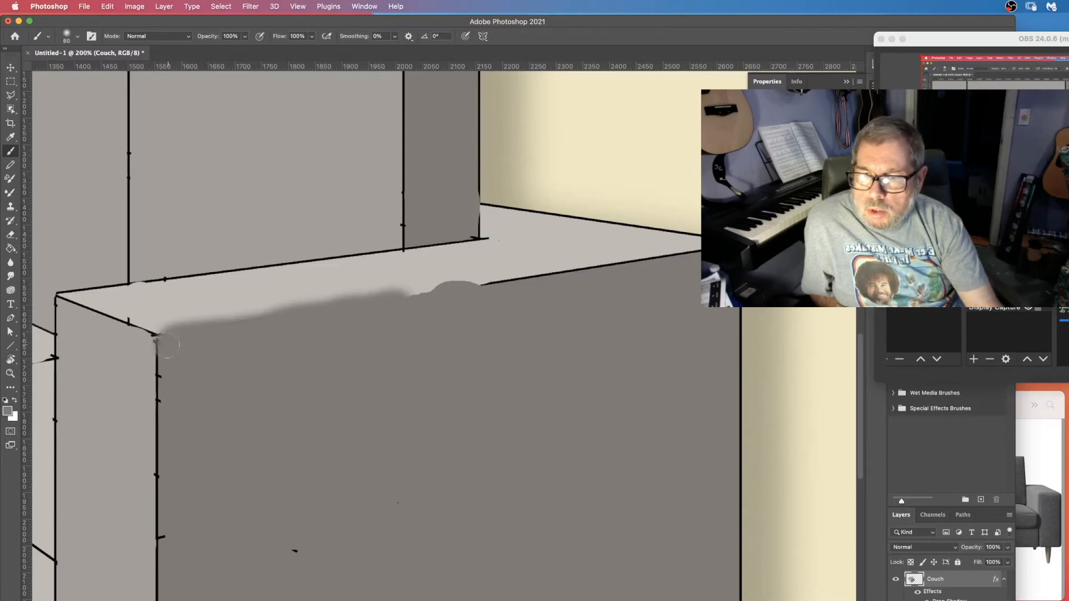
drag(698, 251, 401, 307)
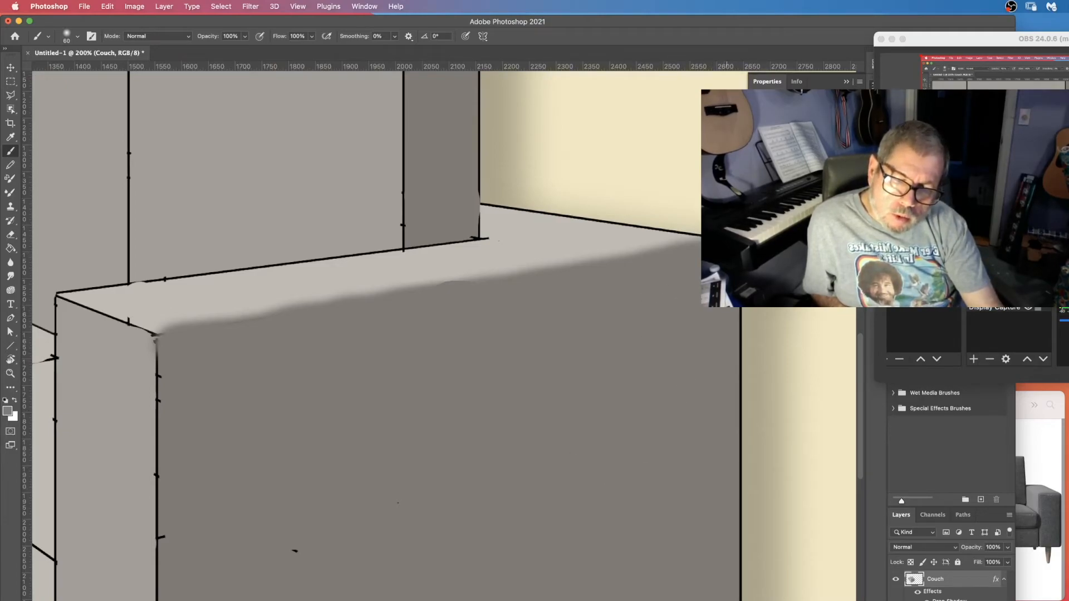
scroll(267, 275, down, 4)
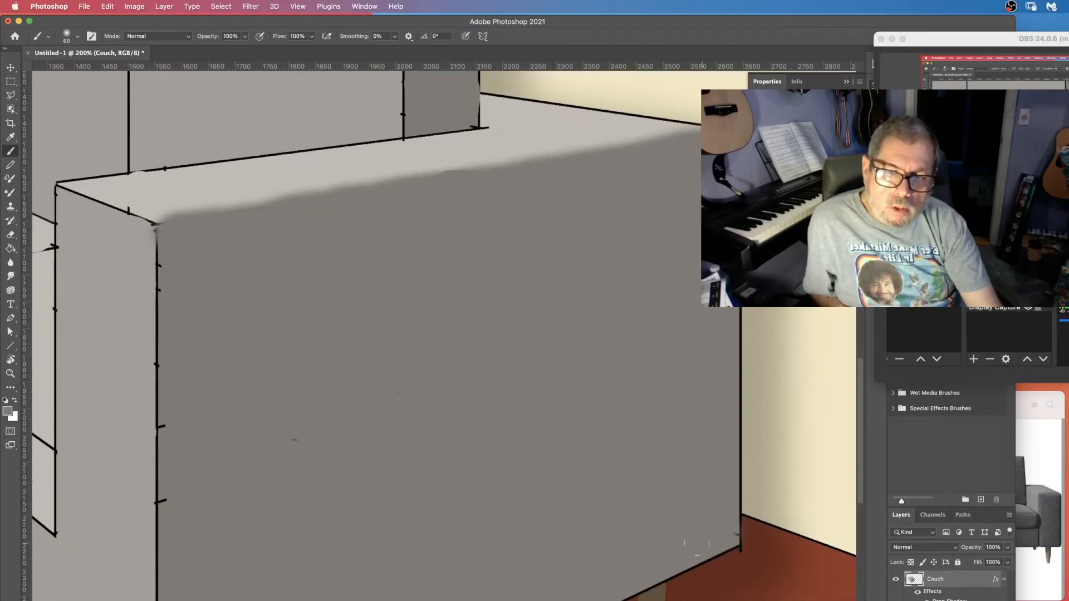
Erase the black outline along the front arm's inner vertical edge.
scroll(178, 272, down, 4)
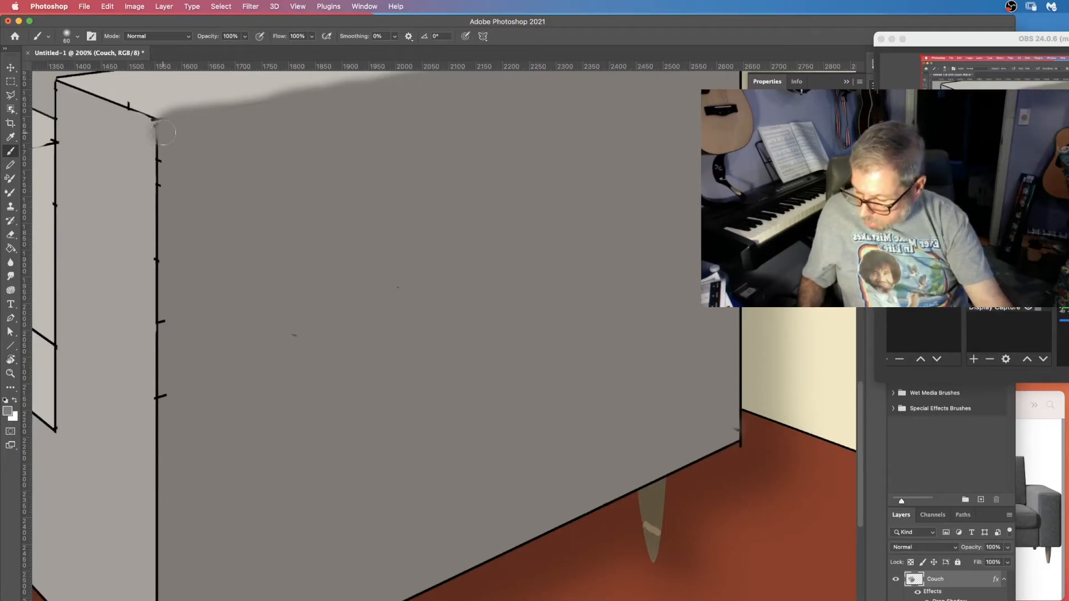
drag(163, 132, 161, 474)
drag(161, 474, 160, 498)
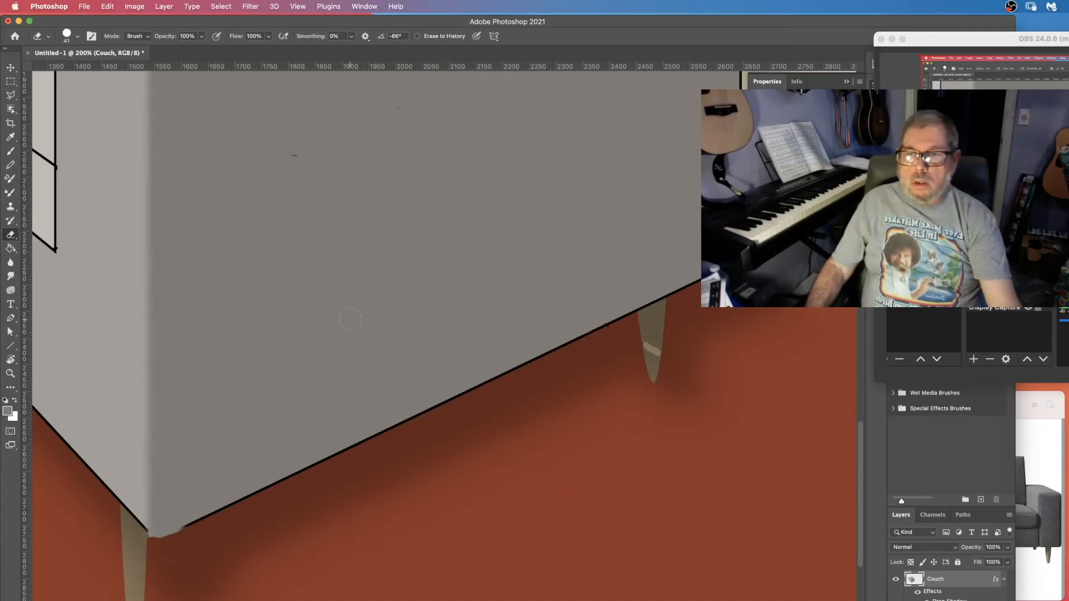
scroll(351, 317, down, 5)
scroll(351, 317, up, 15)
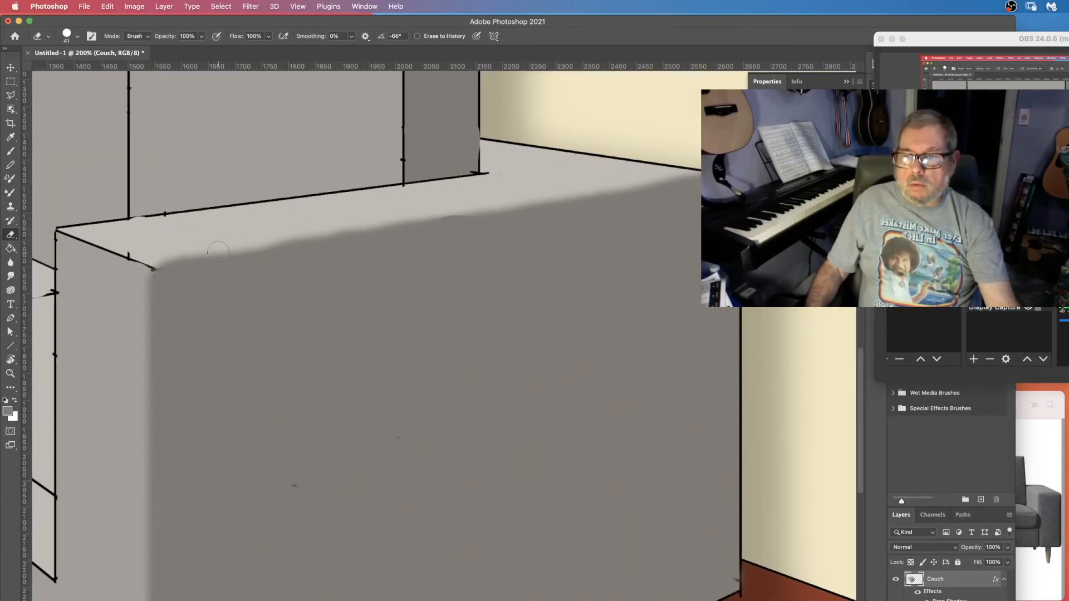
Select the Couch layer's pixels and paint a dark grey #53504c shadow with a 31 px brush where the backrest meets the arm top.
key(b)
scroll(447, 316, up, 5)
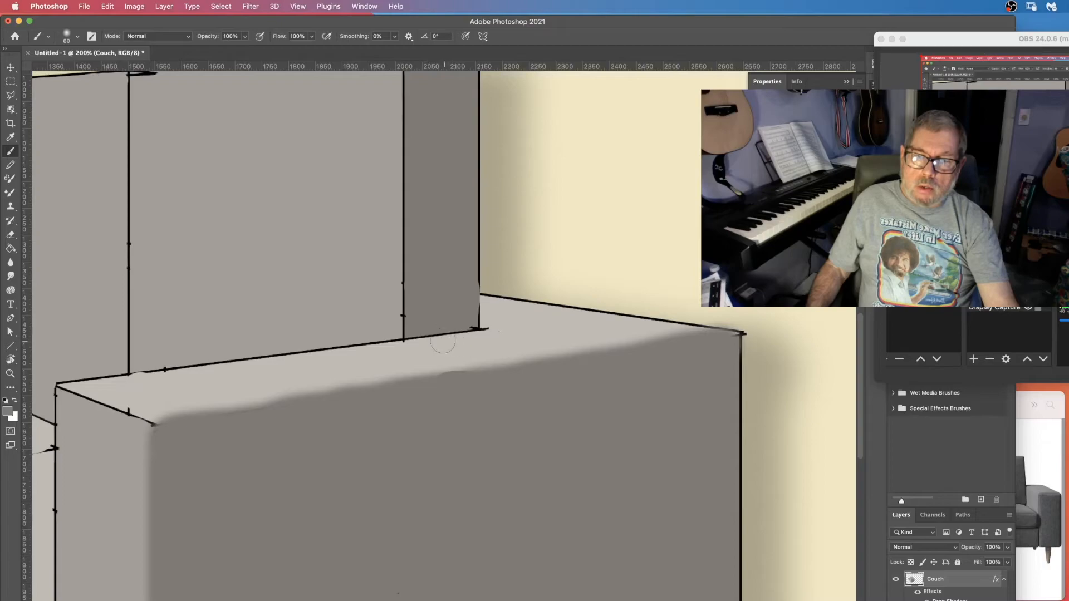
click(77, 37)
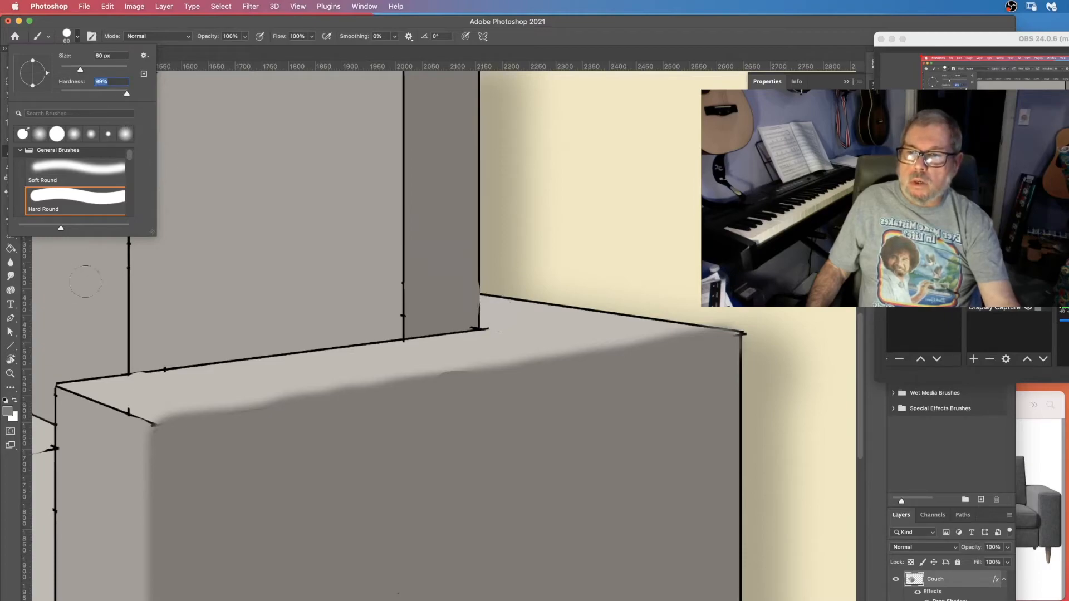
click(7, 410)
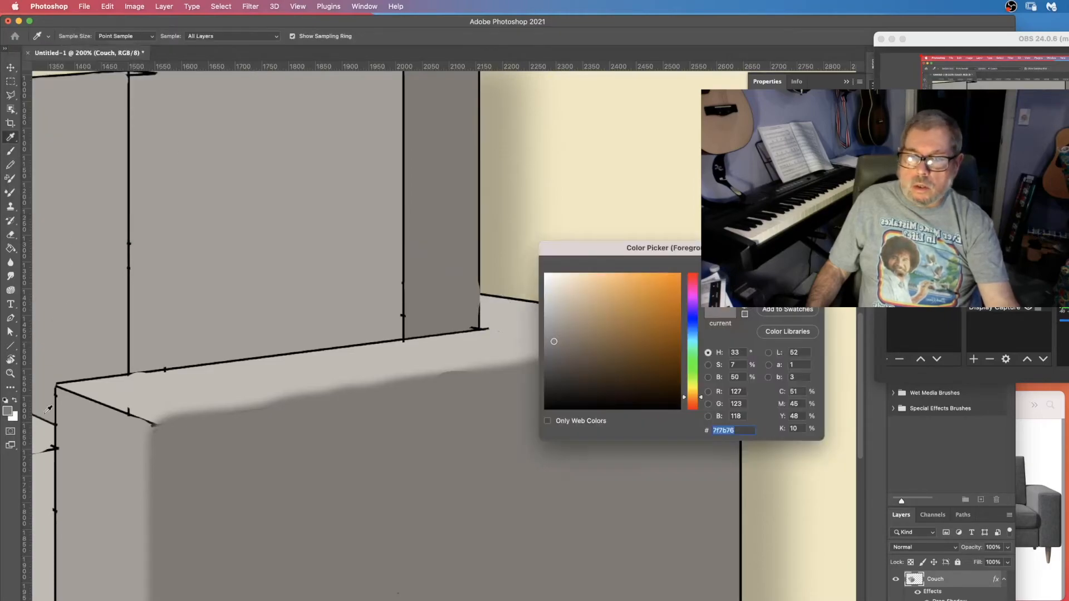
click(556, 364)
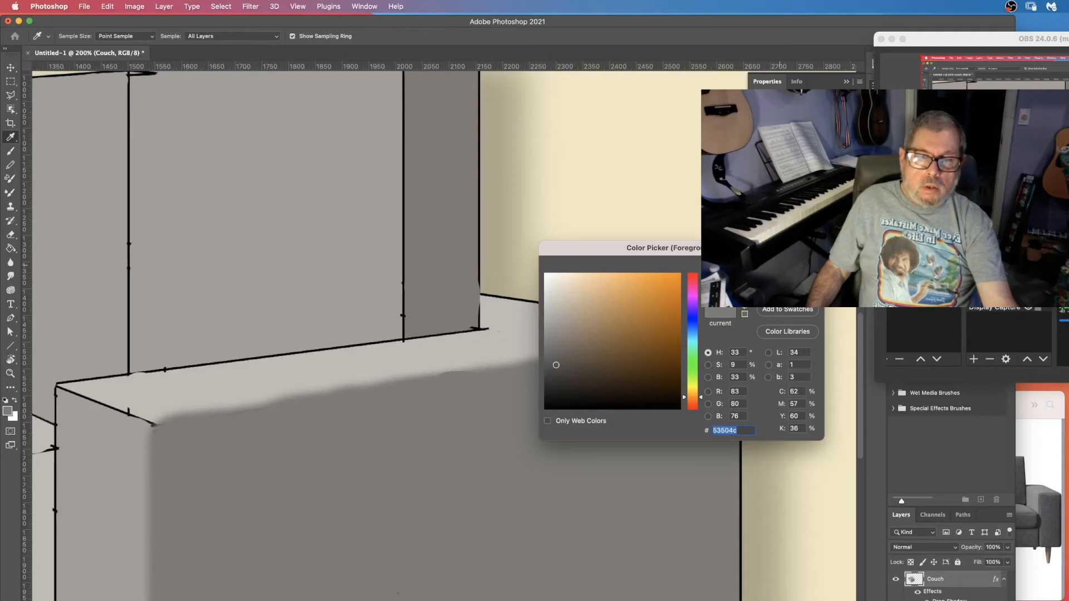
key(Return)
key(b)
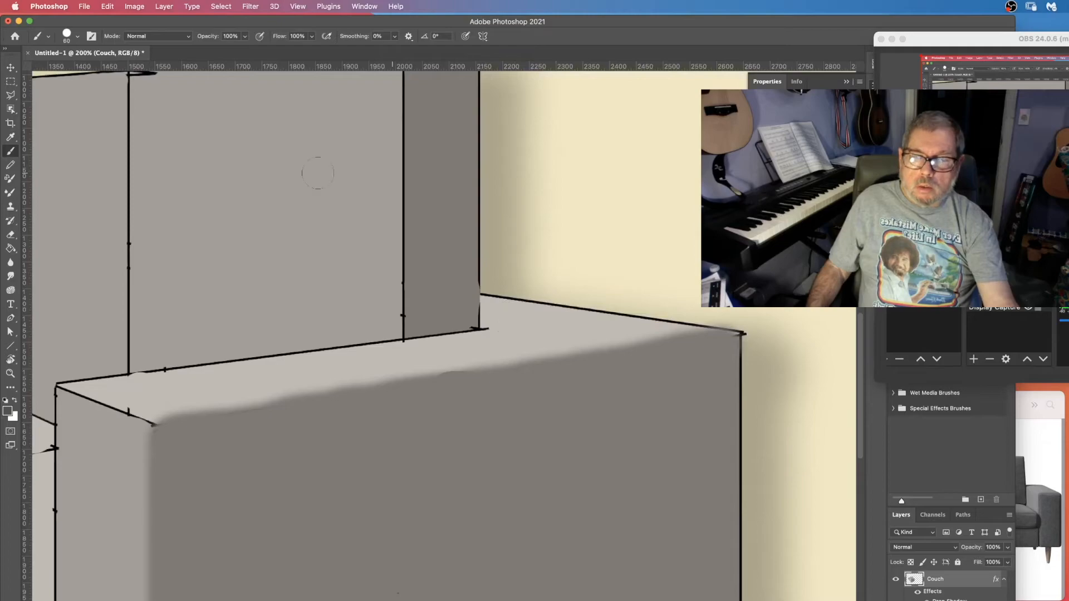
click(78, 39)
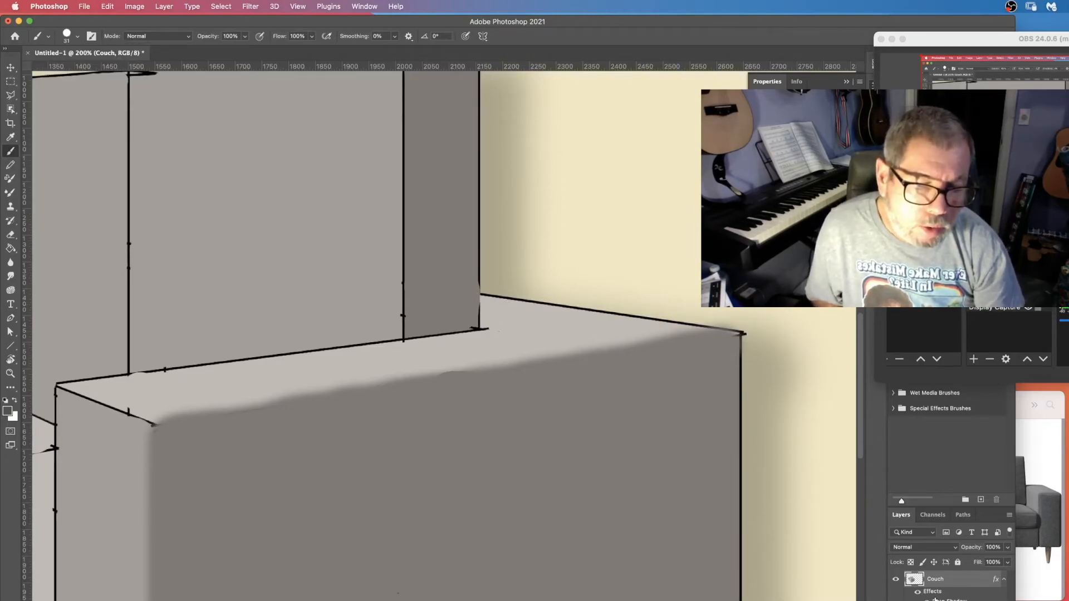
right_click(915, 583)
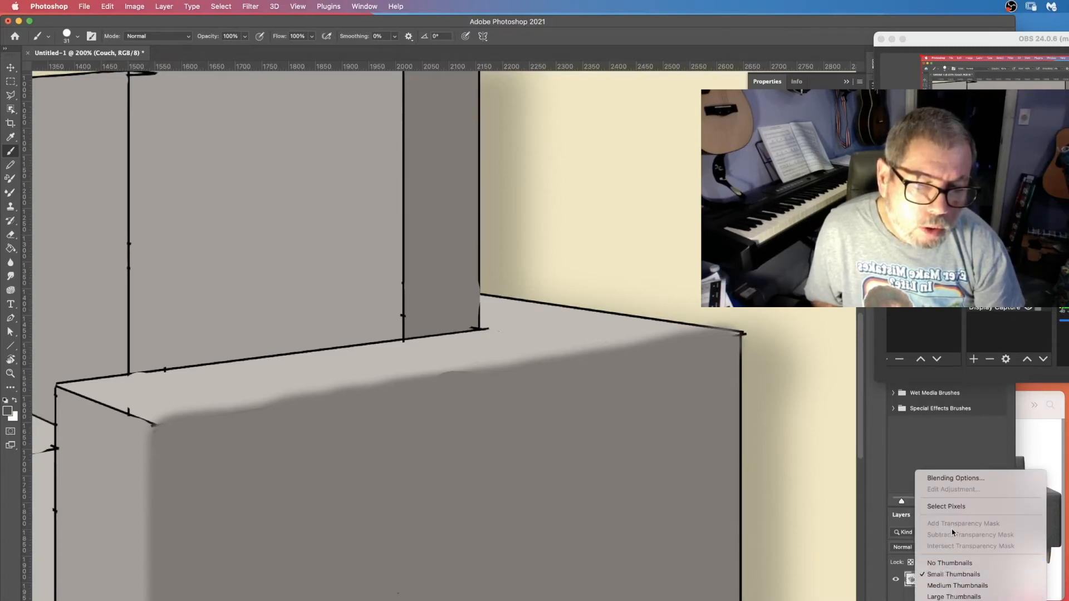
click(959, 506)
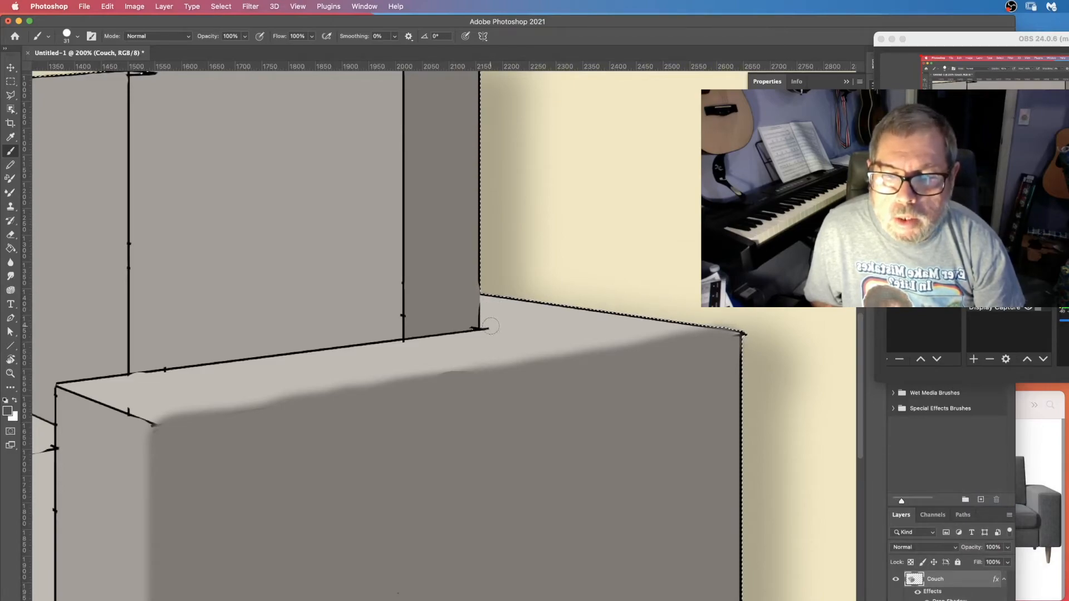
mouse_move(487, 325)
mouse_down()
mouse_move(588, 317)
mouse_move(495, 304)
mouse_up()
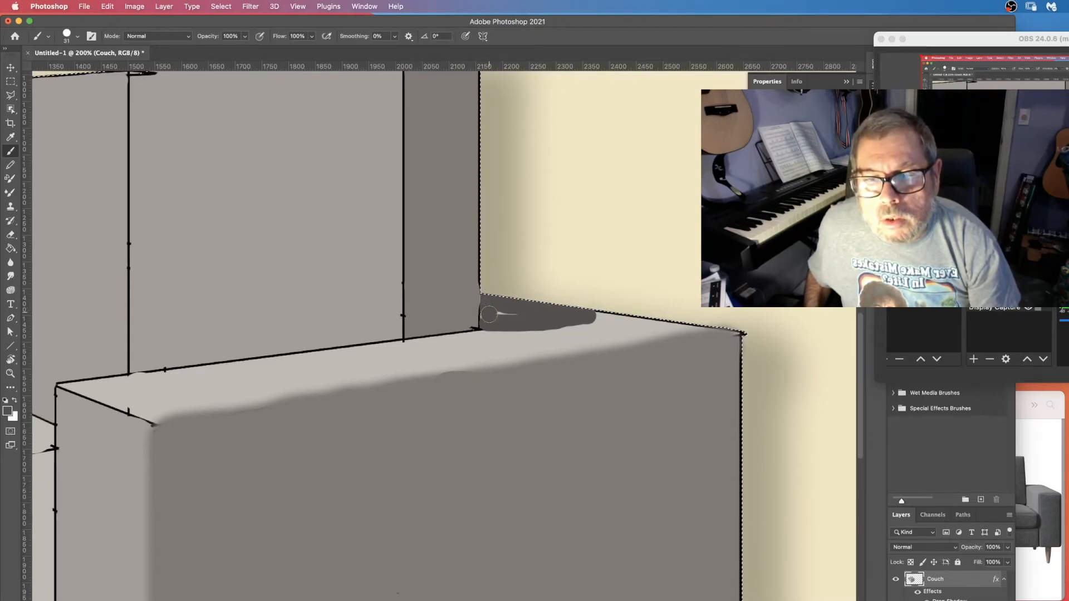
mouse_move(489, 318)
mouse_down()
mouse_move(500, 310)
mouse_move(590, 317)
mouse_up()
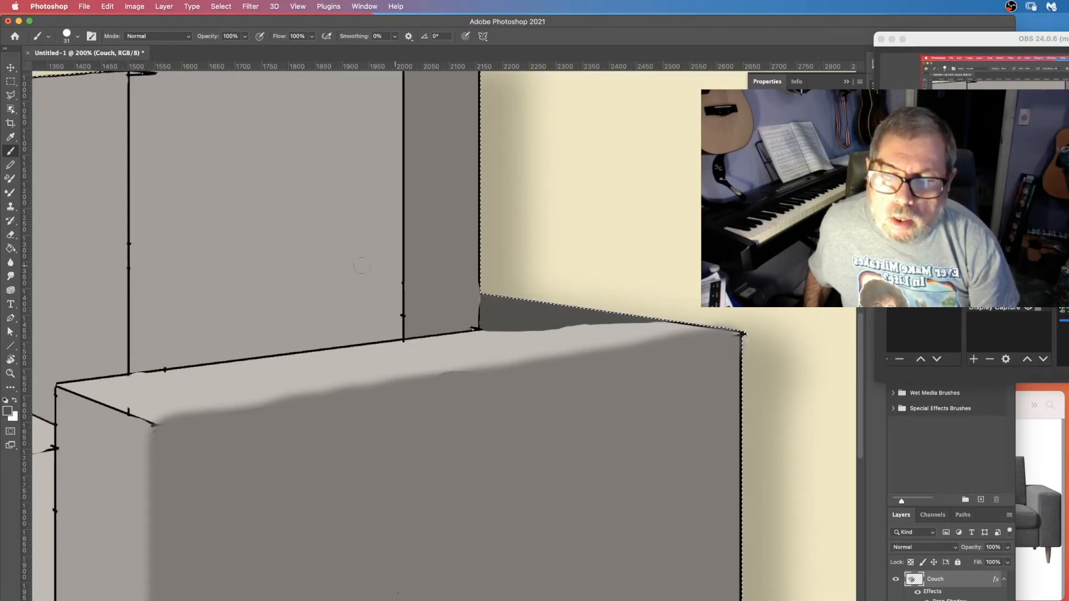
Set the brush hardness to 0% and colour to #635f5b, then paint a soft shadow along the arm top's back edge.
click(80, 37)
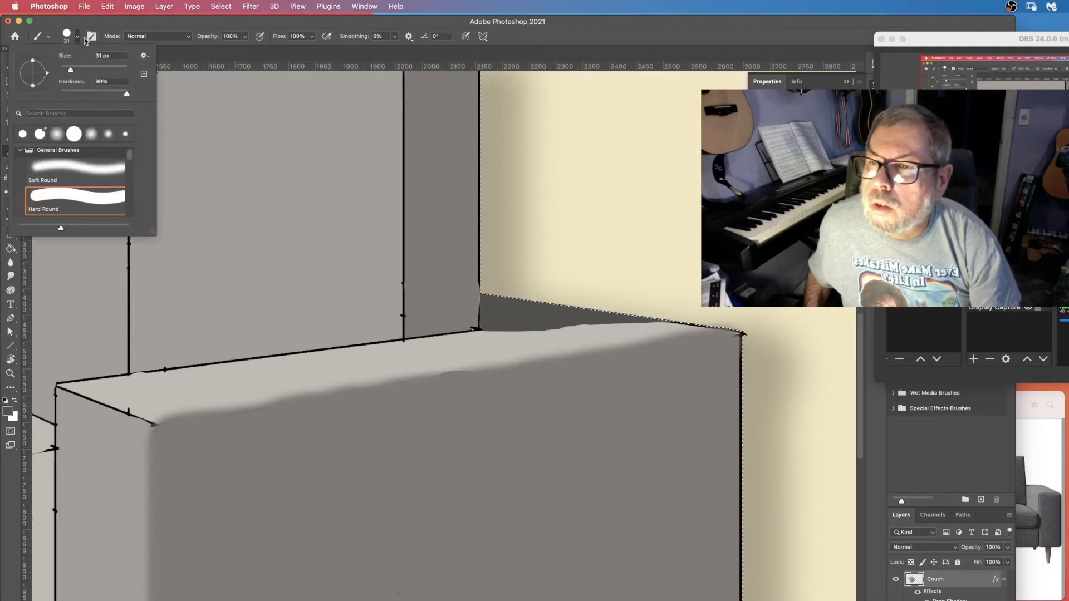
drag(71, 93, 40, 100)
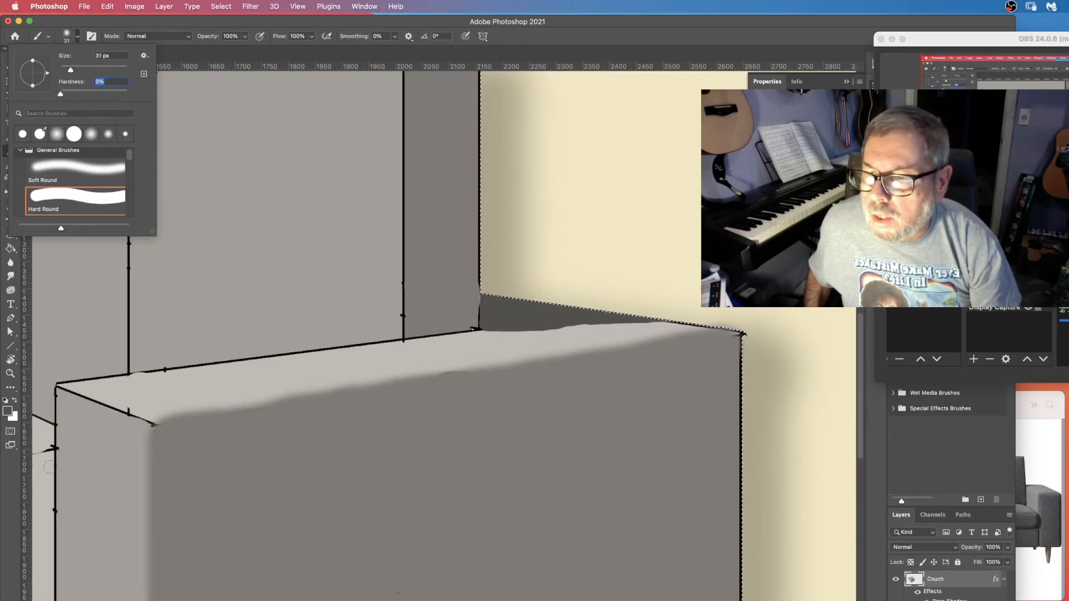
click(8, 410)
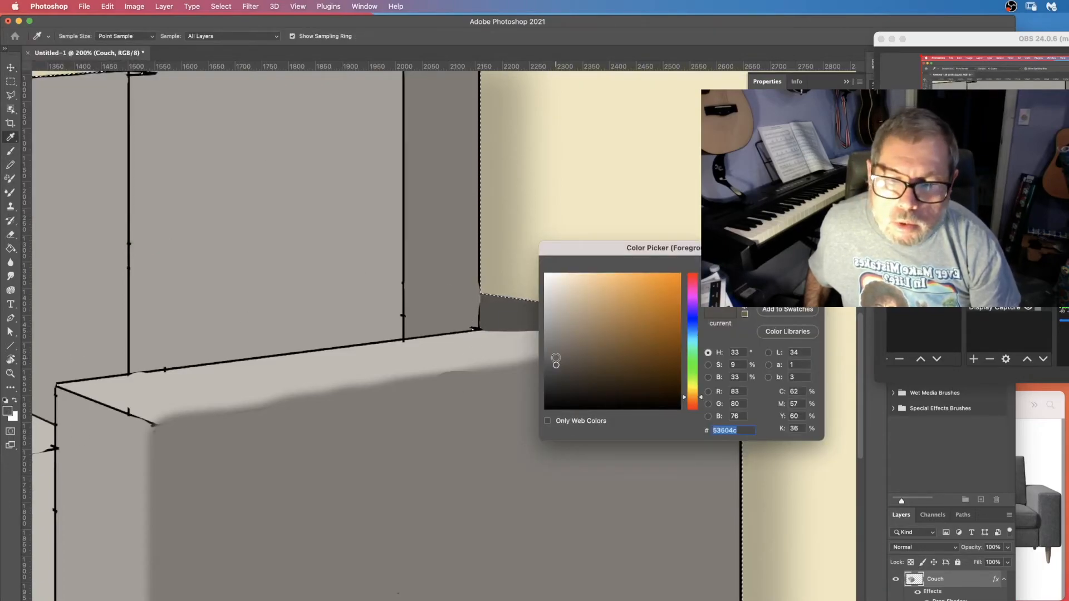
click(556, 356)
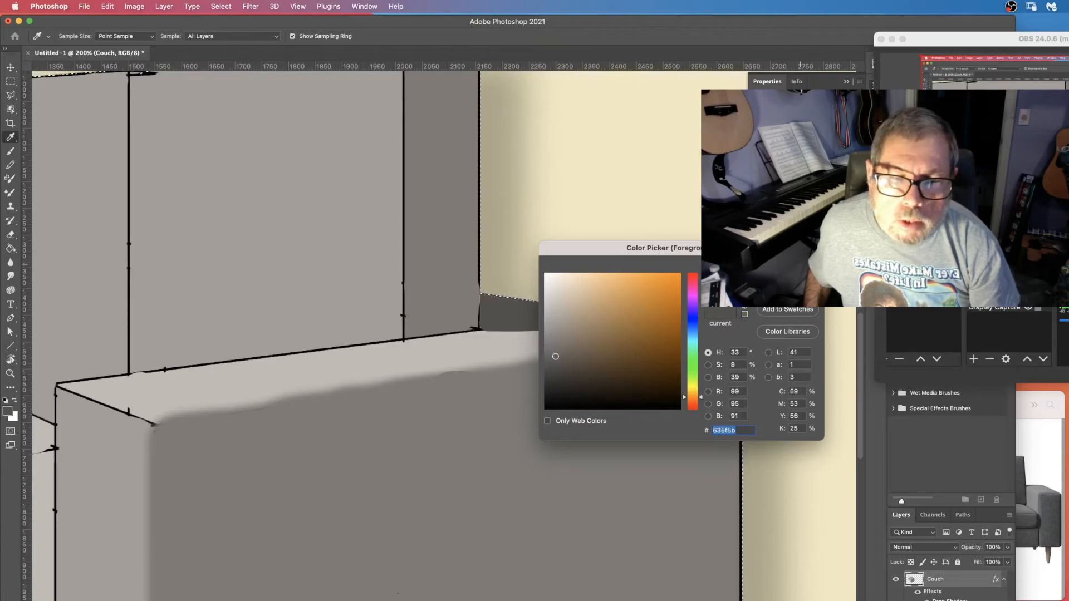
key(Return)
key(b)
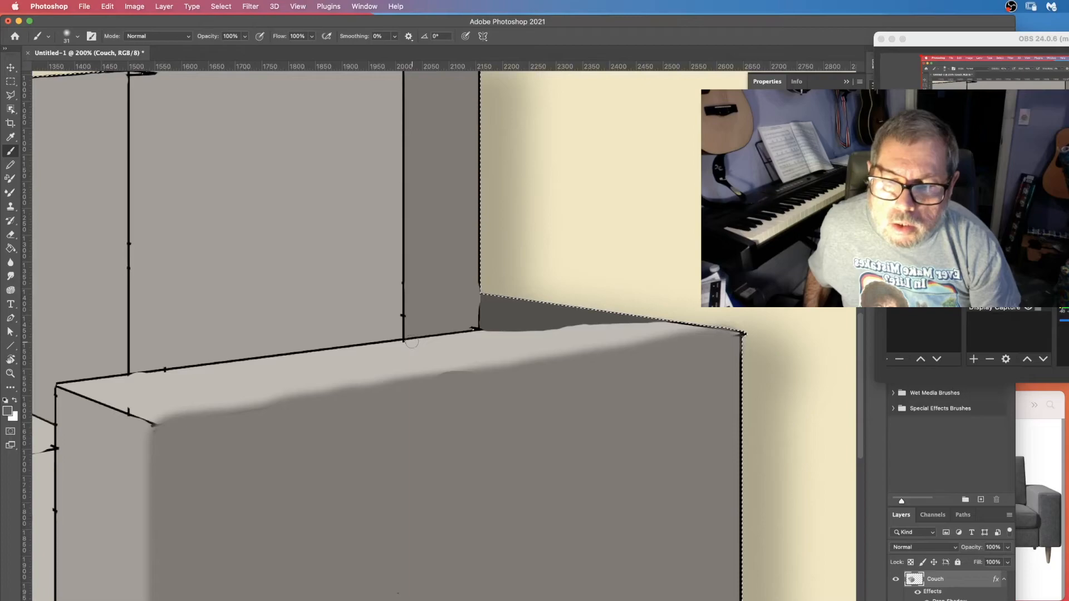
drag(412, 344, 452, 342)
key(super+z)
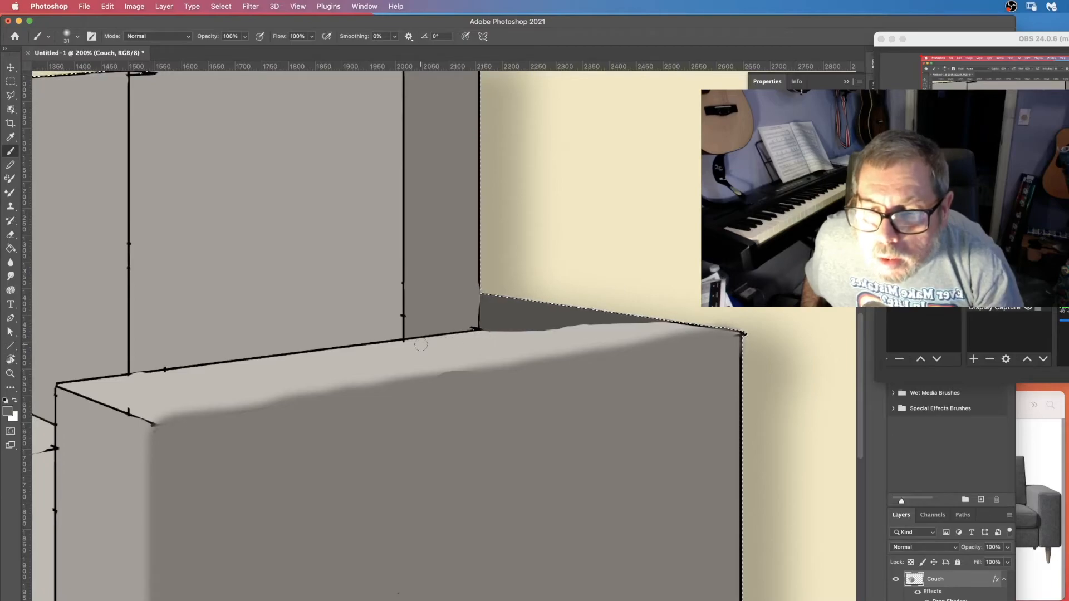
drag(418, 344, 454, 344)
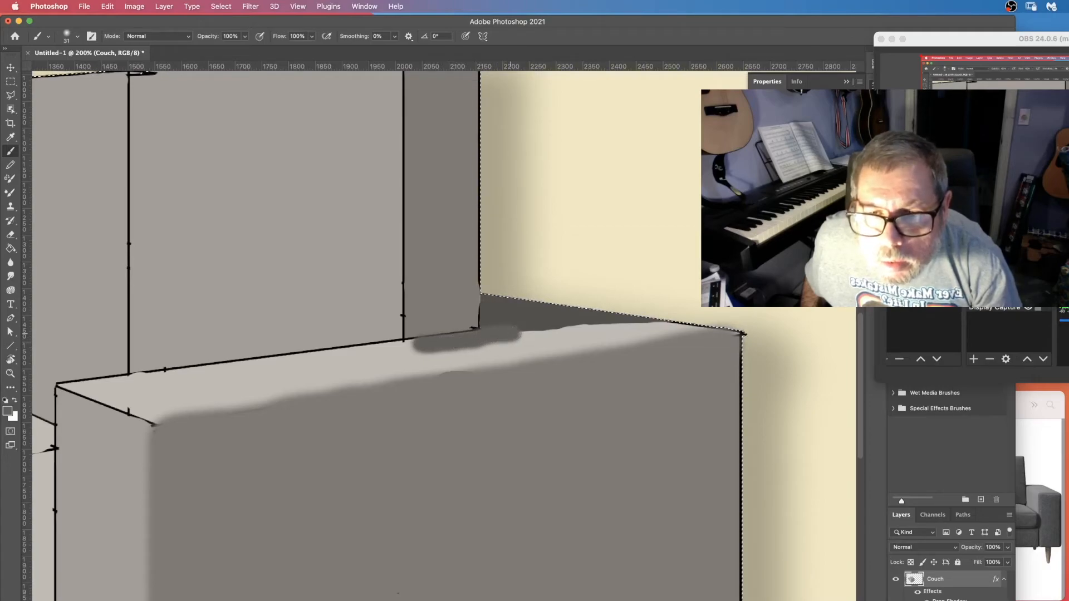
drag(527, 334, 667, 329)
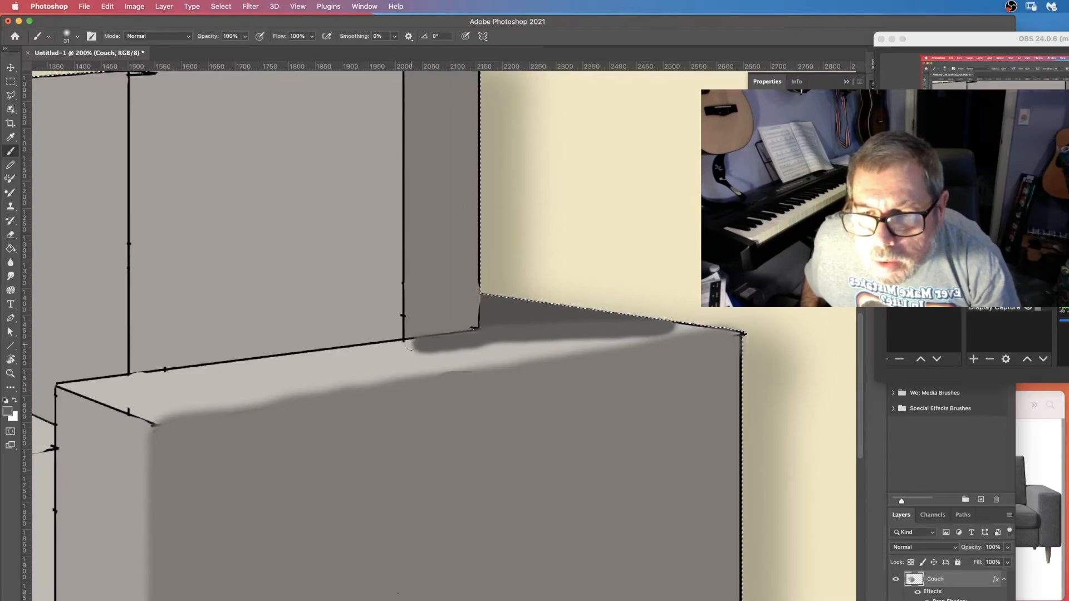
Reduce the brush to 16 px and paint a narrow shadow curving from the backrest corner onto the arm top.
click(74, 38)
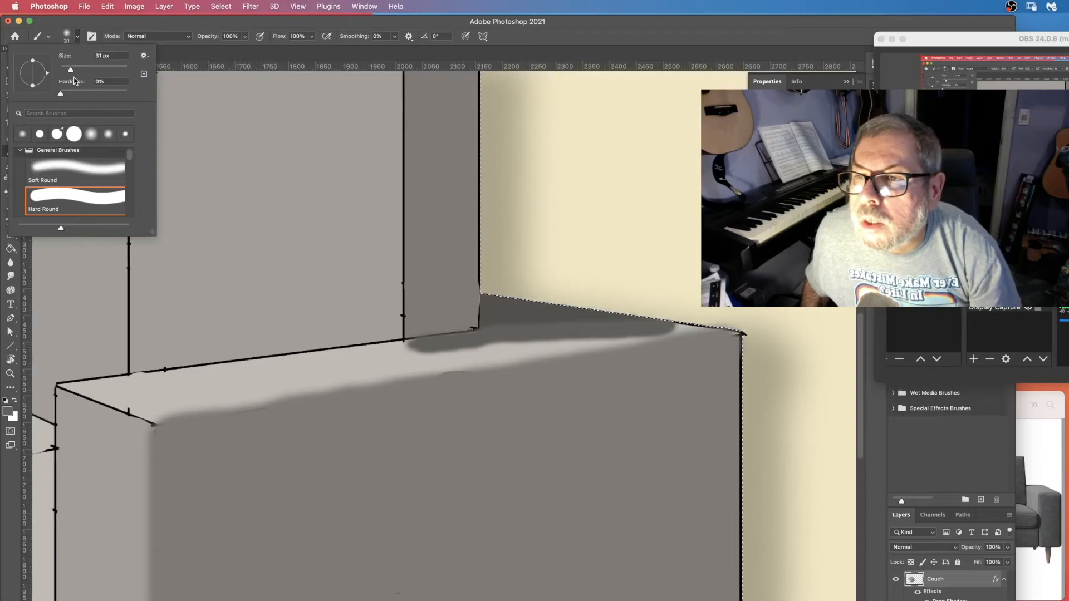
drag(67, 71, 64, 71)
click(463, 336)
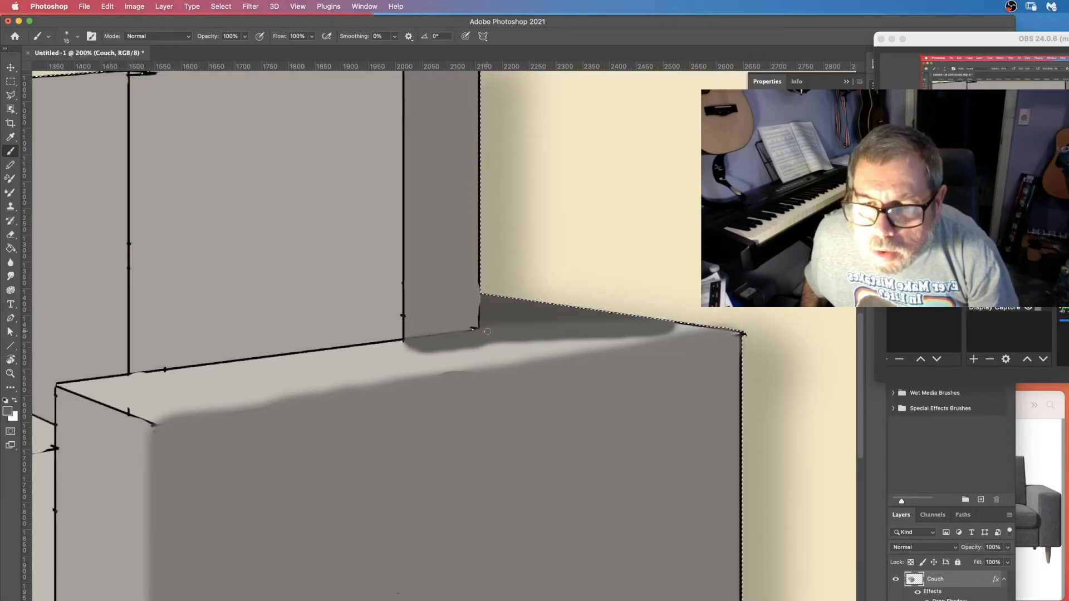
drag(415, 344, 498, 363)
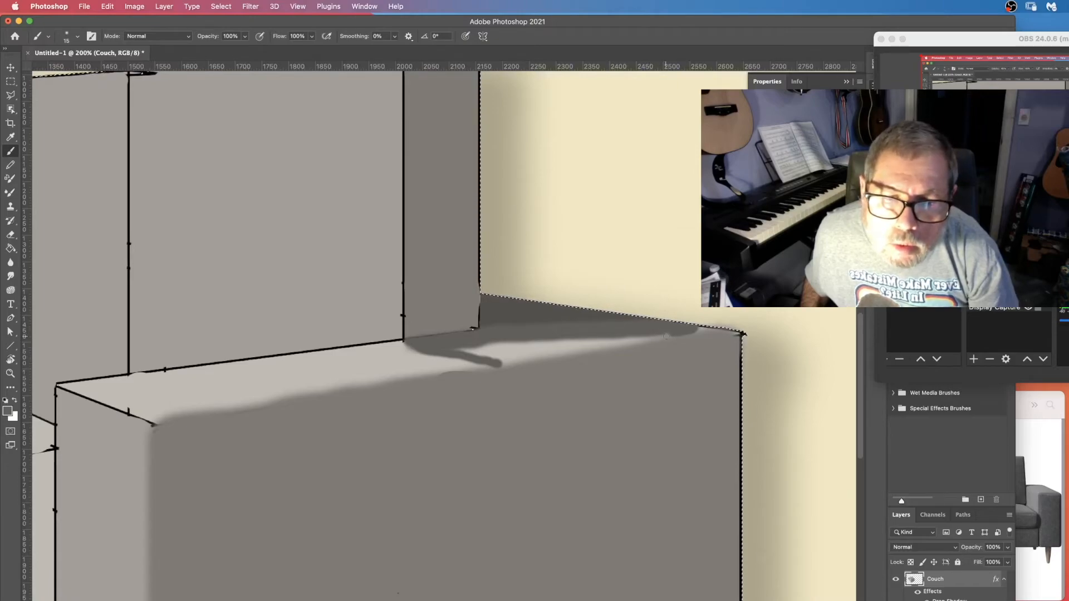
drag(622, 345, 560, 354)
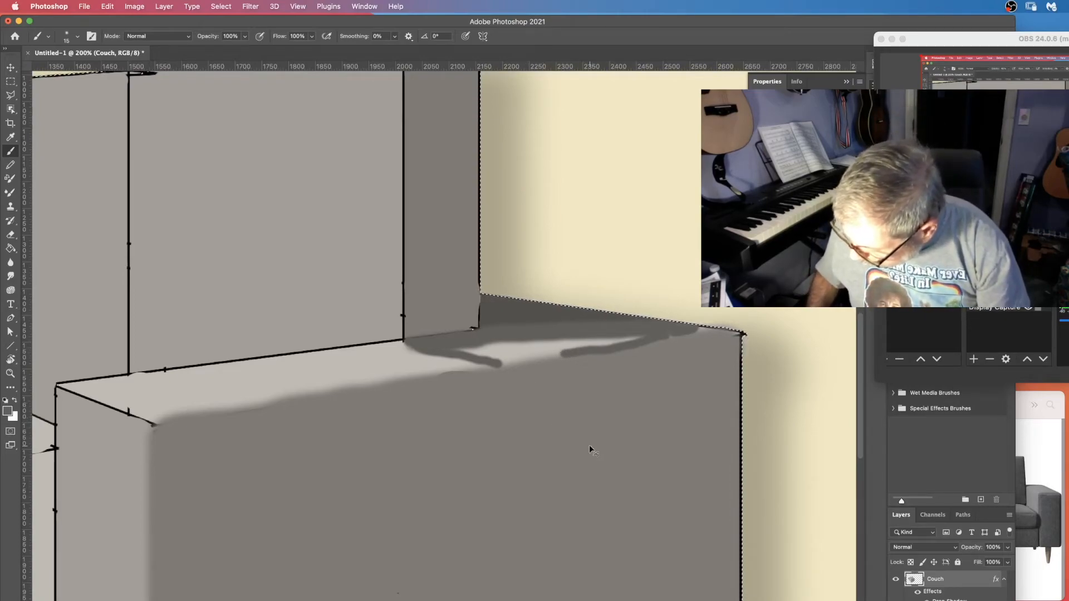
key(super+z)
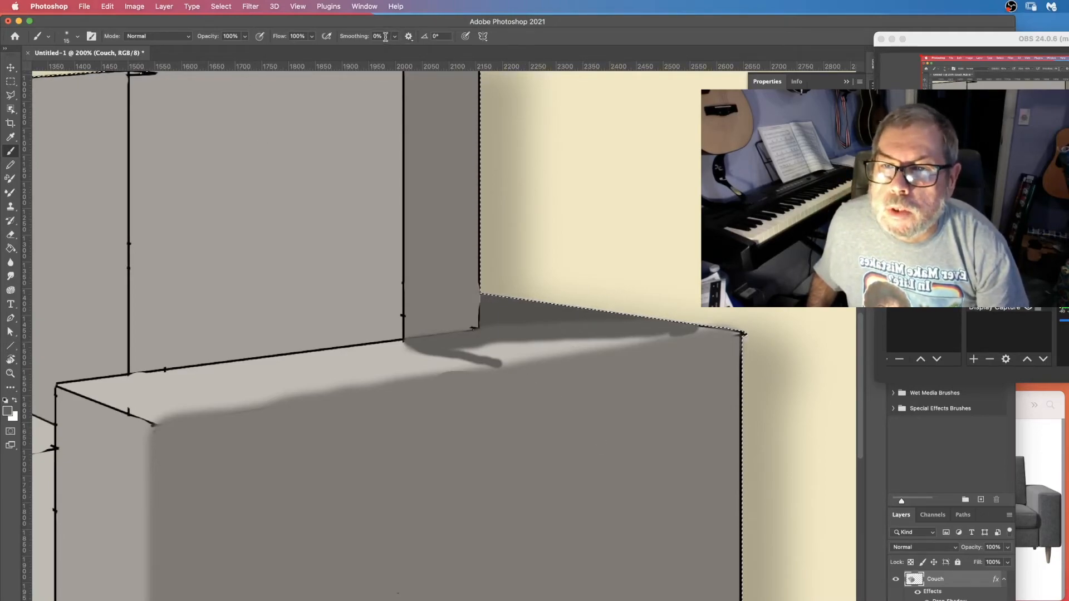
Set brush smoothing to 100% and fill in the shadow on the arm top, then reset smoothing to 0%.
drag(394, 36, 444, 52)
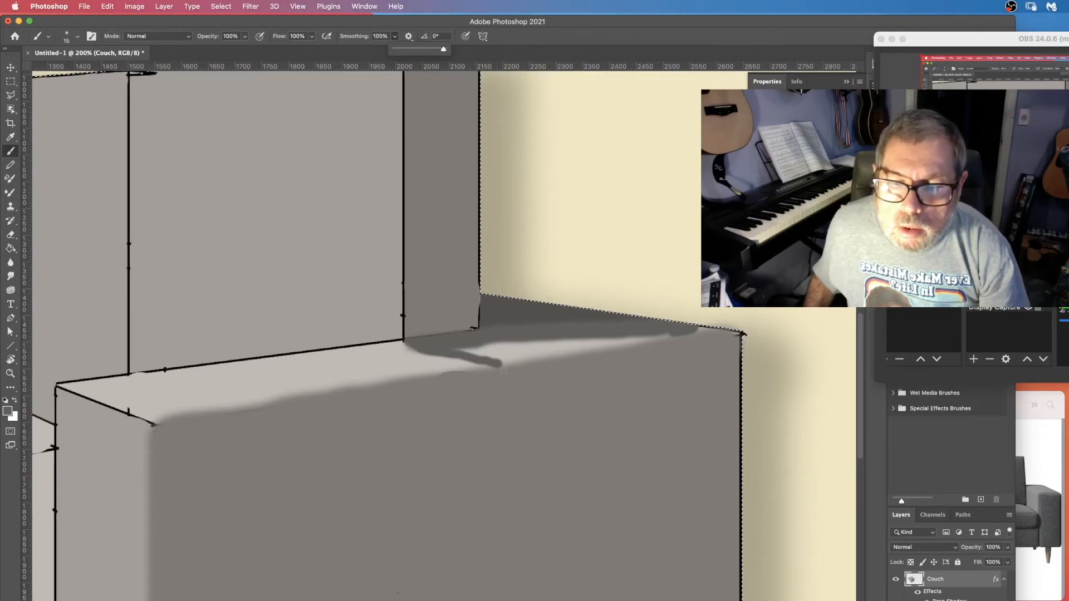
drag(504, 365, 668, 334)
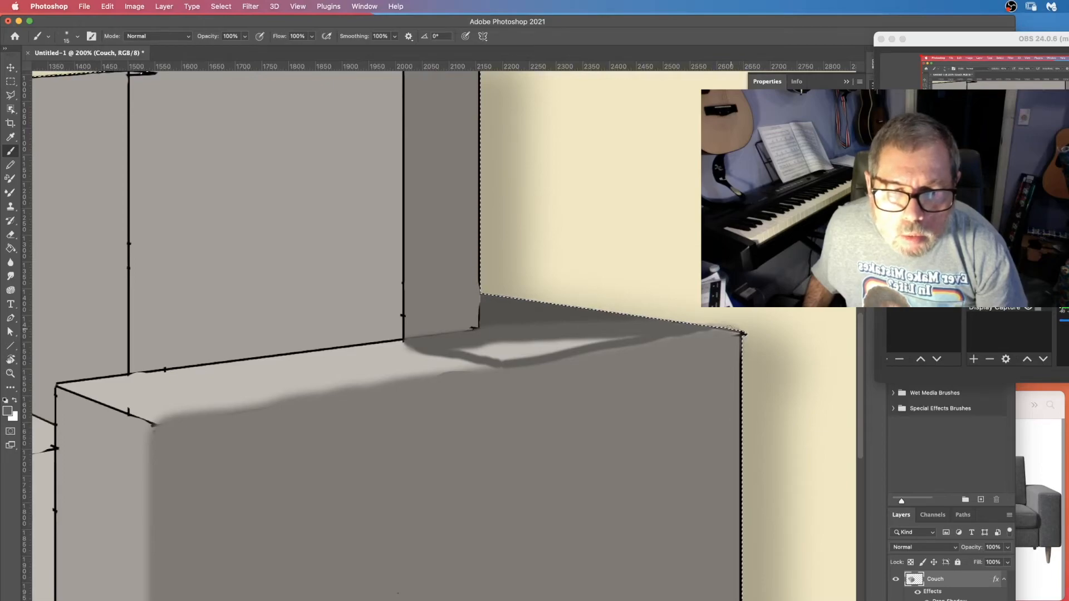
drag(718, 332, 562, 342)
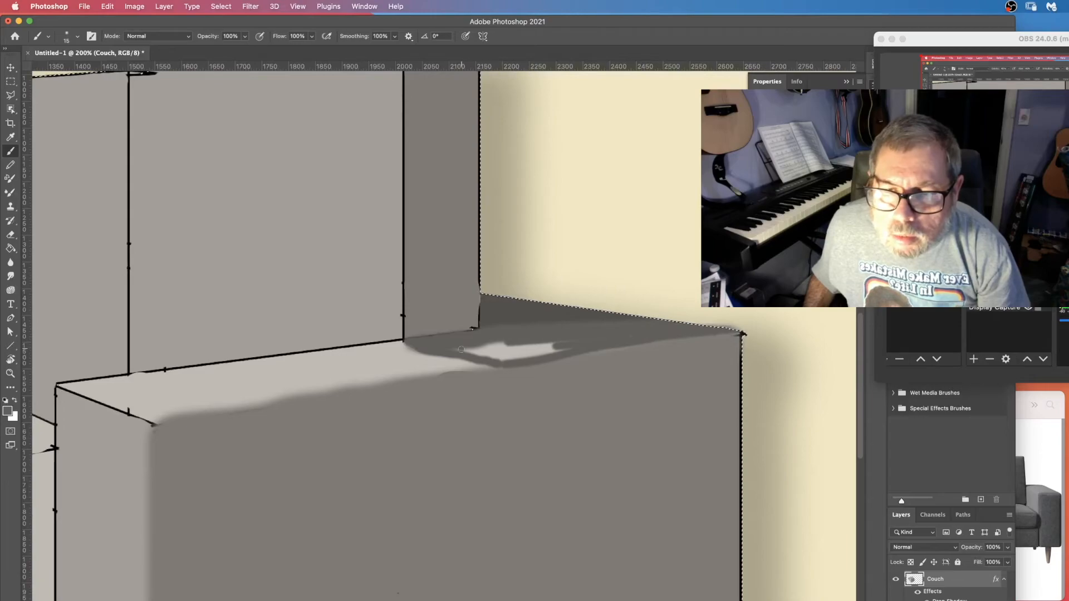
drag(469, 354, 564, 358)
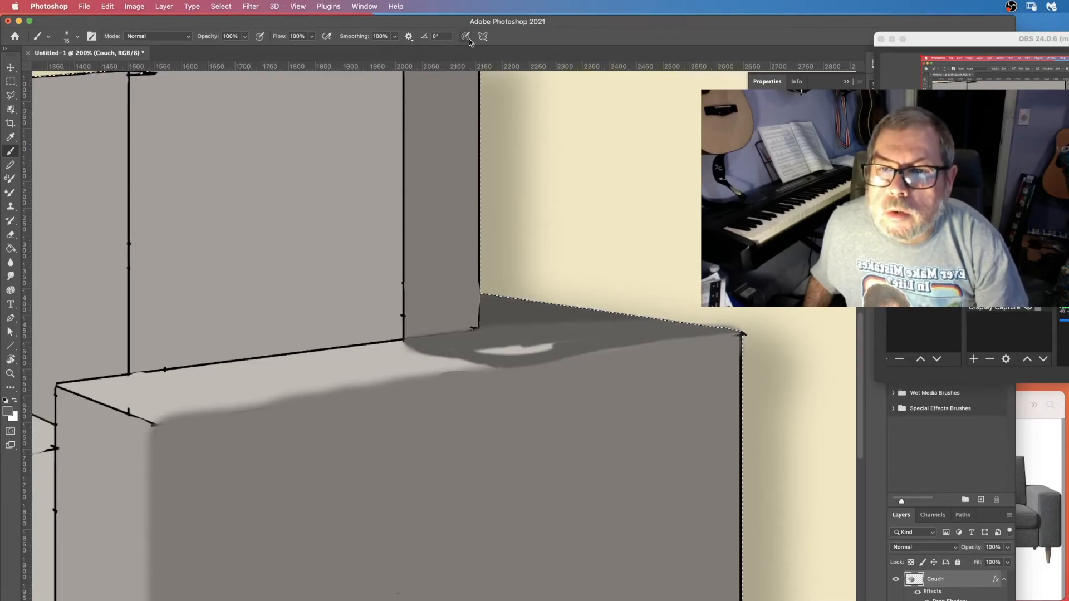
click(398, 38)
click(344, 50)
mouse_move(551, 341)
mouse_down()
mouse_move(526, 354)
mouse_move(545, 352)
mouse_move(496, 351)
mouse_up()
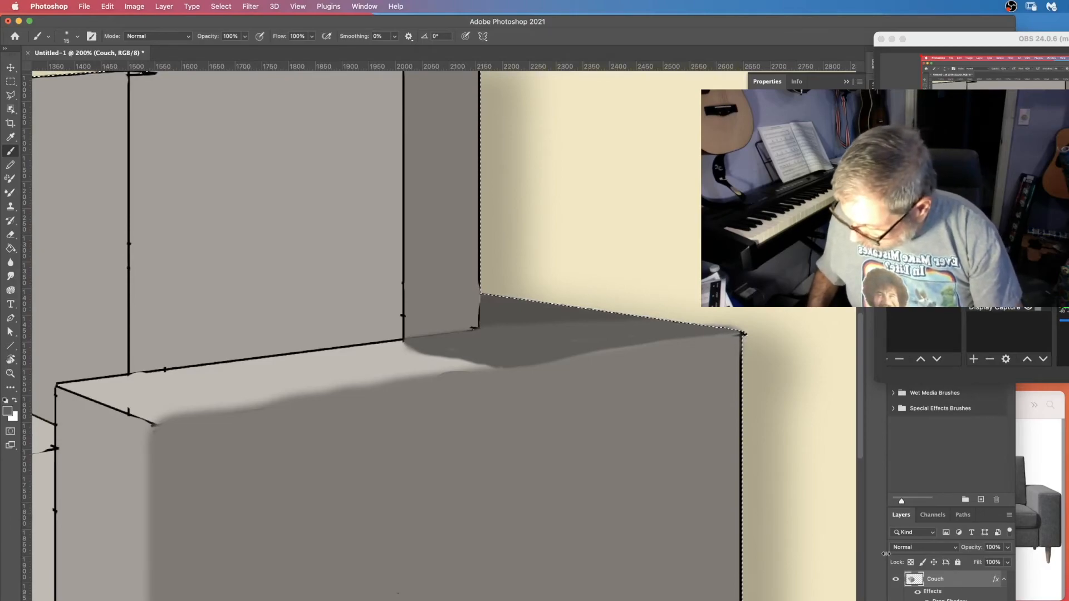
Set the Smudge tool strength to 51% and blend the shadow's lower edge across the arm top.
key(super+minus)
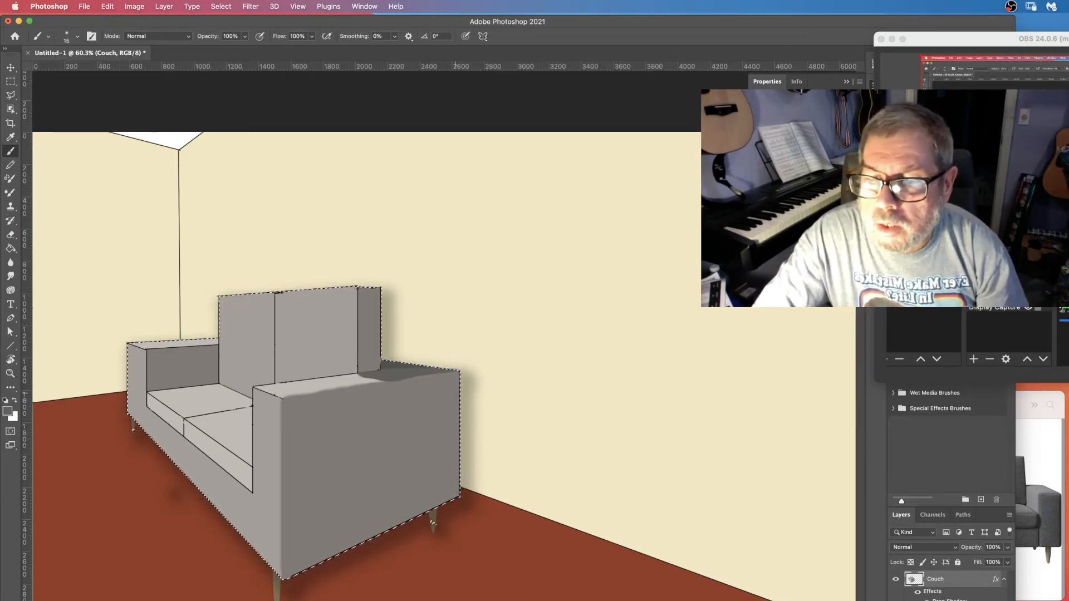
click(11, 277)
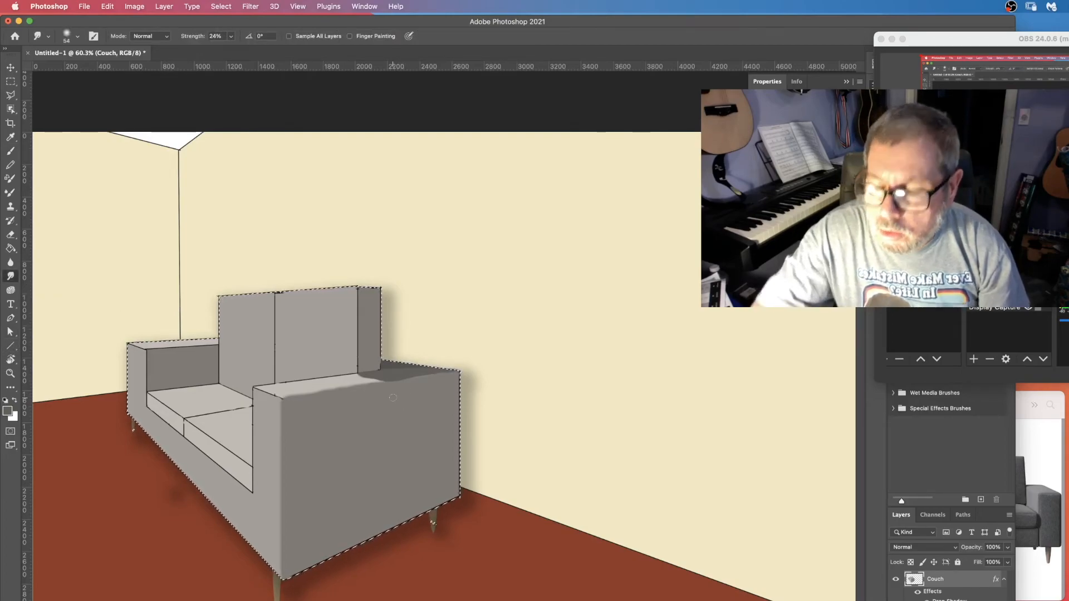
key(z)
drag(382, 378, 448, 378)
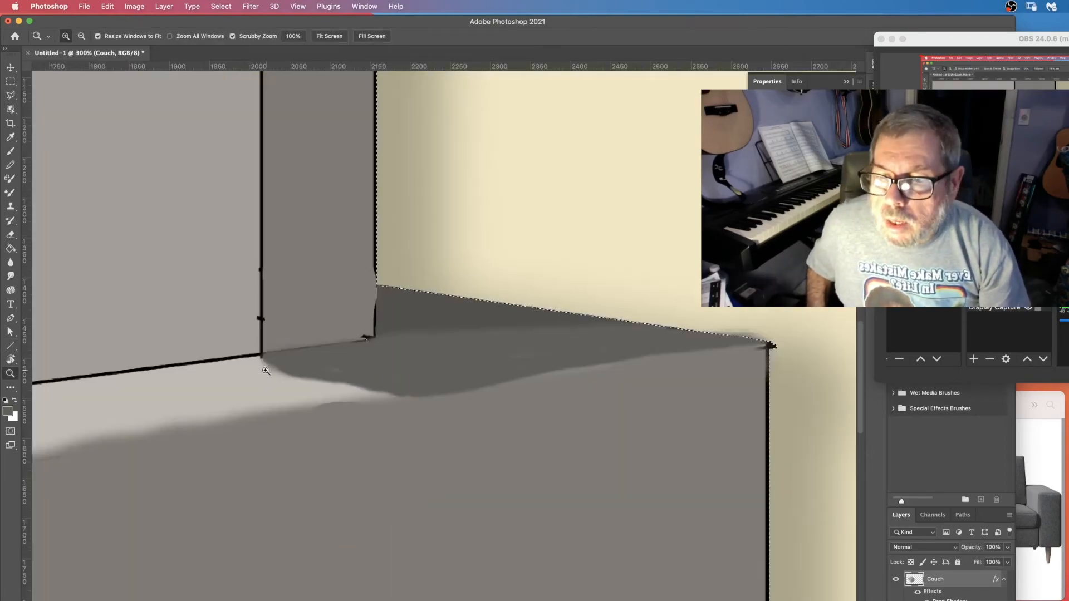
click(11, 276)
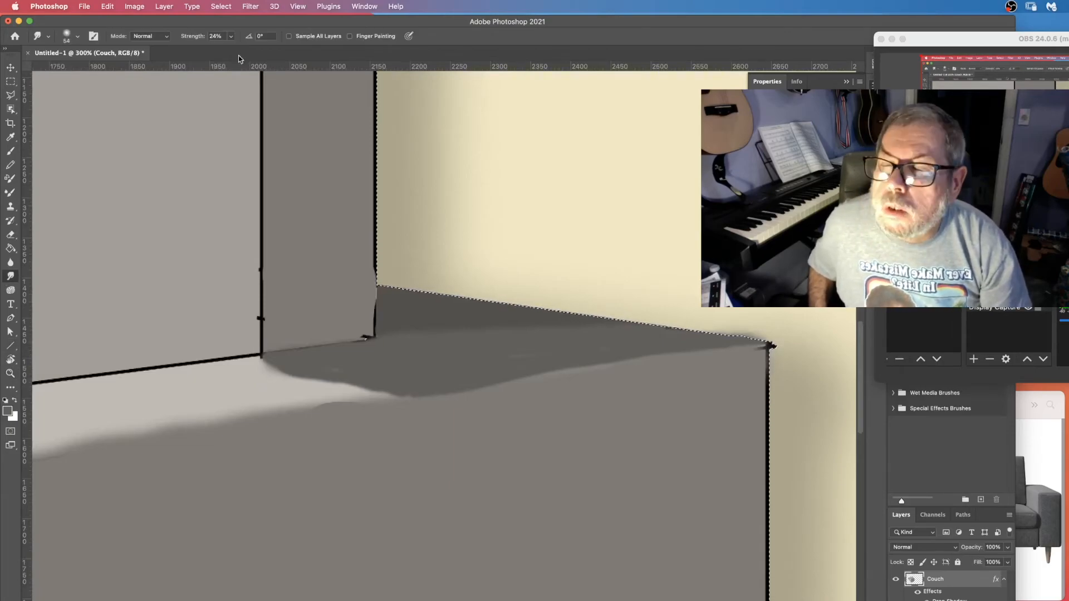
click(230, 37)
drag(230, 49, 240, 49)
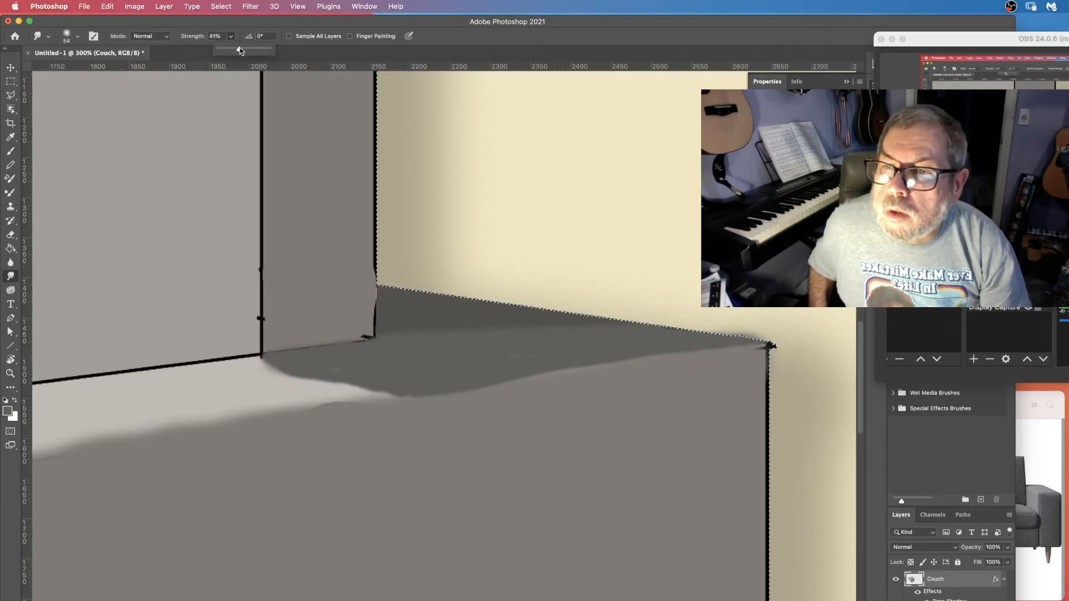
mouse_move(250, 361)
mouse_down()
mouse_move(334, 390)
mouse_move(390, 392)
mouse_up()
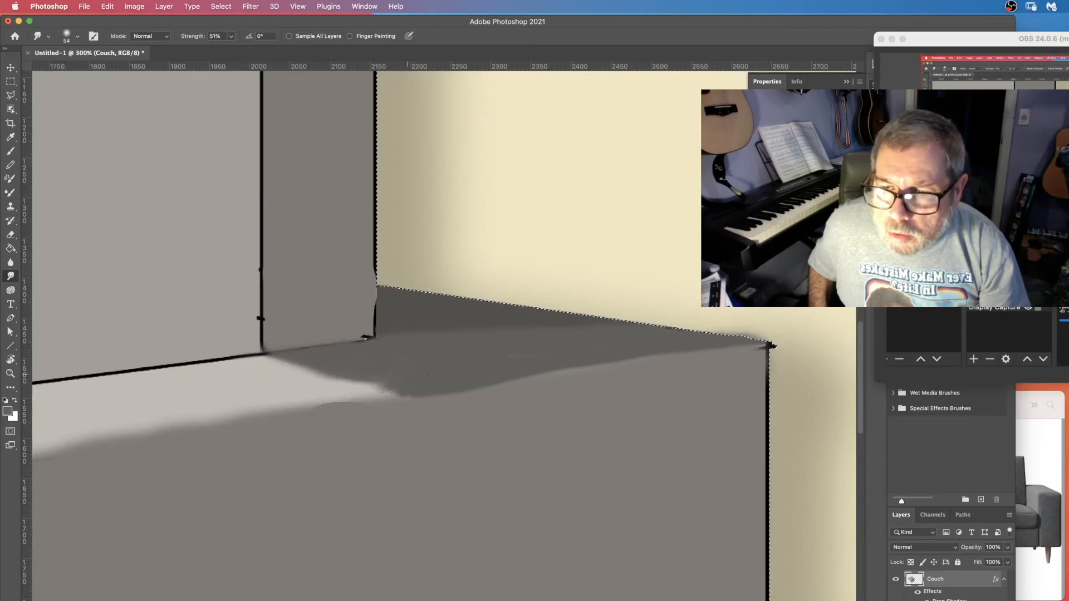
drag(304, 387, 390, 386)
drag(319, 389, 455, 382)
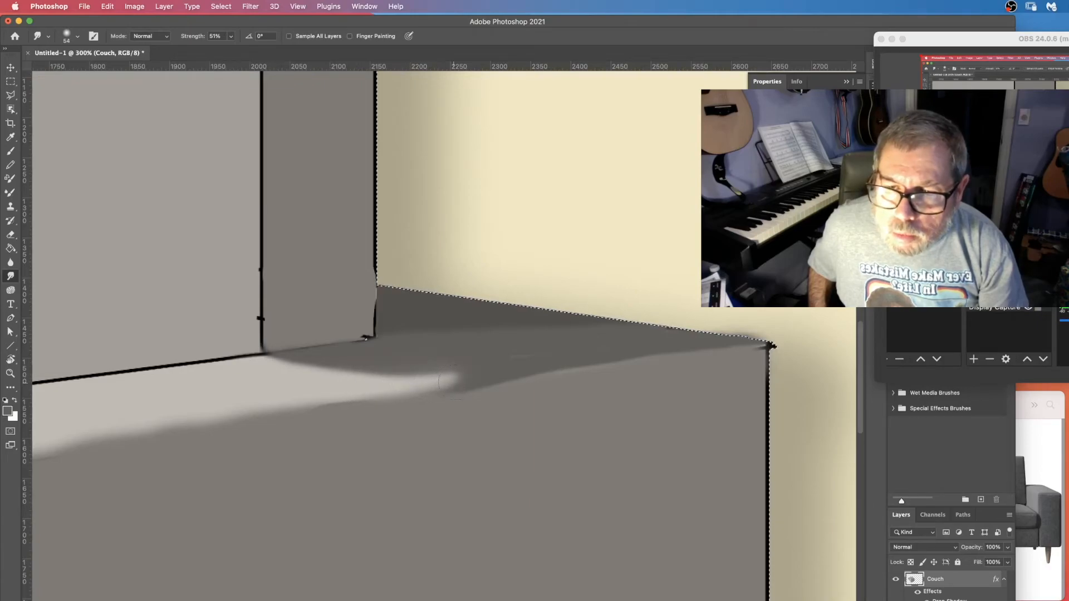
drag(305, 372, 380, 382)
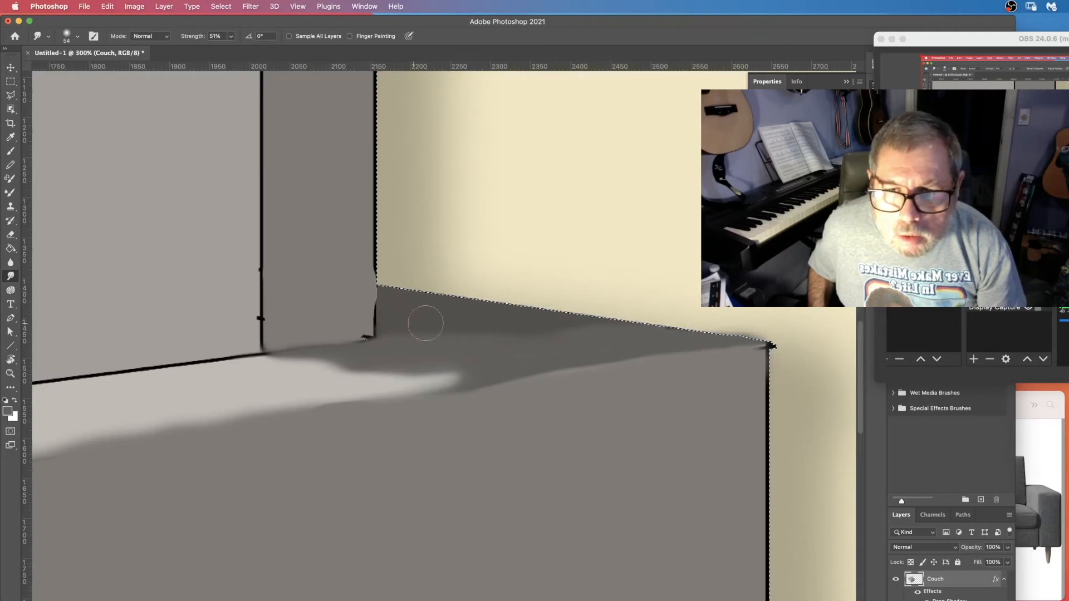
drag(446, 379, 471, 382)
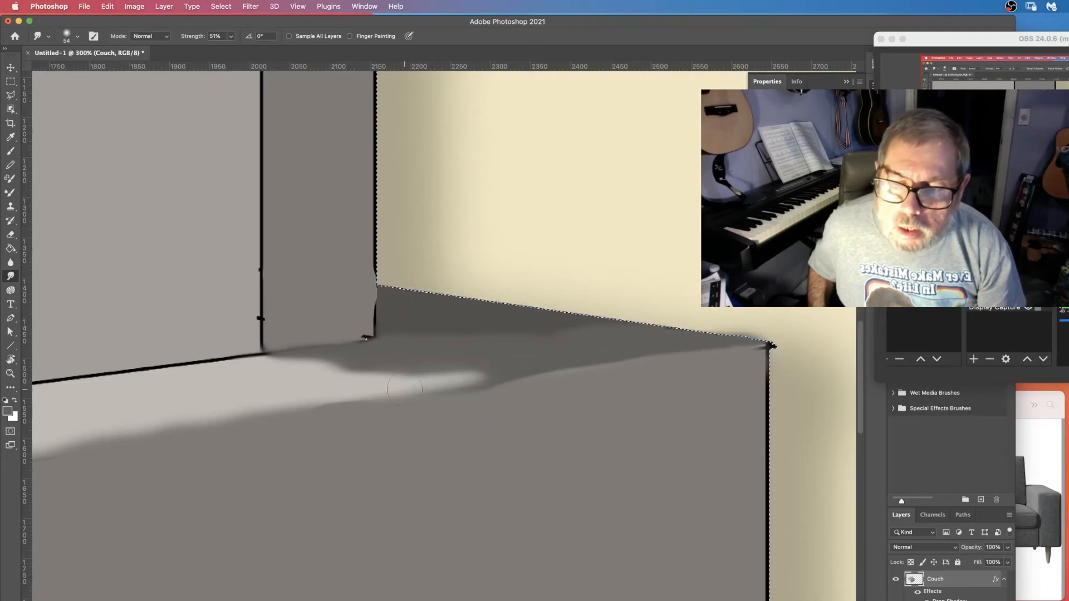
drag(305, 373, 421, 384)
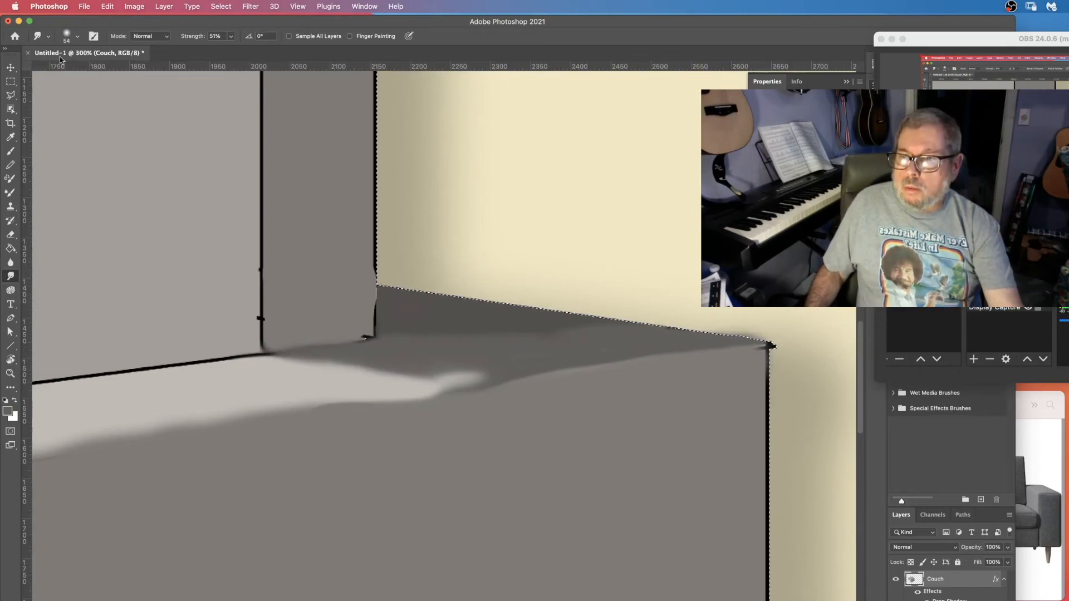
Reduce the smudge brush to 19 px and soften the shadow's edges further on the arm top.
click(72, 35)
drag(70, 69, 66, 69)
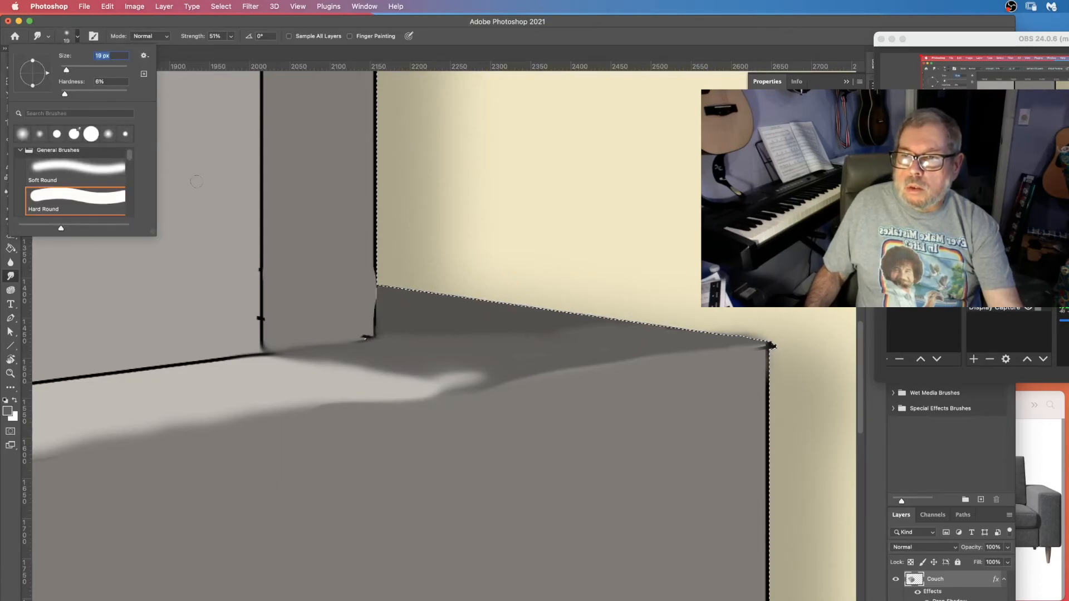
click(434, 381)
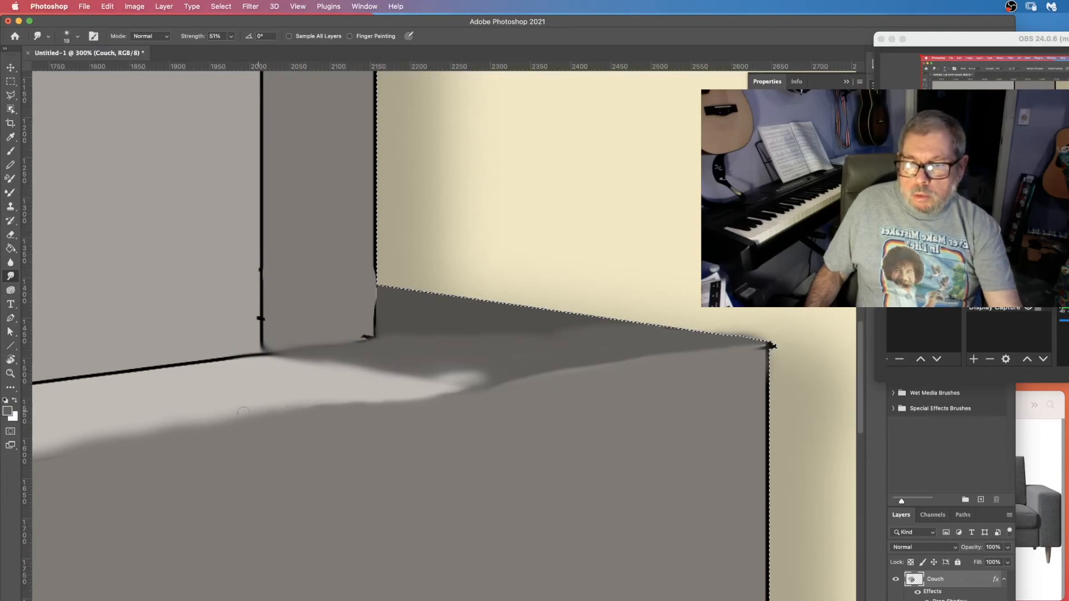
scroll(203, 409, up, 3)
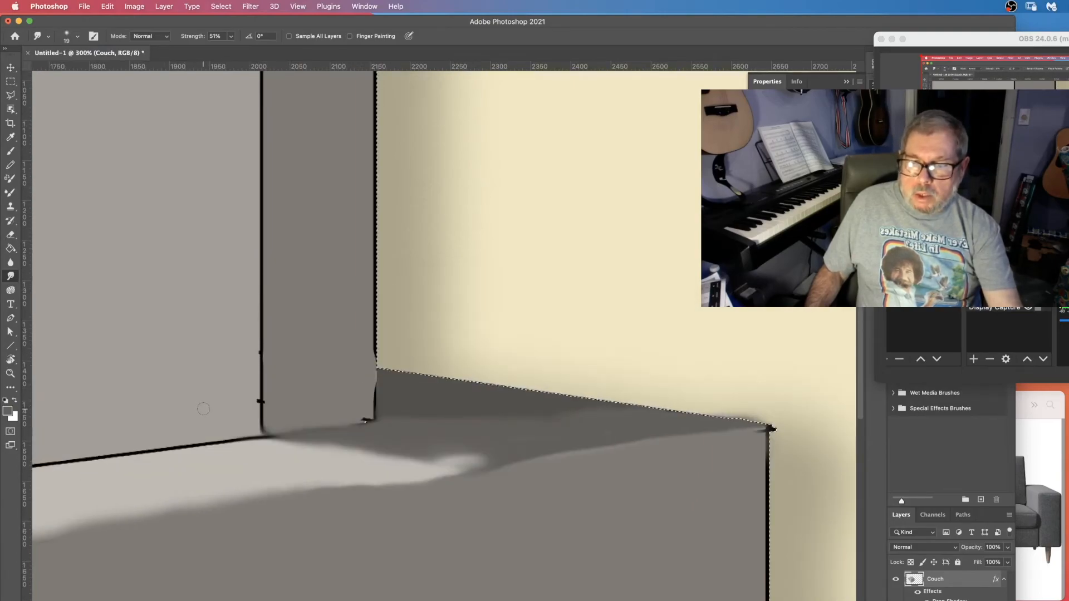
scroll(203, 409, down, 5)
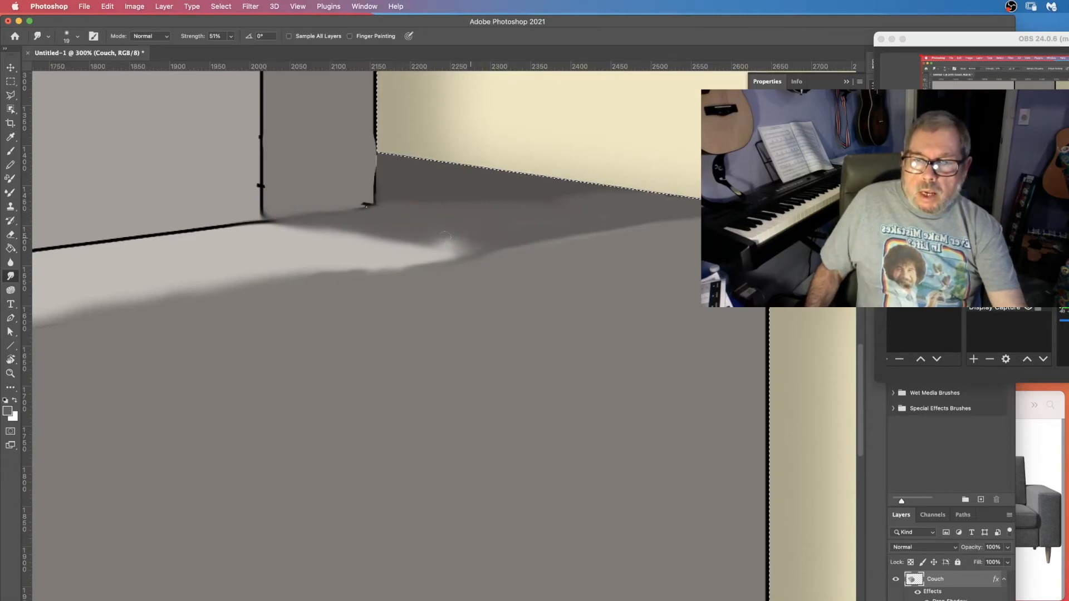
drag(478, 244, 443, 243)
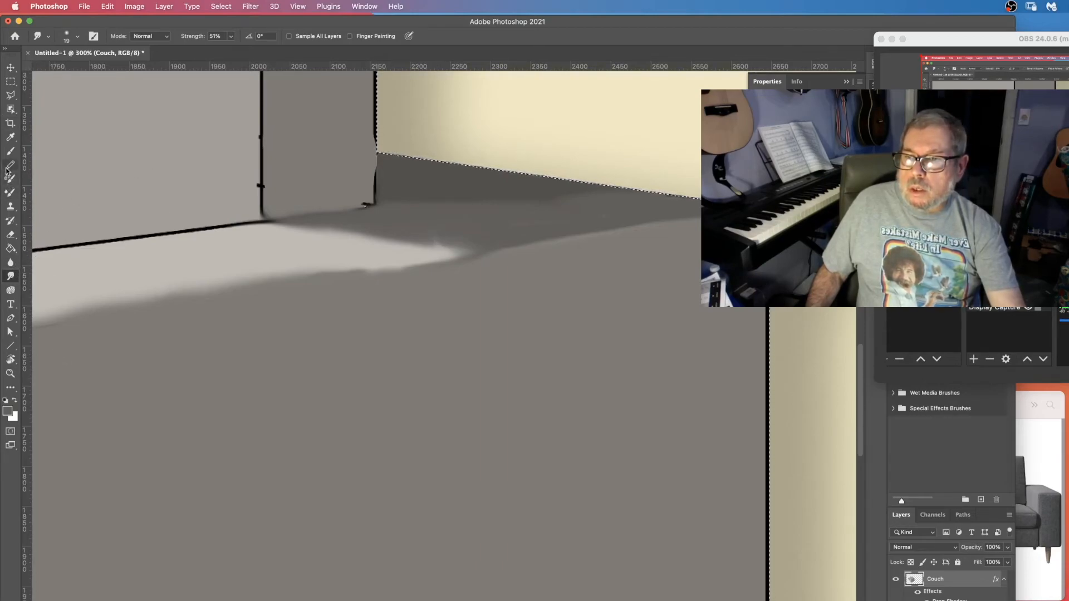
Paint a soft #7f7b76 grey patch on the arm top's back area, then smudge it into the shadow.
click(10, 151)
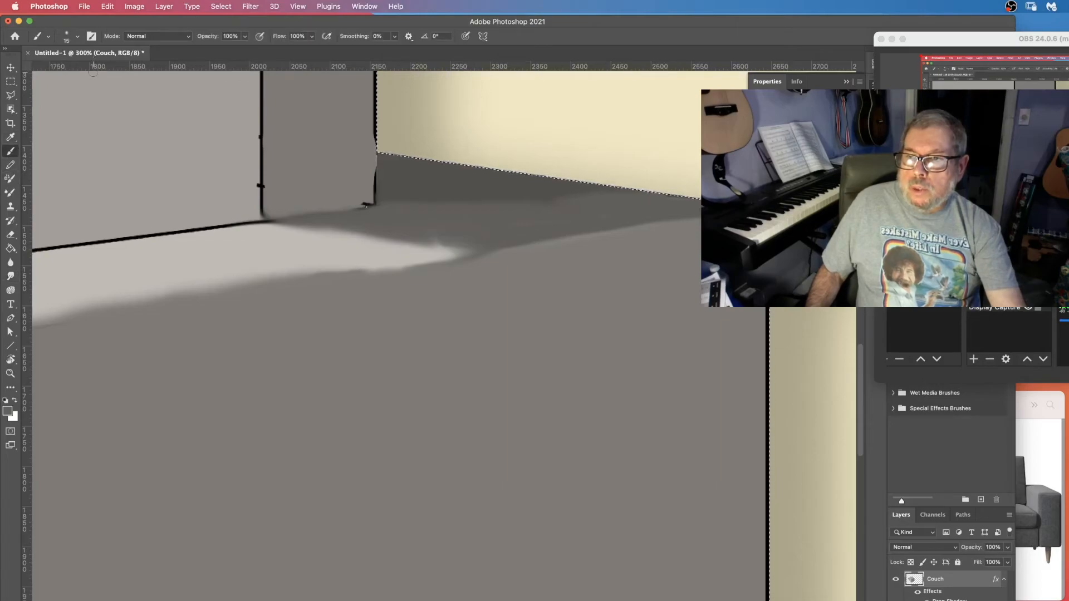
click(8, 412)
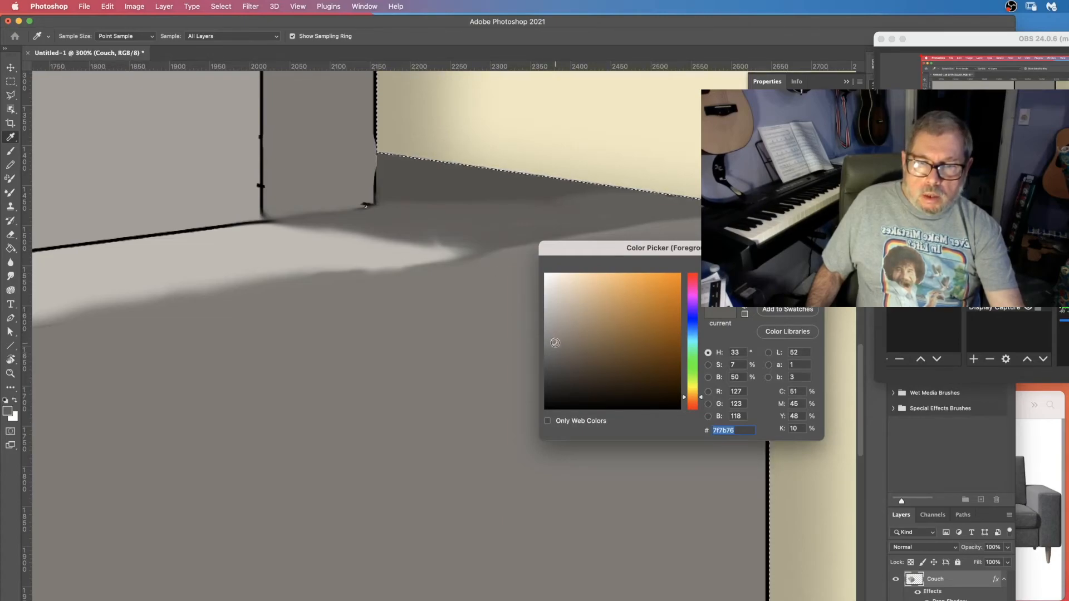
key(Return)
key(b)
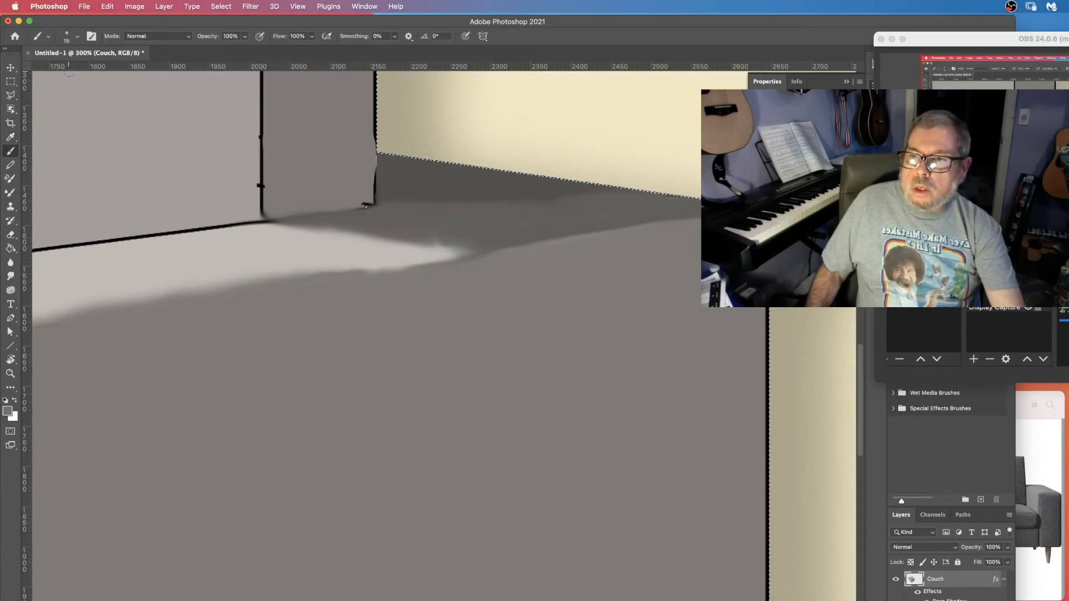
click(78, 36)
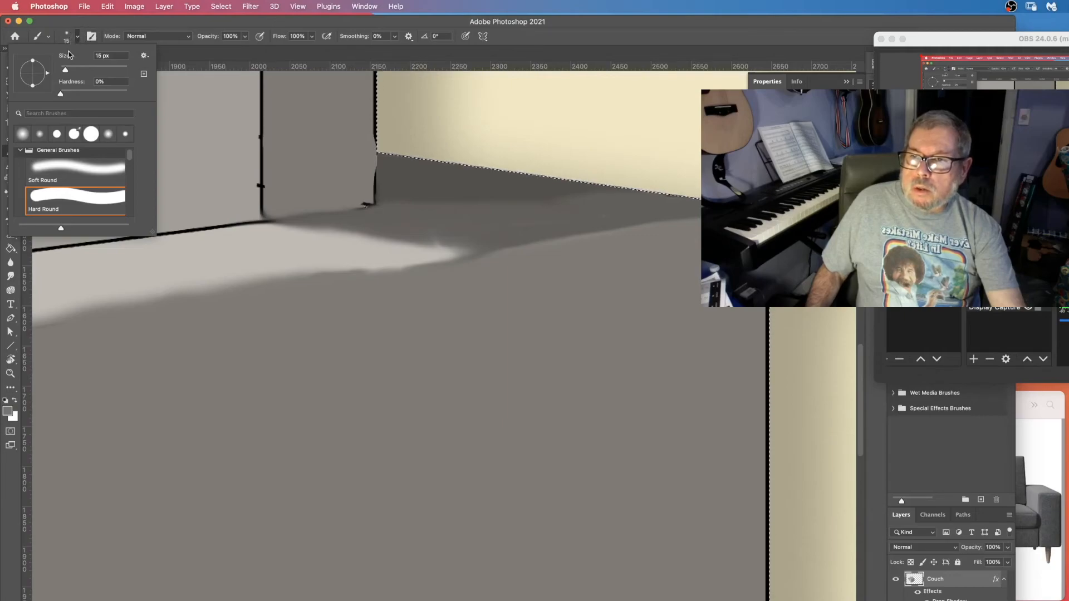
click(79, 68)
click(481, 226)
mouse_move(394, 219)
mouse_down()
mouse_move(472, 212)
mouse_move(454, 222)
mouse_move(518, 223)
mouse_up()
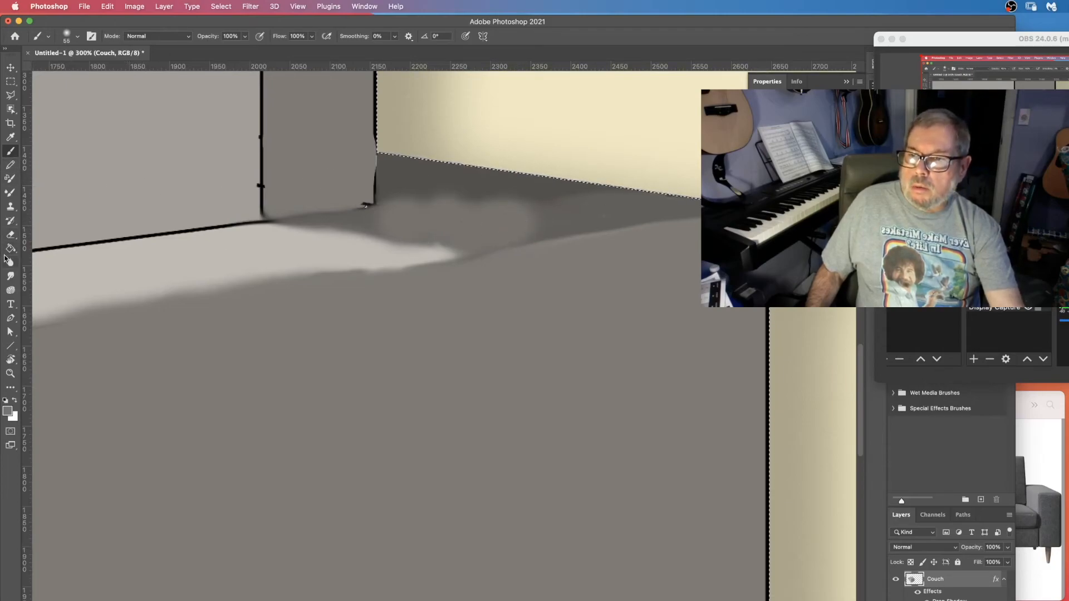
click(11, 276)
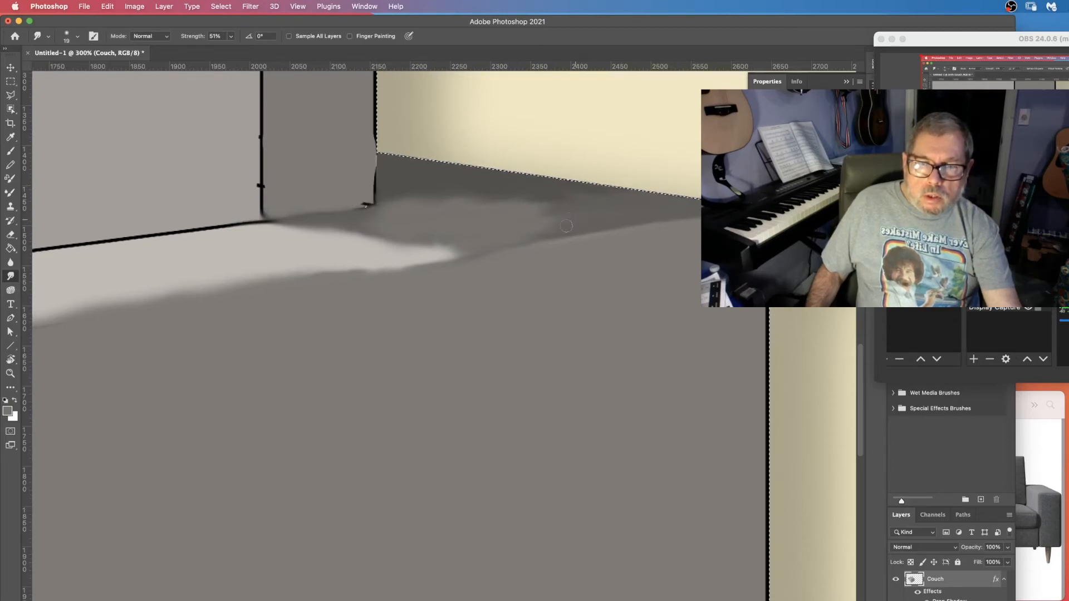
drag(556, 212, 496, 203)
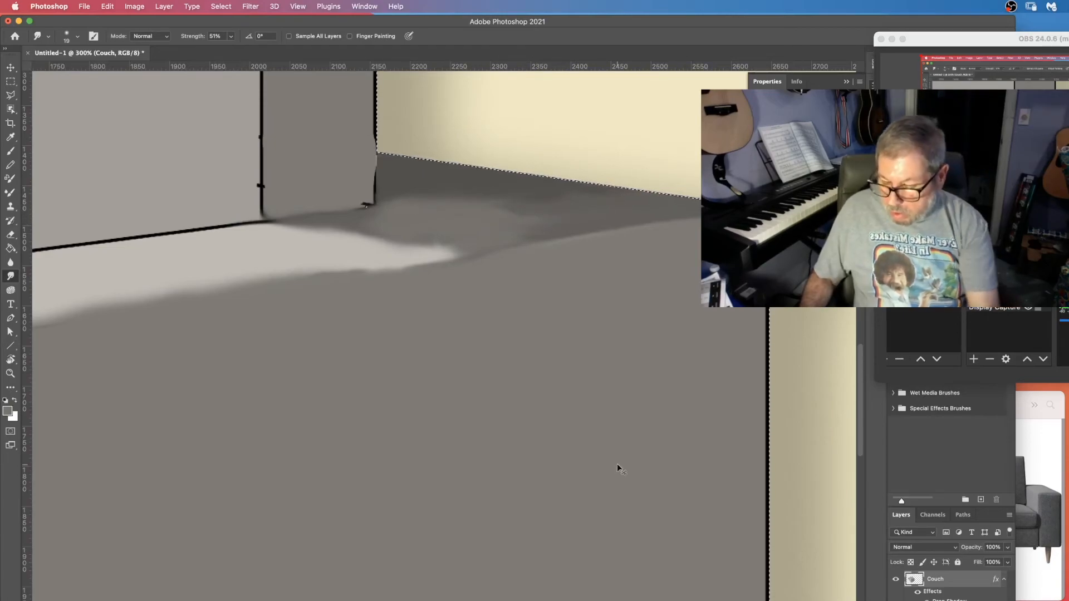
Place the download.jpeg fabric texture into the drawing and move it over the sofa's backrest.
key(super+0)
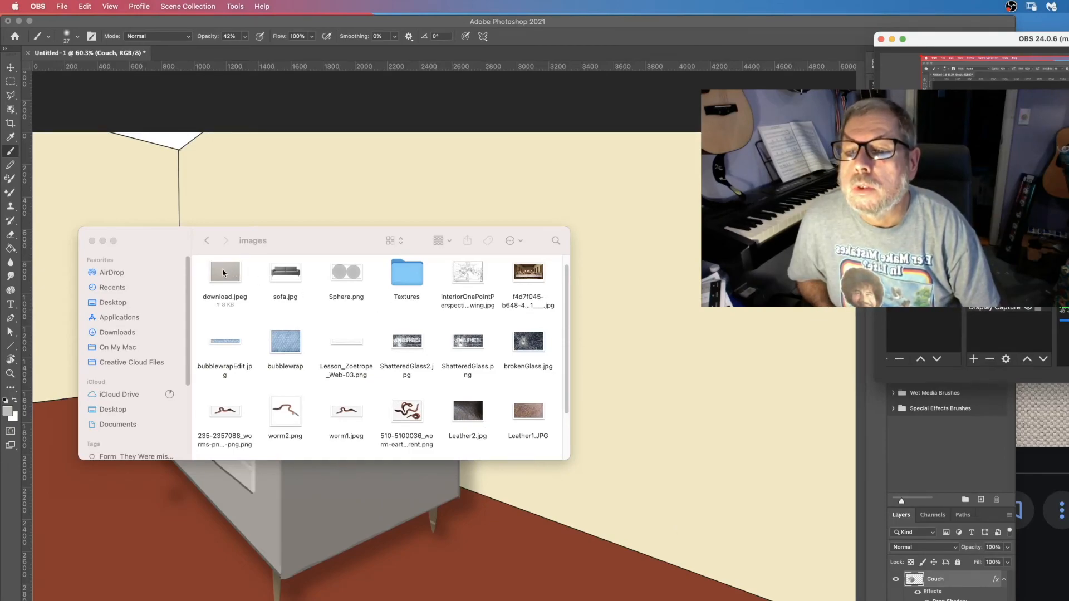
drag(223, 273, 476, 551)
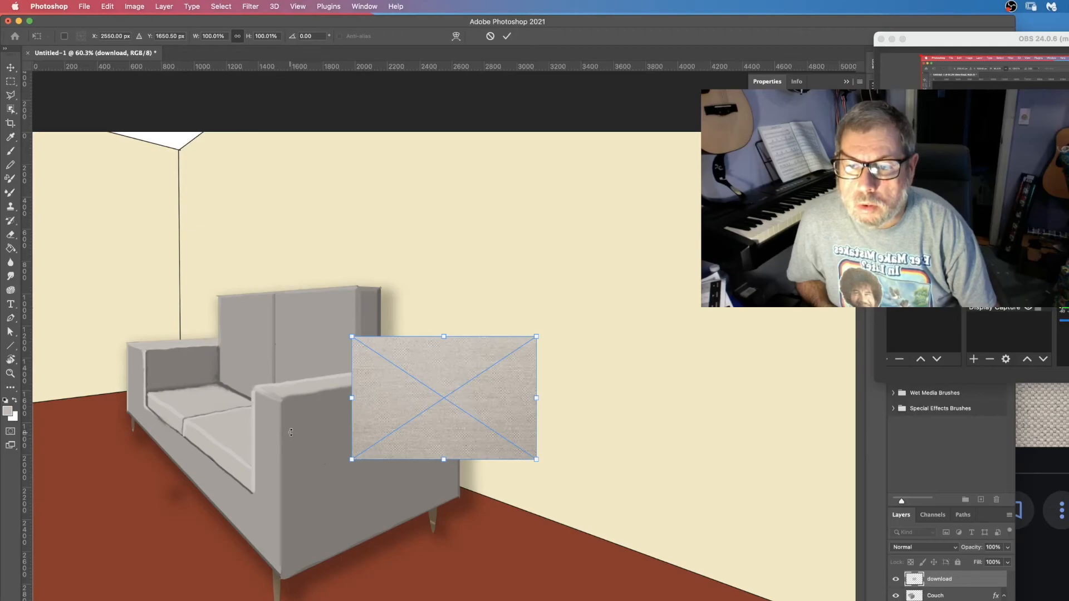
key(Return)
drag(448, 373, 213, 289)
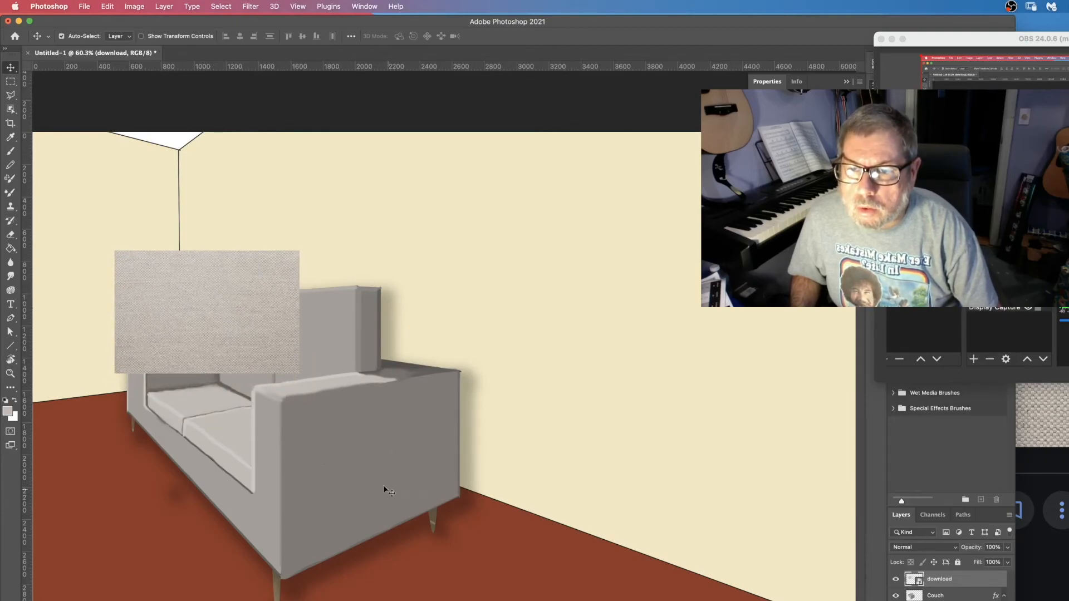
Scale the fabric texture to about 280% so it covers the whole sofa.
click(107, 6)
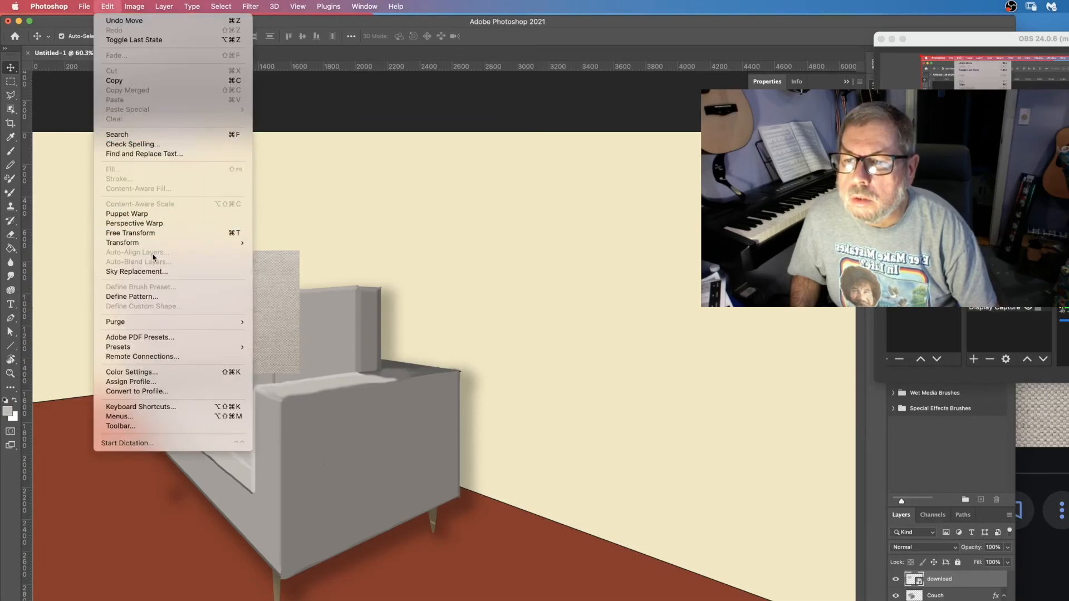
mouse_move(165, 244)
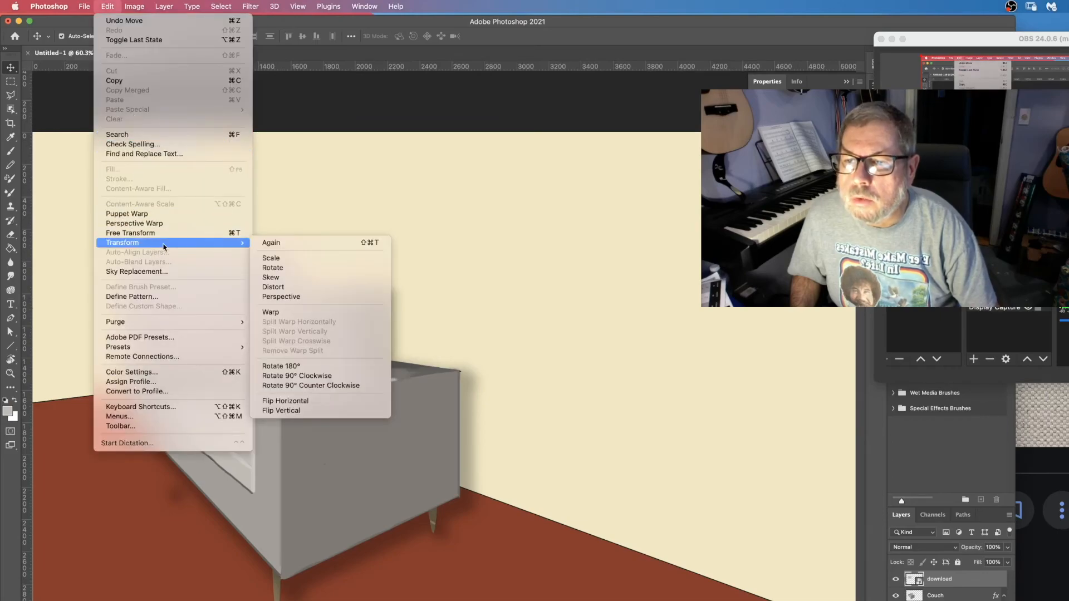
click(305, 257)
drag(299, 382, 612, 600)
drag(535, 443, 480, 437)
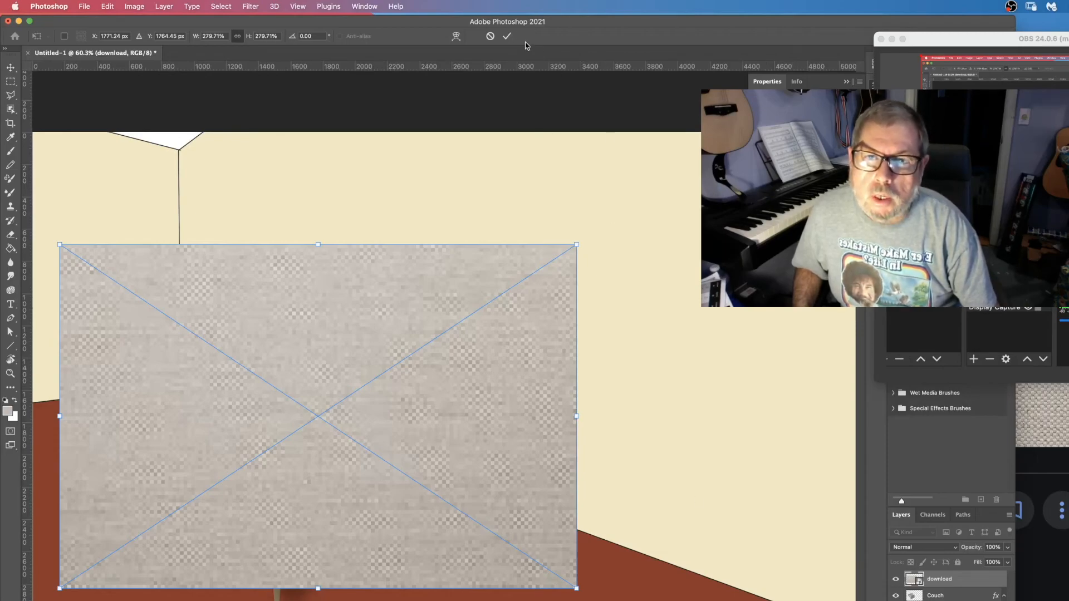
click(506, 36)
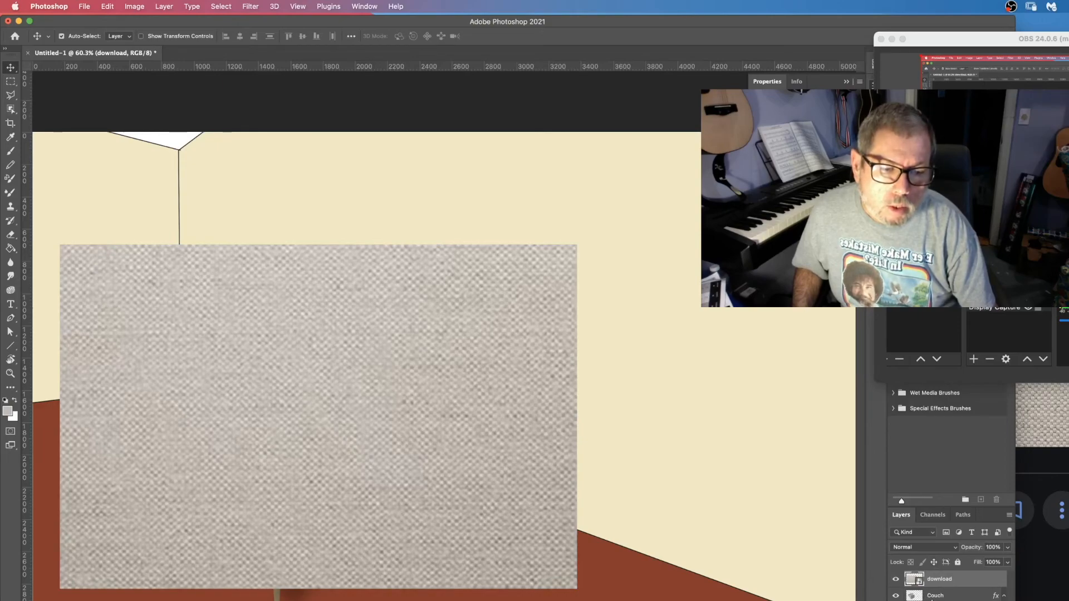
Load the Couch layer's pixels as a selection, make the texture layer active, and invert the selection.
click(951, 599)
right_click(913, 599)
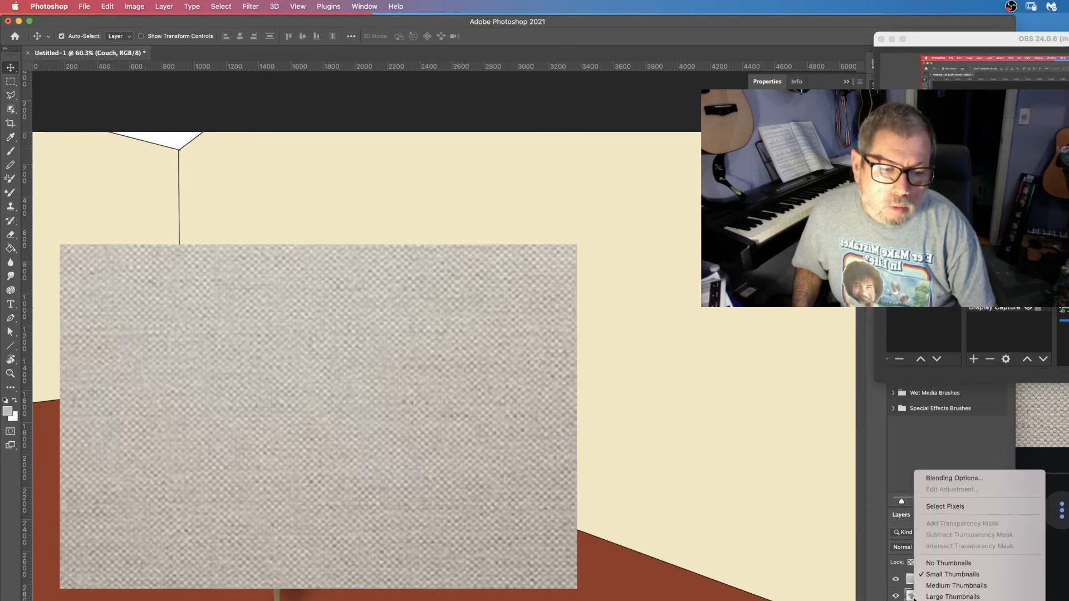
click(947, 507)
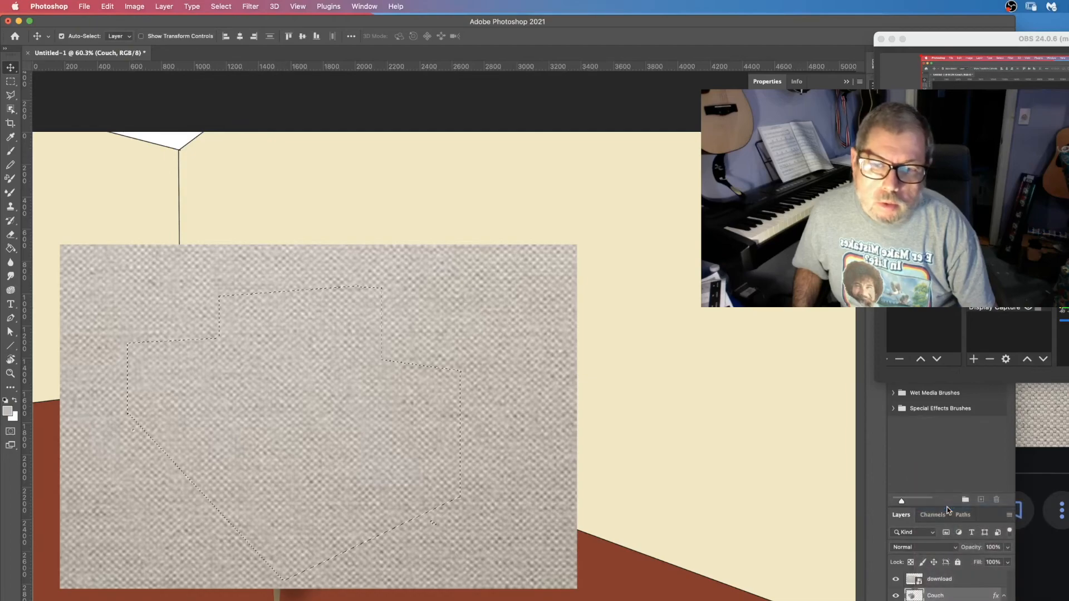
click(983, 578)
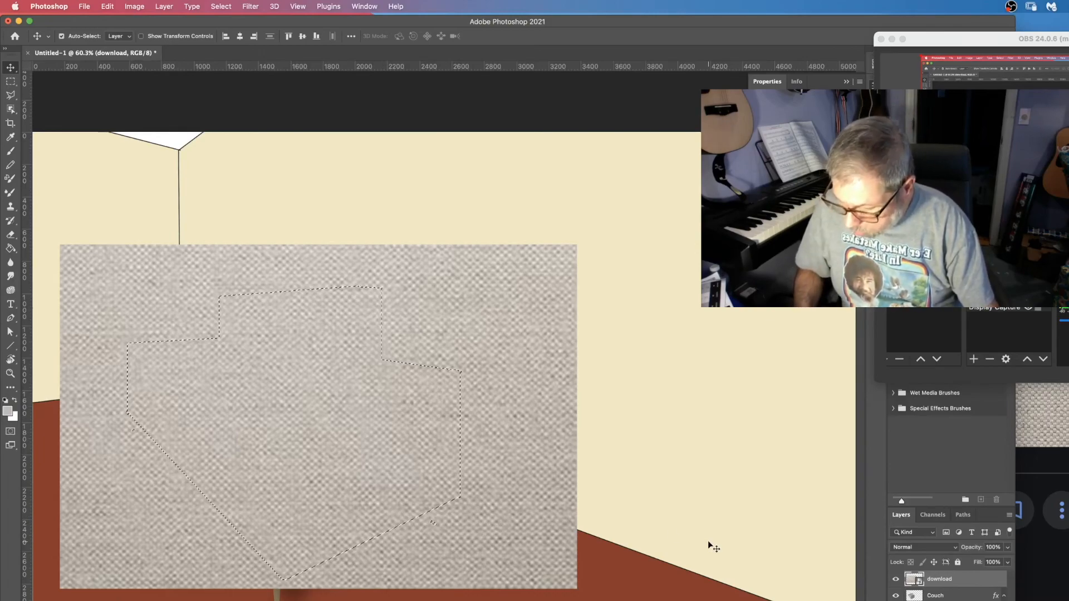
click(221, 7)
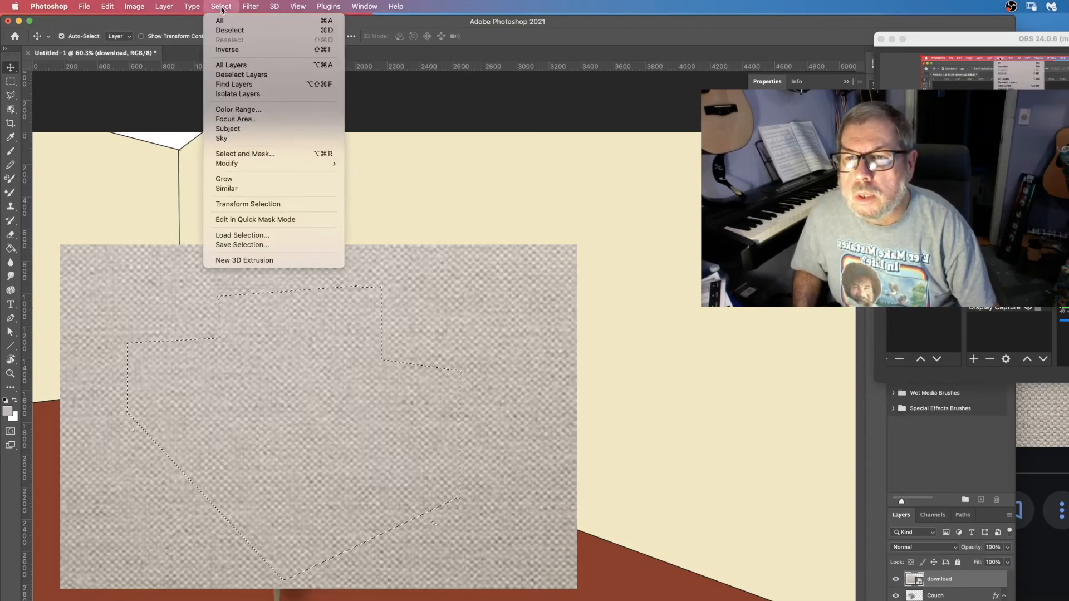
click(237, 50)
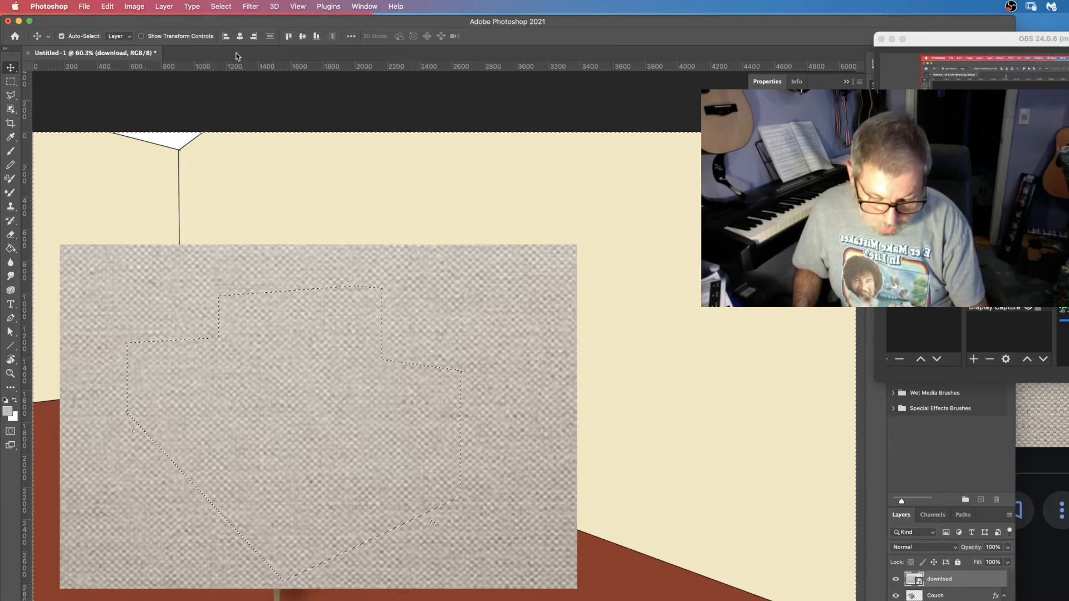
Rasterize the fabric texture layer, restrict it to the sofa's shape, and deselect.
right_click(948, 592)
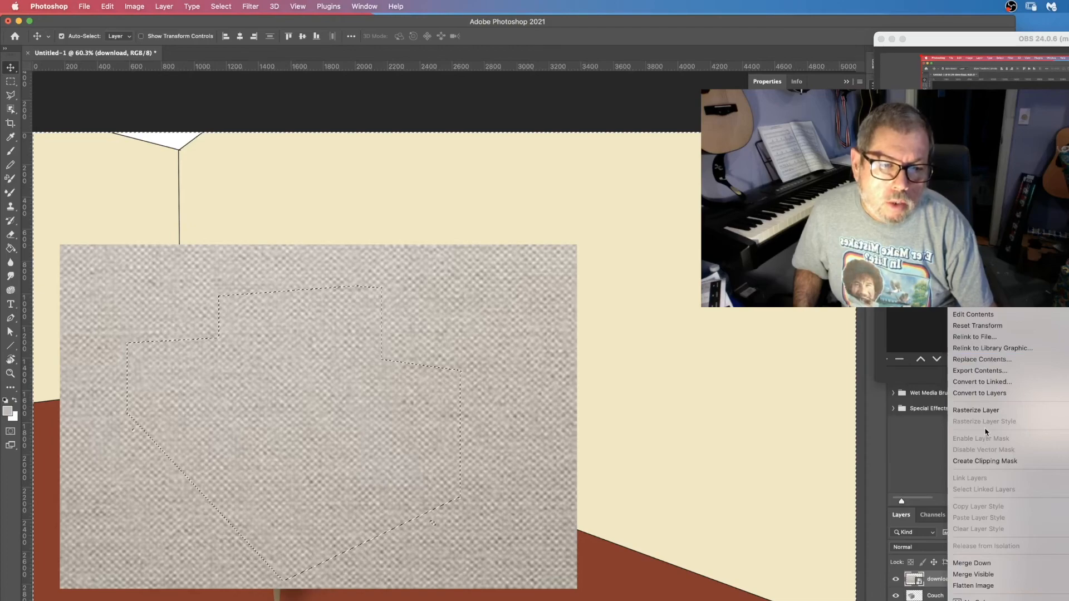
click(987, 410)
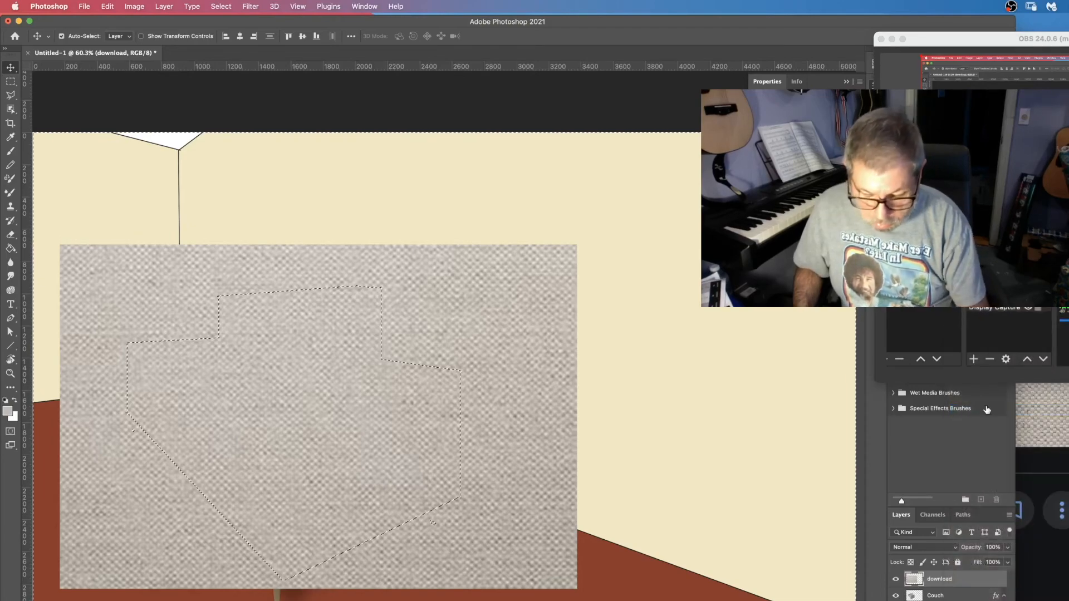
key(super+alt+g)
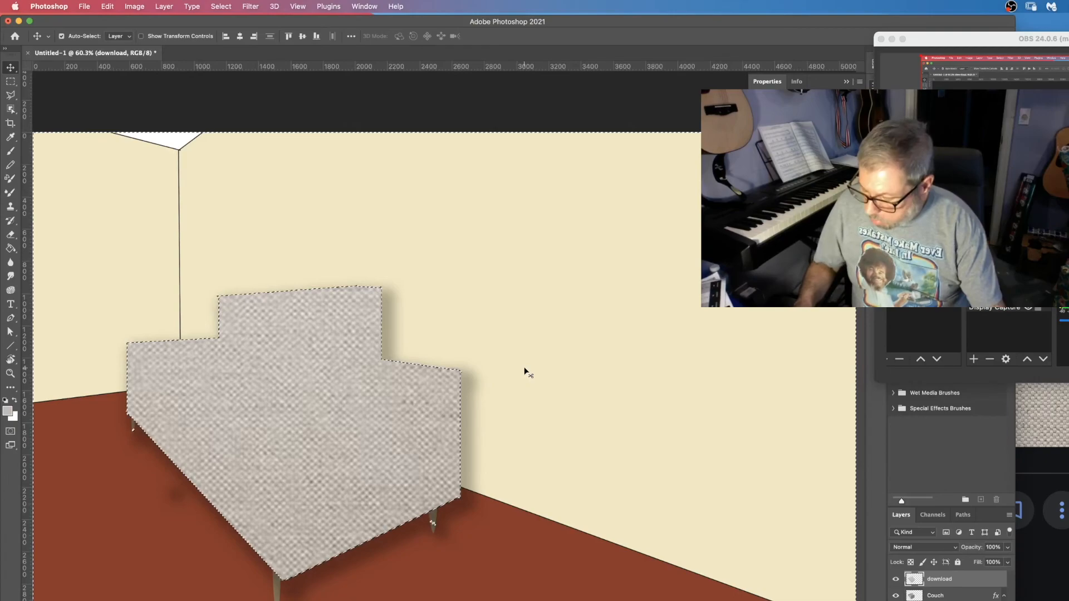
key(super+d)
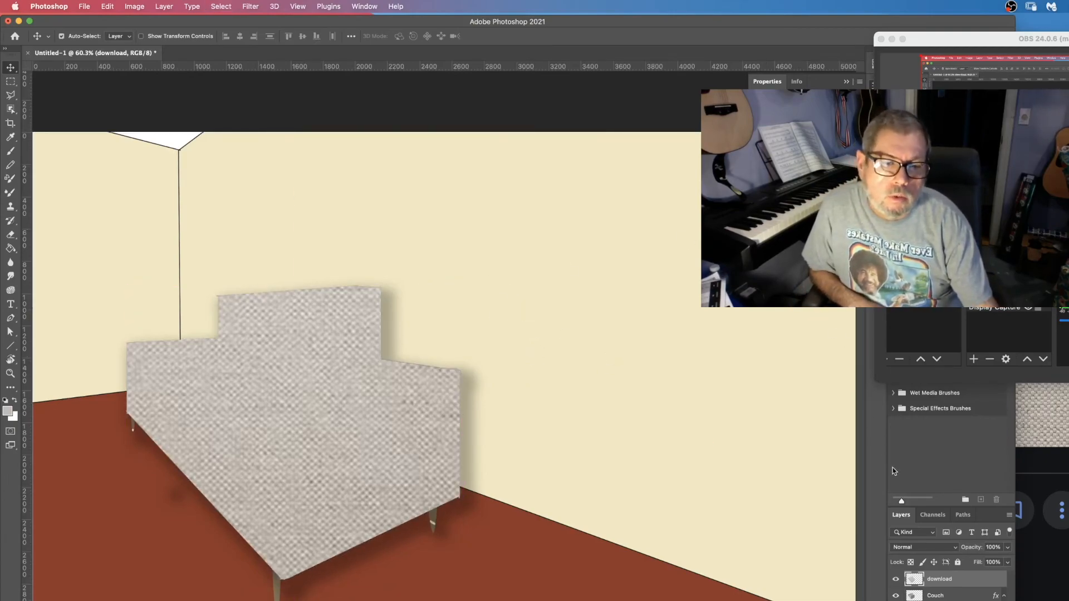
Set the texture layer's blend mode to Multiply and merge it down into the Couch layer.
click(955, 551)
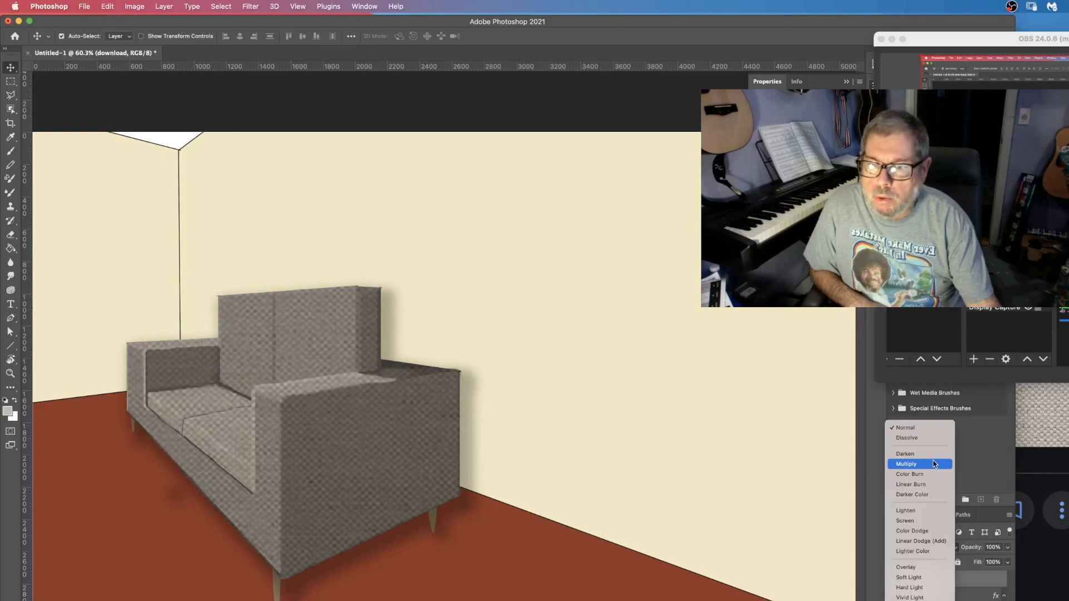
click(934, 464)
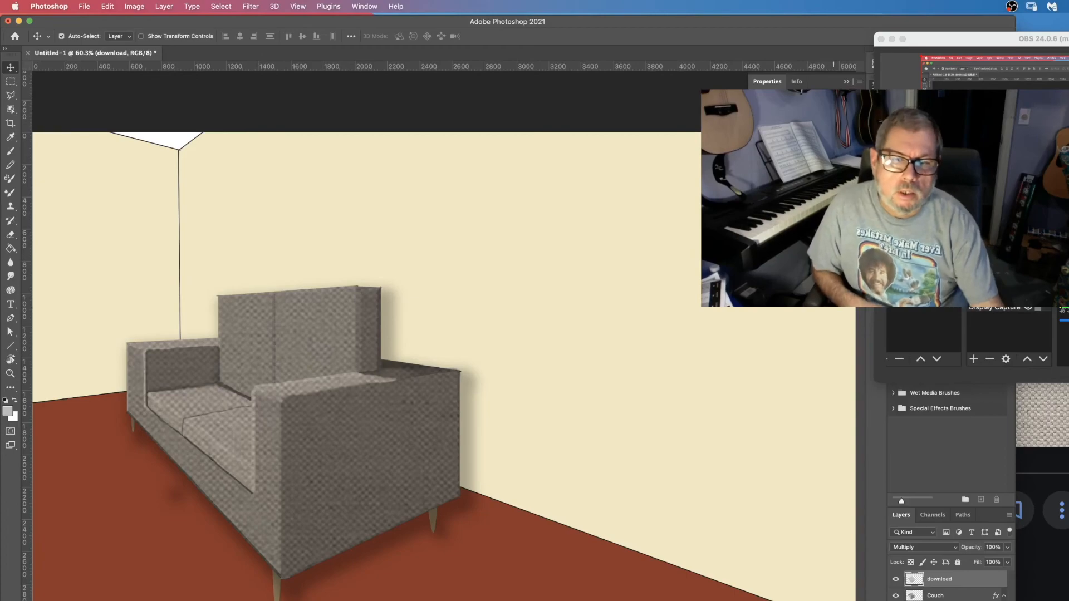
right_click(964, 588)
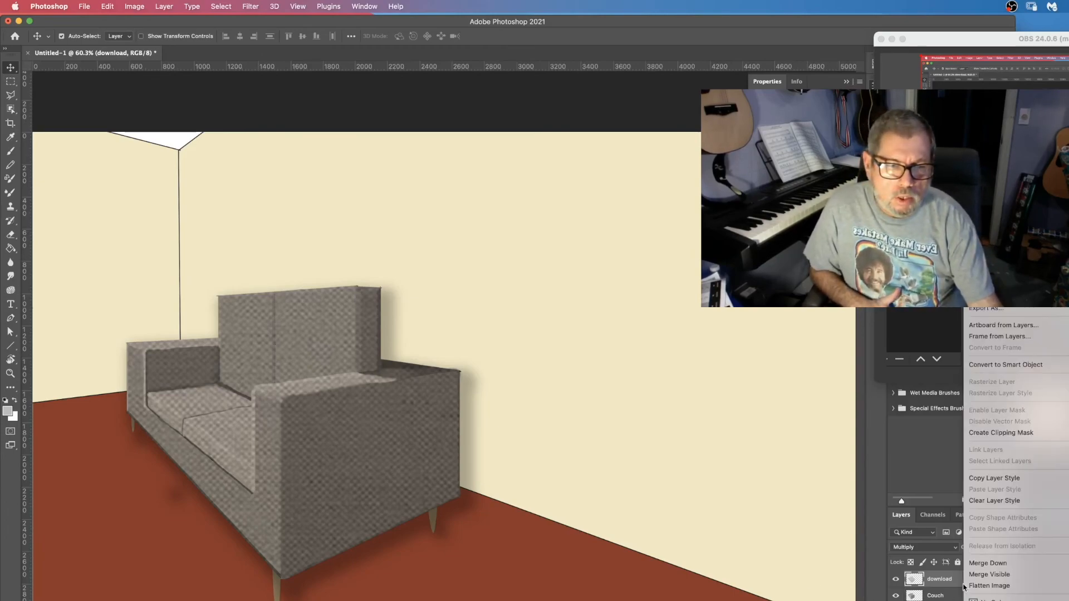
click(990, 562)
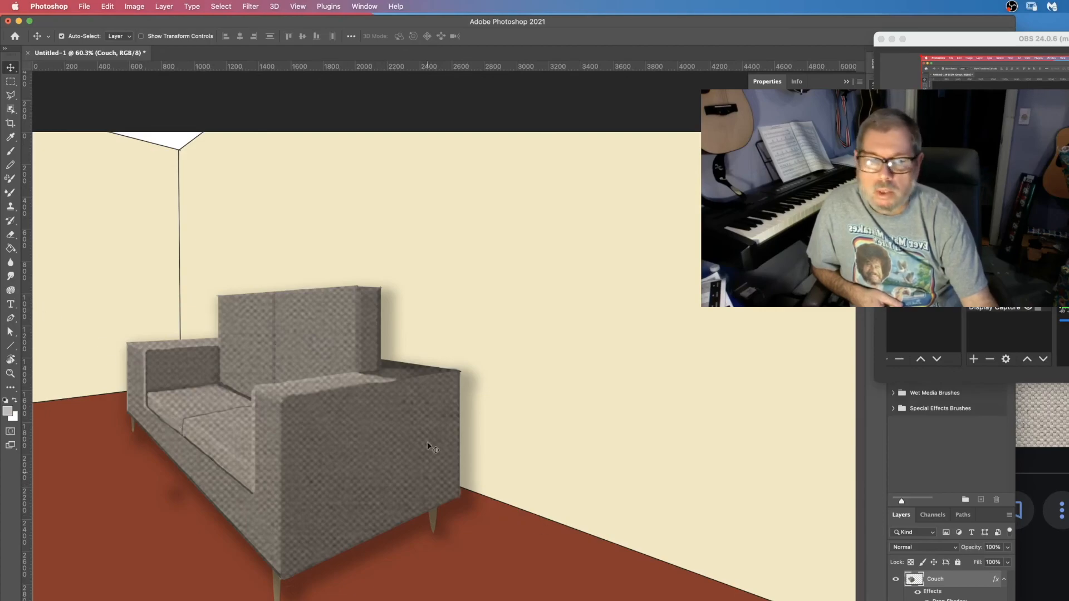
Zoom in on the sofa's upper left arm corner and start a Pen tool path there in Path mode.
click(10, 374)
click(128, 345)
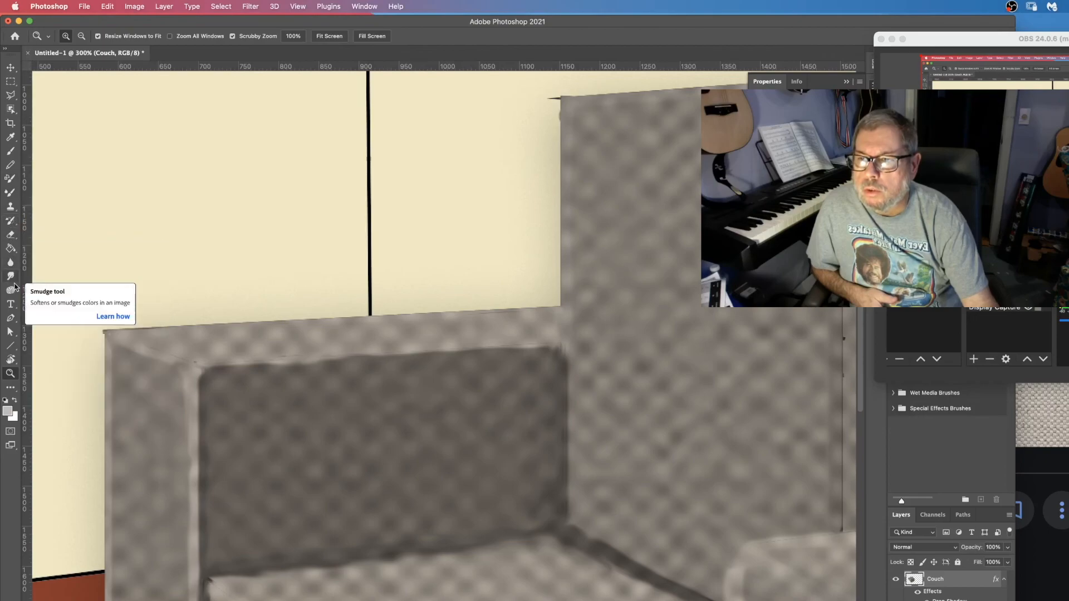
click(10, 320)
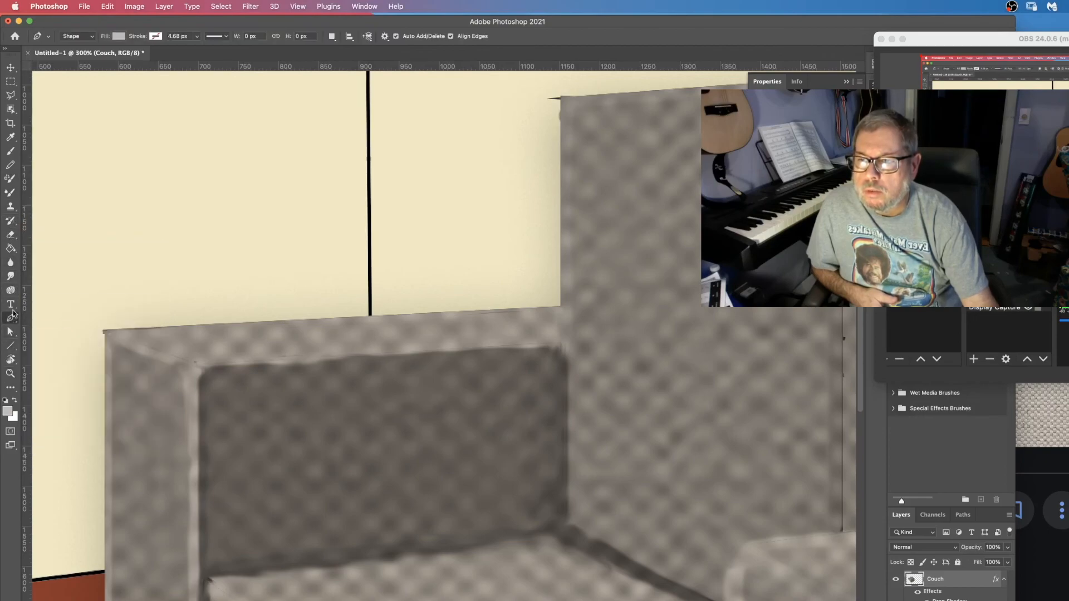
click(130, 328)
drag(105, 350, 103, 379)
key(super+z)
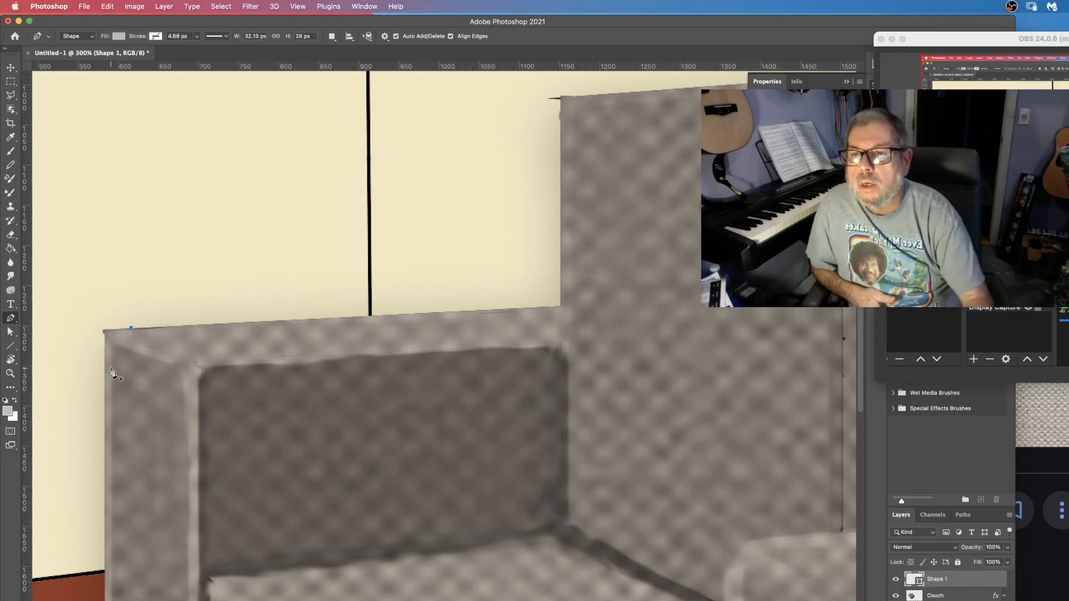
click(89, 36)
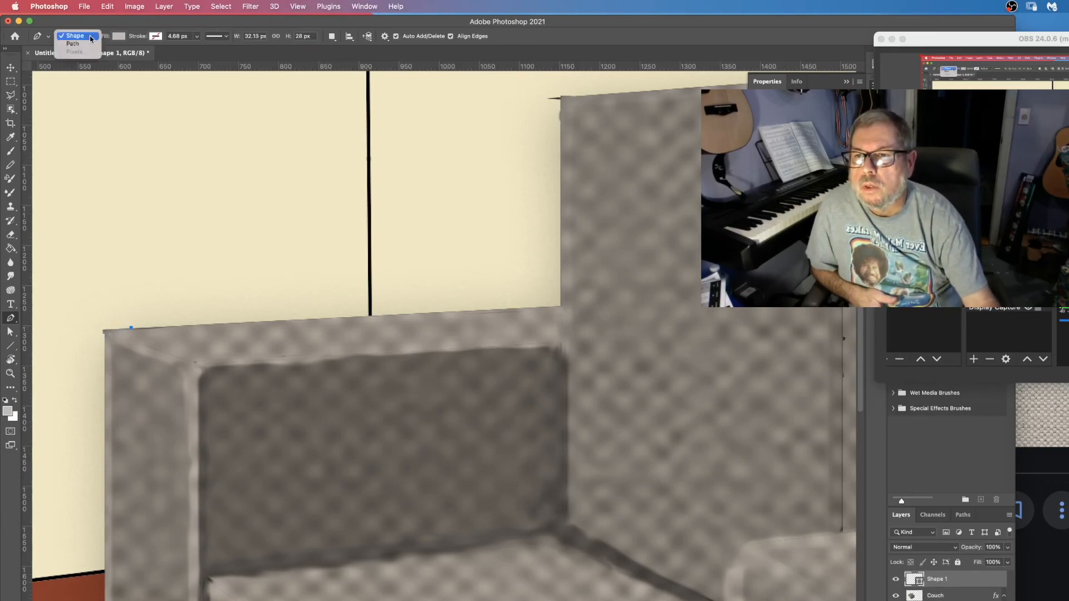
click(75, 45)
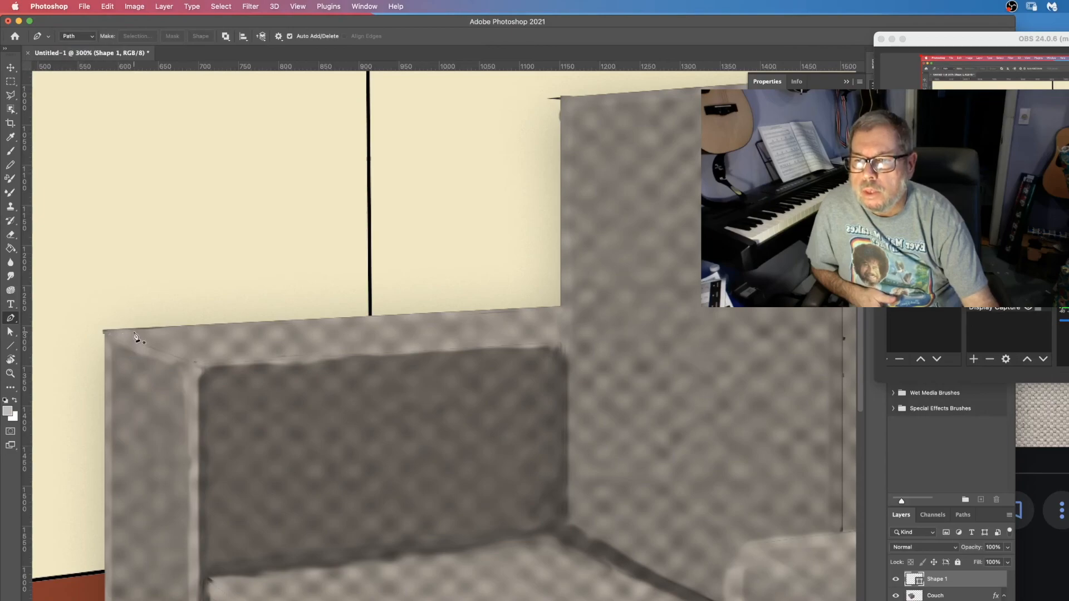
Trace a small path around the arm's top-left corner and turn it into a selection with 0 px feather.
click(123, 329)
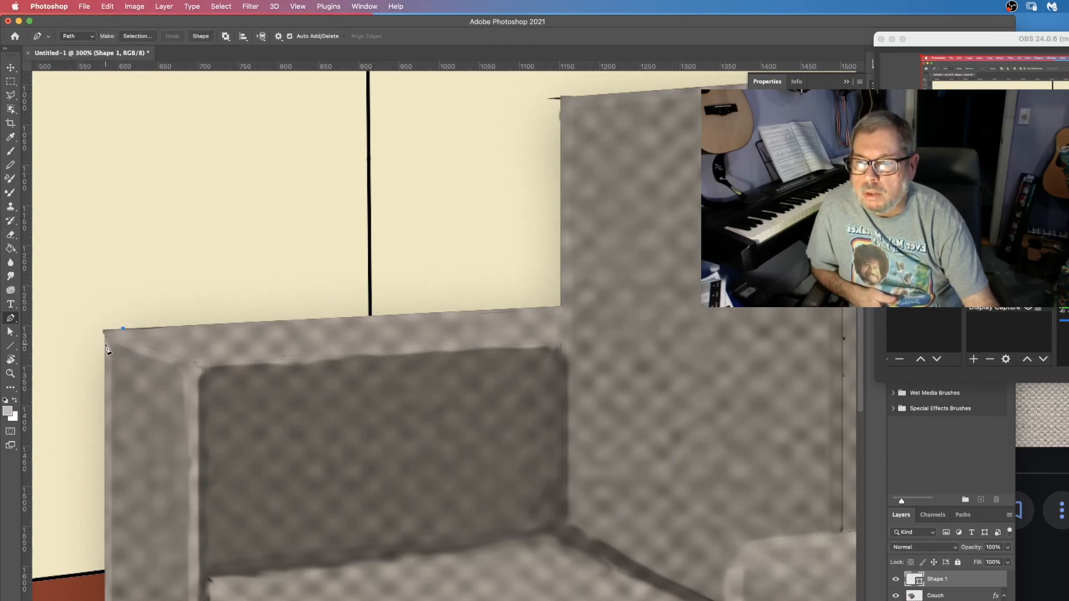
drag(106, 332, 105, 358)
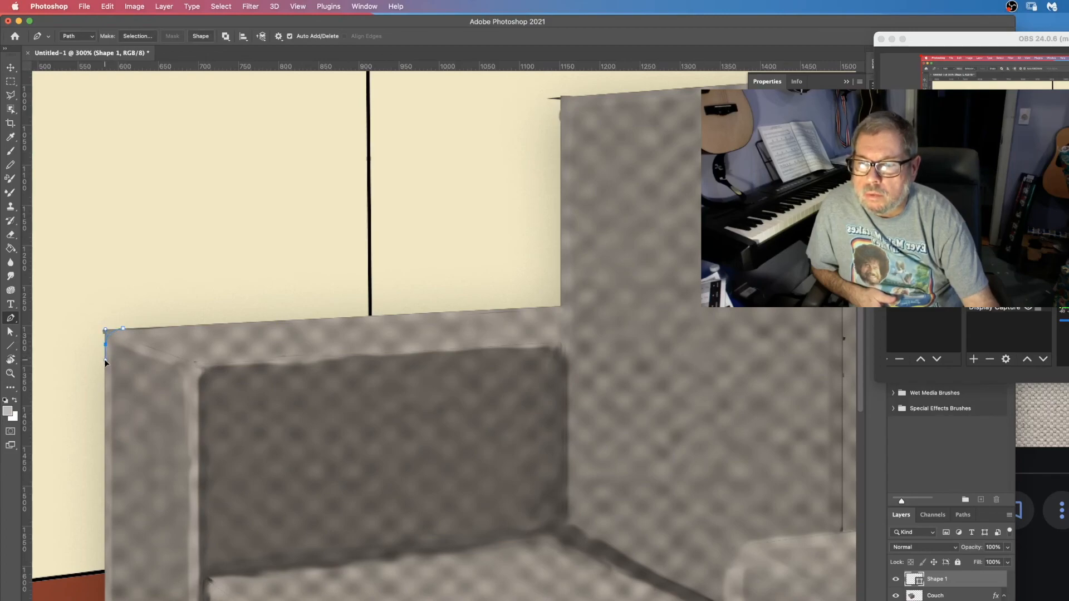
click(73, 330)
click(112, 300)
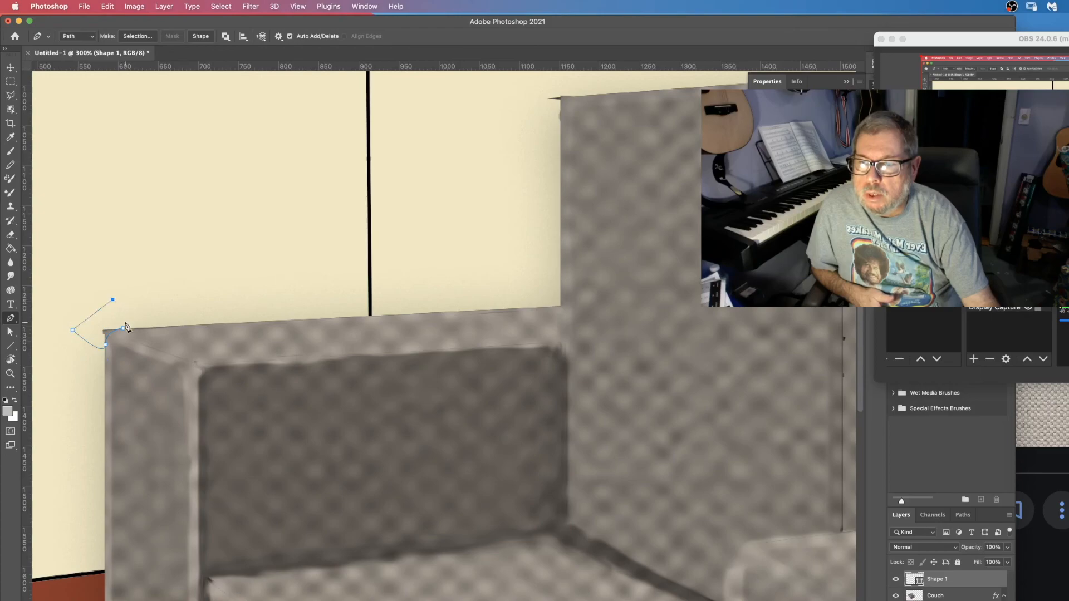
click(125, 331)
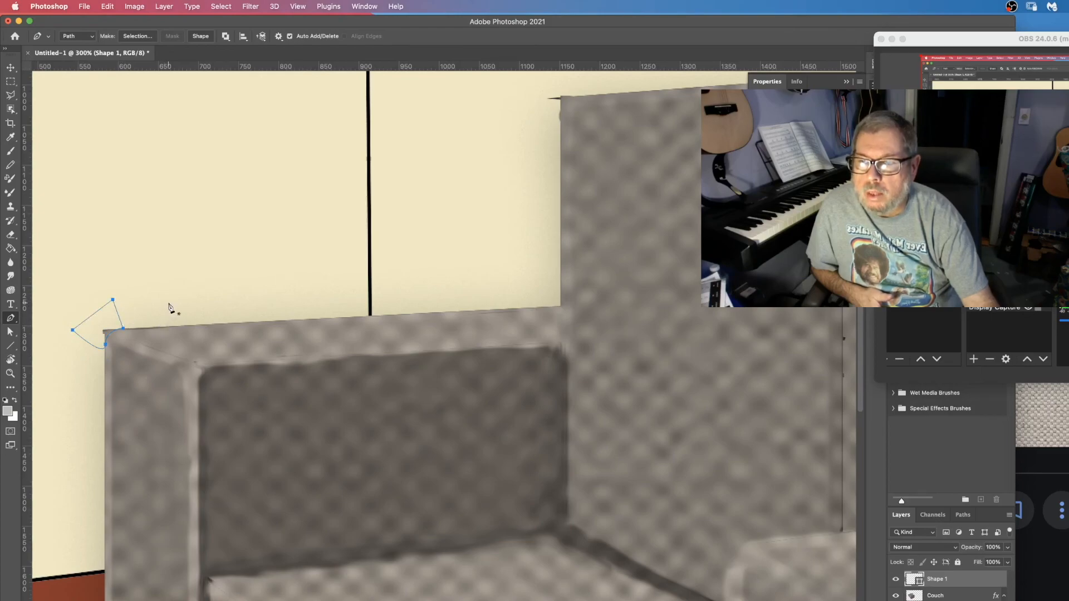
click(139, 36)
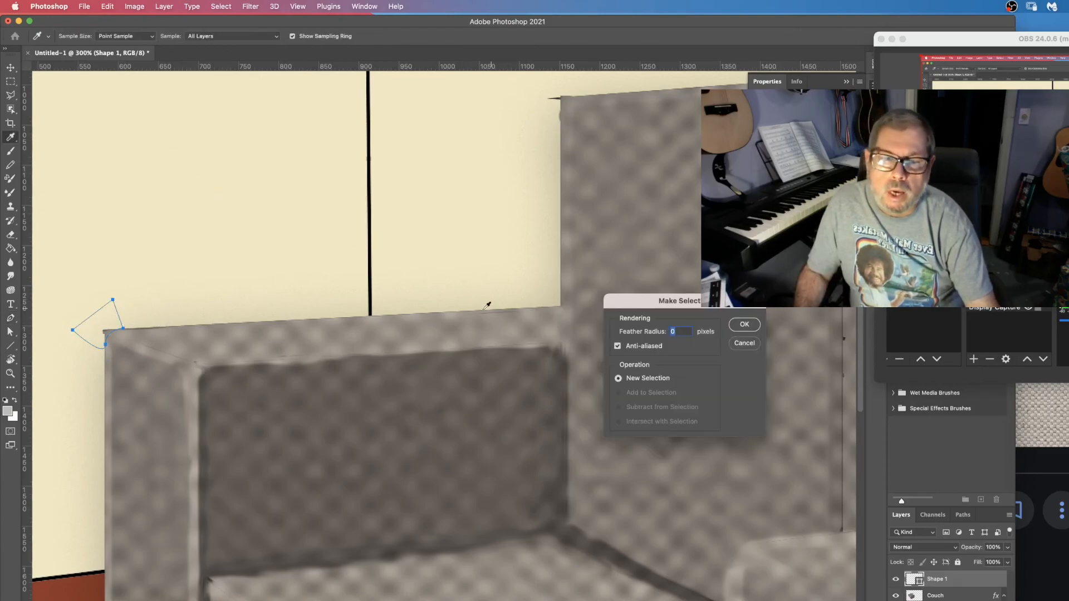
click(746, 328)
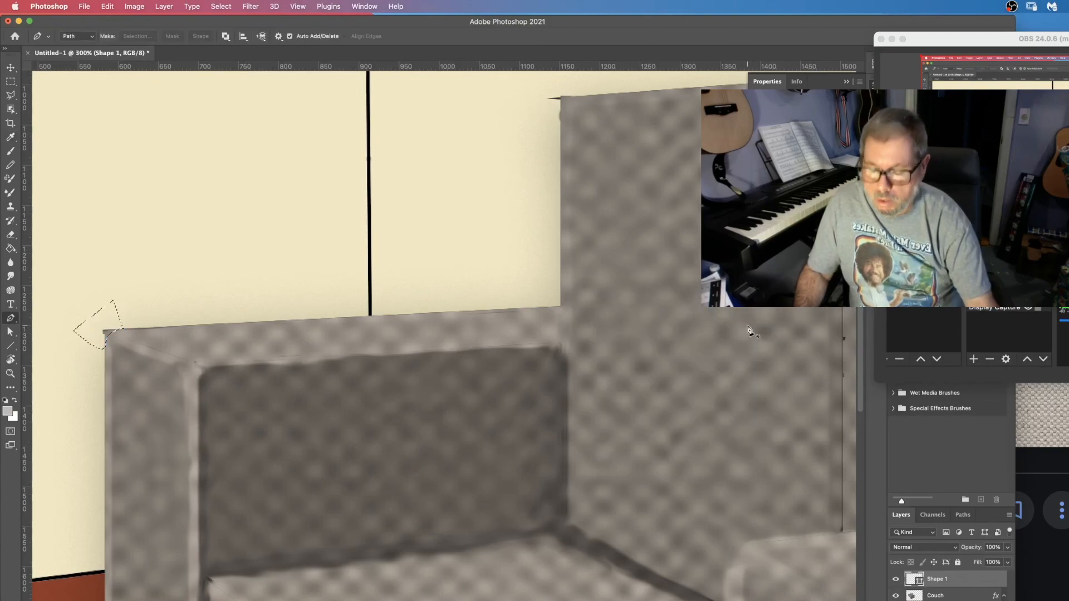
Make the Couch layer active, deselect, and fit the canvas to the screen.
key(alt+bracketleft)
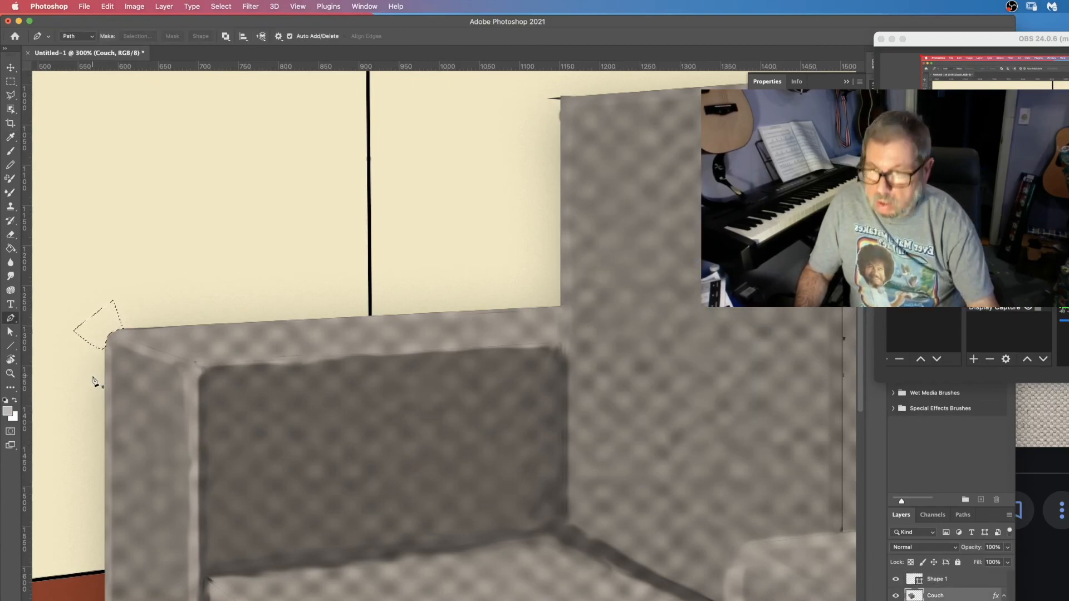
click(221, 7)
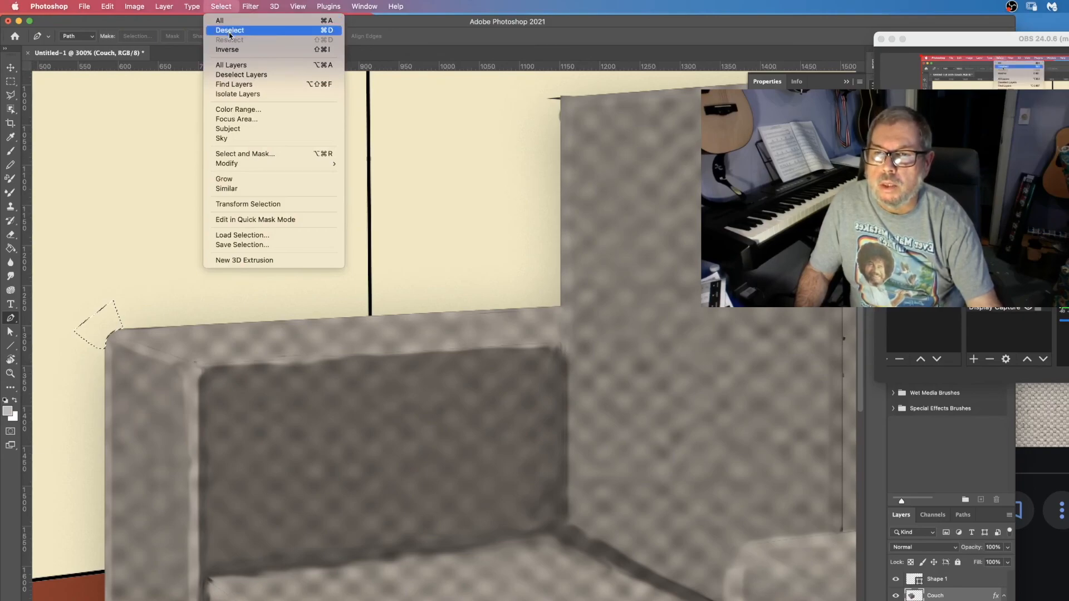
click(230, 32)
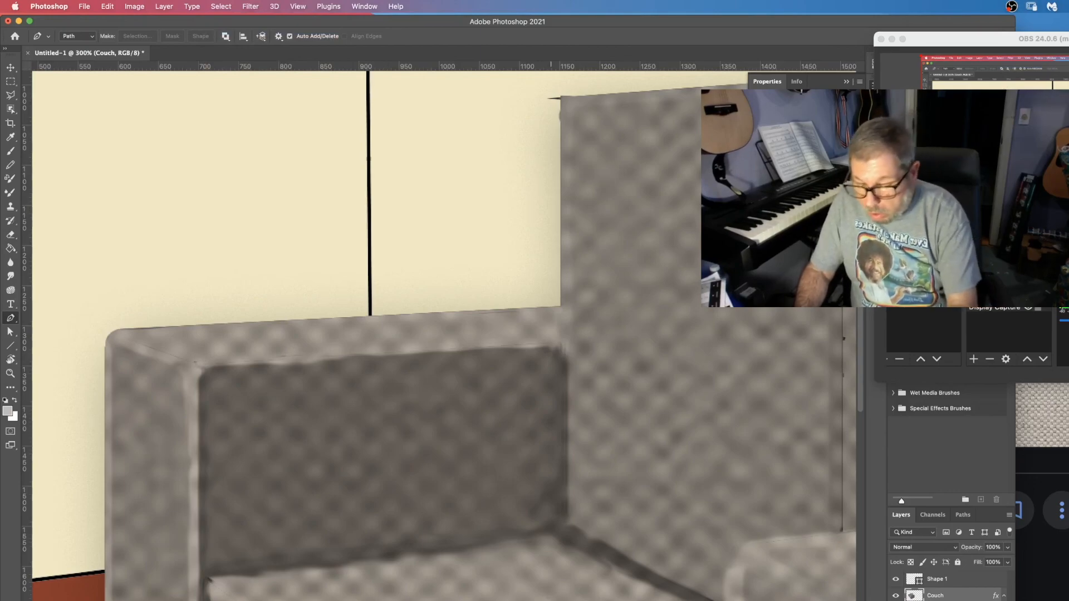
key(super+0)
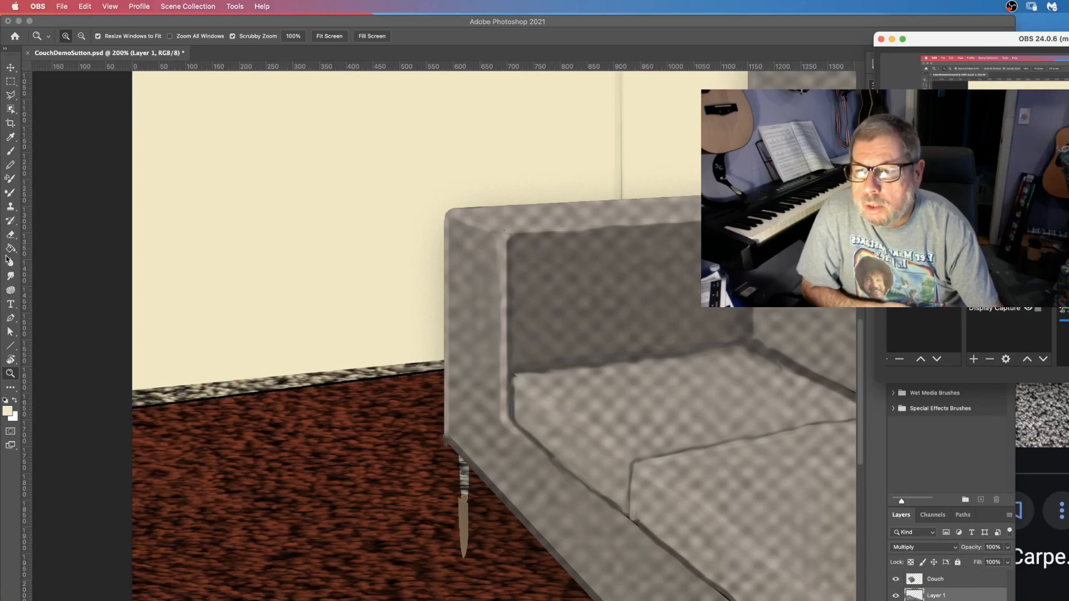
Hide the Couch layer, select the wall area above the floor line with the Polygonal Lasso tool, then show the couch again.
click(10, 97)
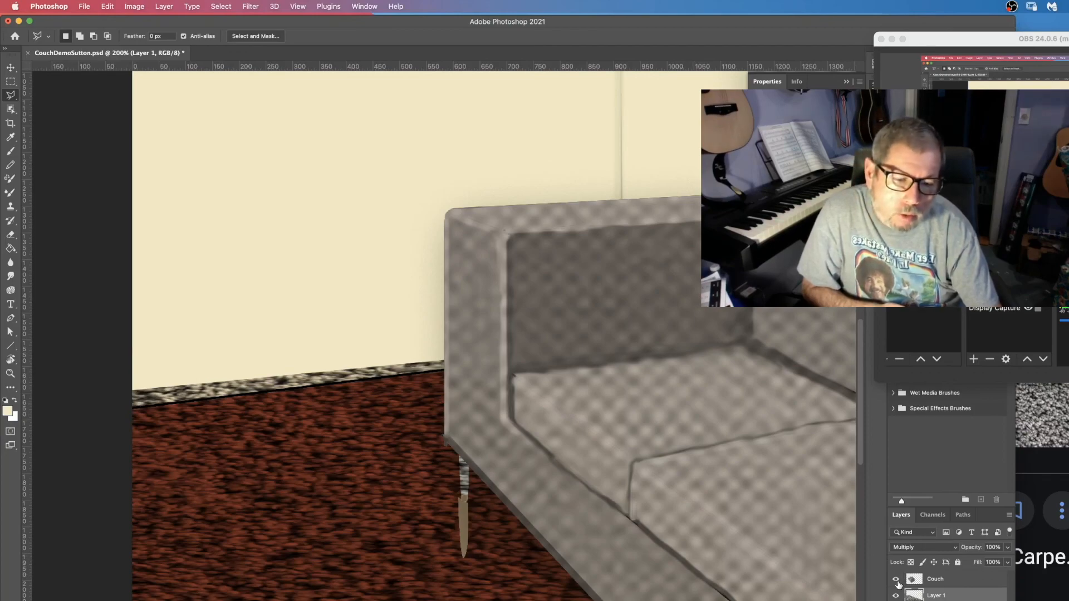
click(896, 580)
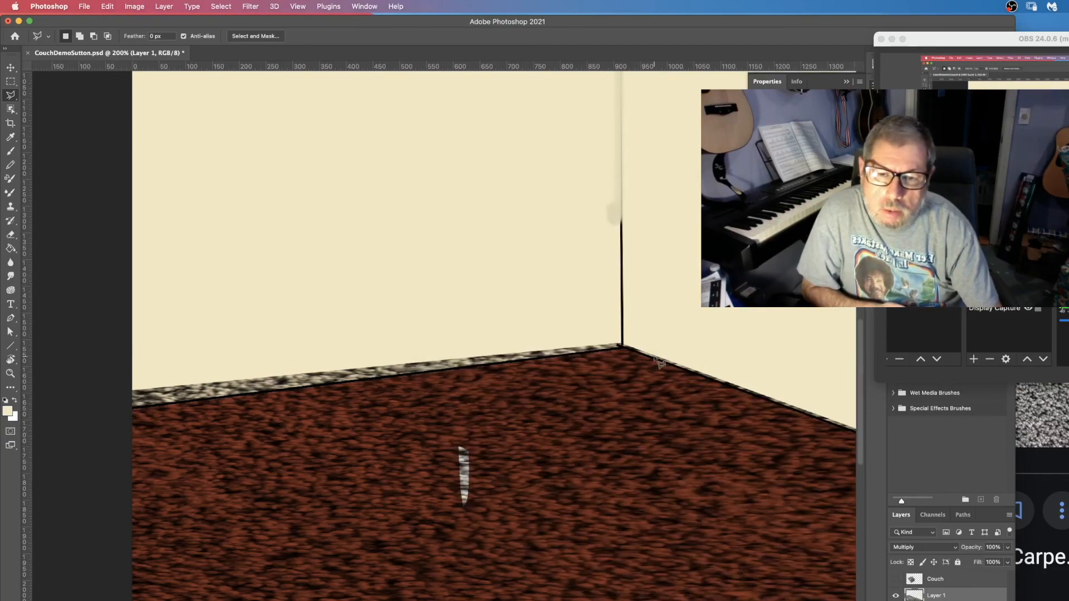
click(623, 347)
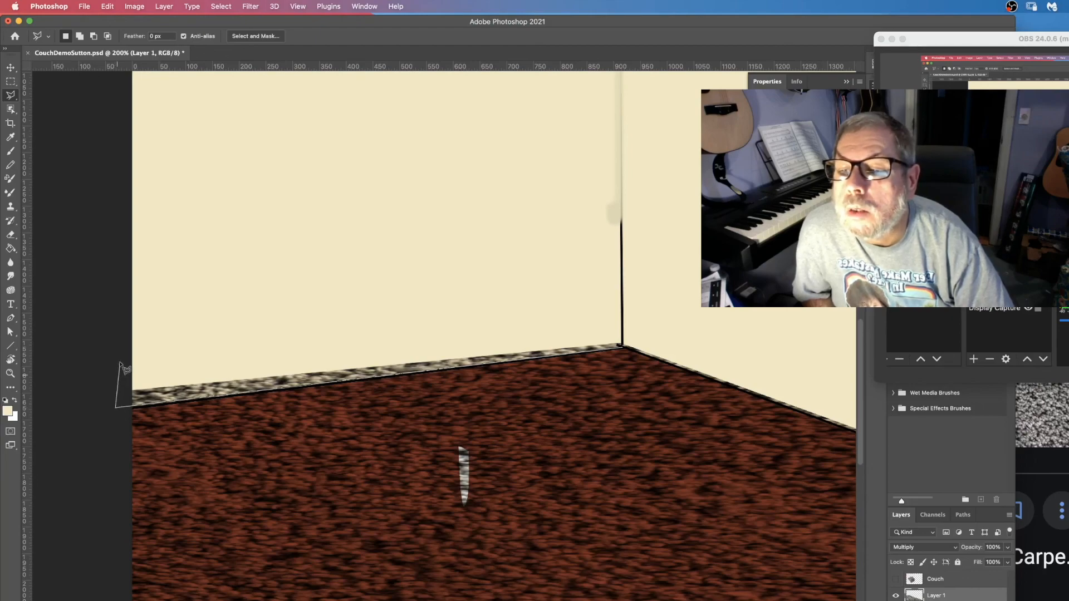
click(119, 351)
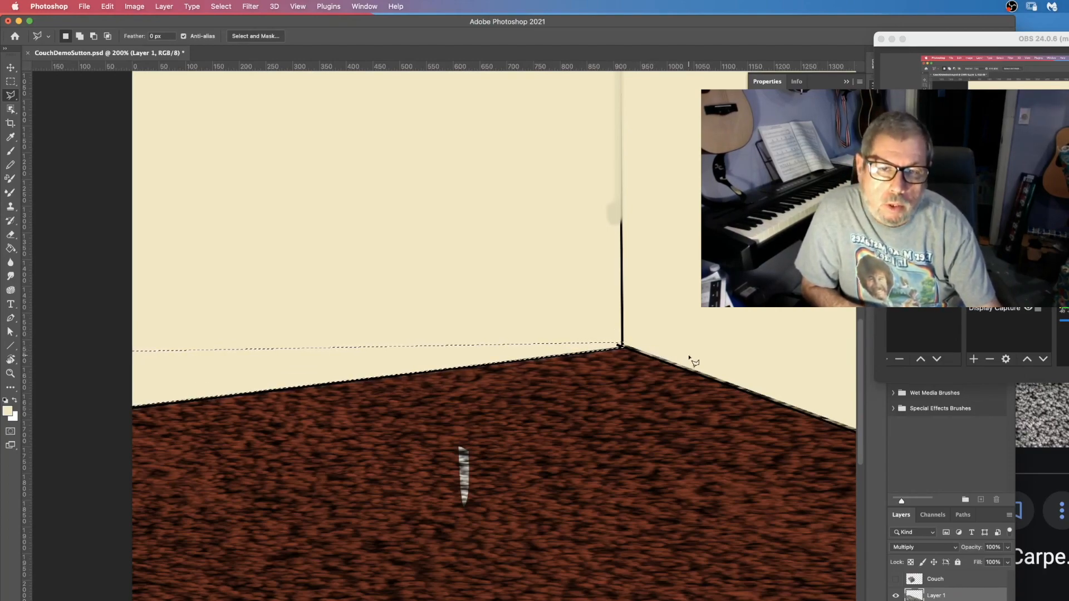
click(895, 580)
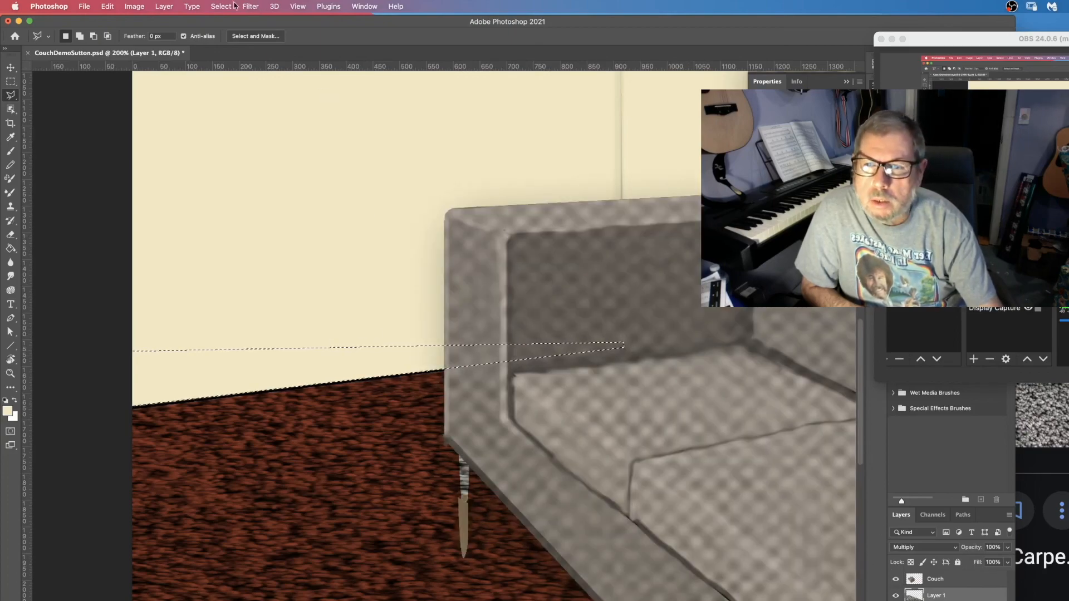
Invert the selection and fit the canvas to the screen.
click(214, 6)
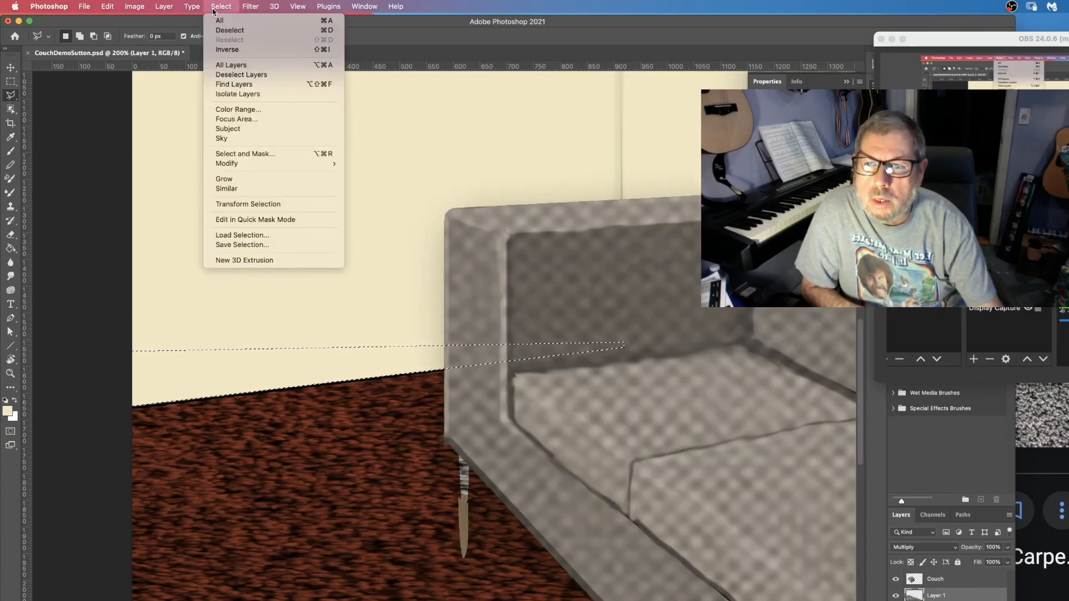
click(244, 31)
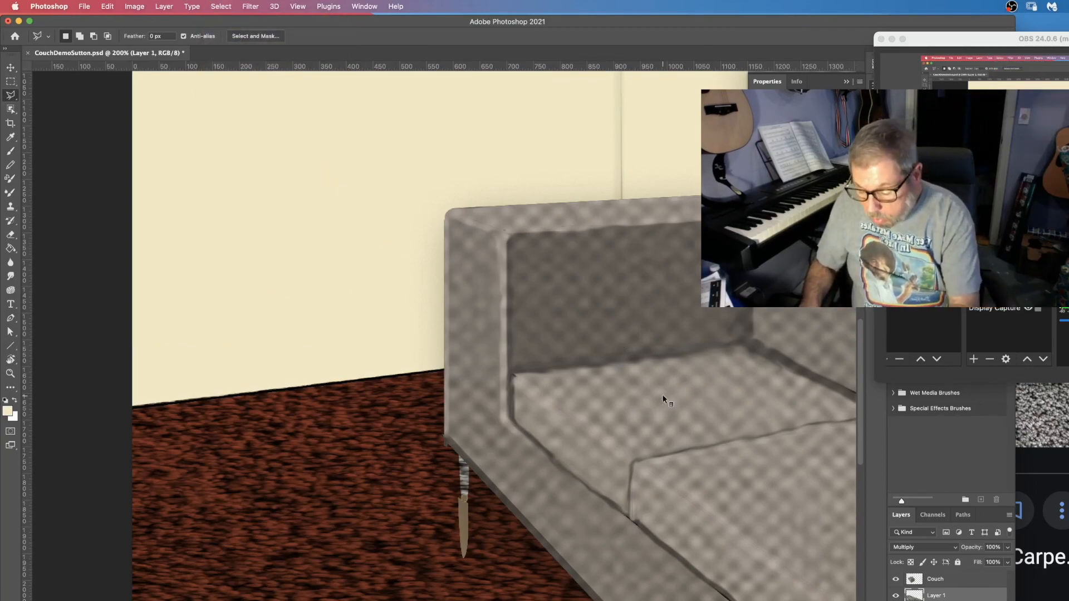
key(super+0)
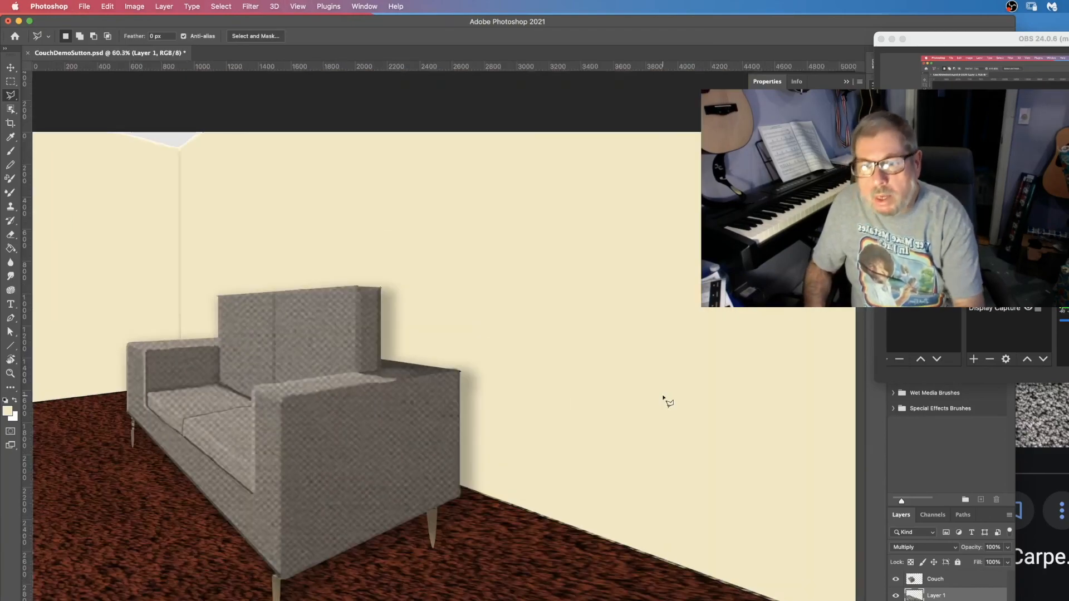